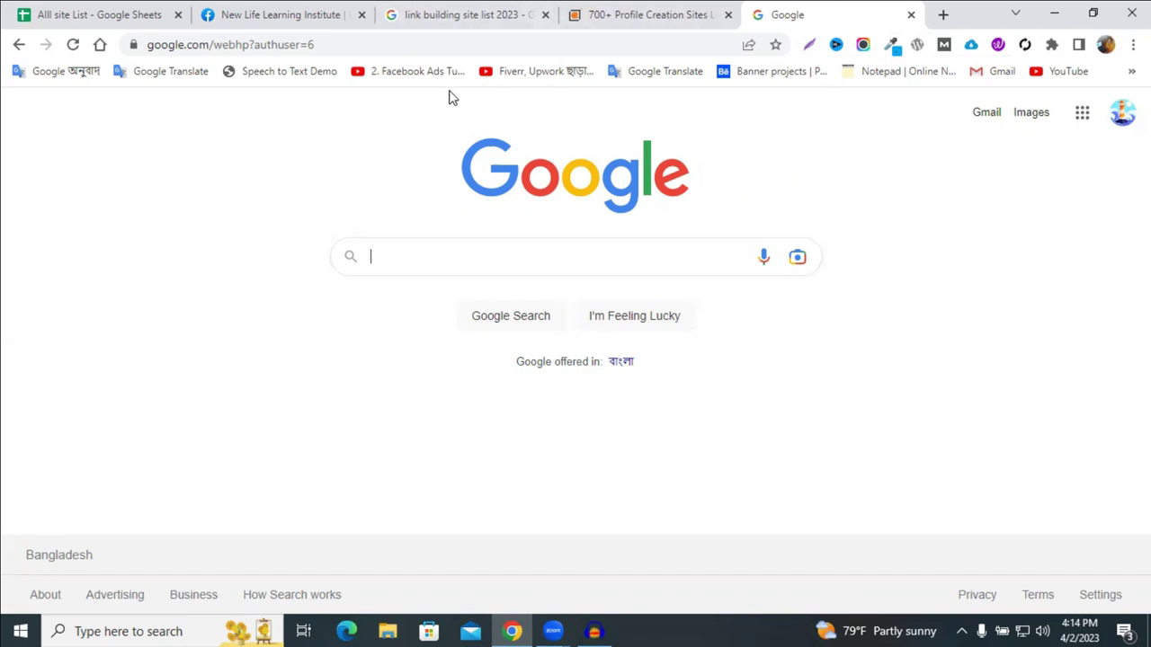
Search Google for "link building site list 2023" in a new tab and look through the results
{"action": "left_click", "coordinate": [943, 14]}
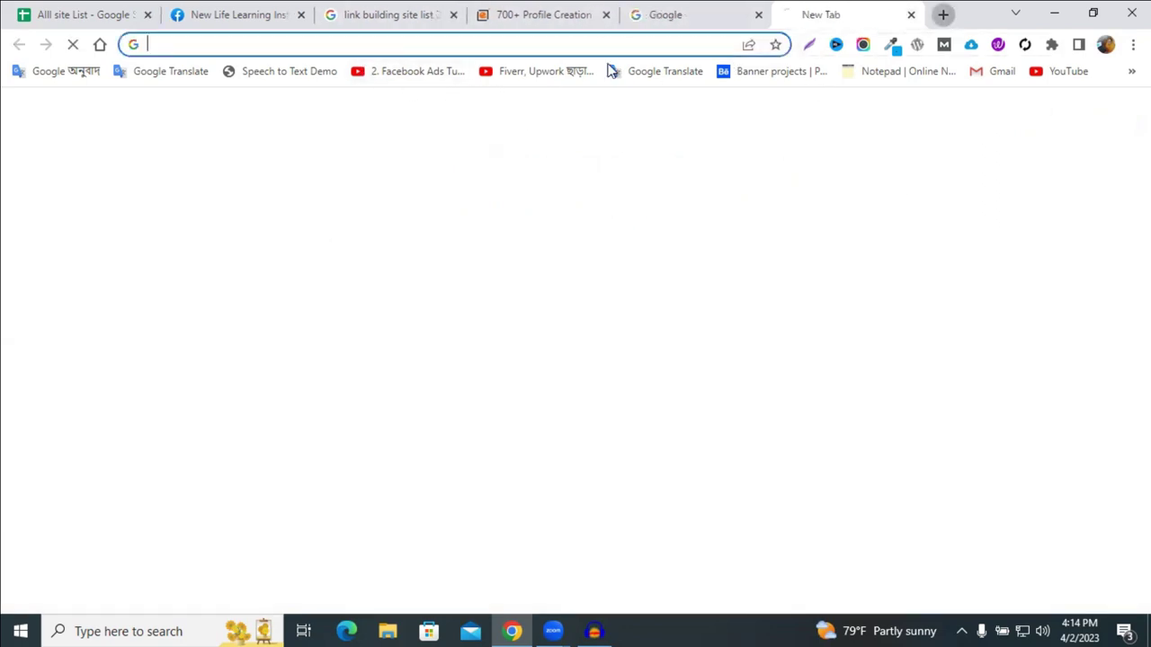
{"action": "left_click", "coordinate": [556, 45]}
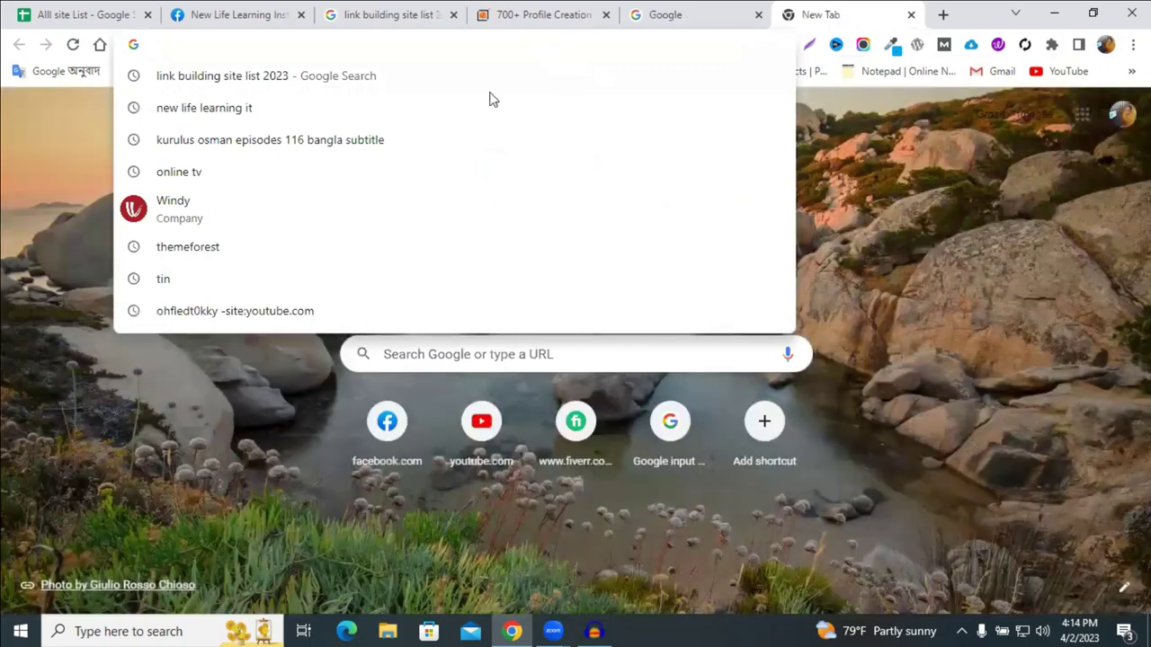
{"action": "left_click", "coordinate": [306, 76]}
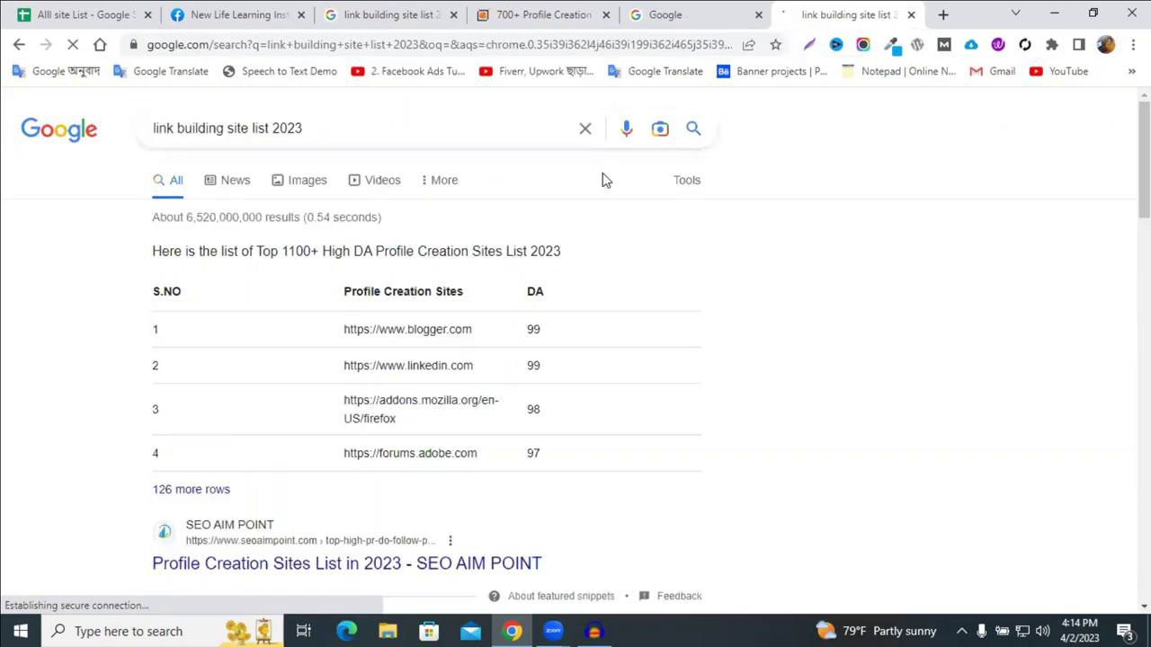
{"action": "scroll", "coordinate": [567, 266], "scroll_direction": "down", "scroll_amount": 3}
{"action": "scroll", "coordinate": [593, 267], "scroll_direction": "up", "scroll_amount": 3}
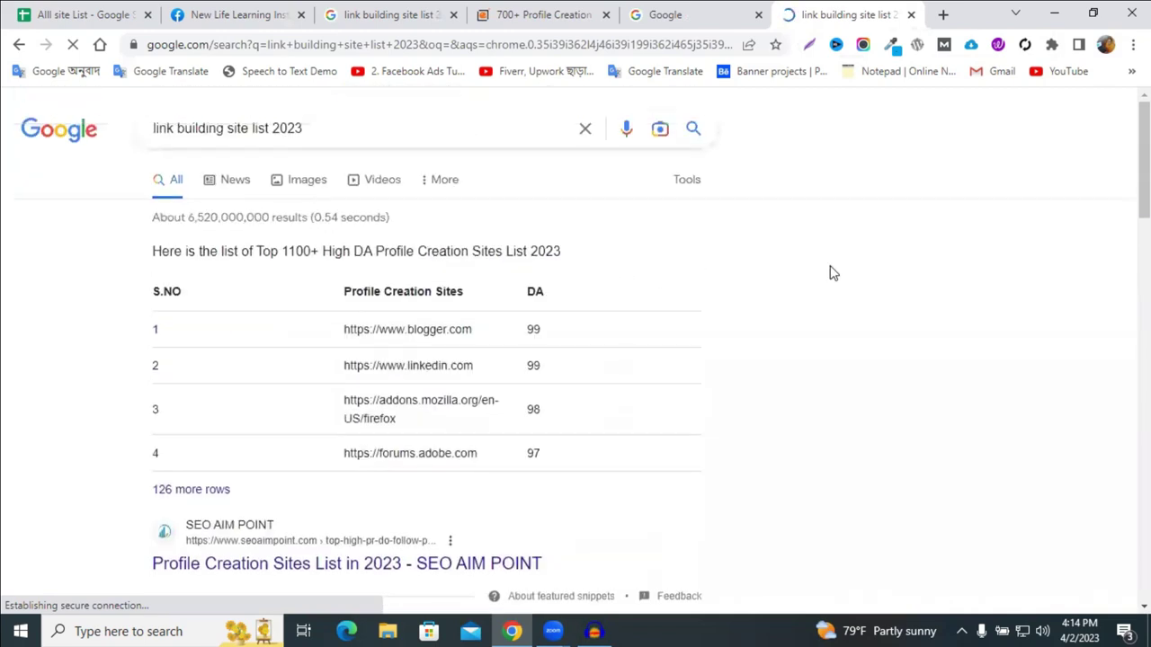
{"action": "scroll", "coordinate": [811, 279], "scroll_direction": "down", "scroll_amount": 2}
{"action": "scroll", "coordinate": [813, 281], "scroll_direction": "down", "scroll_amount": 4}
{"action": "scroll", "coordinate": [822, 278], "scroll_direction": "up", "scroll_amount": 3}
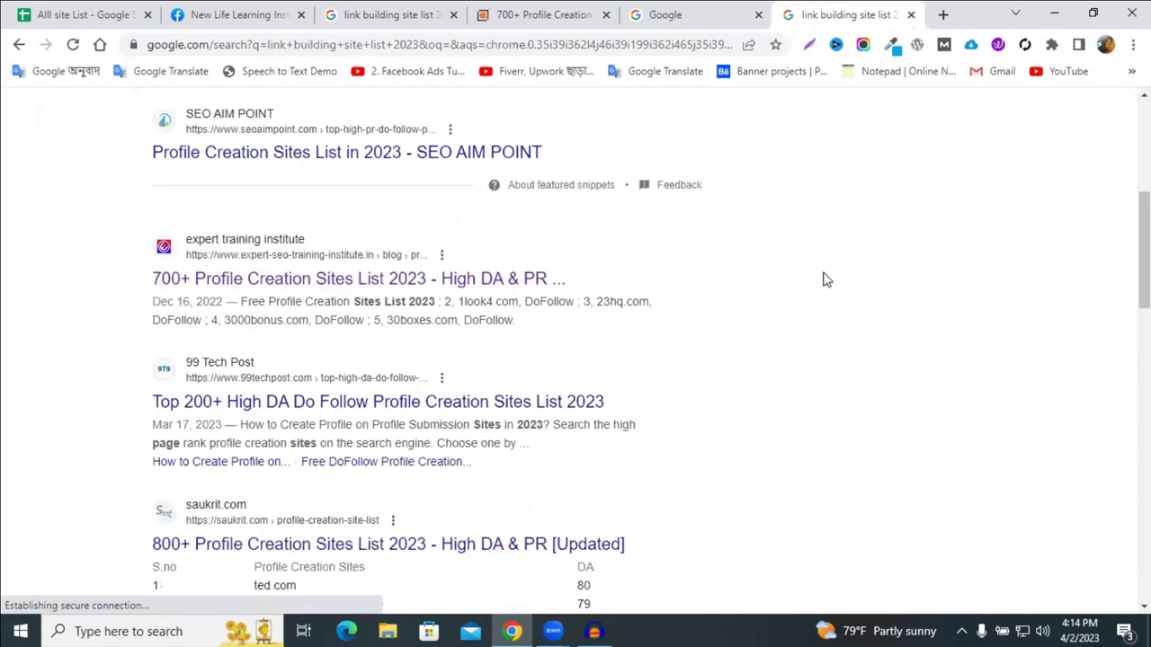
{"action": "scroll", "coordinate": [890, 317], "scroll_direction": "up", "scroll_amount": 3}
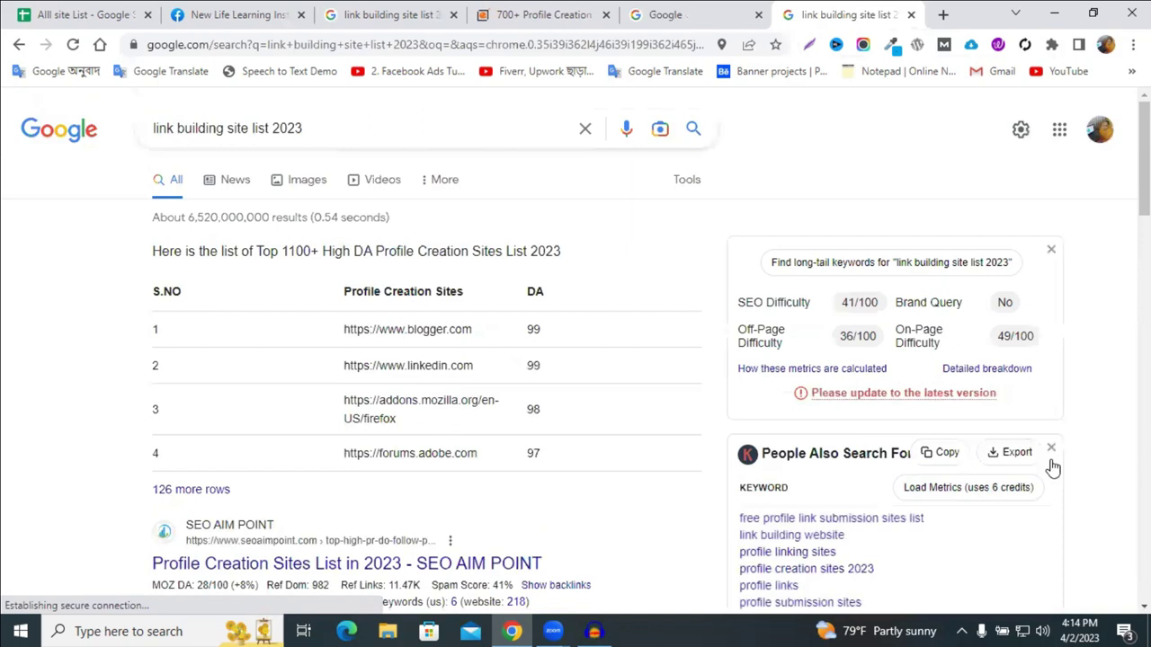
Close the keyword suggestion boxes beside the search results and browse the profile creation site listings
{"action": "left_click", "coordinate": [1051, 250]}
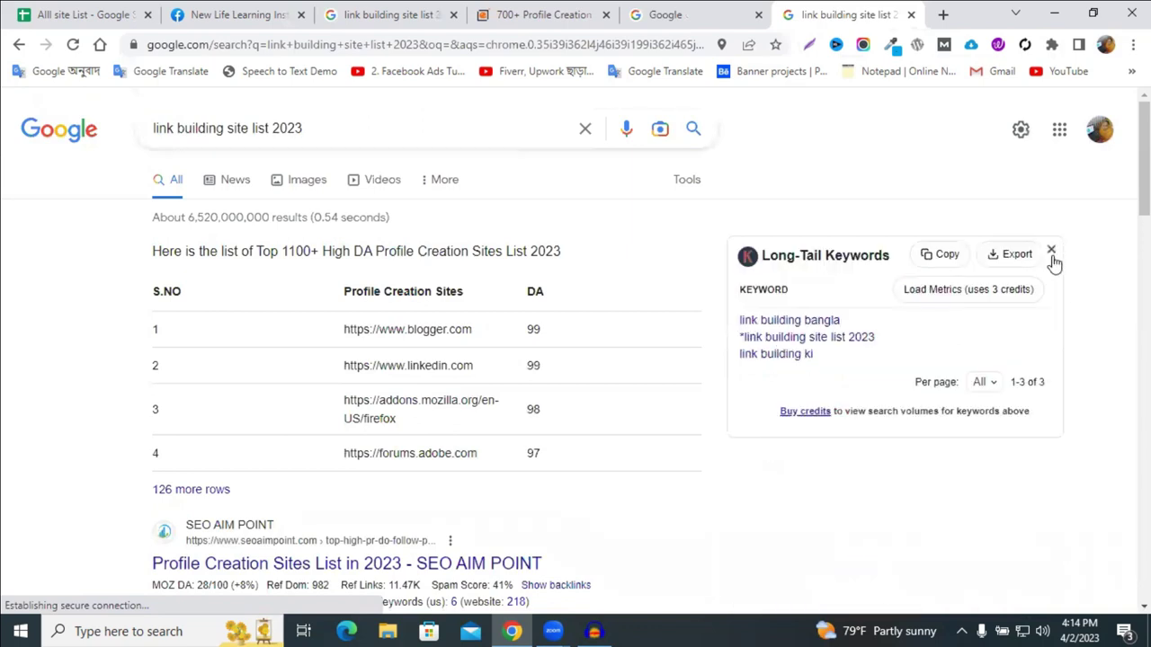
{"action": "left_click", "coordinate": [1049, 258]}
{"action": "scroll", "coordinate": [625, 362], "scroll_direction": "down", "scroll_amount": 6}
{"action": "scroll", "coordinate": [740, 367], "scroll_direction": "up", "scroll_amount": 3}
{"action": "scroll", "coordinate": [753, 369], "scroll_direction": "down", "scroll_amount": 8}
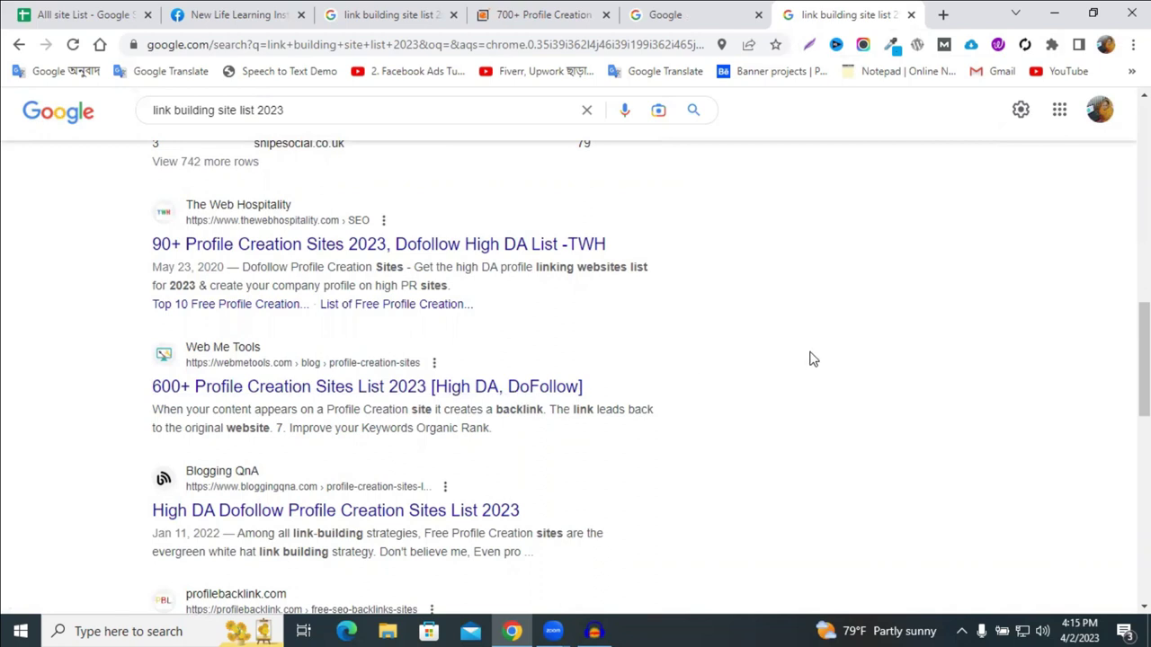
Review the bookmarking, DoFollow, web 2.0 and profile backlink lists in the Alll site List spreadsheet, ending on Sheet1
{"action": "left_click", "coordinate": [59, 13]}
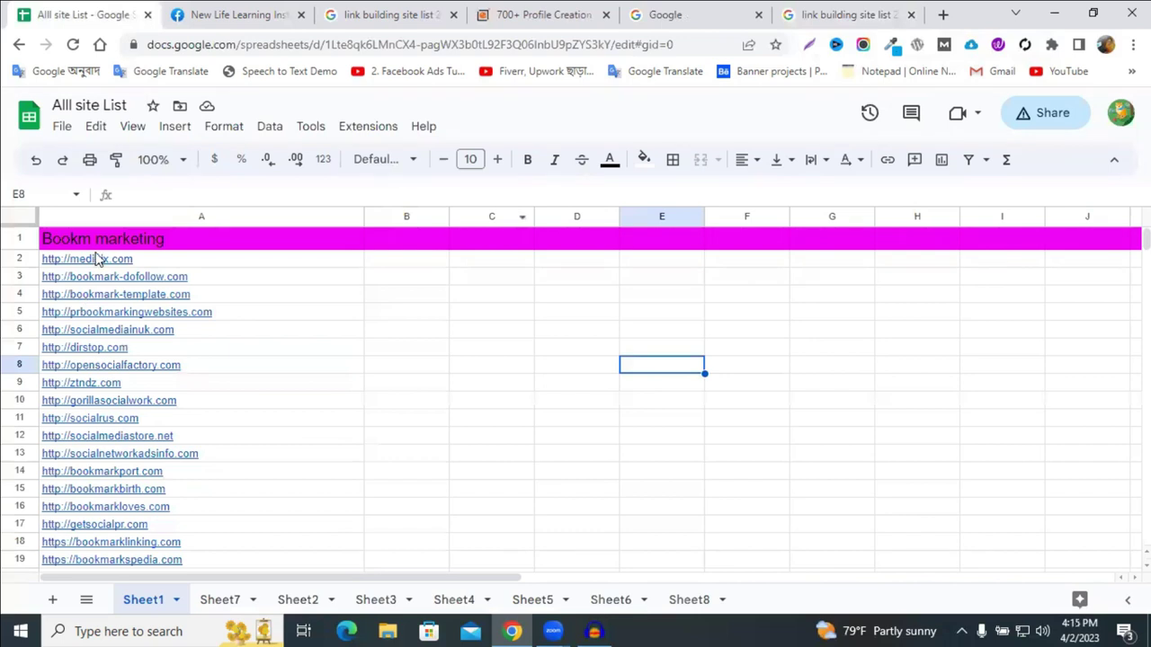
{"action": "scroll", "coordinate": [154, 333], "scroll_direction": "down", "scroll_amount": 2}
{"action": "scroll", "coordinate": [154, 337], "scroll_direction": "up", "scroll_amount": 2}
{"action": "left_click", "coordinate": [210, 613]}
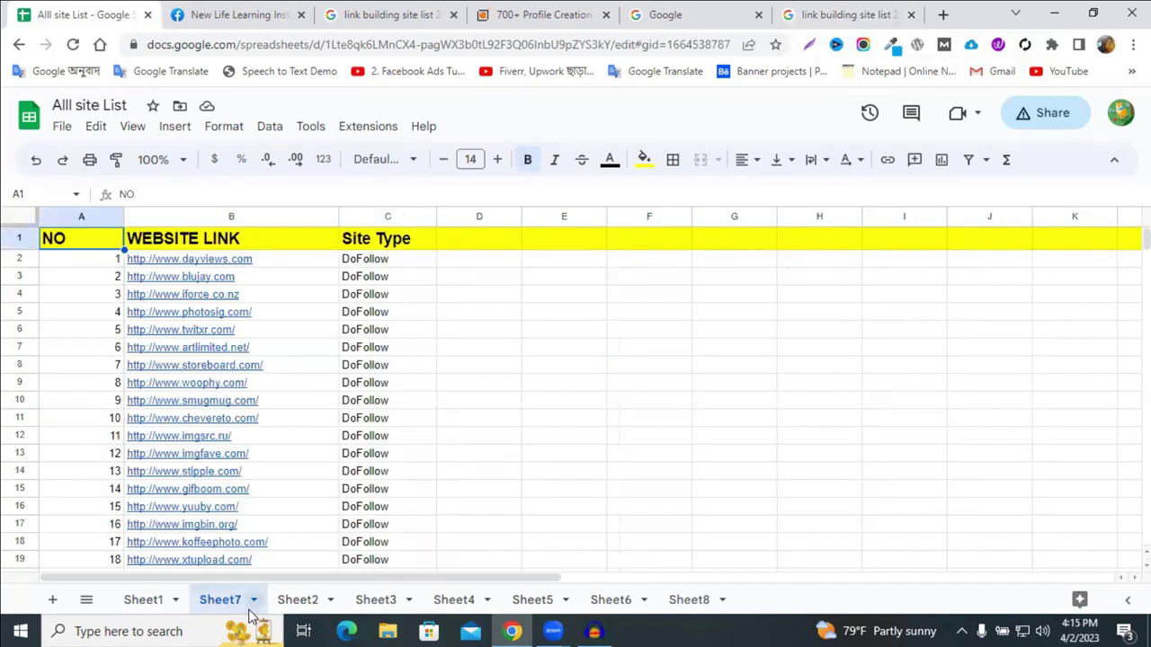
{"action": "left_click", "coordinate": [299, 605]}
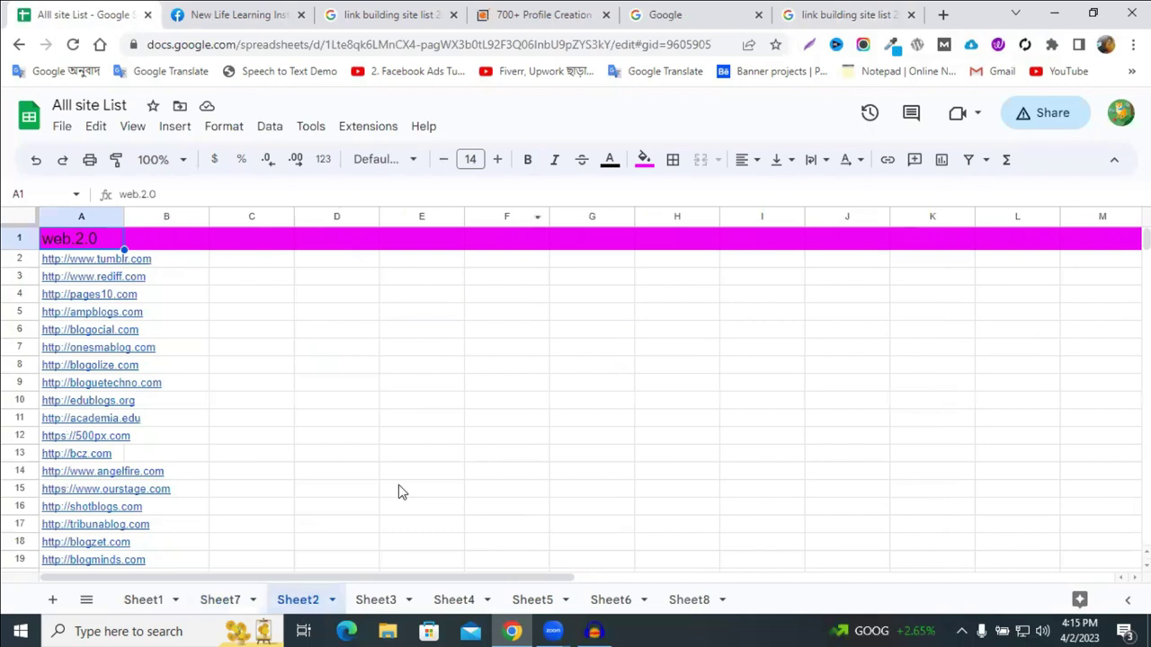
{"action": "left_click", "coordinate": [376, 602]}
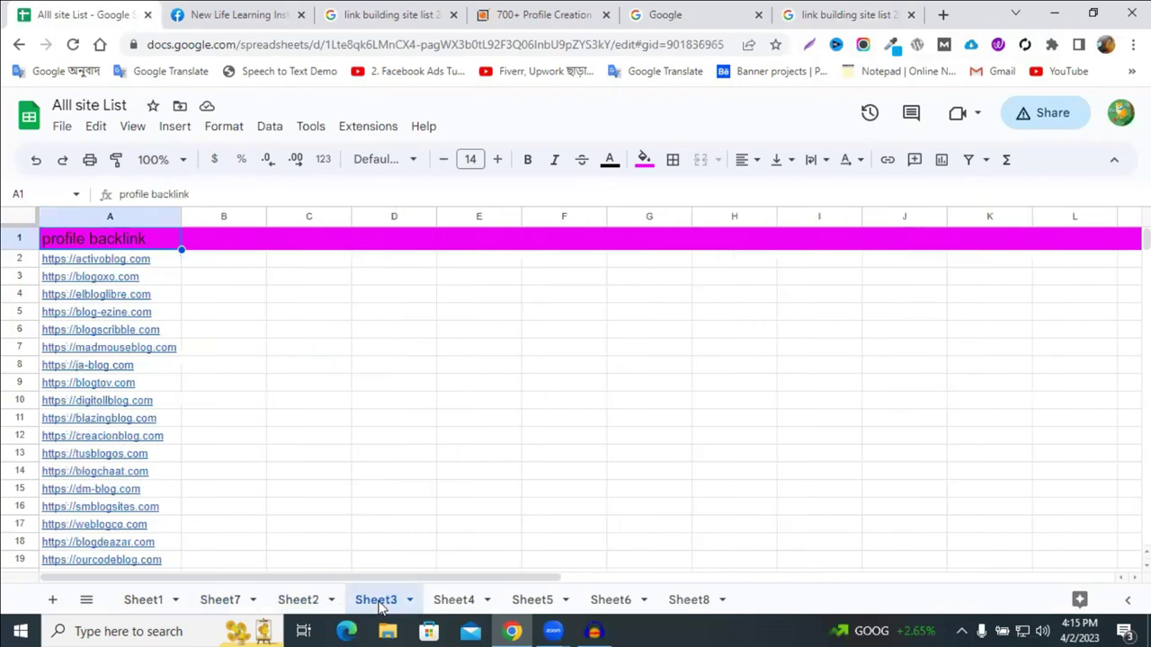
{"action": "left_click", "coordinate": [149, 609]}
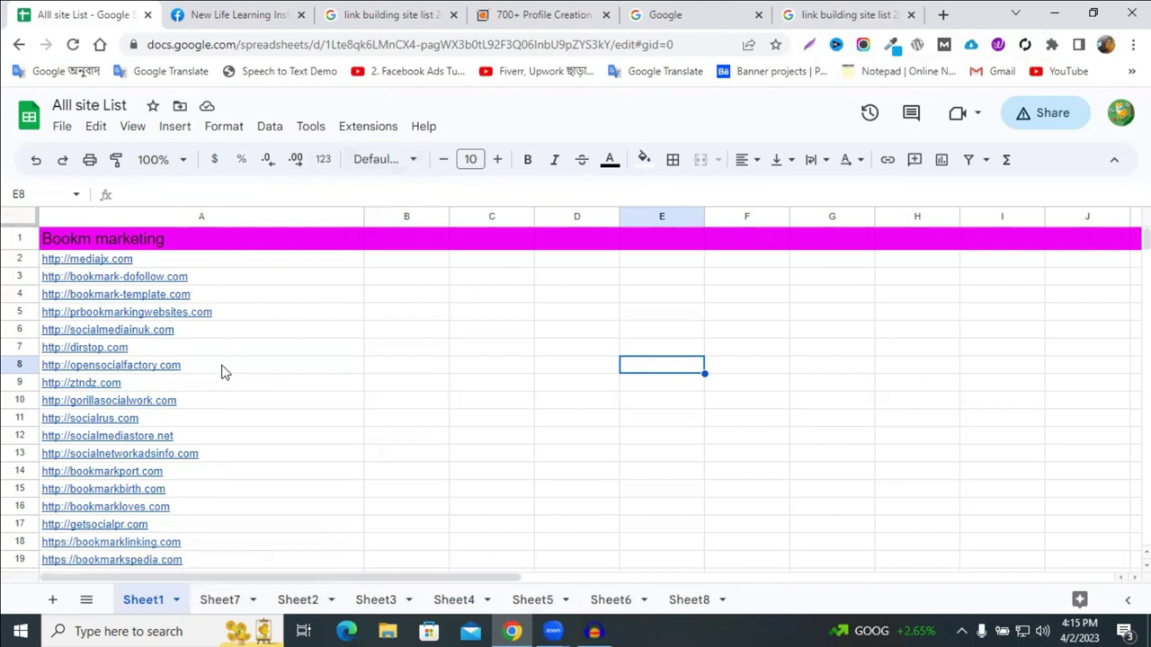
Examine the Google results for "link building site list 2023" for pages listing profile creation sites
{"action": "left_click", "coordinate": [835, 13]}
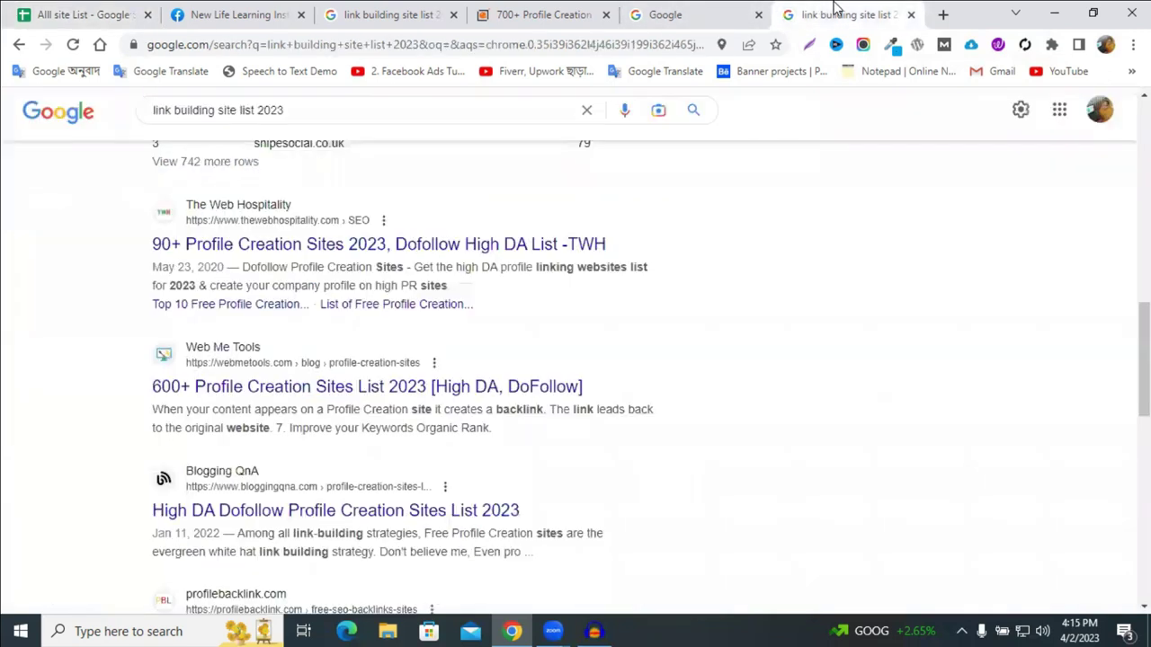
{"action": "scroll", "coordinate": [300, 210], "scroll_direction": "up", "scroll_amount": 4}
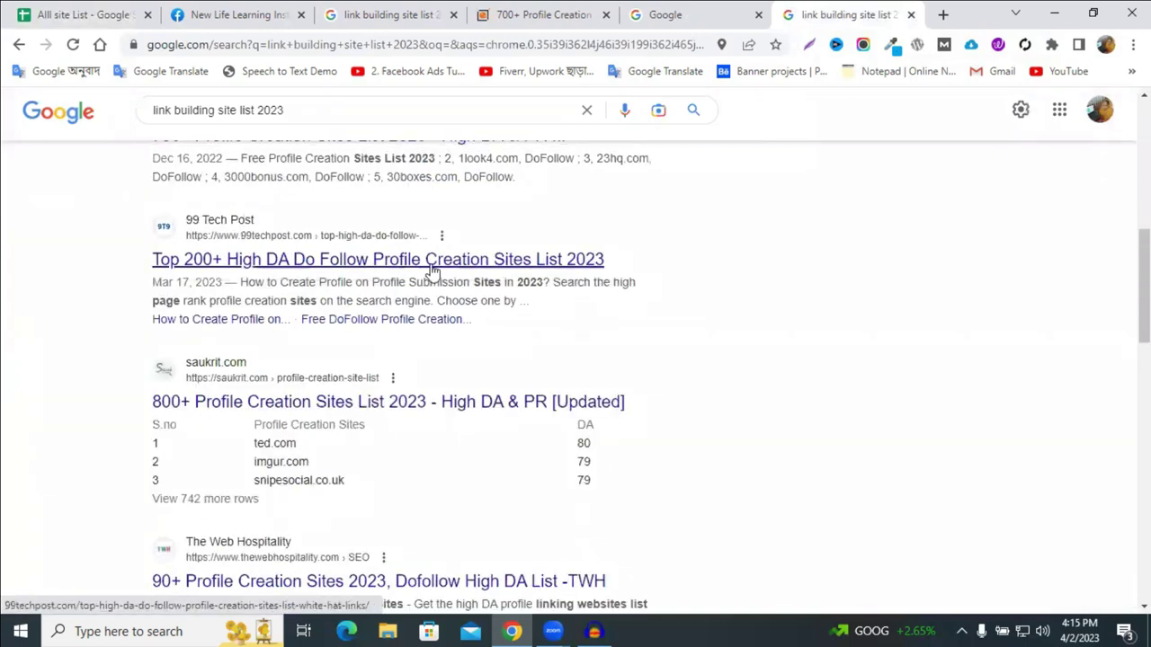
{"action": "scroll", "coordinate": [514, 272], "scroll_direction": "up", "scroll_amount": 4}
{"action": "scroll", "coordinate": [503, 264], "scroll_direction": "up", "scroll_amount": 3}
{"action": "scroll", "coordinate": [520, 313], "scroll_direction": "down", "scroll_amount": 3}
{"action": "scroll", "coordinate": [520, 313], "scroll_direction": "down", "scroll_amount": 2}
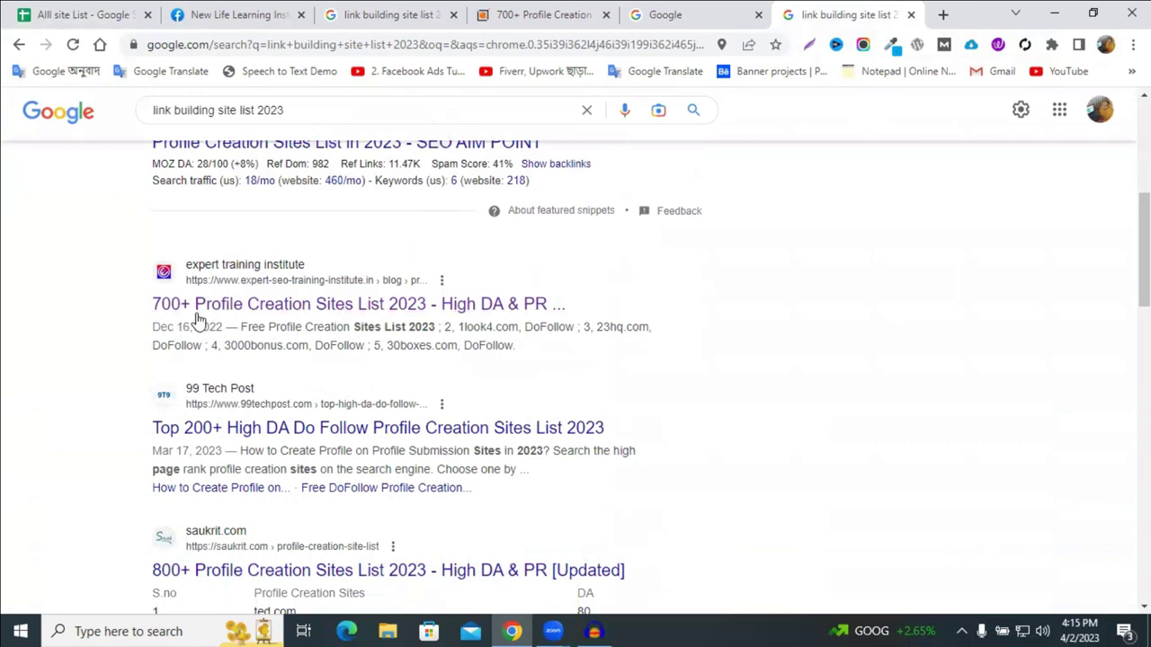
{"action": "scroll", "coordinate": [409, 447], "scroll_direction": "down", "scroll_amount": 1}
{"action": "scroll", "coordinate": [380, 429], "scroll_direction": "up", "scroll_amount": 2}
{"action": "scroll", "coordinate": [437, 480], "scroll_direction": "up", "scroll_amount": 4}
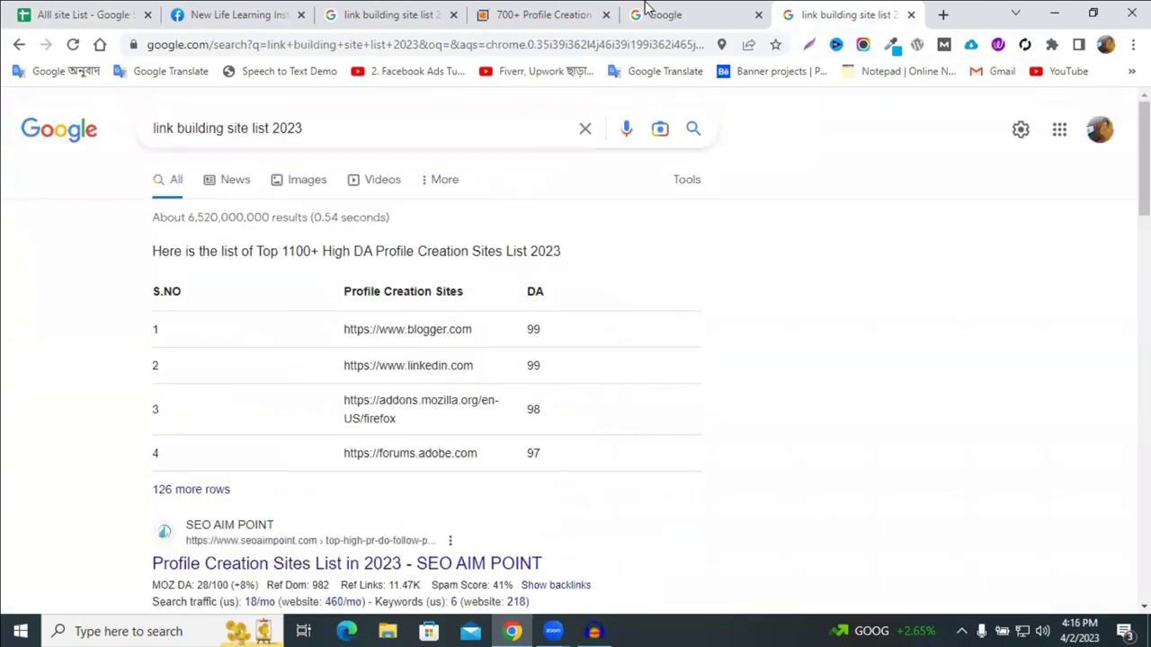
Examine the Free Profile Creation Sites List 2023 table on the expert-seo-training-institute.in page
{"action": "left_click", "coordinate": [592, 9]}
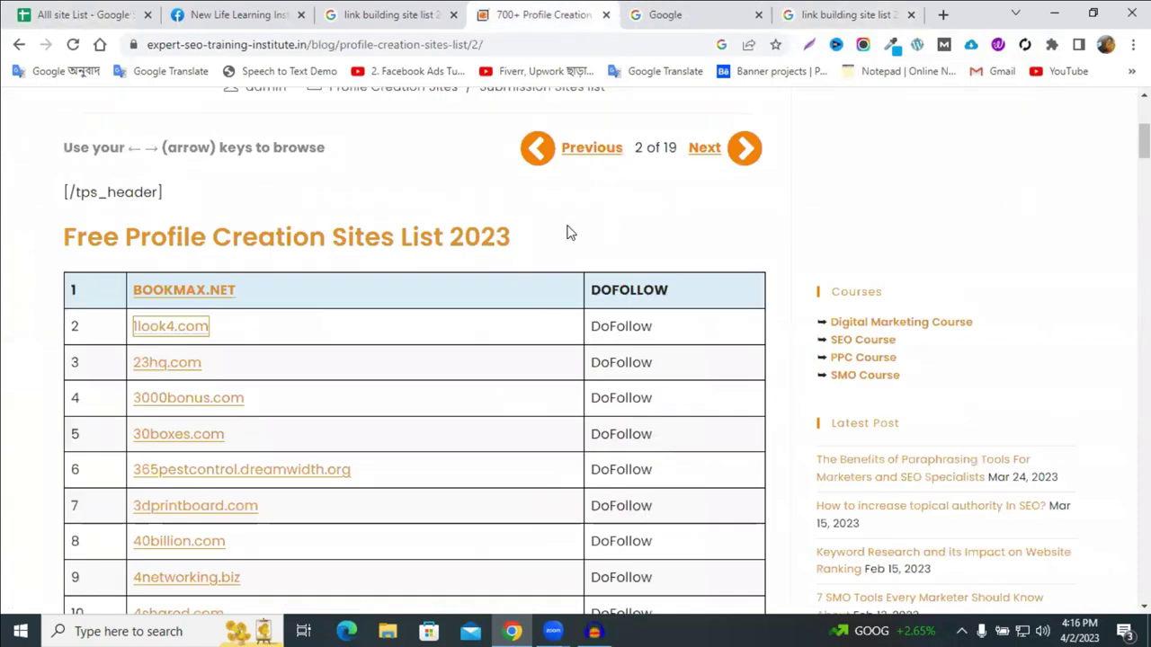
{"action": "scroll", "coordinate": [524, 282], "scroll_direction": "up", "scroll_amount": 3}
{"action": "scroll", "coordinate": [527, 285], "scroll_direction": "down", "scroll_amount": 4}
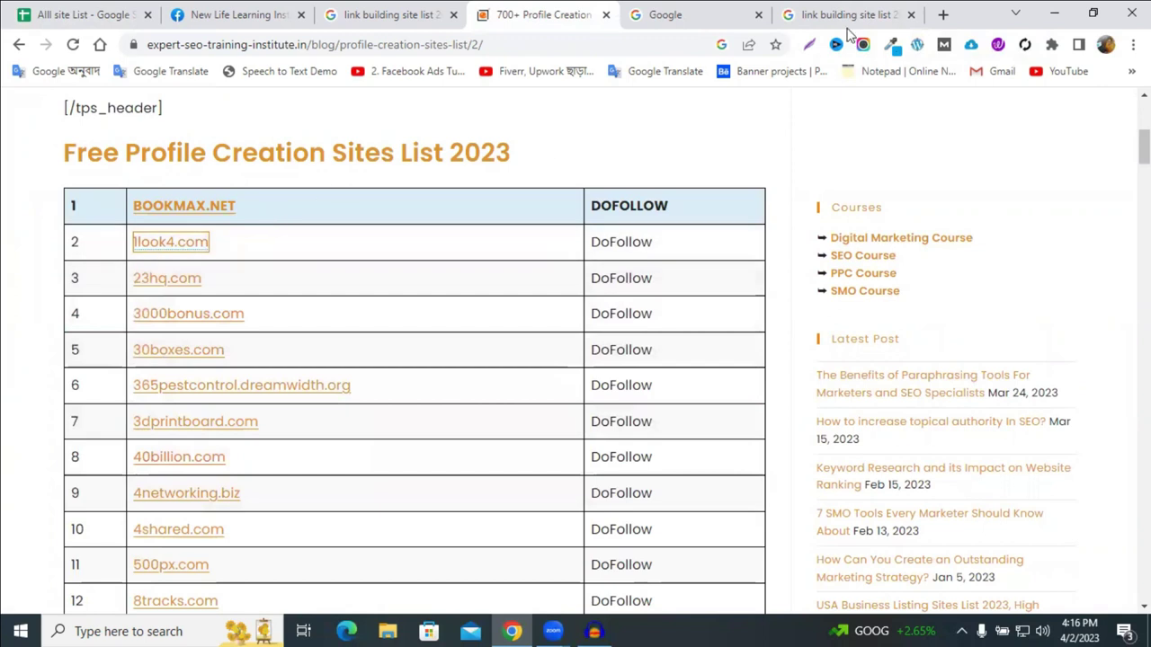
Switch Google to the new life learning institute account and open its Gmail inbox
{"action": "left_click", "coordinate": [879, 13]}
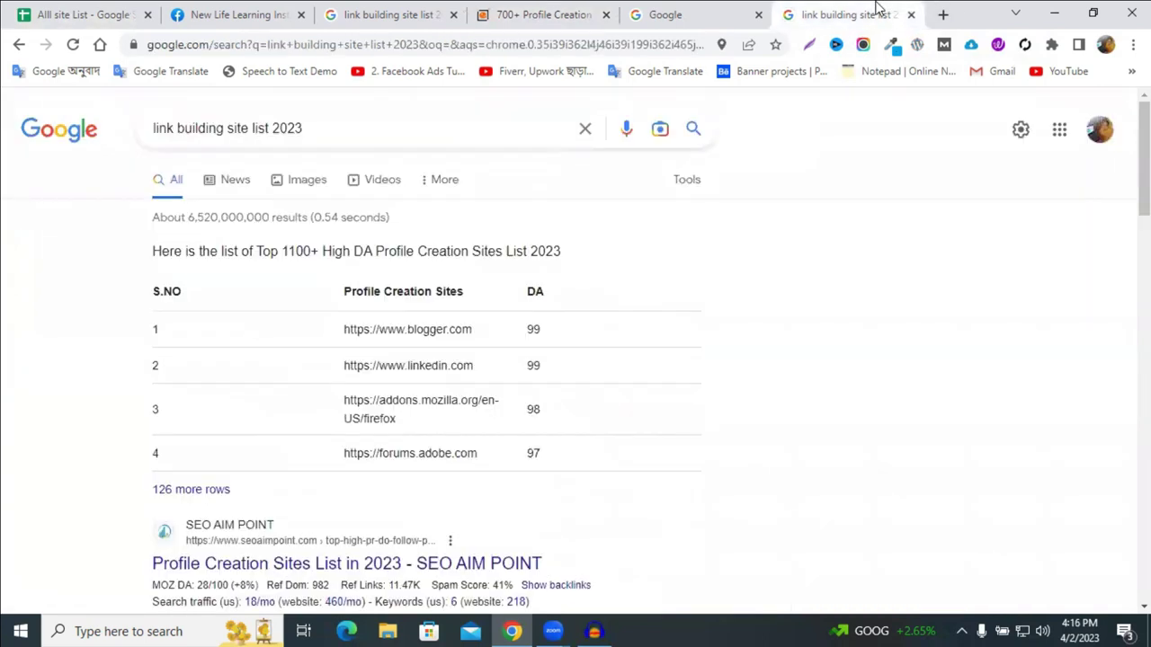
{"action": "left_click", "coordinate": [1100, 132]}
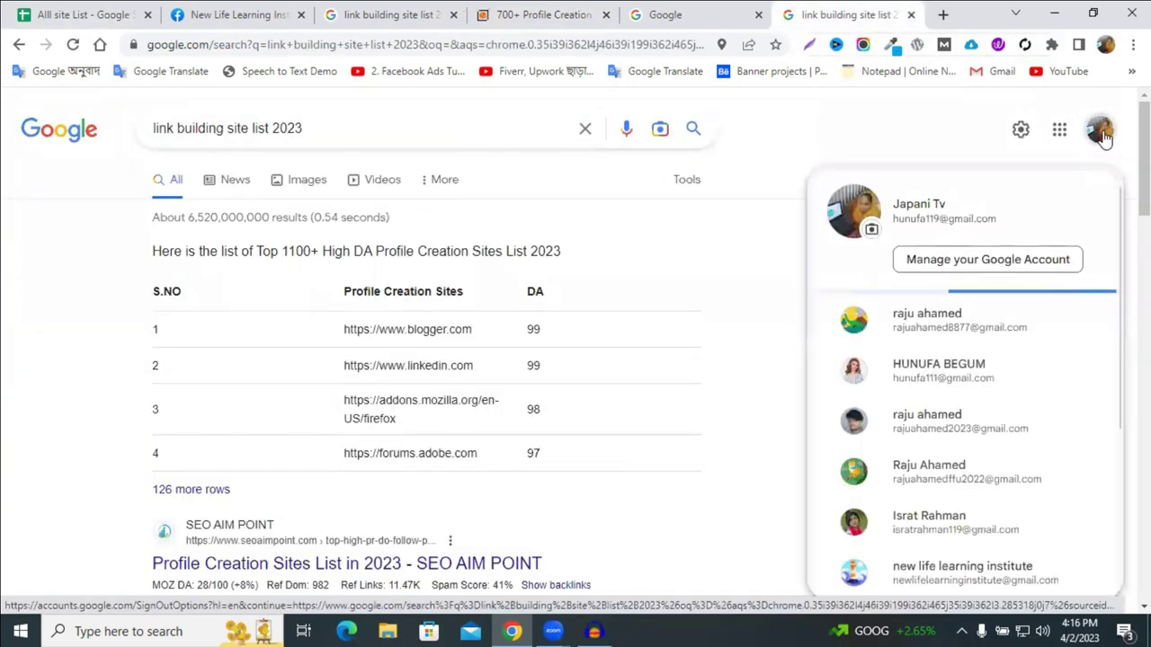
{"action": "left_click", "coordinate": [940, 572]}
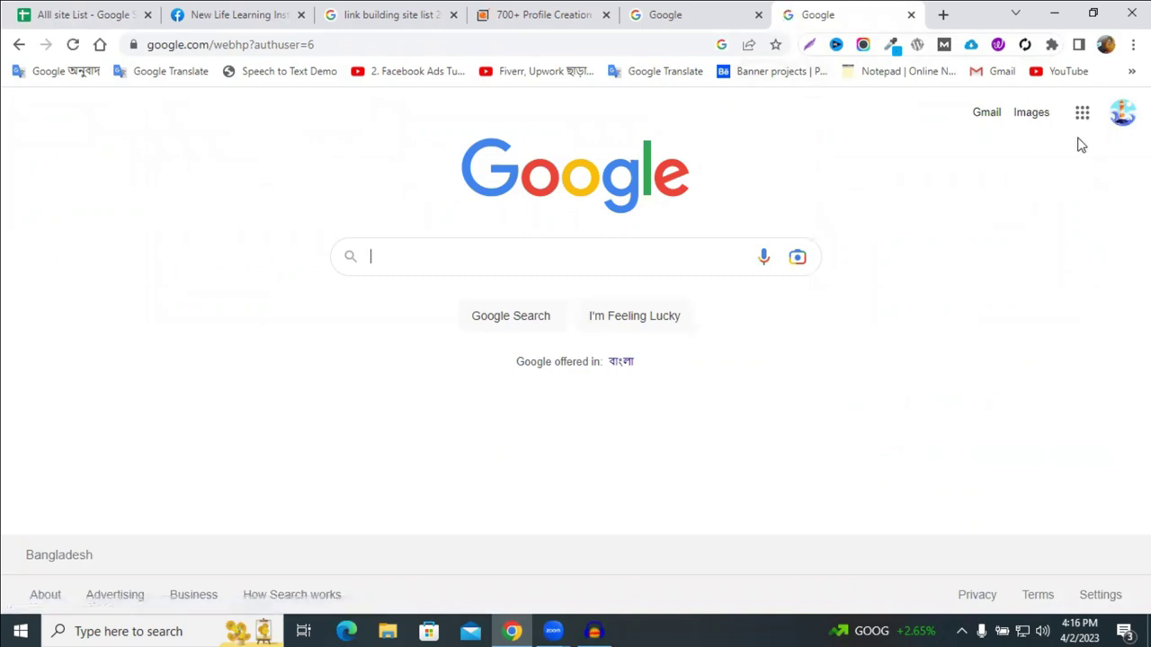
{"action": "left_click", "coordinate": [988, 115]}
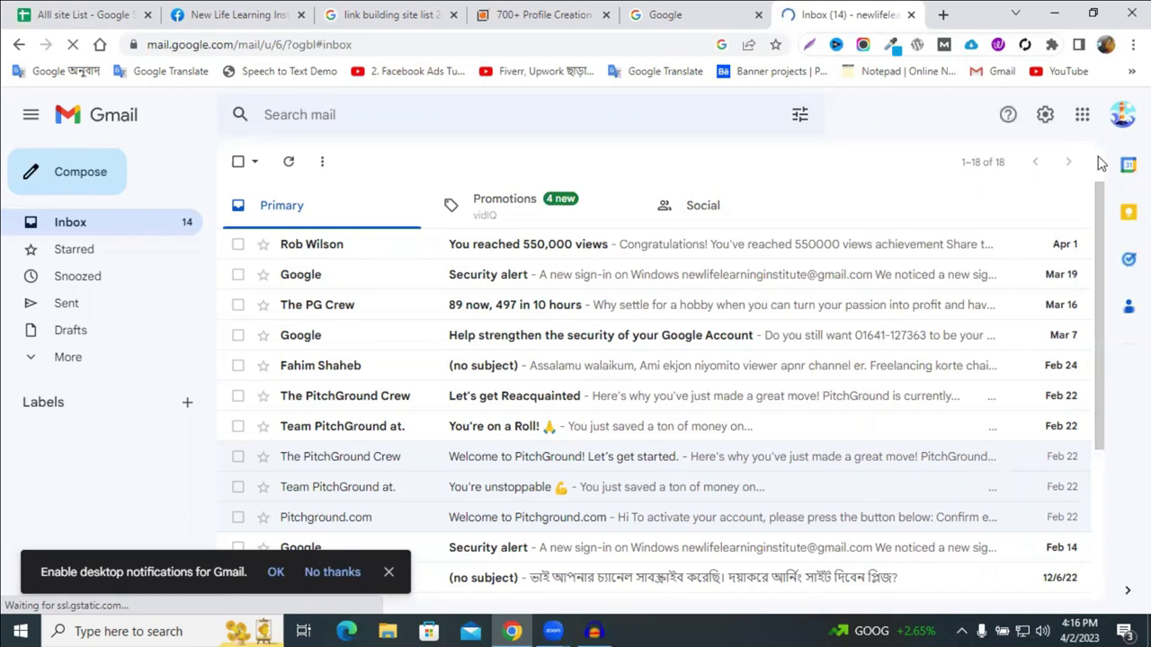
Copy the e-mail address of the signed-in Google account from its account details
{"action": "left_click", "coordinate": [1121, 115]}
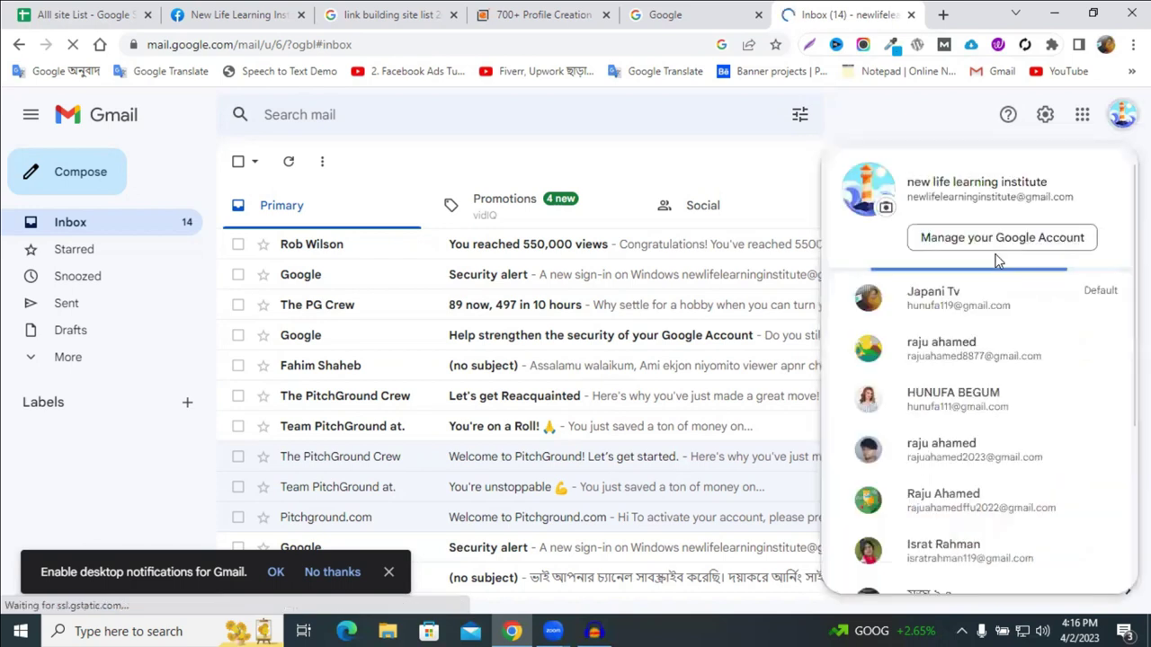
{"action": "triple_click", "coordinate": [959, 203]}
{"action": "right_click", "coordinate": [987, 213]}
{"action": "left_click", "coordinate": [986, 213]}
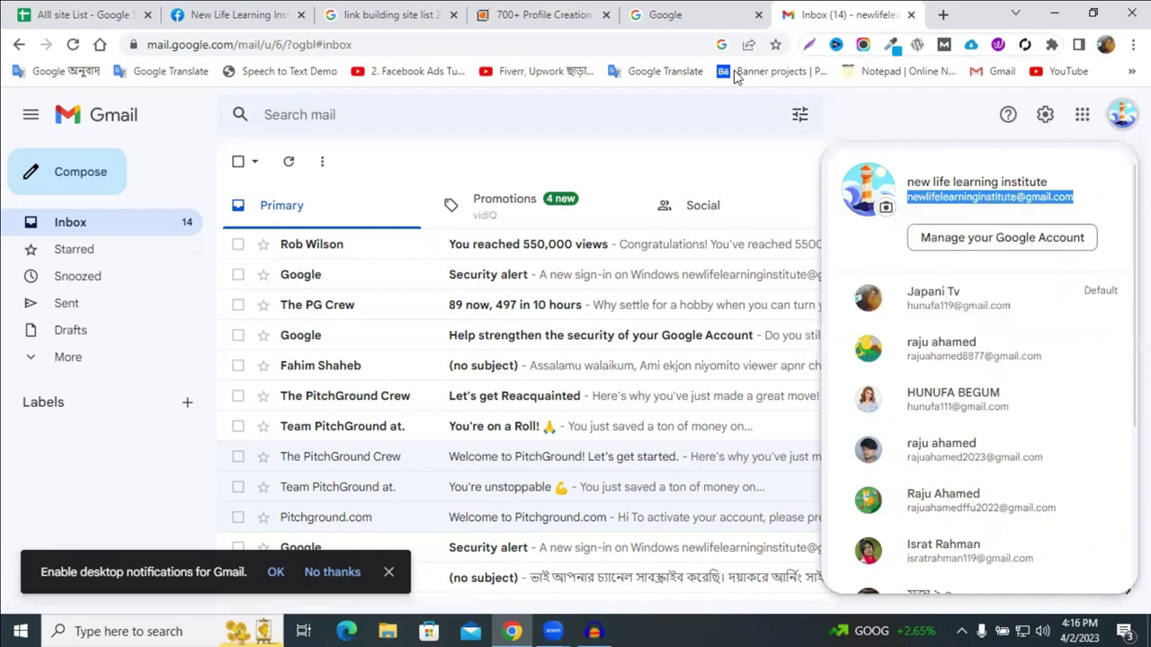
Open the mediajx.com link from Sheet1 of the site list in a new tab and go to its registration form
{"action": "left_click", "coordinate": [539, 14]}
{"action": "left_click", "coordinate": [426, 13]}
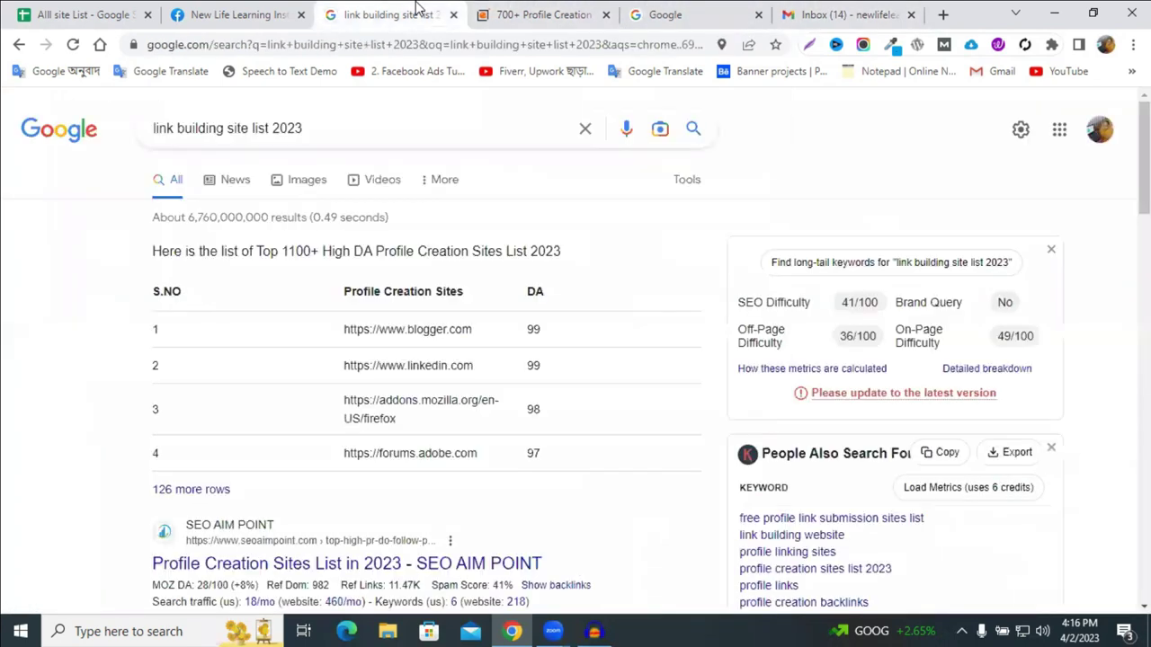
{"action": "left_click", "coordinate": [85, 12]}
{"action": "mouse_move", "coordinate": [95, 263]}
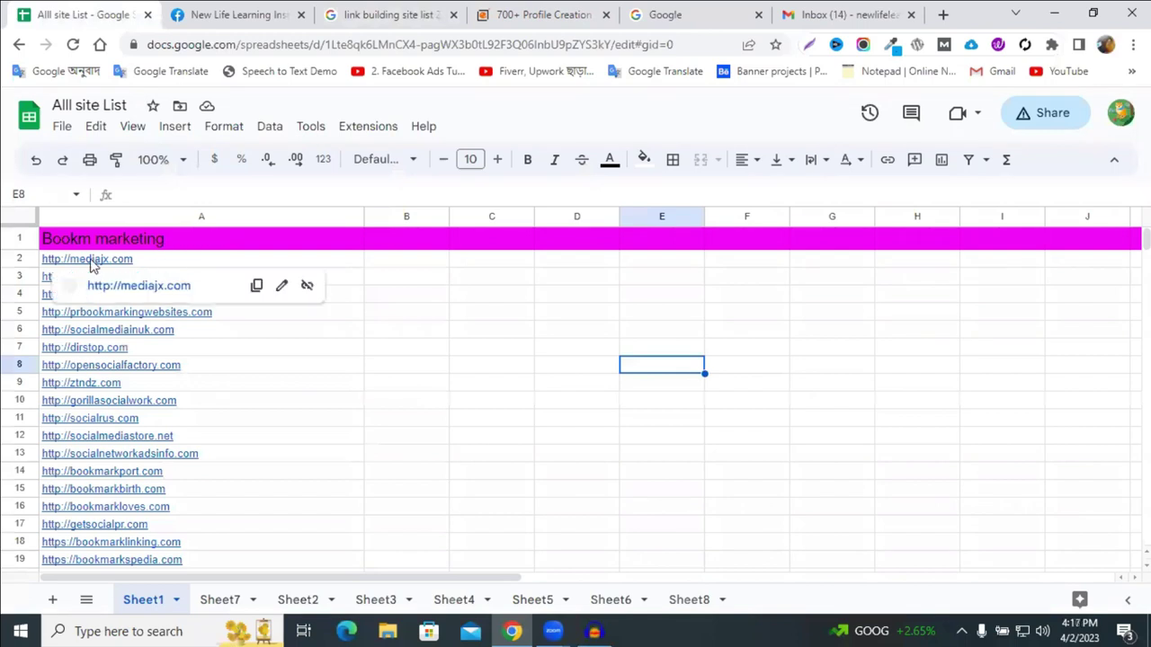
{"action": "right_click", "coordinate": [154, 290]}
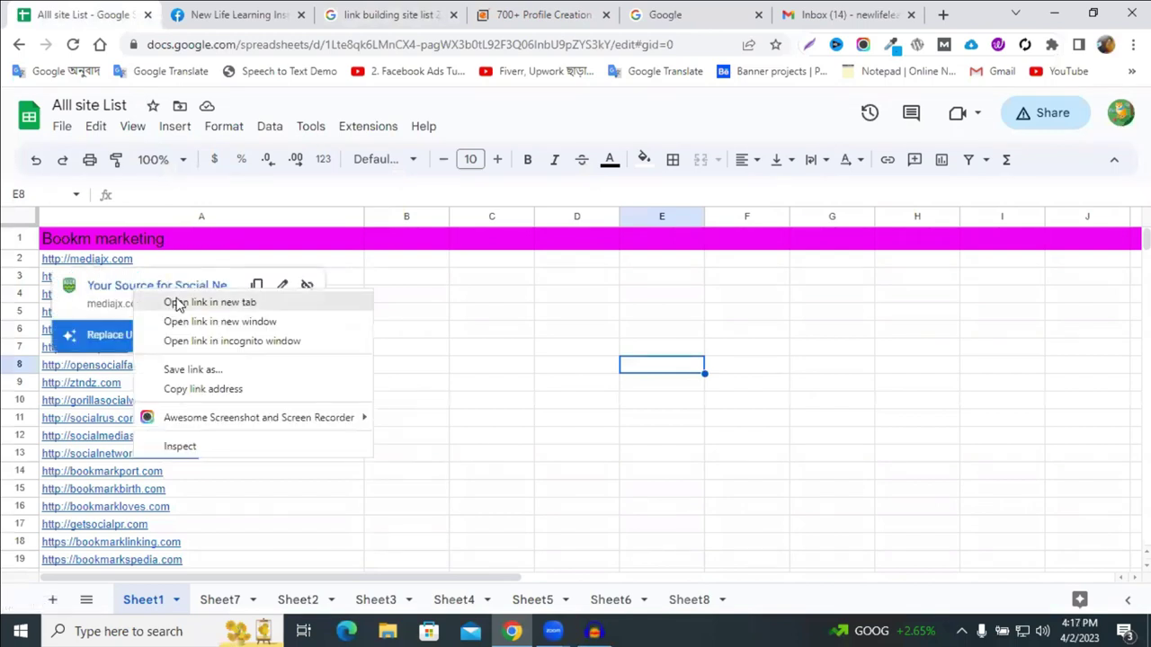
{"action": "left_click", "coordinate": [175, 300]}
{"action": "left_click", "coordinate": [187, 13]}
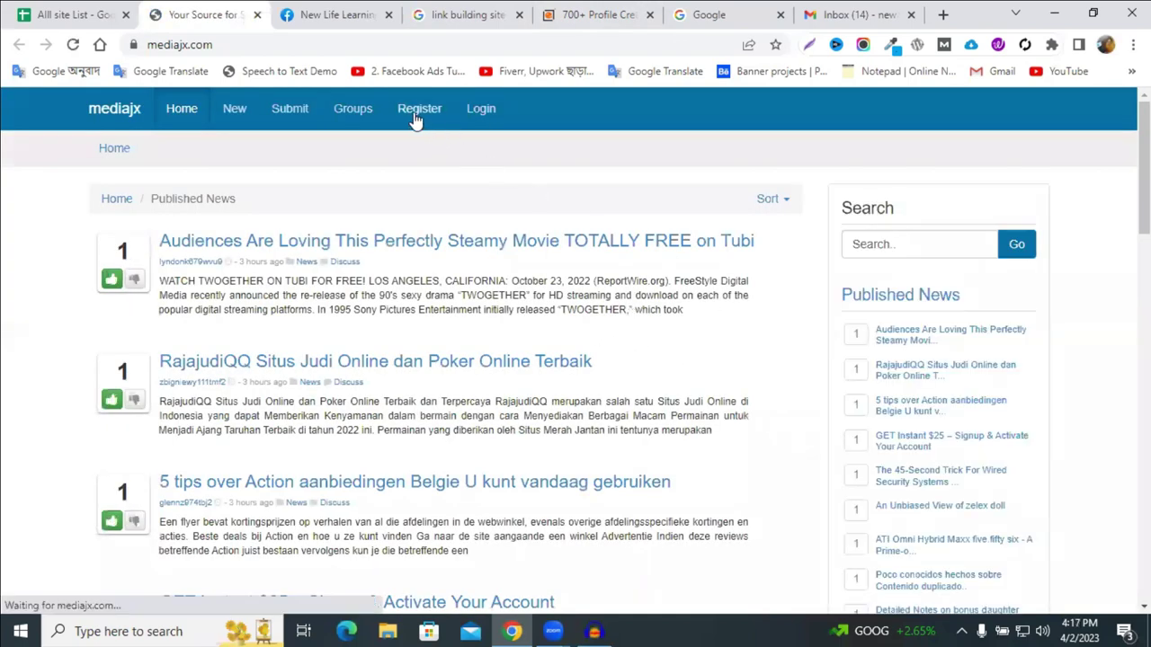
{"action": "left_click", "coordinate": [417, 111]}
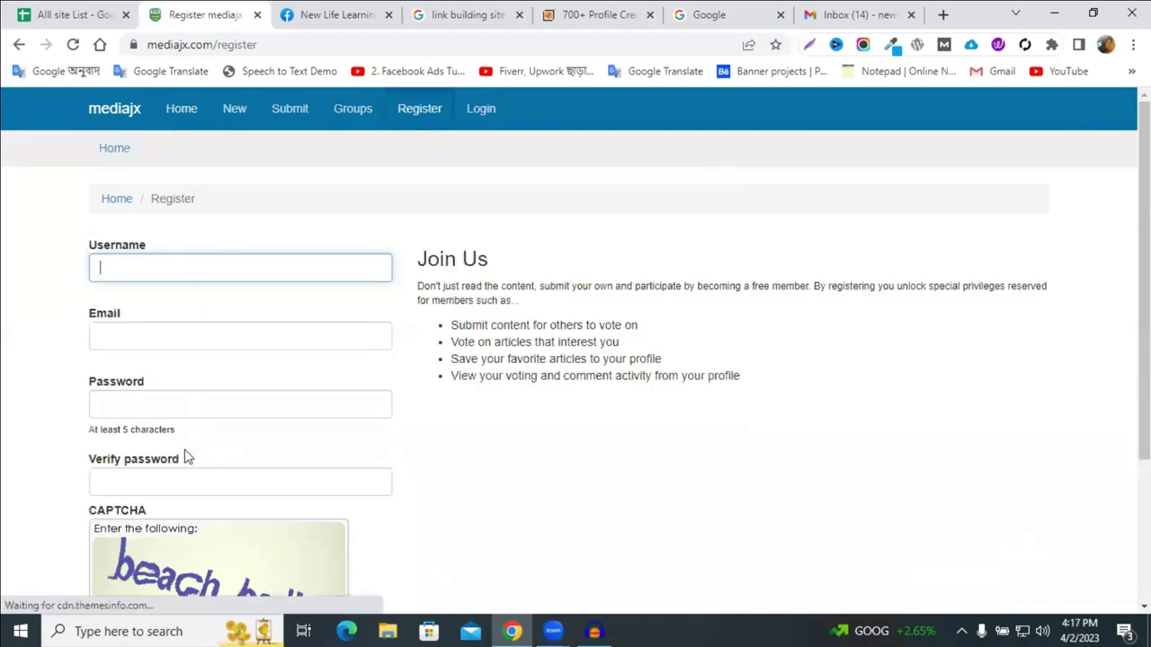
Enter the copied account e-mail in the registration form and use its part before the @ as the username
{"action": "left_click", "coordinate": [148, 332]}
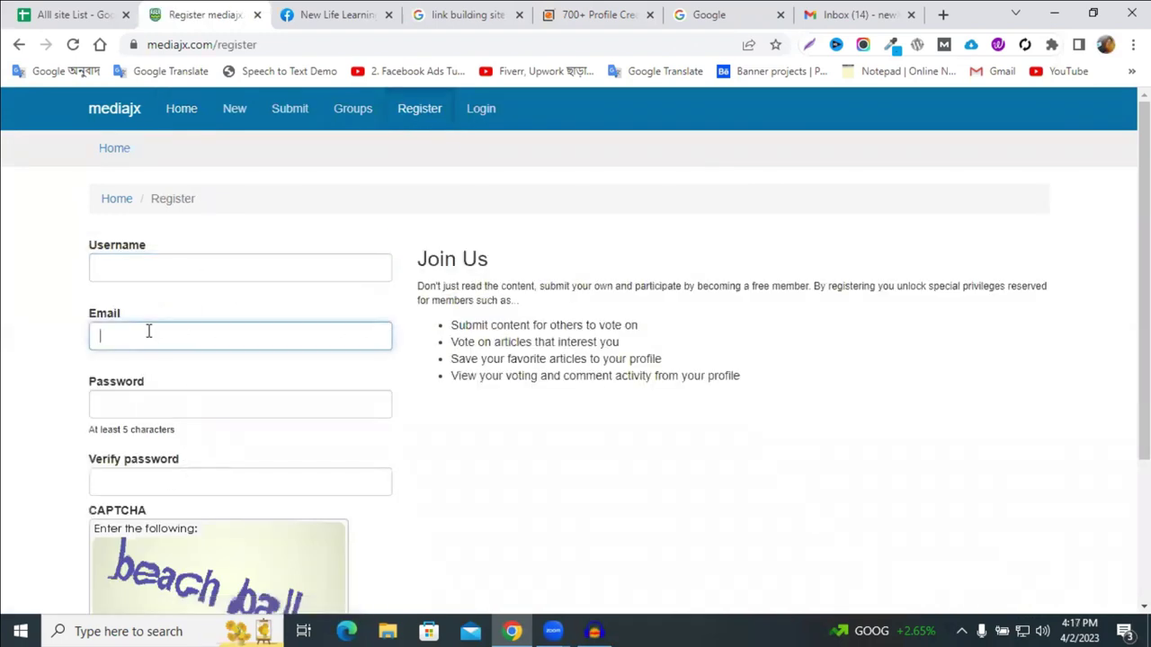
{"action": "key", "text": "ctrl+v"}
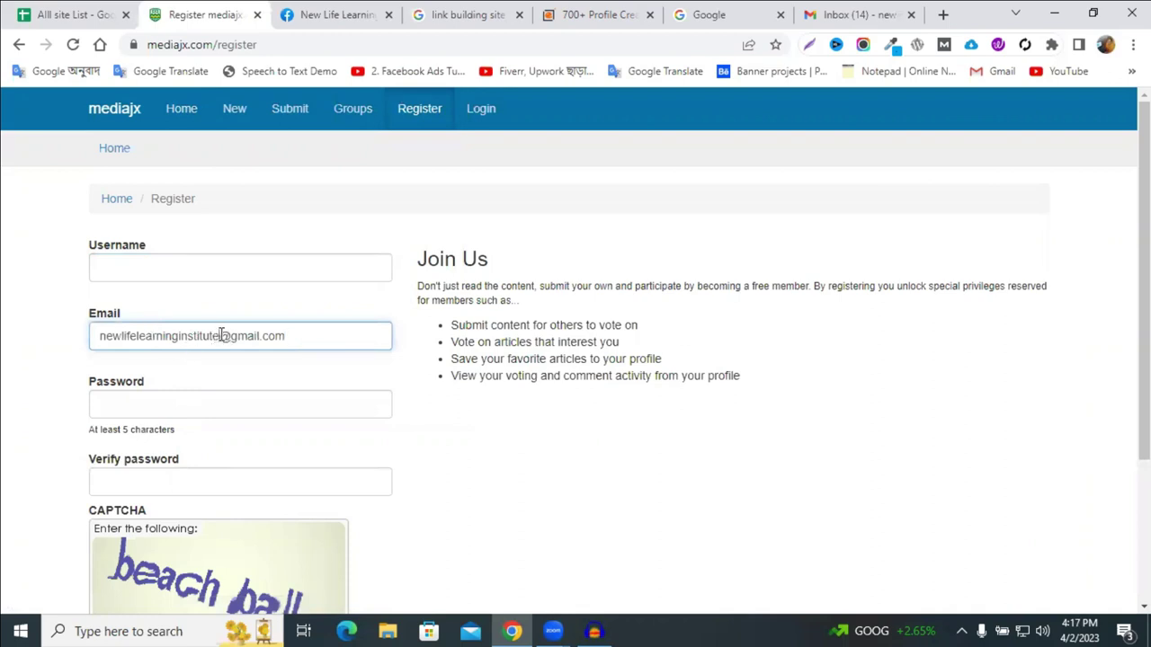
{"action": "left_click_drag", "start_coordinate": [221, 335], "coordinate": [91, 340]}
{"action": "key", "text": "ctrl+c"}
{"action": "left_click", "coordinate": [113, 272]}
{"action": "key", "text": "ctrl+v"}
Enter the account password in the Password and Verify password fields
{"action": "left_click", "coordinate": [105, 401]}
{"action": "key", "text": "ctrl+v"}
{"action": "left_click", "coordinate": [124, 477]}
{"action": "key", "text": "ctrl+v"}
Answer the CAPTCHA with "beagh ball" and submit the registration to create the user
{"action": "scroll", "coordinate": [225, 447], "scroll_direction": "down", "scroll_amount": 3}
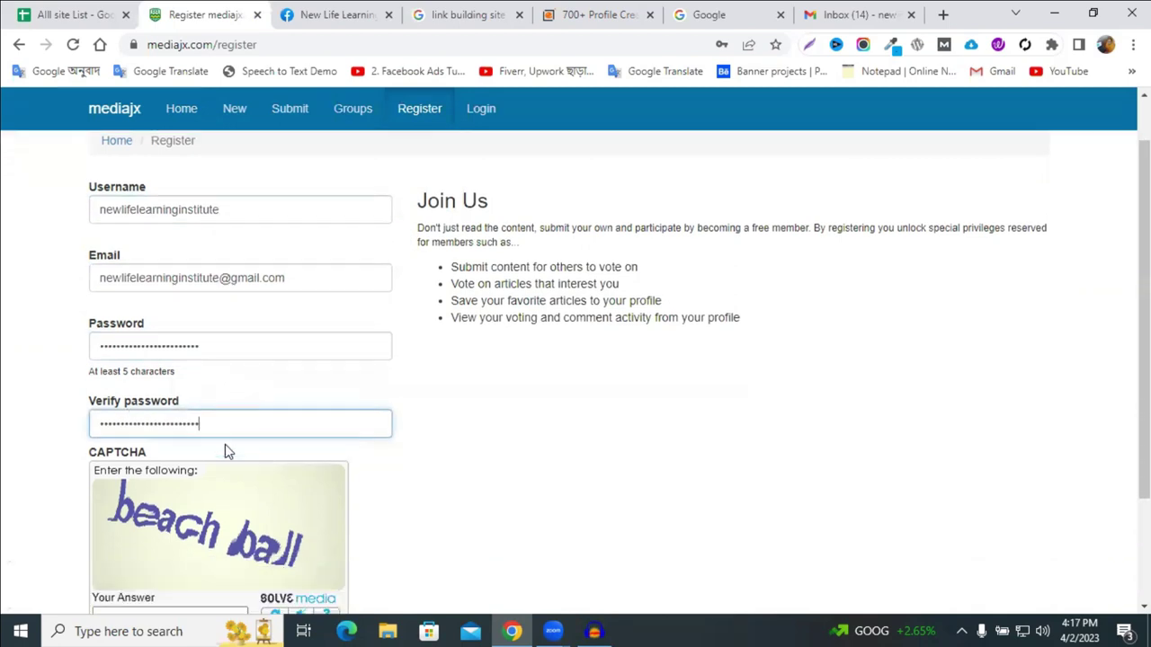
{"action": "left_click", "coordinate": [144, 466]}
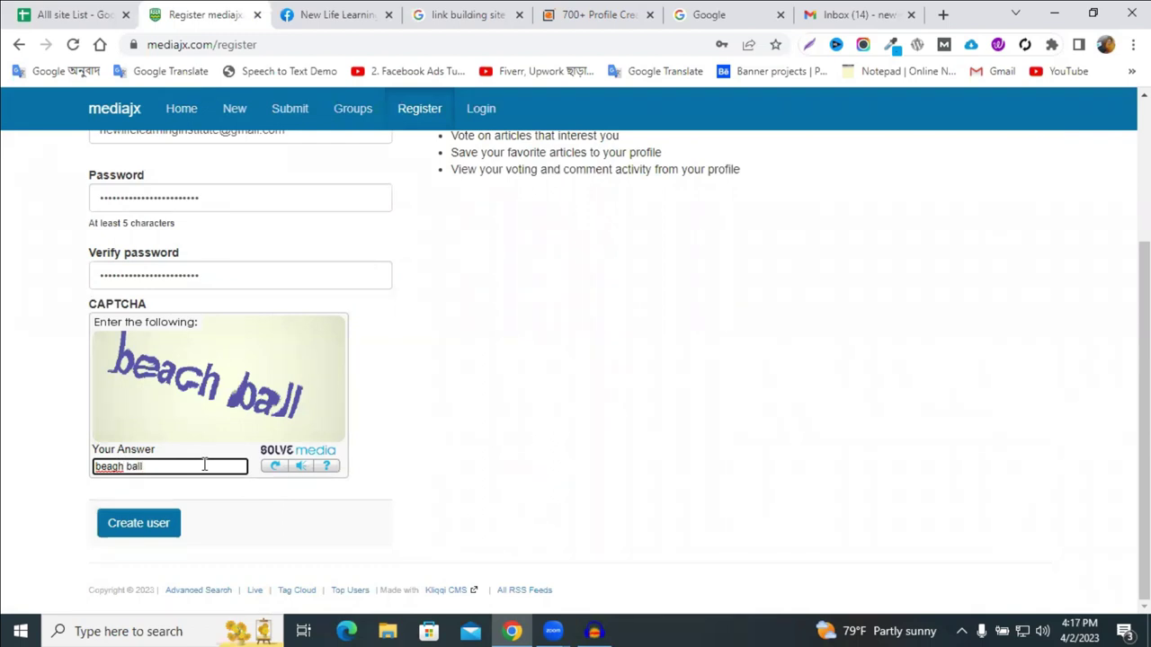
{"action": "left_click", "coordinate": [168, 524]}
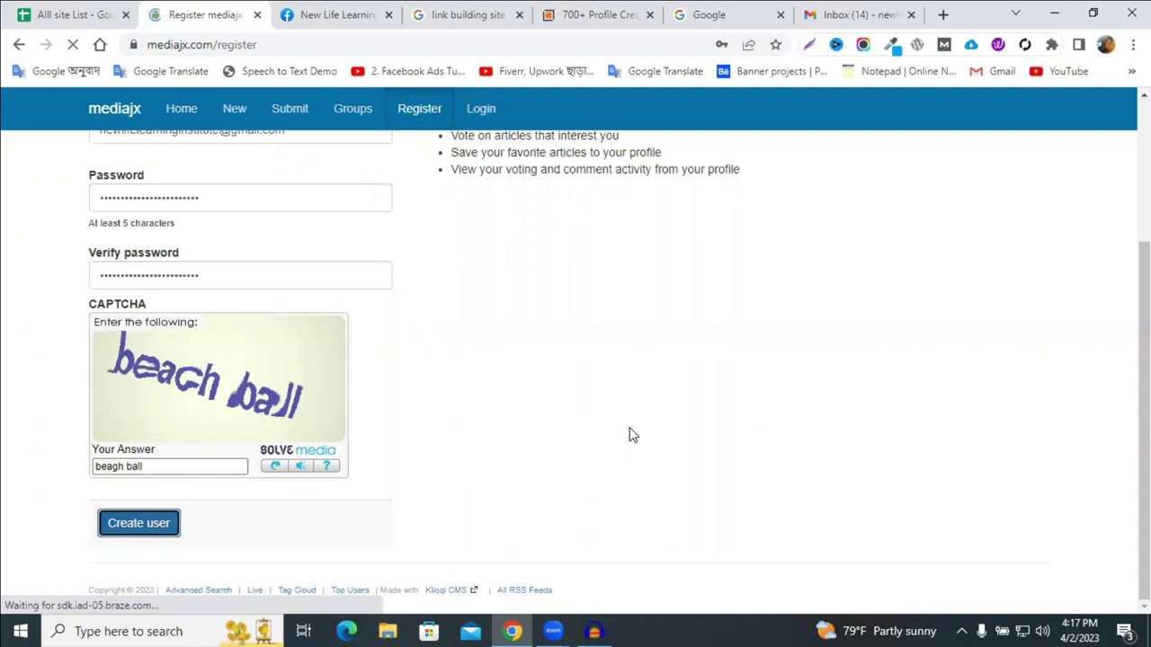
Answer the new CAPTCHA with "here or there", submit the registration again and save the login in the browser
{"action": "scroll", "coordinate": [362, 439], "scroll_direction": "down", "scroll_amount": 3}
{"action": "left_click", "coordinate": [155, 466]}
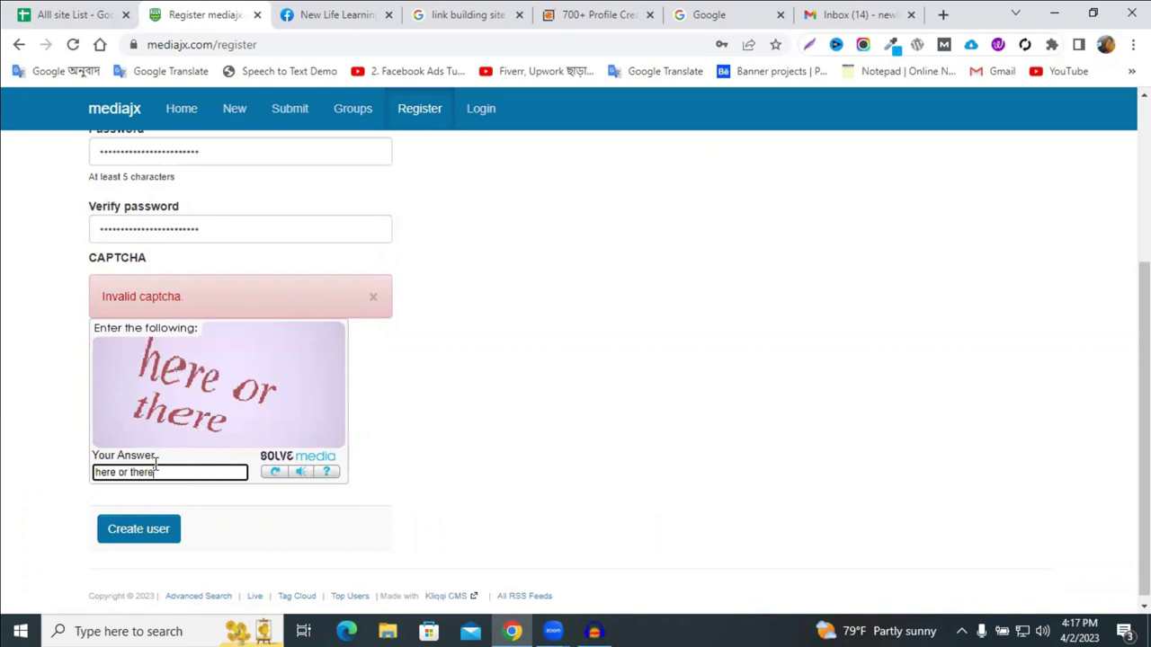
{"action": "left_click", "coordinate": [149, 524]}
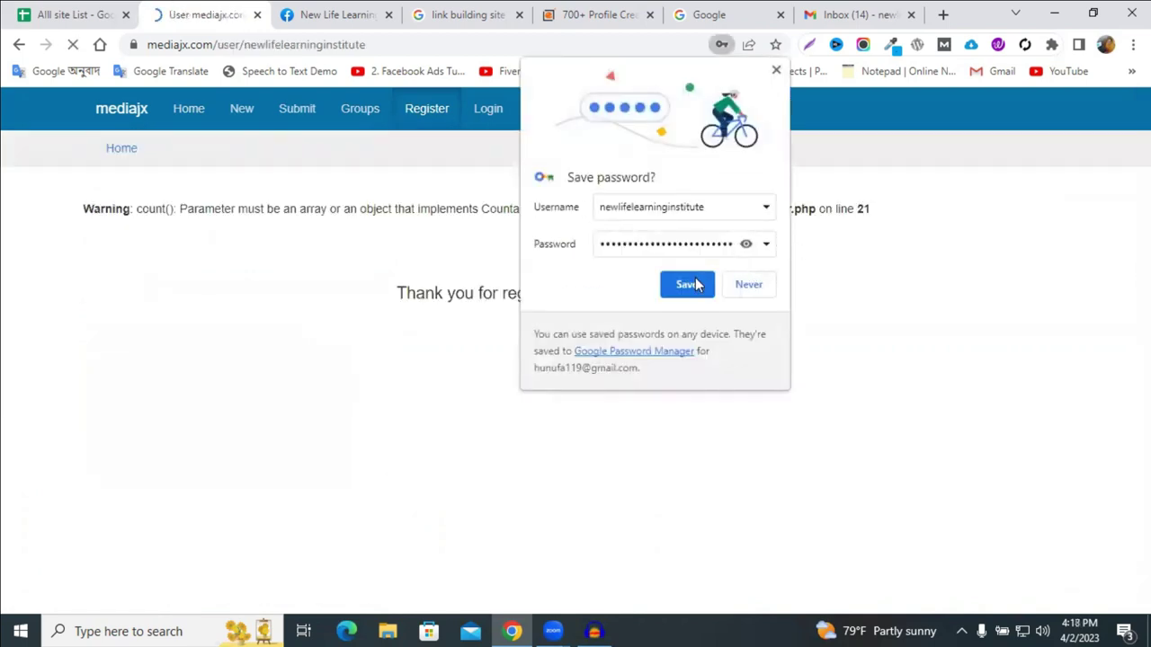
{"action": "left_click", "coordinate": [690, 284]}
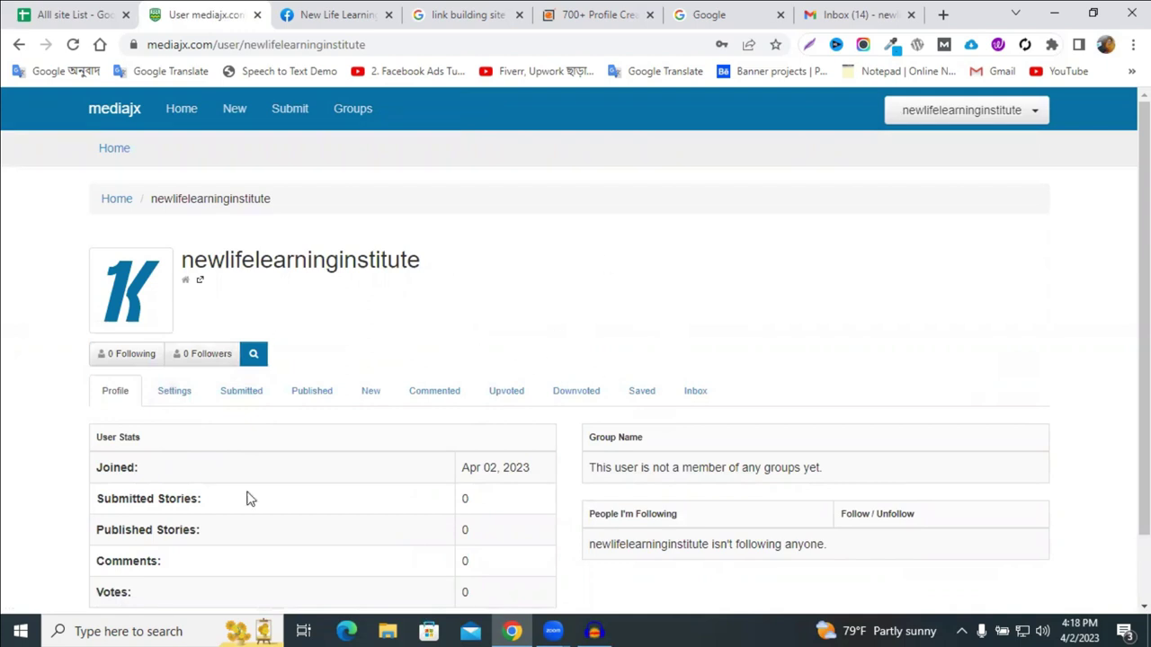
Go to the Modify Profile settings of the new mediajx account
{"action": "scroll", "coordinate": [476, 352], "scroll_direction": "down", "scroll_amount": 1}
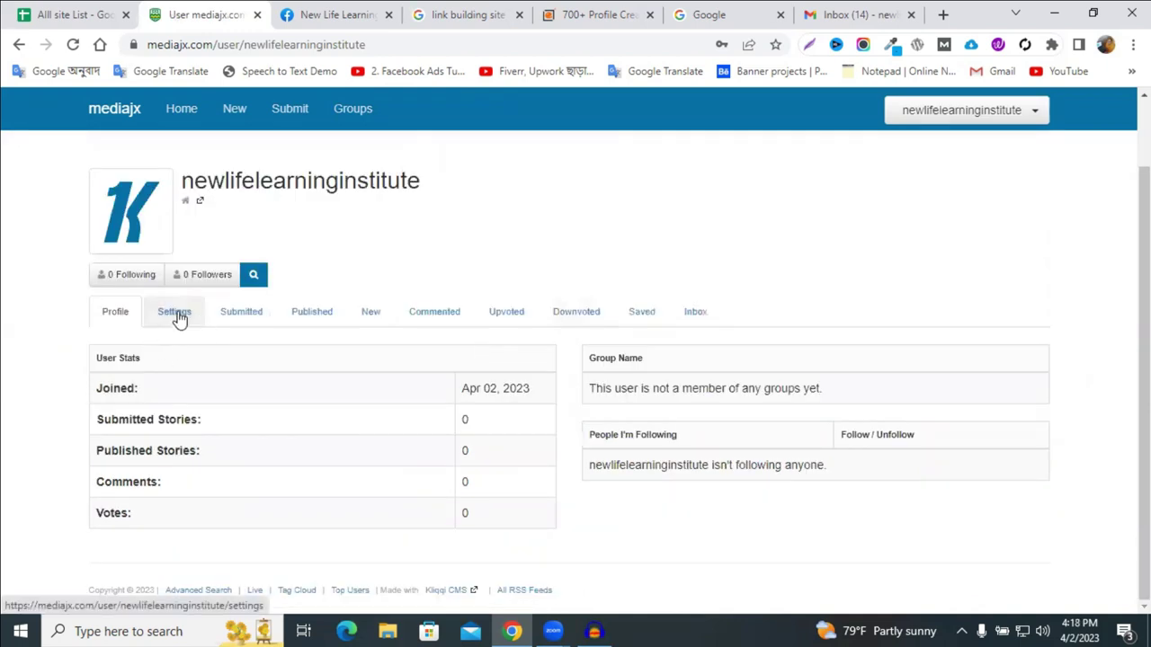
{"action": "left_click", "coordinate": [178, 315]}
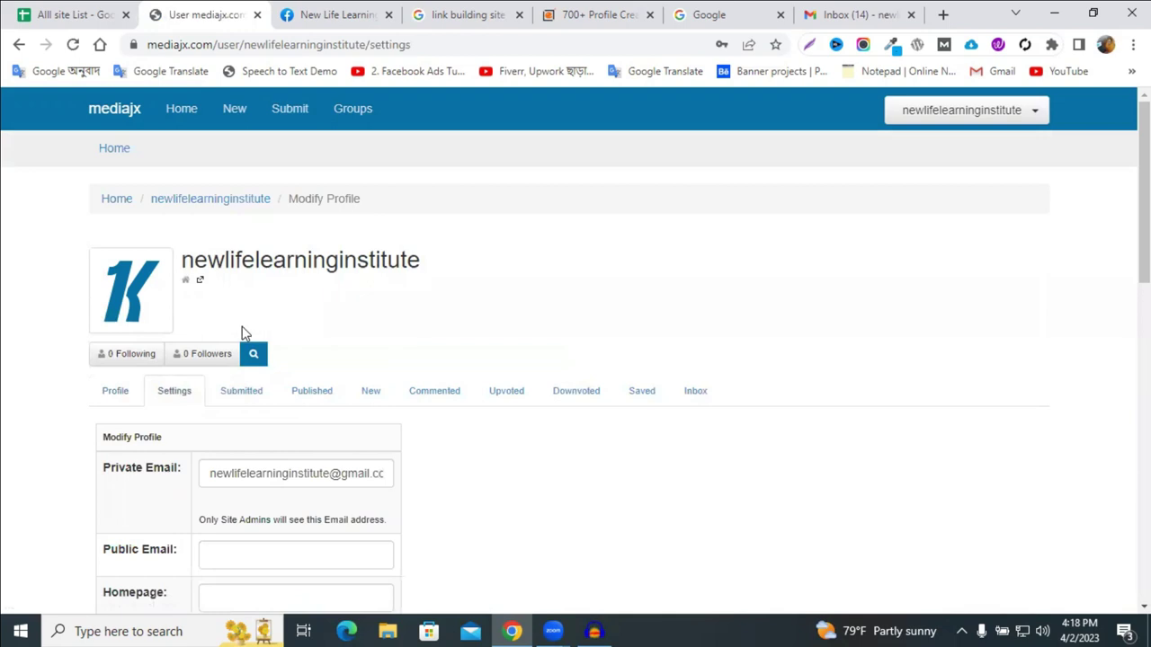
{"action": "scroll", "coordinate": [250, 339], "scroll_direction": "down", "scroll_amount": 3}
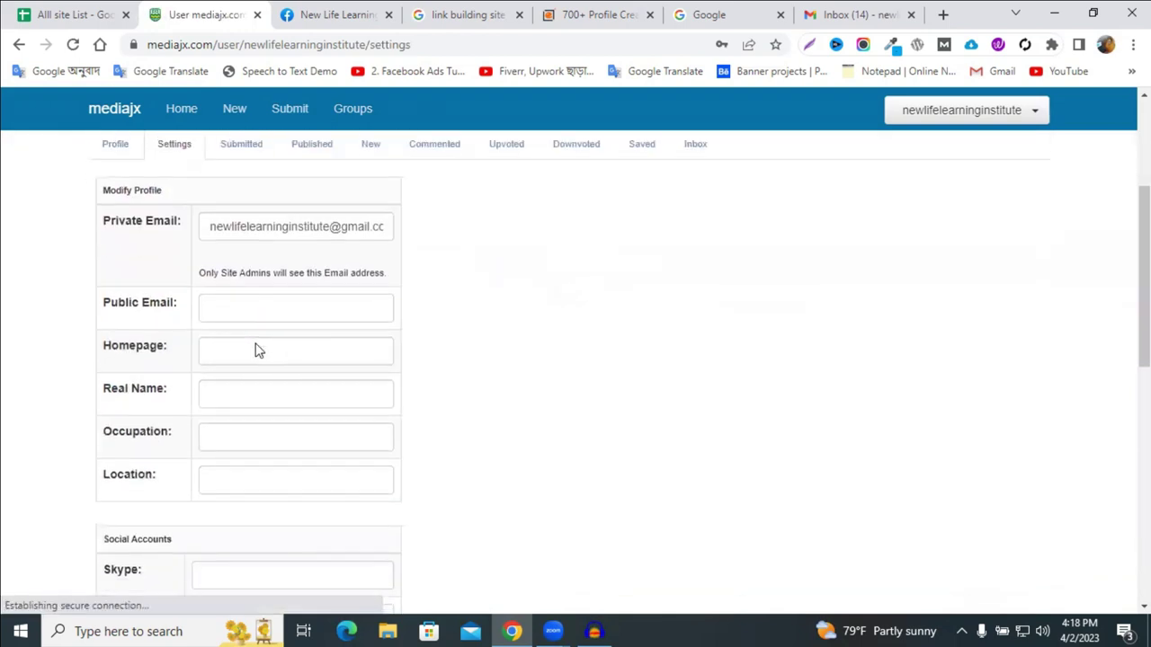
Search Google for "new life learning it" in a new tab, open newlifelearningitinstitute.com and copy its address
{"action": "left_click", "coordinate": [943, 15]}
{"action": "left_click", "coordinate": [650, 46]}
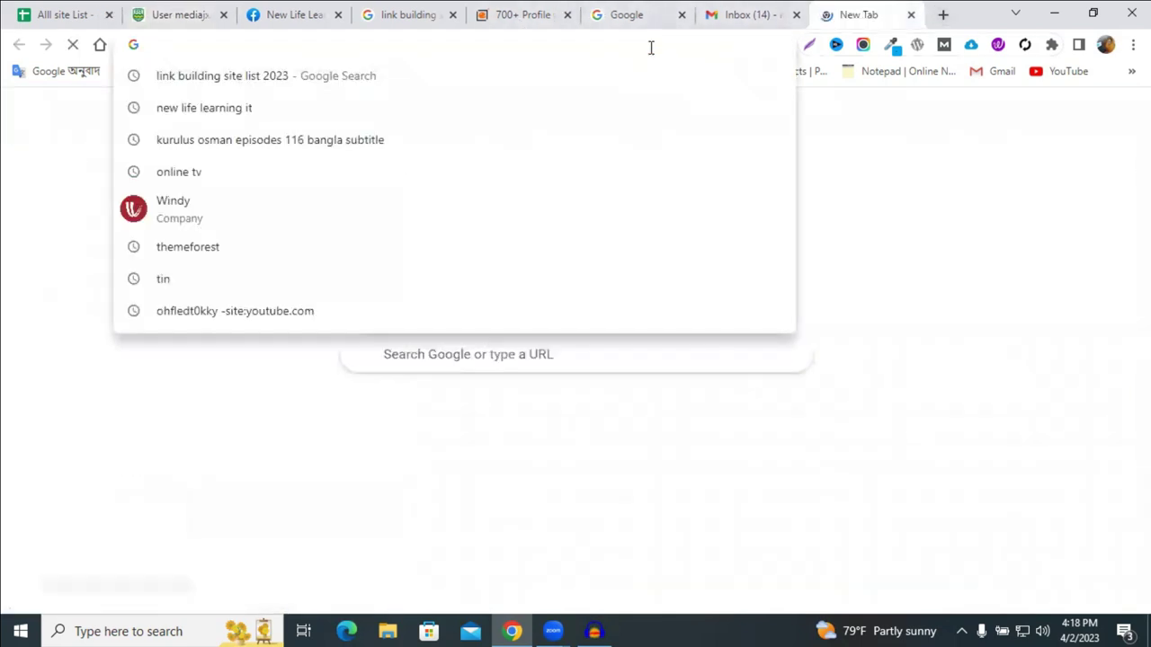
{"action": "type", "text": "new"}
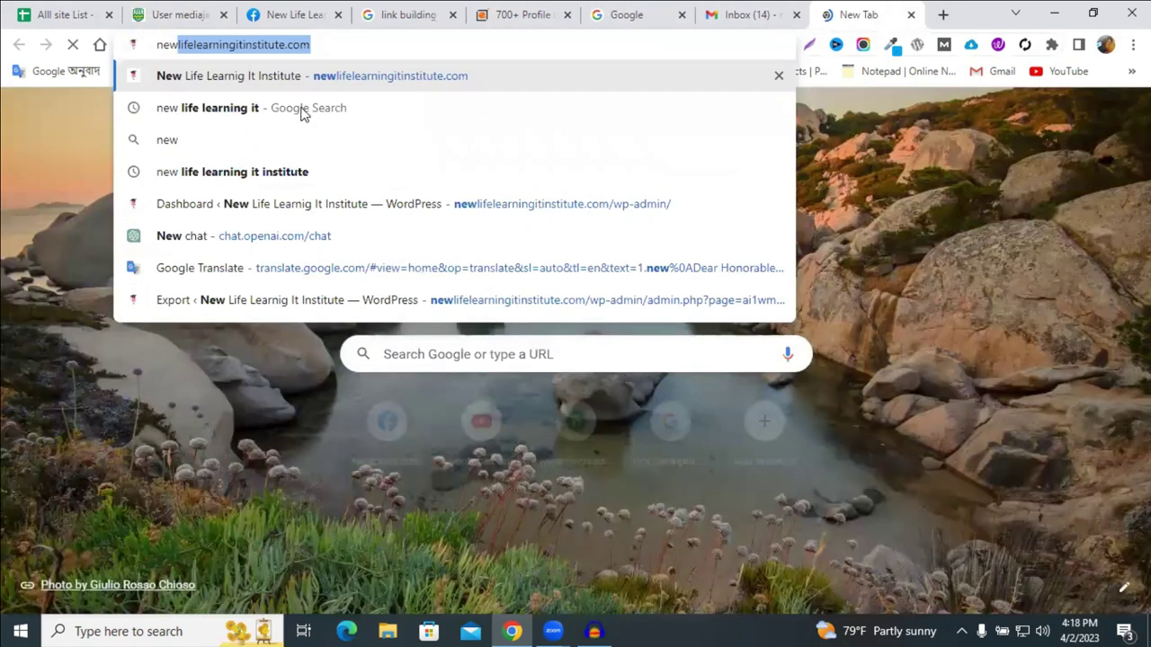
{"action": "left_click", "coordinate": [303, 109]}
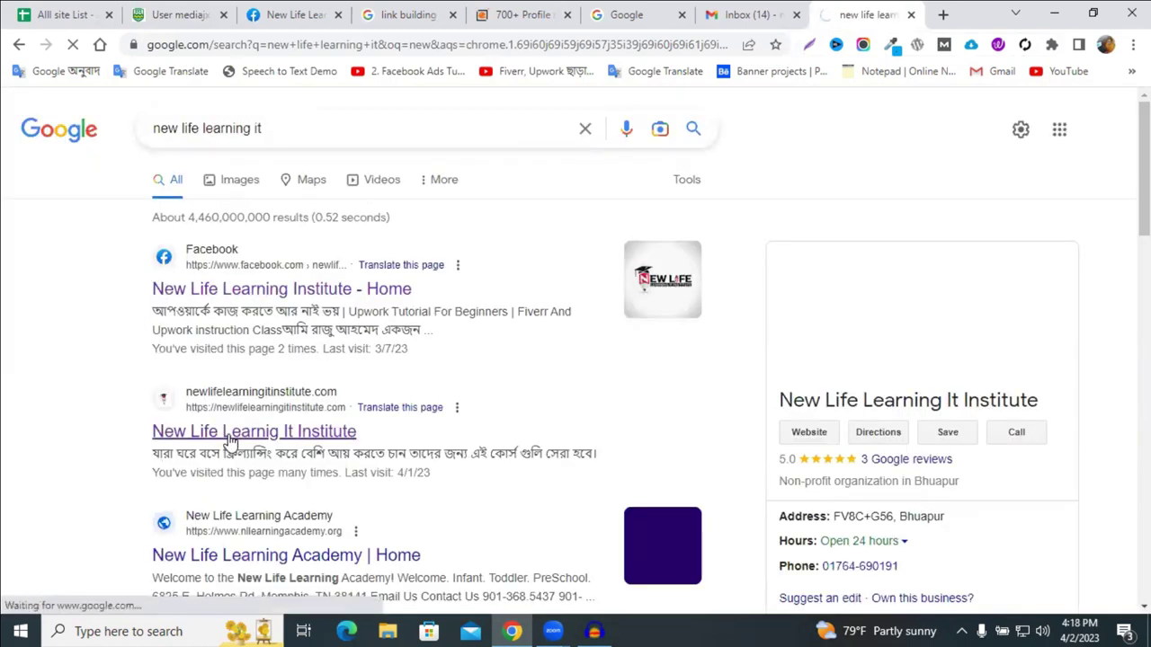
{"action": "left_click", "coordinate": [230, 439]}
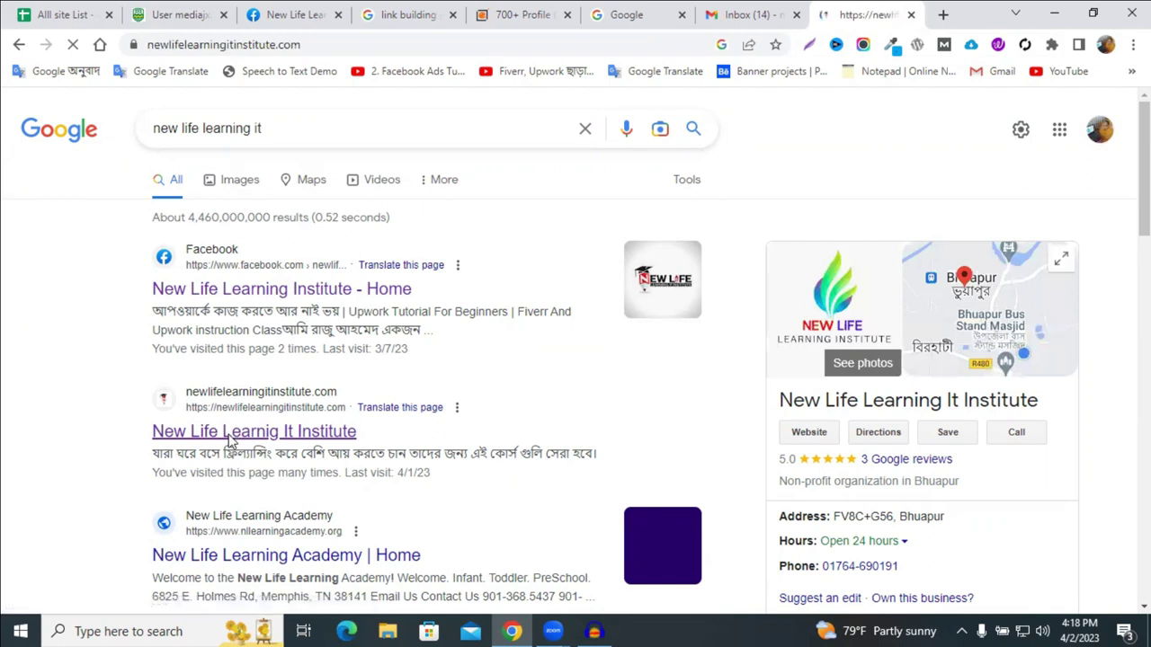
{"action": "left_click", "coordinate": [304, 44]}
{"action": "key", "text": "ctrl+c"}
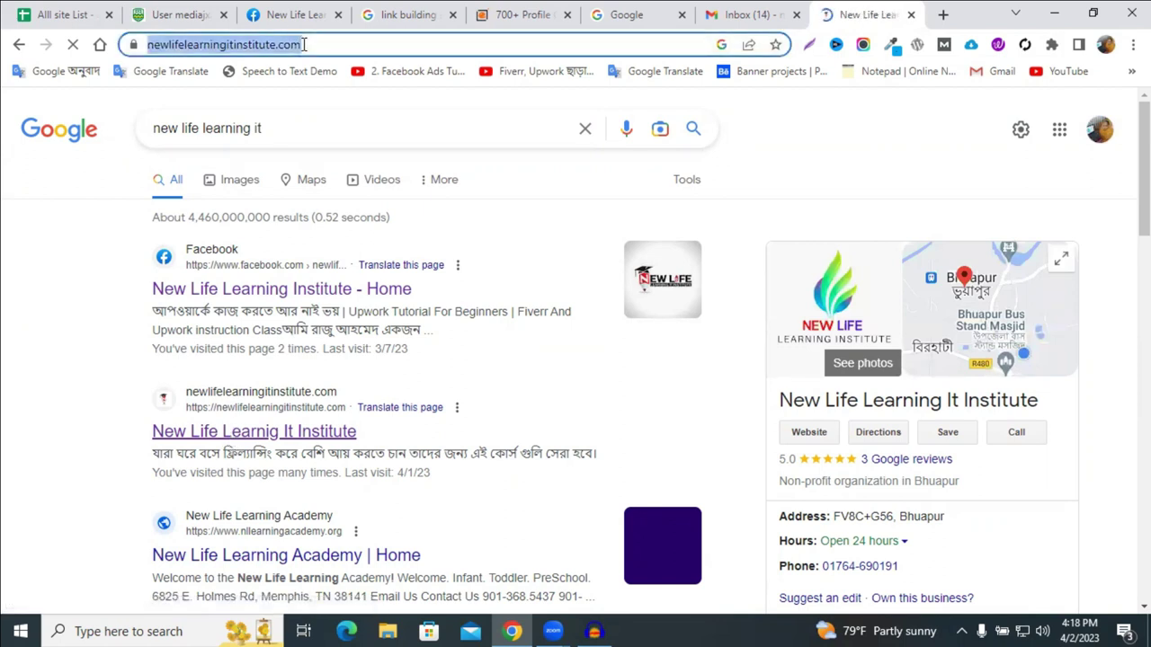
Paste the copied website address into the Homepage field of the mediajx profile and save the profile
{"action": "left_click", "coordinate": [634, 14]}
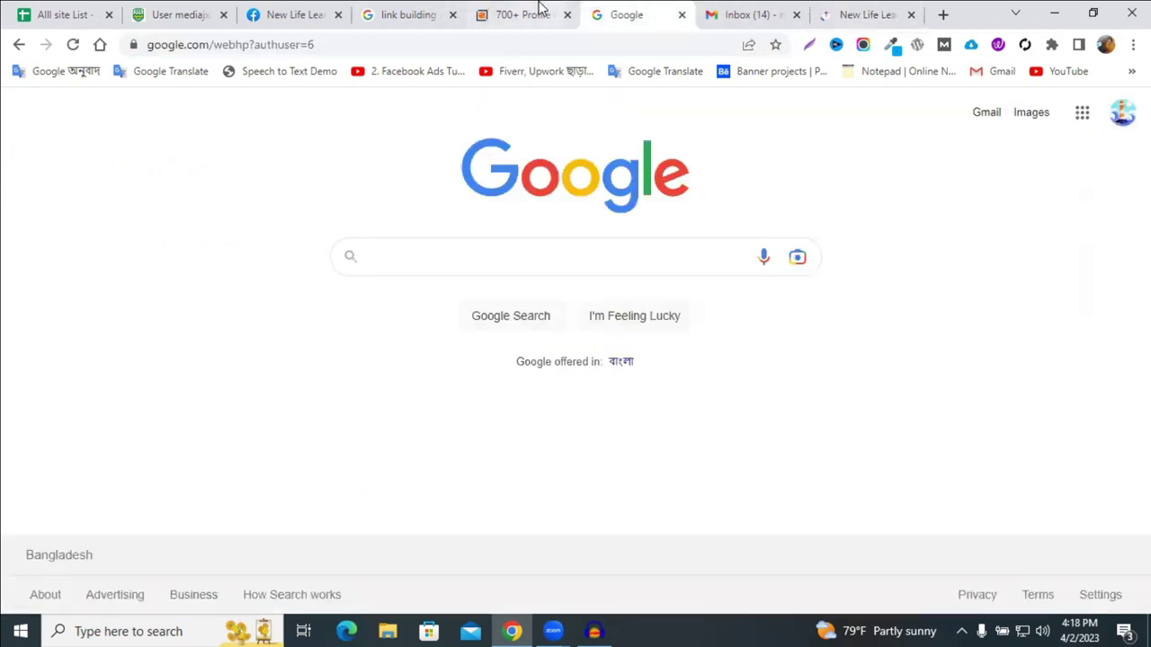
{"action": "left_click", "coordinate": [194, 11]}
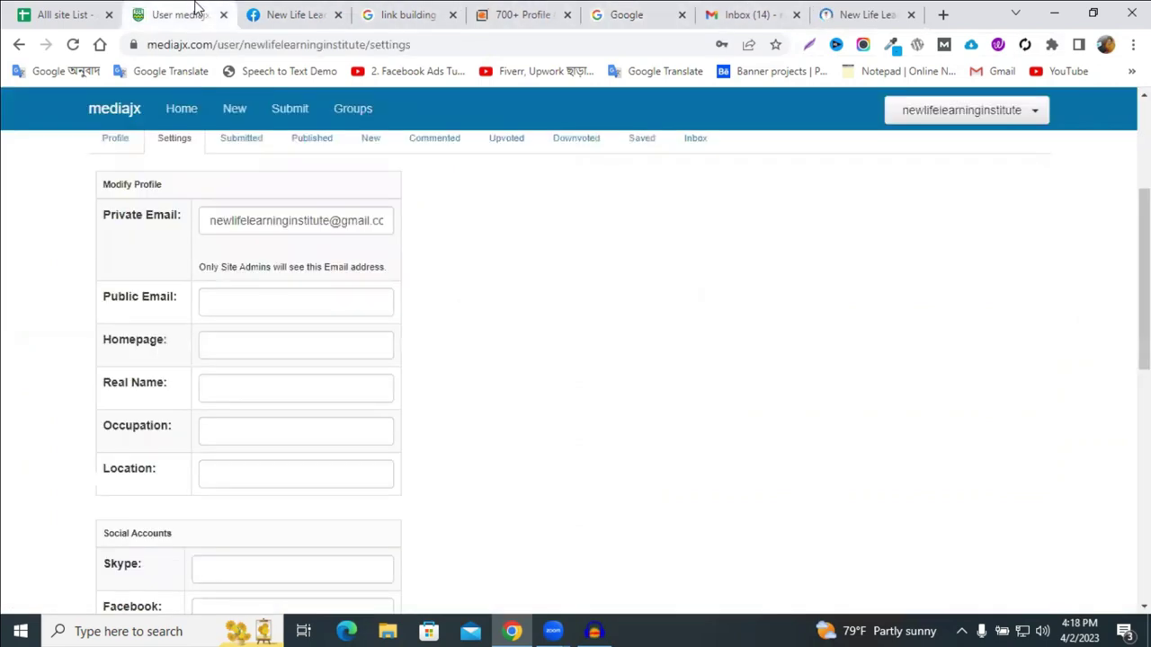
{"action": "scroll", "coordinate": [234, 378], "scroll_direction": "down", "scroll_amount": 1}
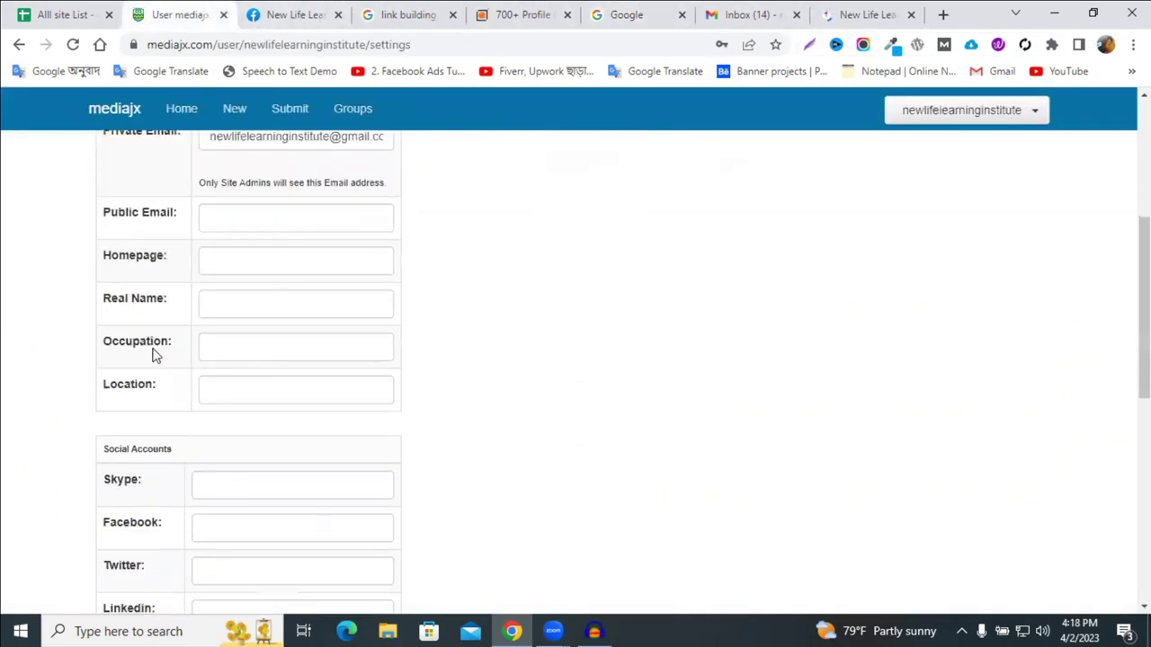
{"action": "left_click", "coordinate": [223, 254]}
{"action": "key", "text": "ctrl+v"}
{"action": "scroll", "coordinate": [241, 384], "scroll_direction": "down", "scroll_amount": 6}
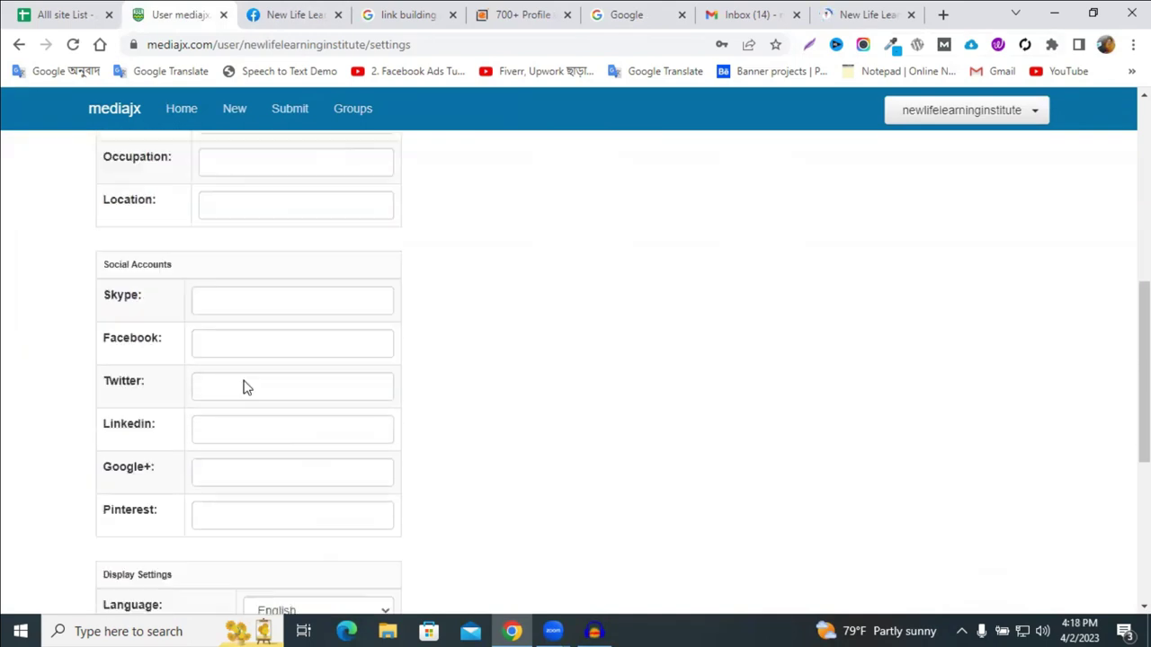
{"action": "left_click", "coordinate": [168, 596]}
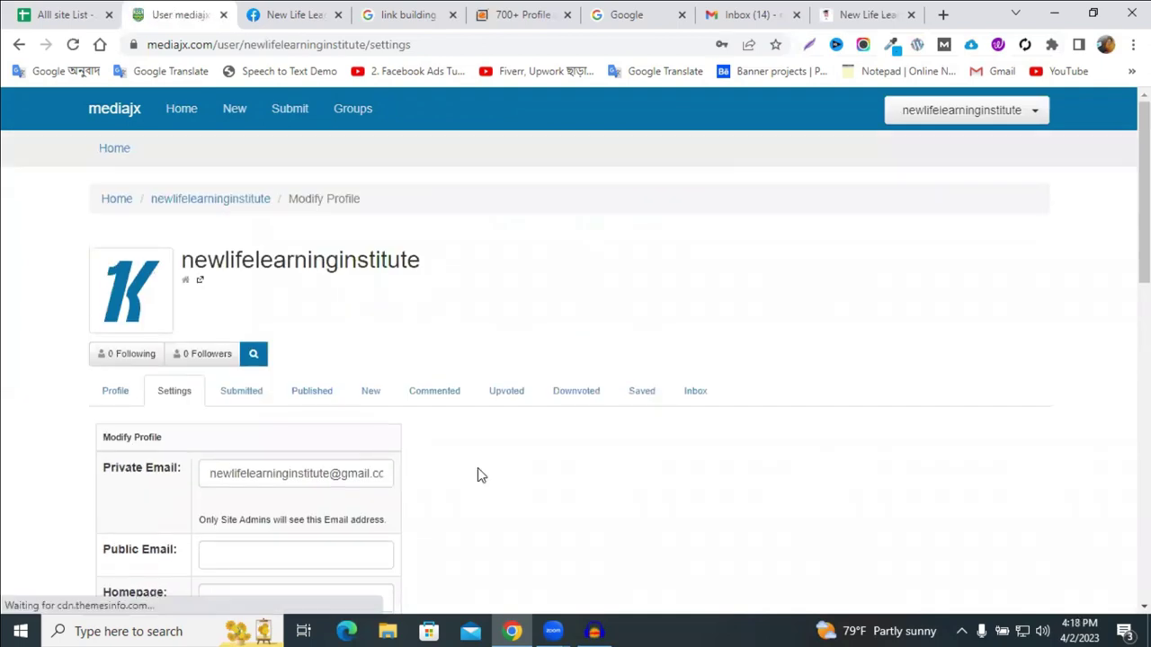
{"action": "left_click", "coordinate": [199, 286]}
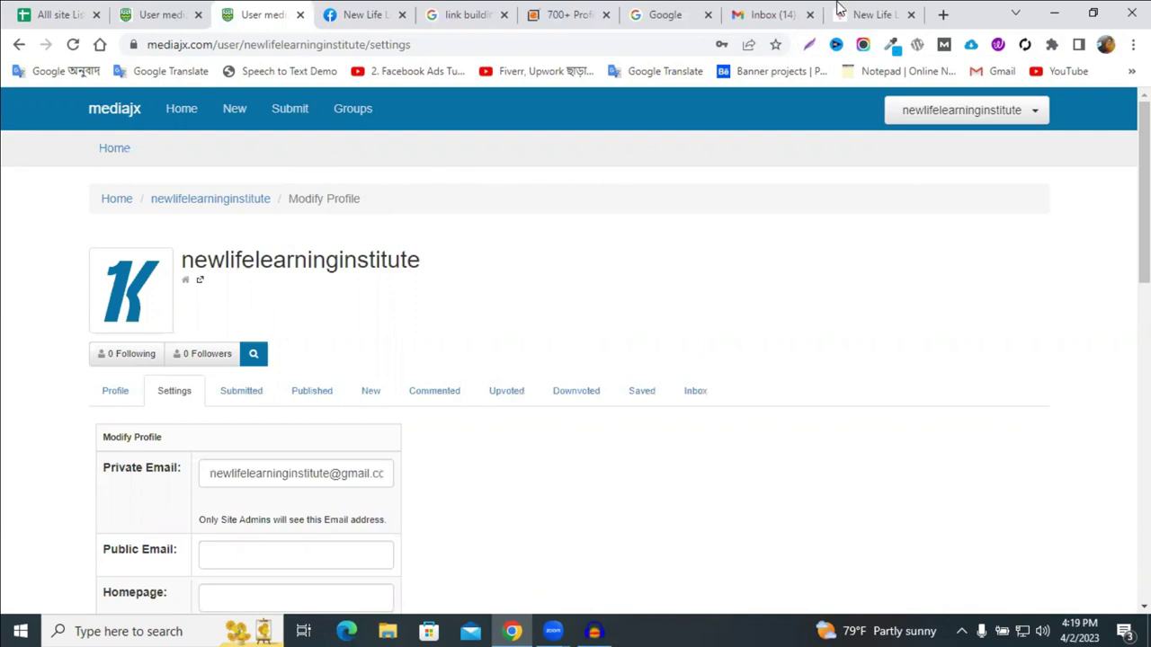
{"action": "left_click", "coordinate": [291, 112]}
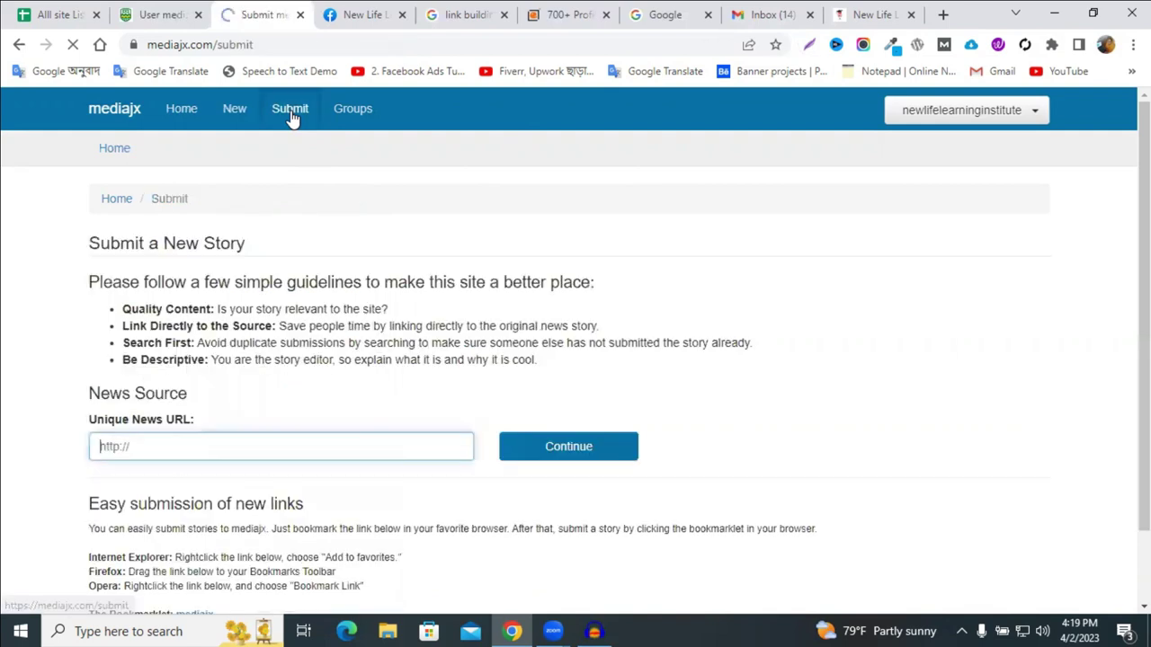
{"action": "key", "text": "ctrl+v"}
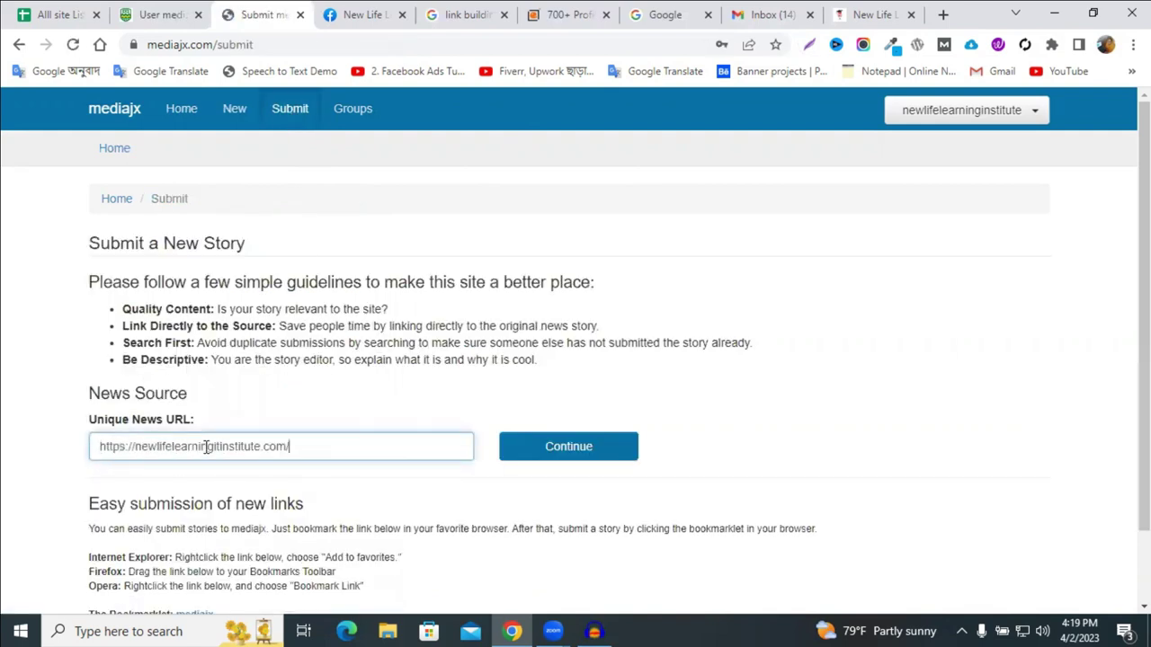
{"action": "left_click", "coordinate": [547, 460]}
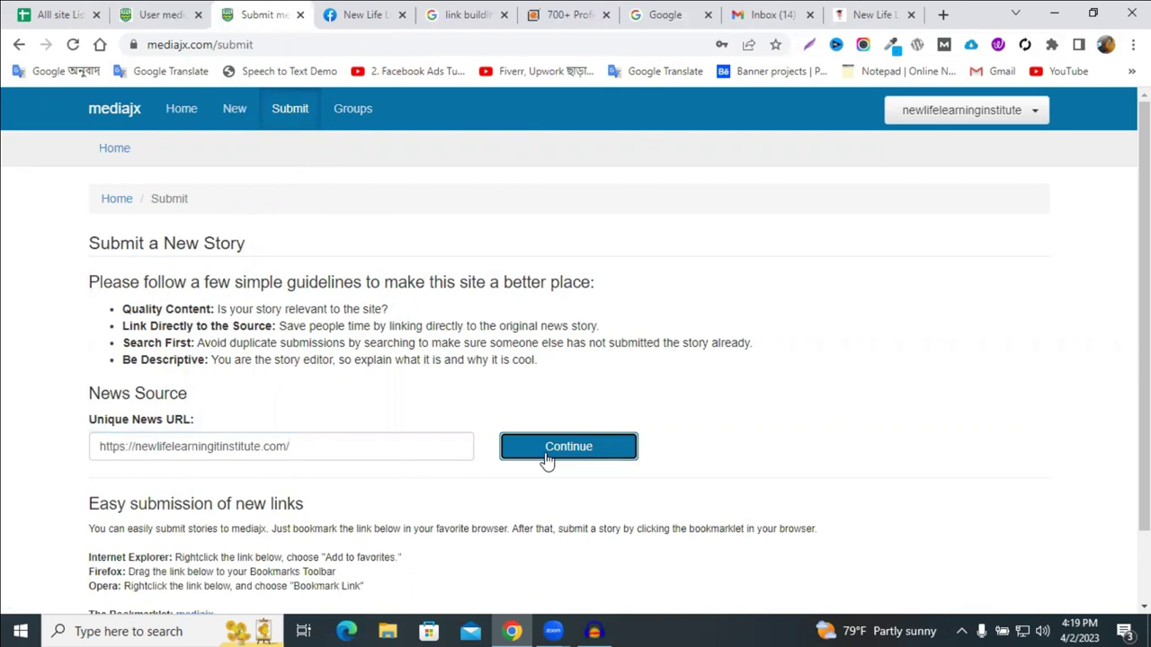
{"action": "scroll", "coordinate": [544, 455], "scroll_direction": "down", "scroll_amount": 2}
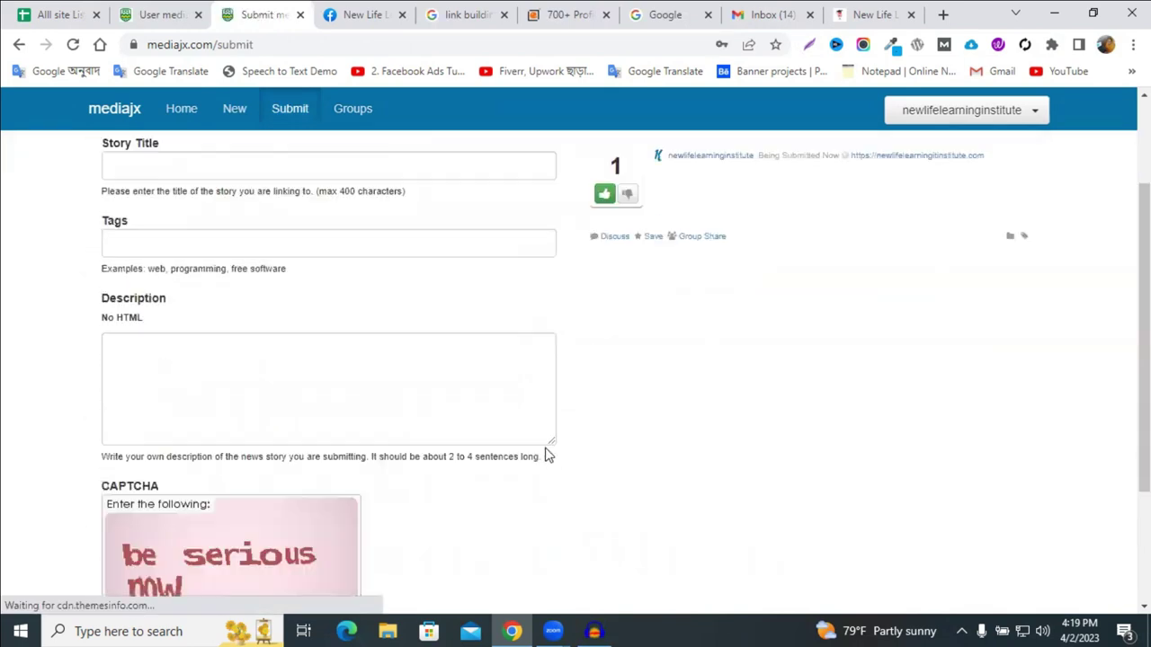
{"action": "scroll", "coordinate": [431, 423], "scroll_direction": "up", "scroll_amount": 3}
{"action": "left_click", "coordinate": [156, 305]}
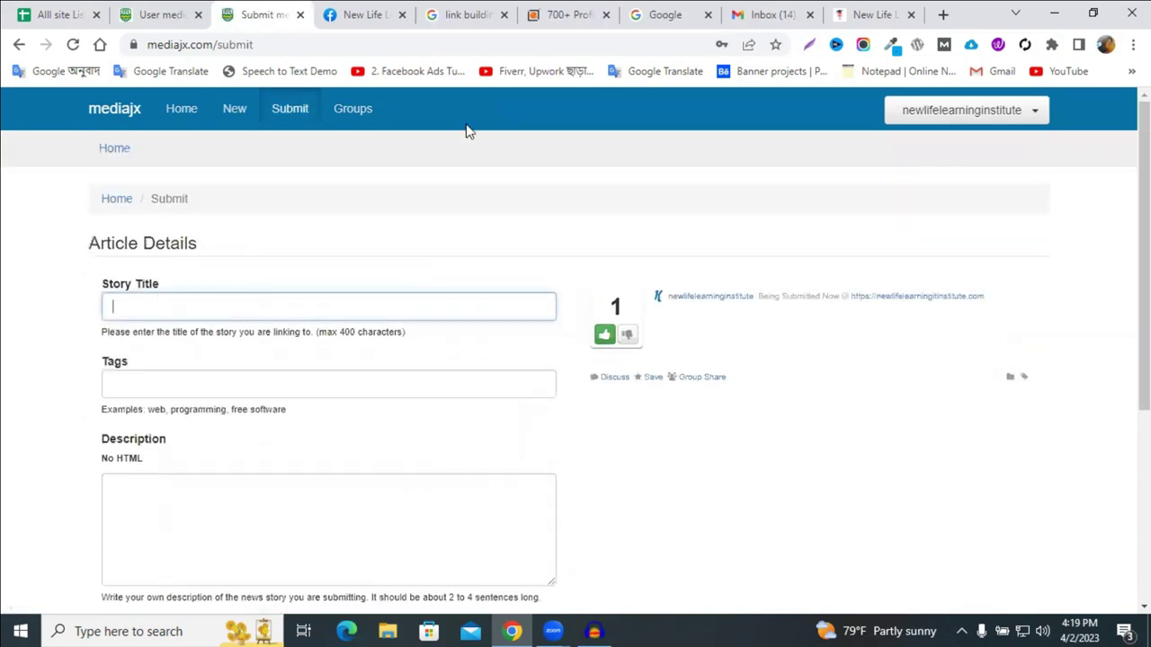
Look through the posts on the New Life Learning Institute Facebook page for text suitable for the story
{"action": "left_click", "coordinate": [382, 14]}
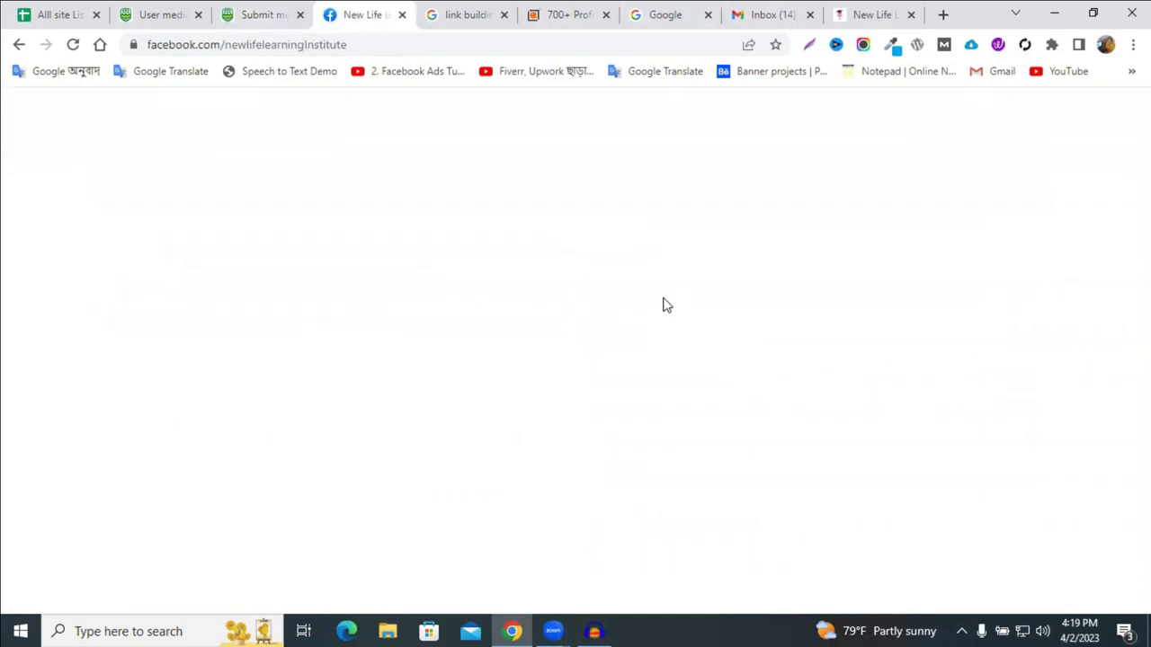
{"action": "scroll", "coordinate": [664, 305], "scroll_direction": "down", "scroll_amount": 3}
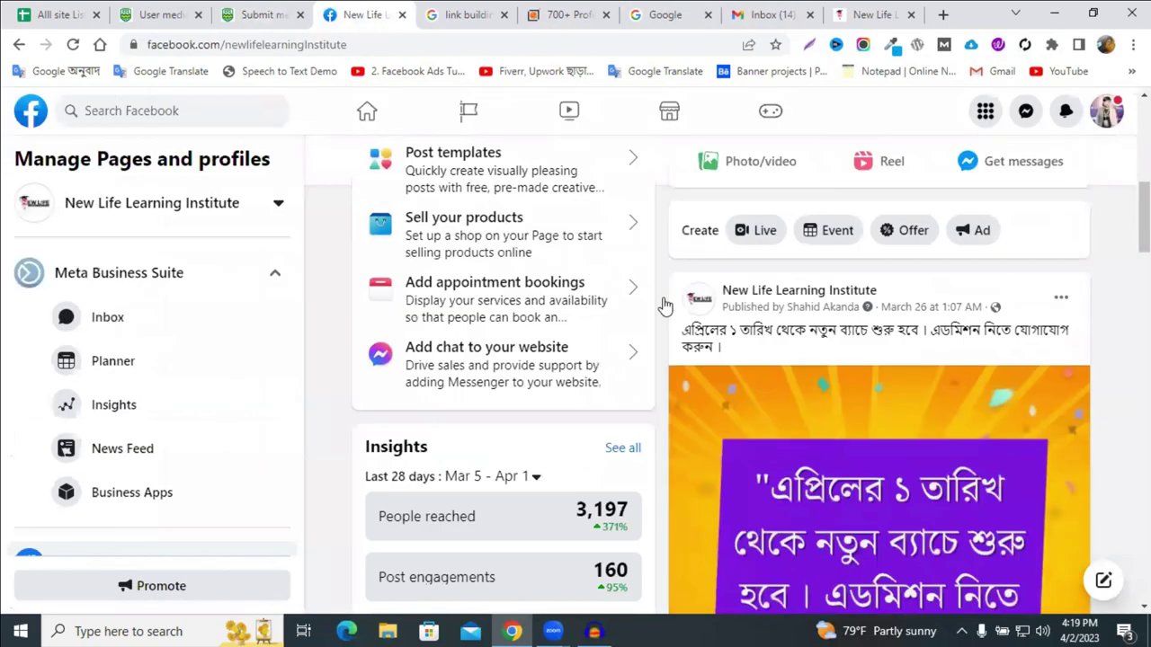
{"action": "scroll", "coordinate": [664, 305], "scroll_direction": "down", "scroll_amount": 8}
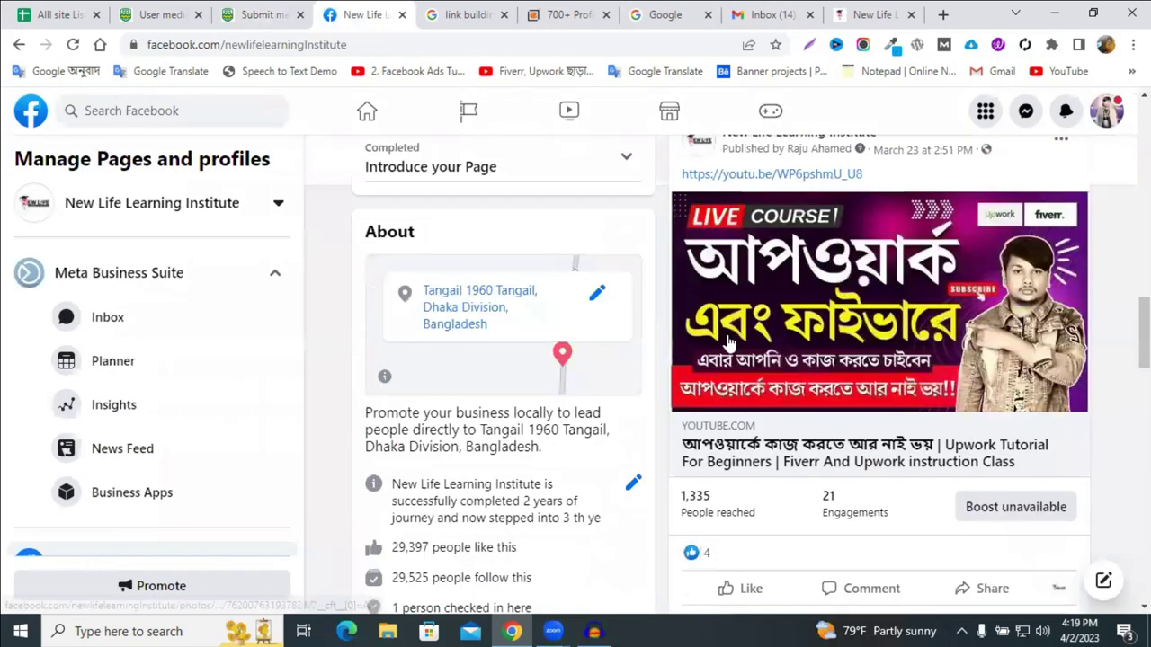
{"action": "scroll", "coordinate": [730, 342], "scroll_direction": "down", "scroll_amount": 6}
{"action": "scroll", "coordinate": [730, 342], "scroll_direction": "down", "scroll_amount": 5}
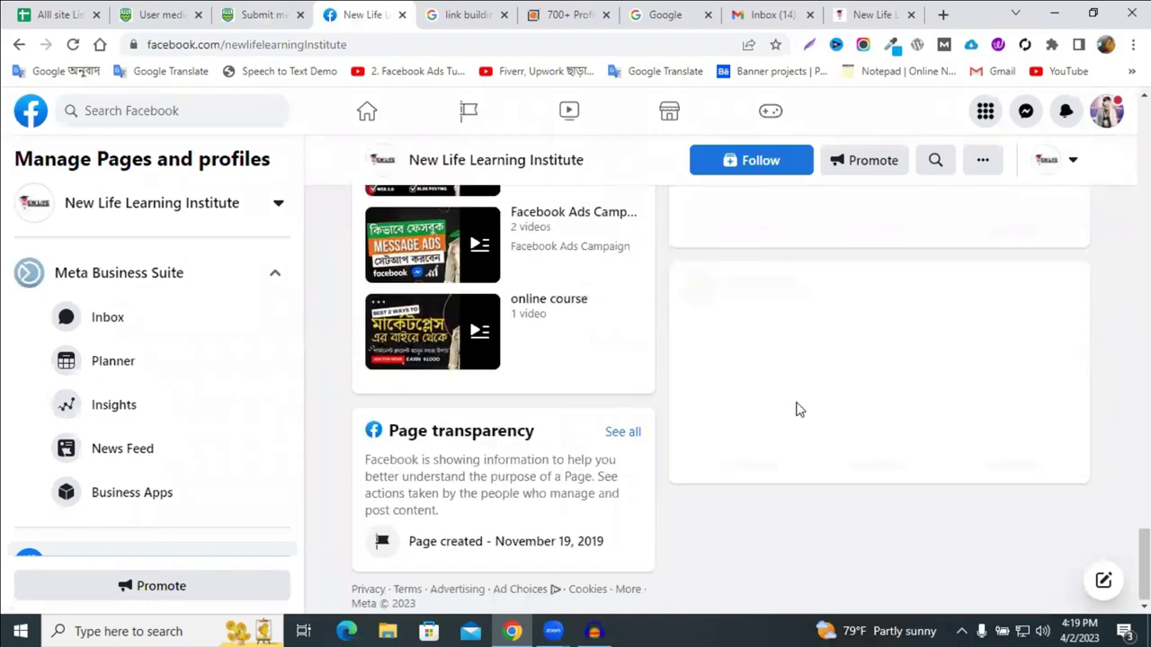
{"action": "scroll", "coordinate": [796, 410], "scroll_direction": "down", "scroll_amount": 10}
{"action": "scroll", "coordinate": [791, 414], "scroll_direction": "down", "scroll_amount": 8}
{"action": "scroll", "coordinate": [780, 419], "scroll_direction": "down", "scroll_amount": 6}
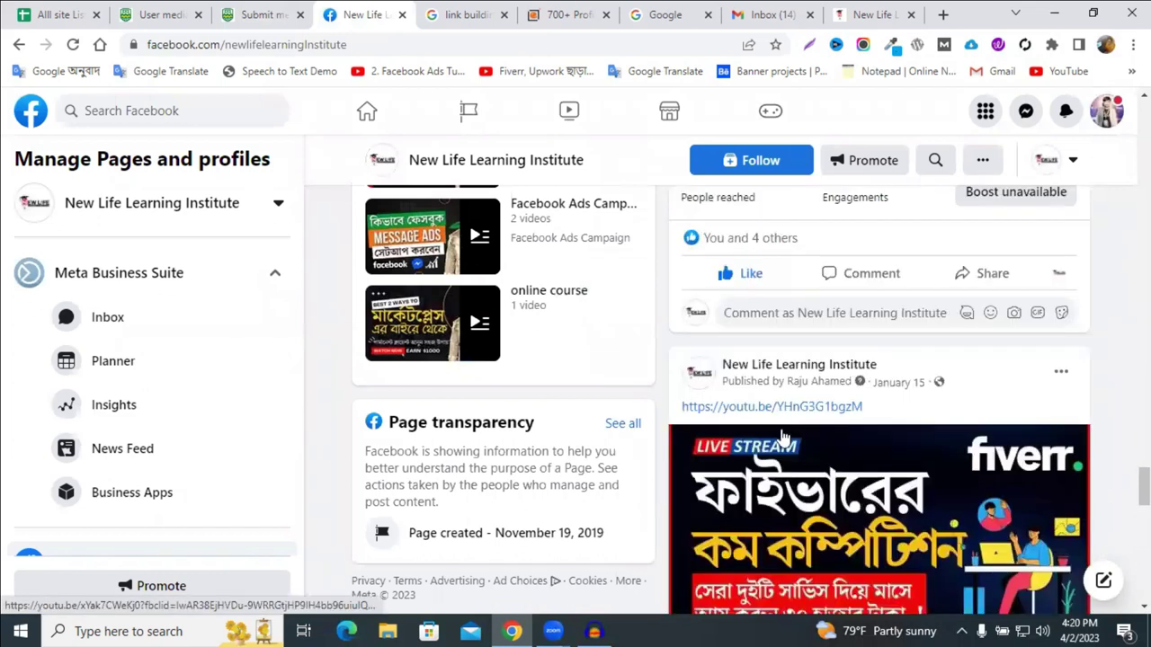
{"action": "scroll", "coordinate": [784, 440], "scroll_direction": "down", "scroll_amount": 9}
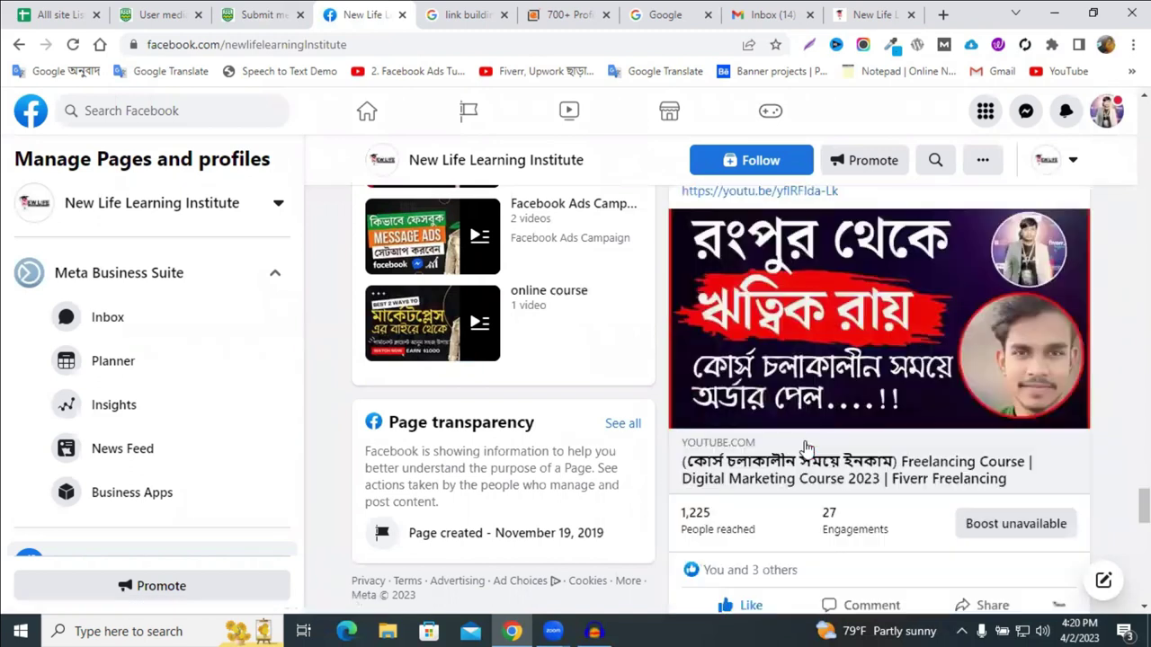
{"action": "scroll", "coordinate": [806, 445], "scroll_direction": "down", "scroll_amount": 10}
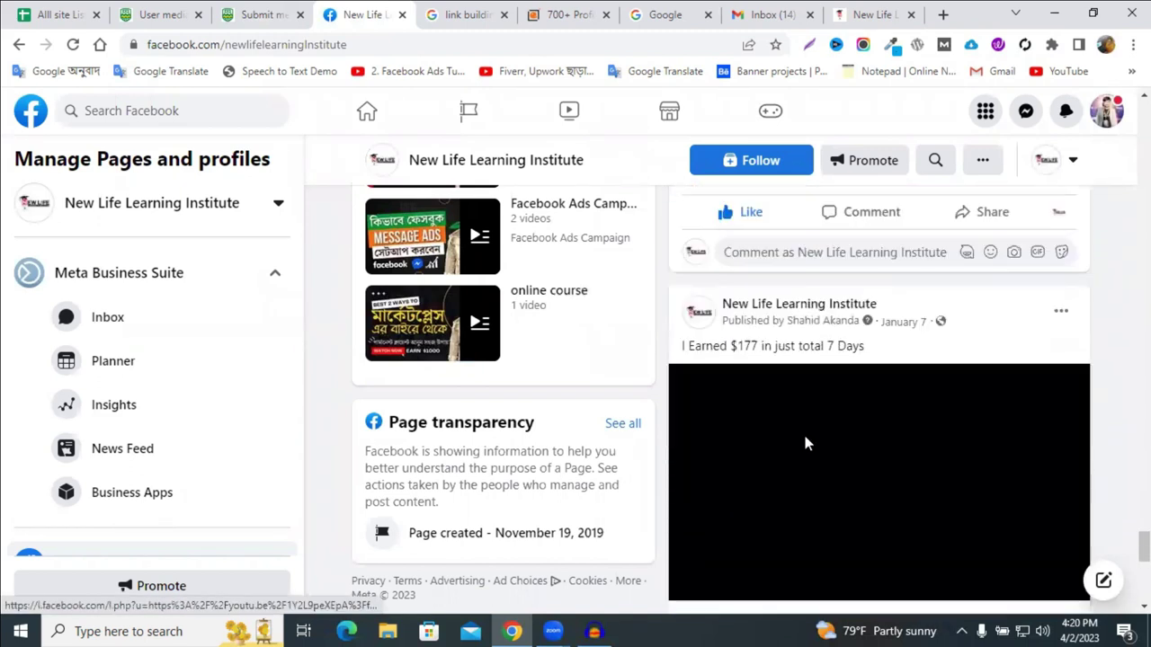
{"action": "scroll", "coordinate": [806, 441], "scroll_direction": "down", "scroll_amount": 3}
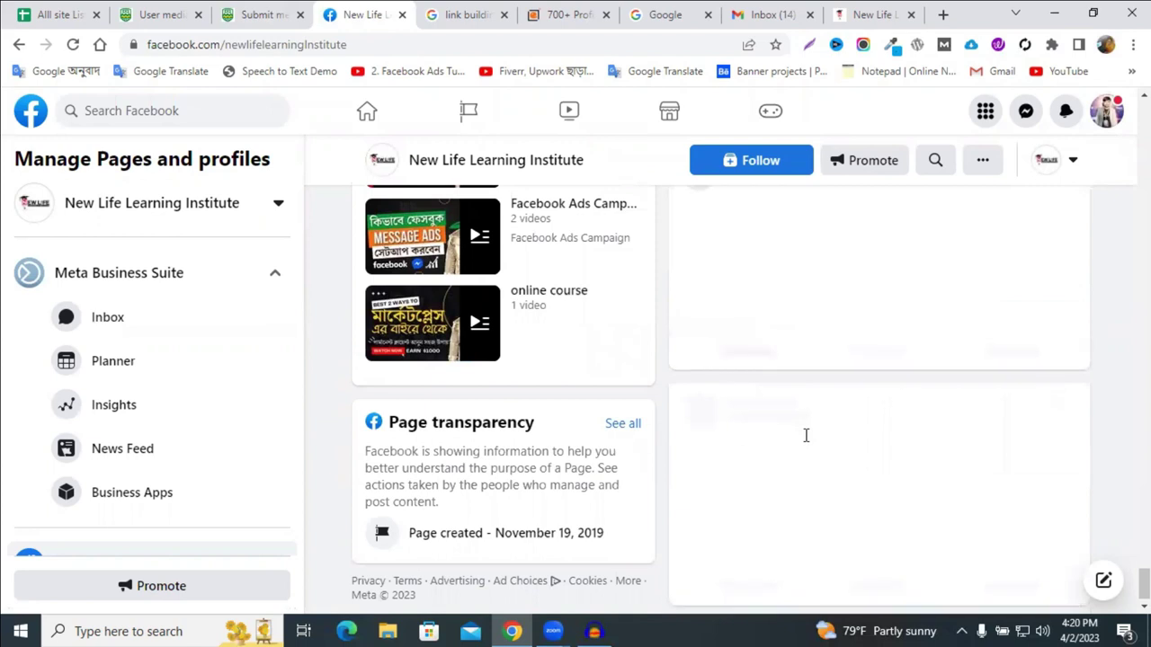
{"action": "scroll", "coordinate": [806, 435], "scroll_direction": "up", "scroll_amount": 1}
{"action": "scroll", "coordinate": [806, 444], "scroll_direction": "down", "scroll_amount": 3}
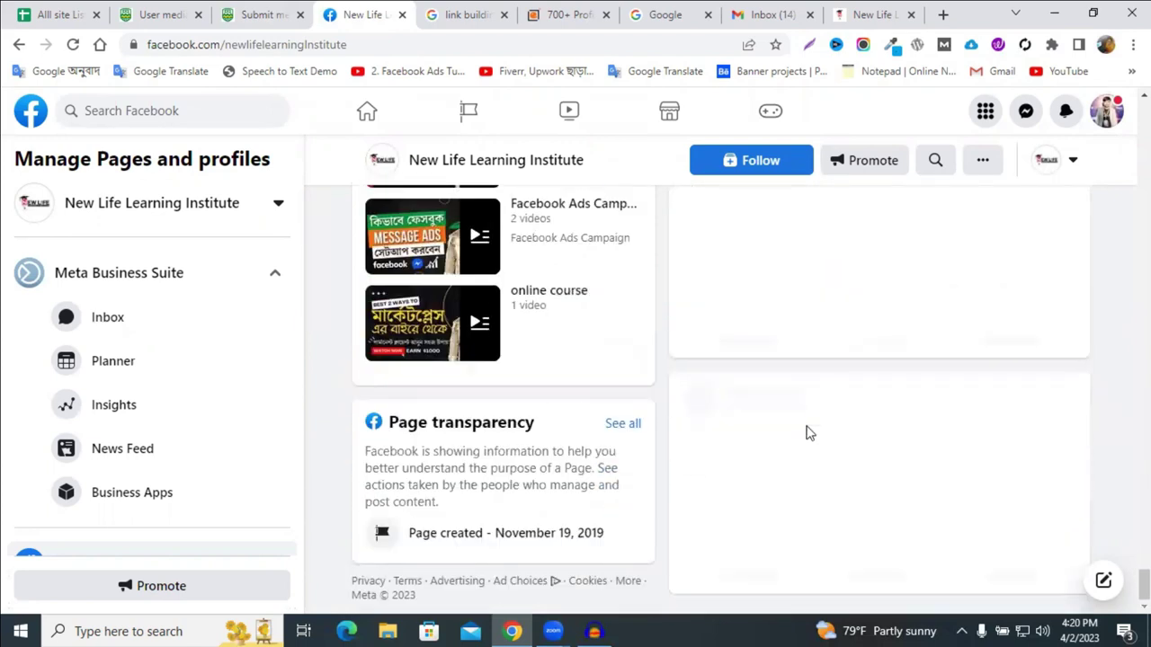
{"action": "scroll", "coordinate": [817, 411], "scroll_direction": "down", "scroll_amount": 3}
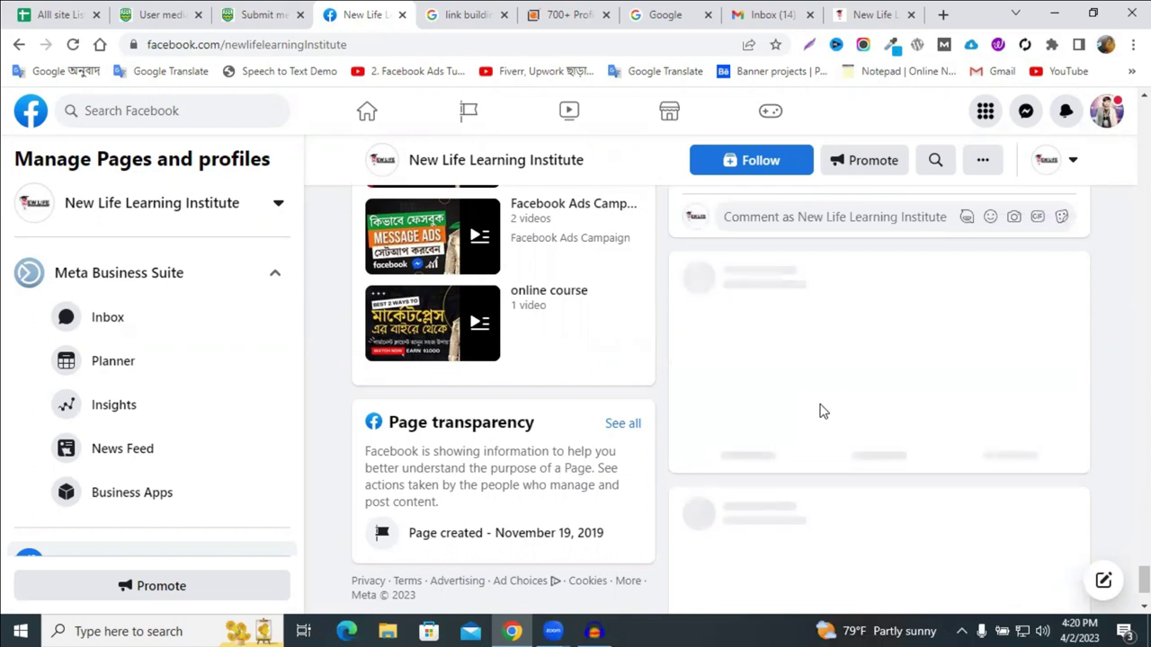
{"action": "scroll", "coordinate": [820, 411], "scroll_direction": "down", "scroll_amount": 5}
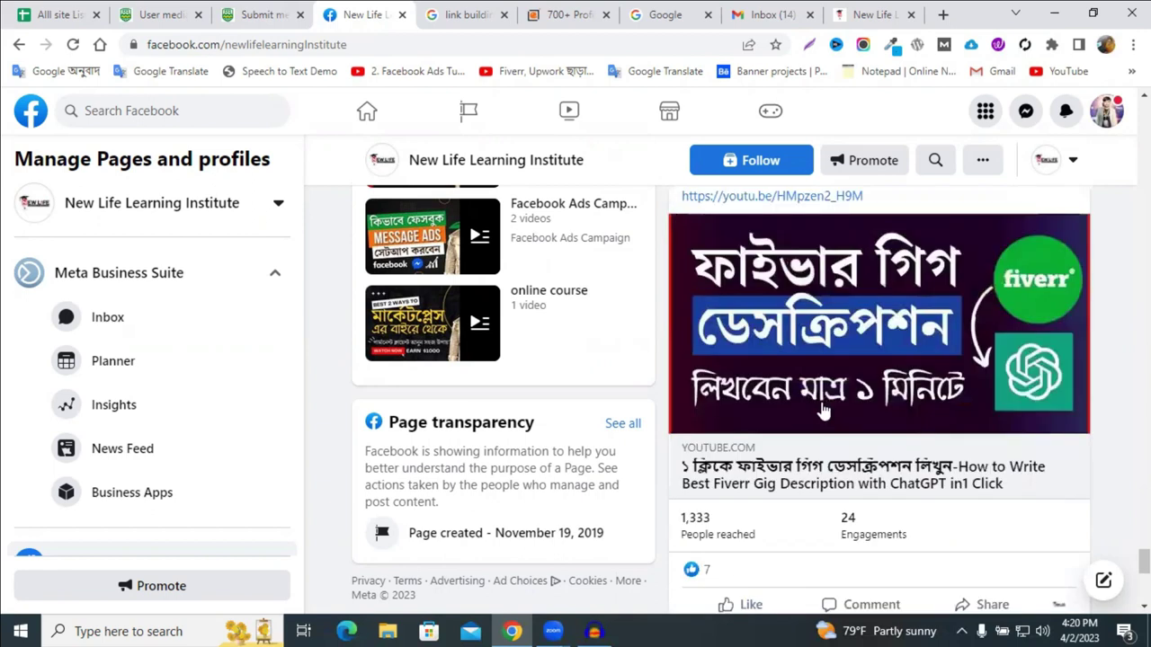
{"action": "scroll", "coordinate": [823, 411], "scroll_direction": "down", "scroll_amount": 5}
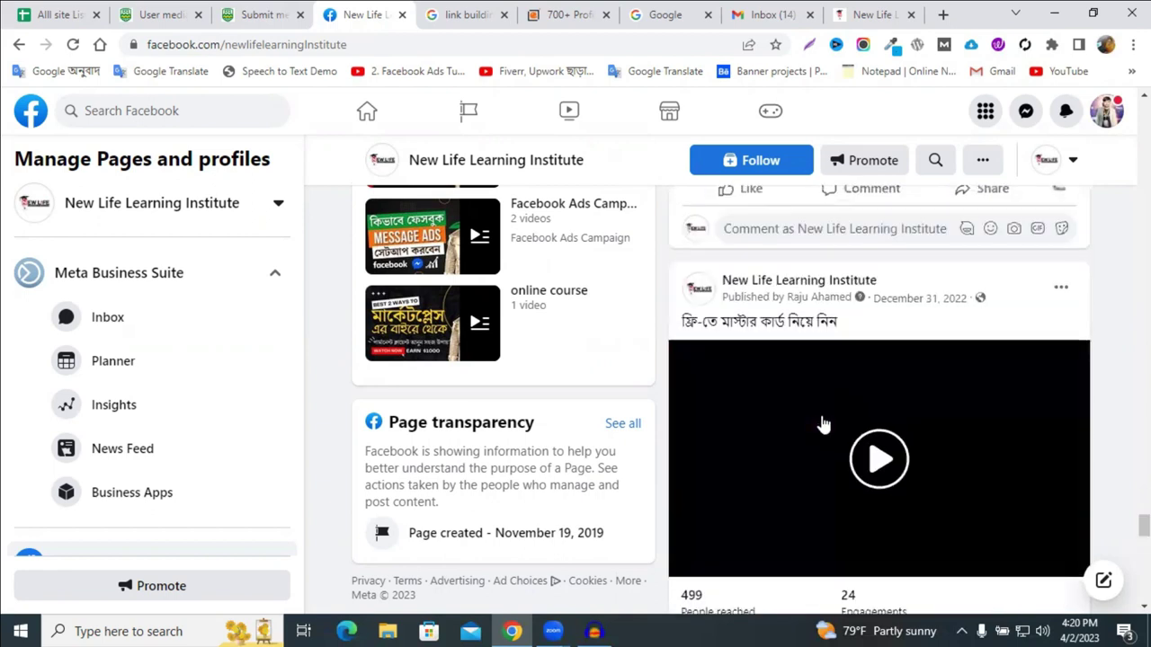
{"action": "scroll", "coordinate": [843, 441], "scroll_direction": "down", "scroll_amount": 5}
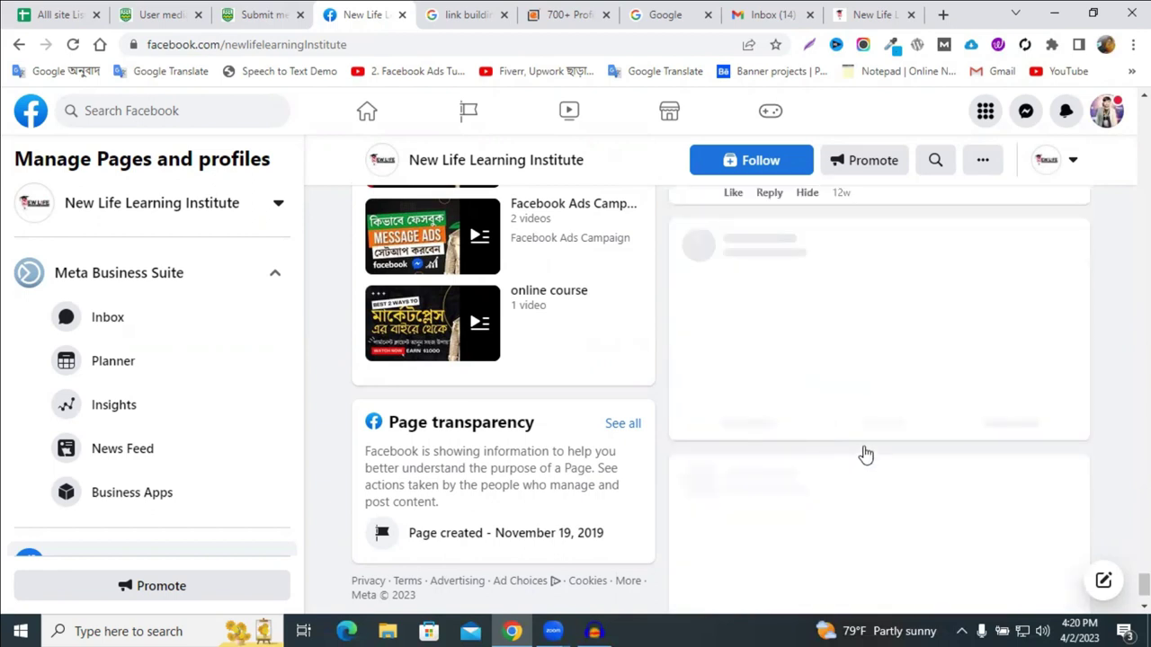
{"action": "scroll", "coordinate": [866, 454], "scroll_direction": "down", "scroll_amount": 1}
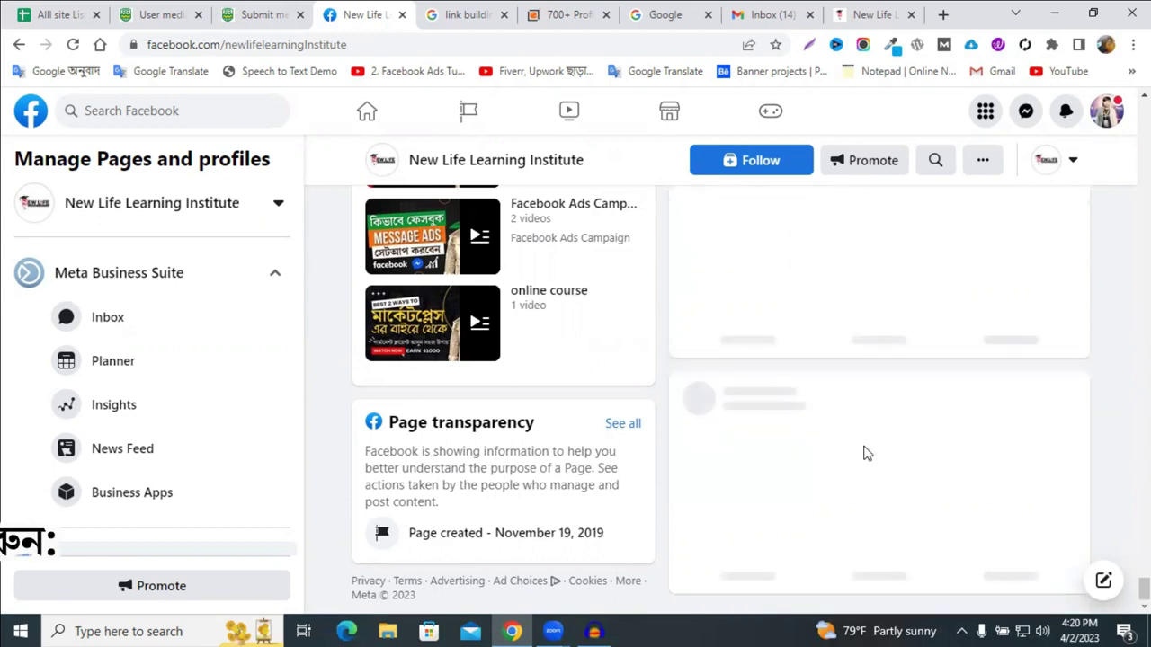
{"action": "scroll", "coordinate": [865, 452], "scroll_direction": "down", "scroll_amount": 1}
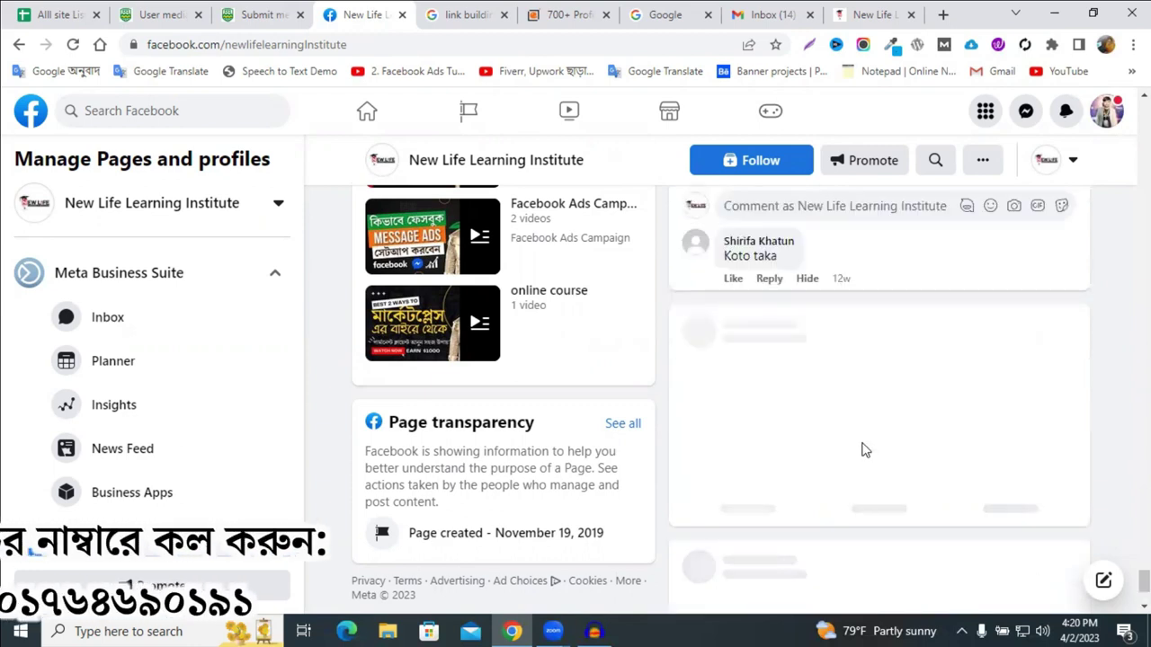
{"action": "scroll", "coordinate": [866, 451], "scroll_direction": "down", "scroll_amount": 2}
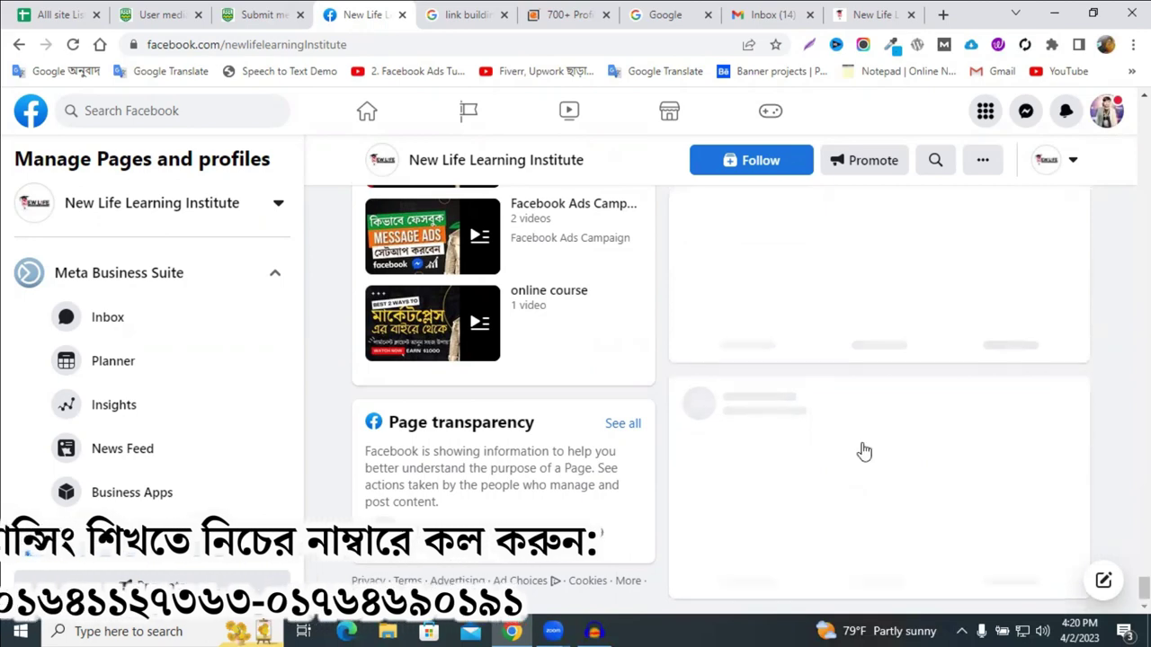
{"action": "scroll", "coordinate": [866, 449], "scroll_direction": "up", "scroll_amount": 2}
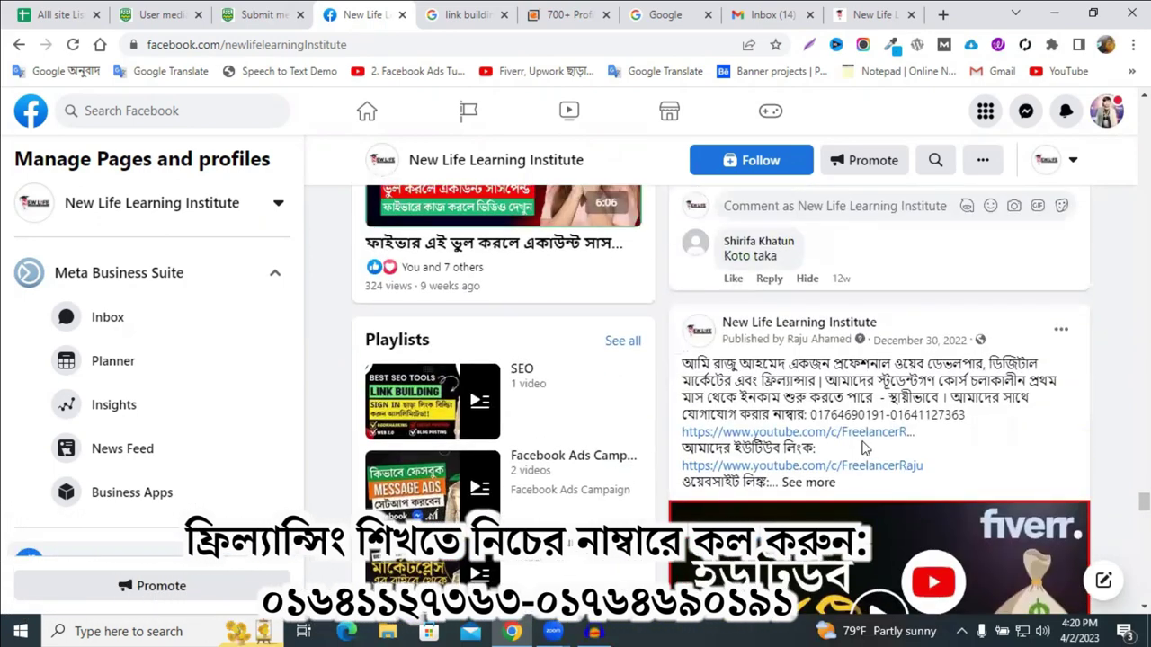
{"action": "scroll", "coordinate": [863, 448], "scroll_direction": "down", "scroll_amount": 3}
{"action": "scroll", "coordinate": [863, 448], "scroll_direction": "up", "scroll_amount": 3}
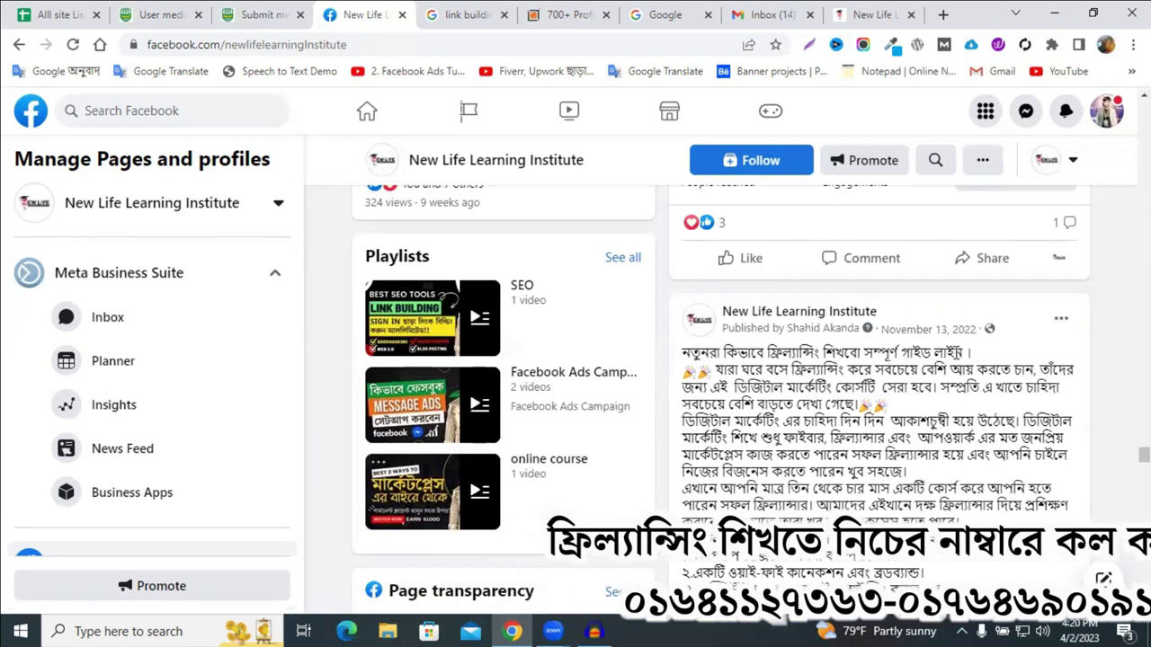
Copy the heading "নতুনরা কিভাবে ফ্রিল্যান্সিং শিখবো সম্পূর্ণ গাইড লাইন ।" from the November 13, 2022 Facebook post and paste it as the mediajx Story Title
{"action": "triple_click", "coordinate": [960, 352]}
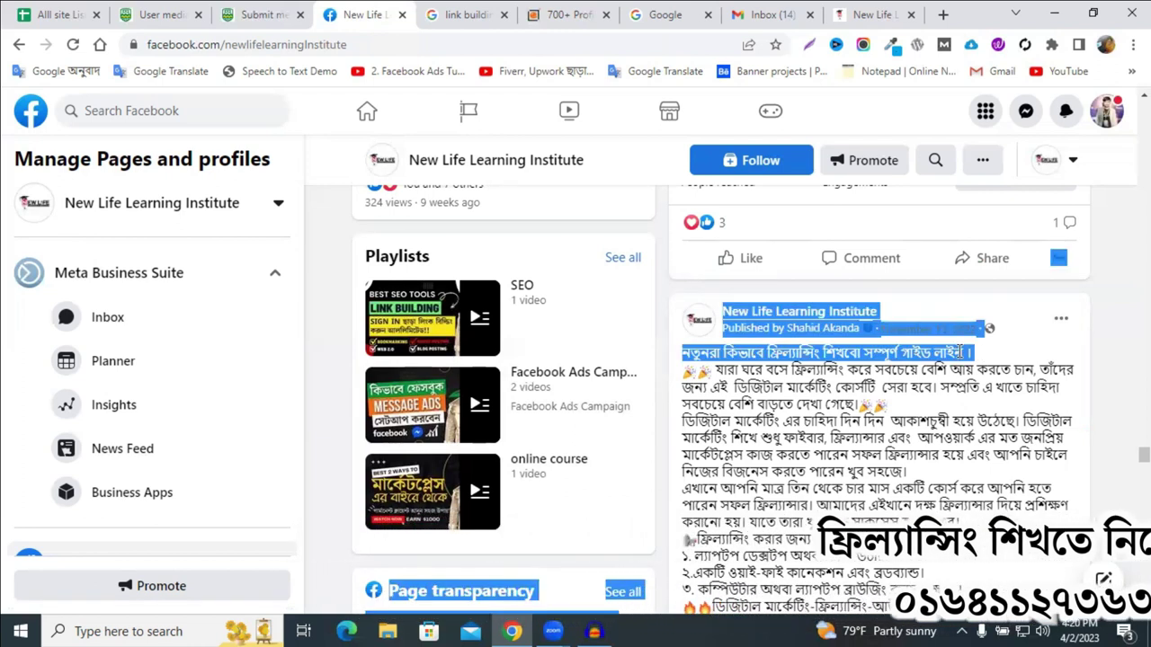
{"action": "left_click_drag", "start_coordinate": [960, 353], "coordinate": [935, 353]}
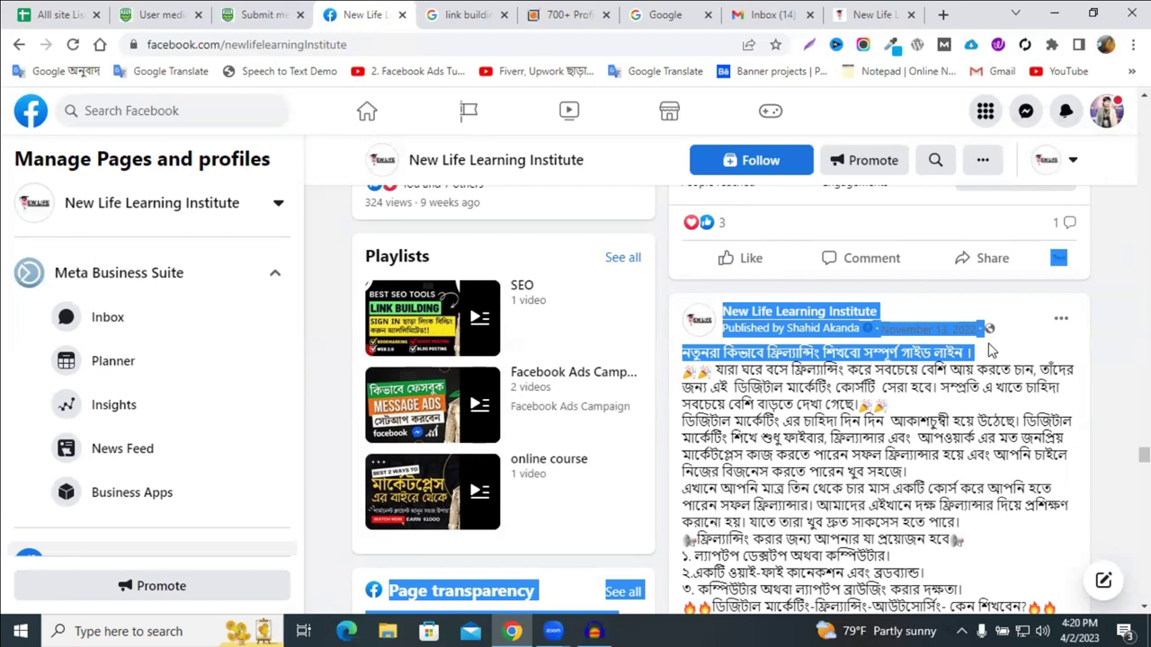
{"action": "triple_click", "coordinate": [883, 355]}
{"action": "key", "text": "ctrl+c"}
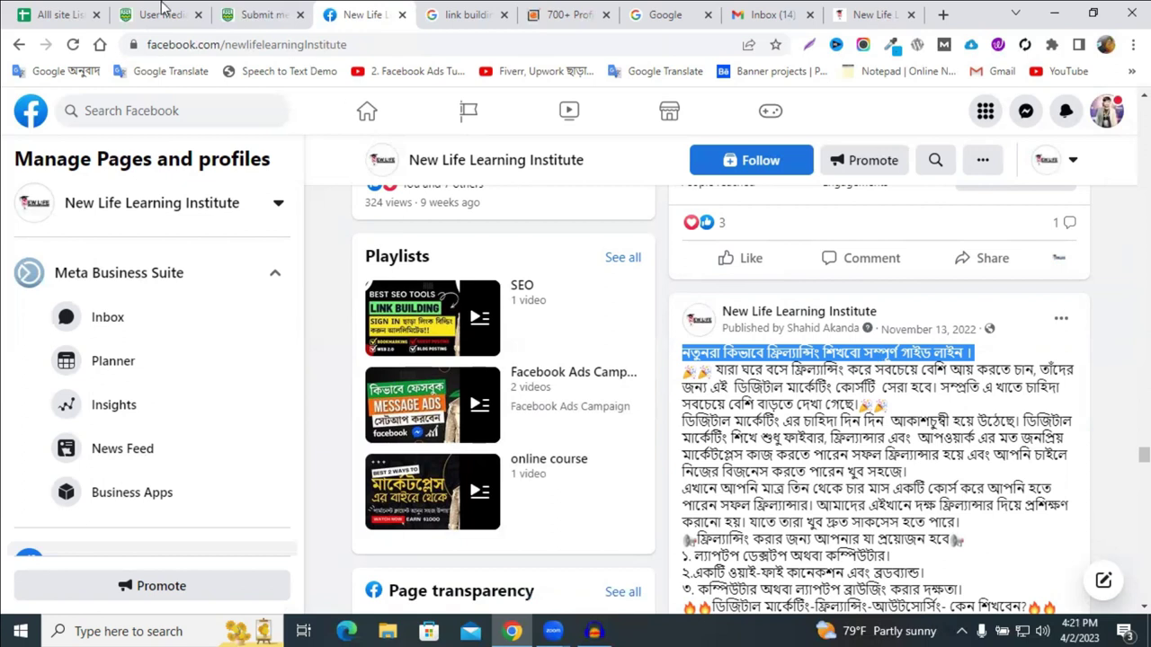
{"action": "left_click", "coordinate": [272, 15]}
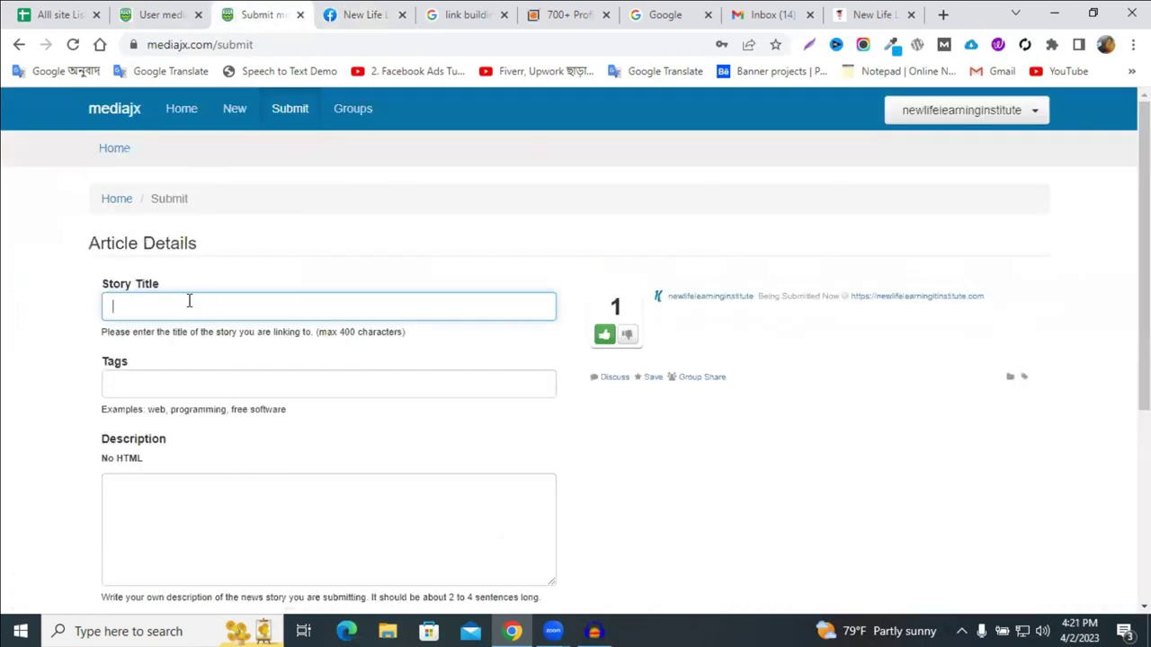
{"action": "key", "text": "ctrl+v"}
Enter "digital marketing course" as the story's tags
{"action": "left_click", "coordinate": [160, 392]}
{"action": "type", "text": "digital "}
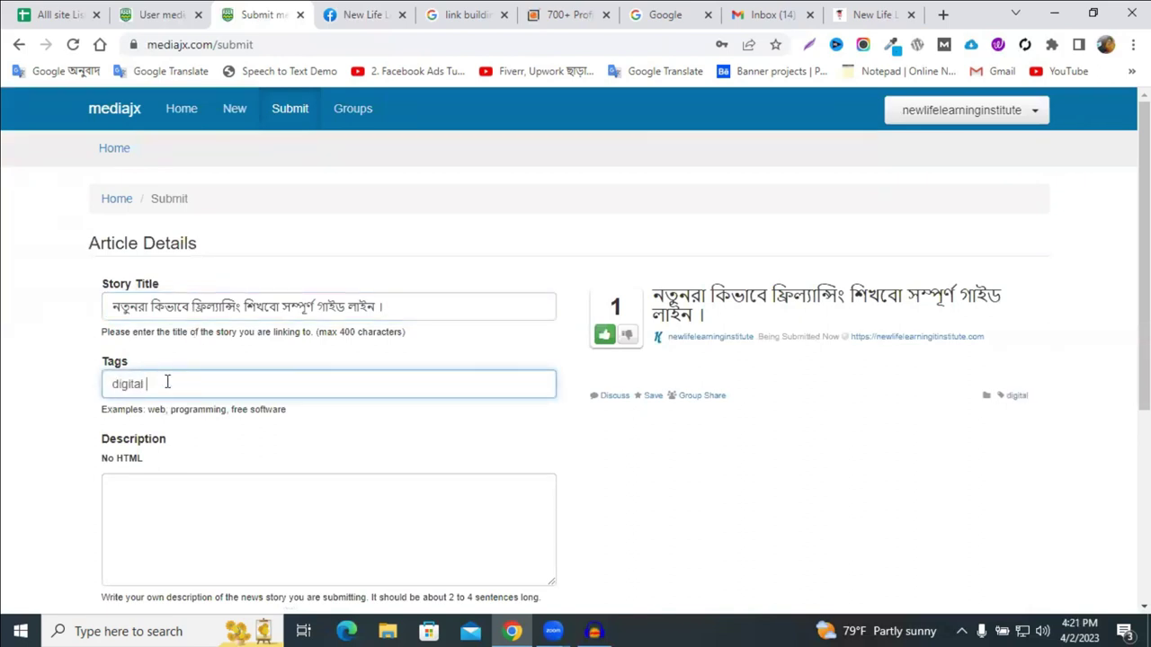
{"action": "type", "text": "marketing course"}
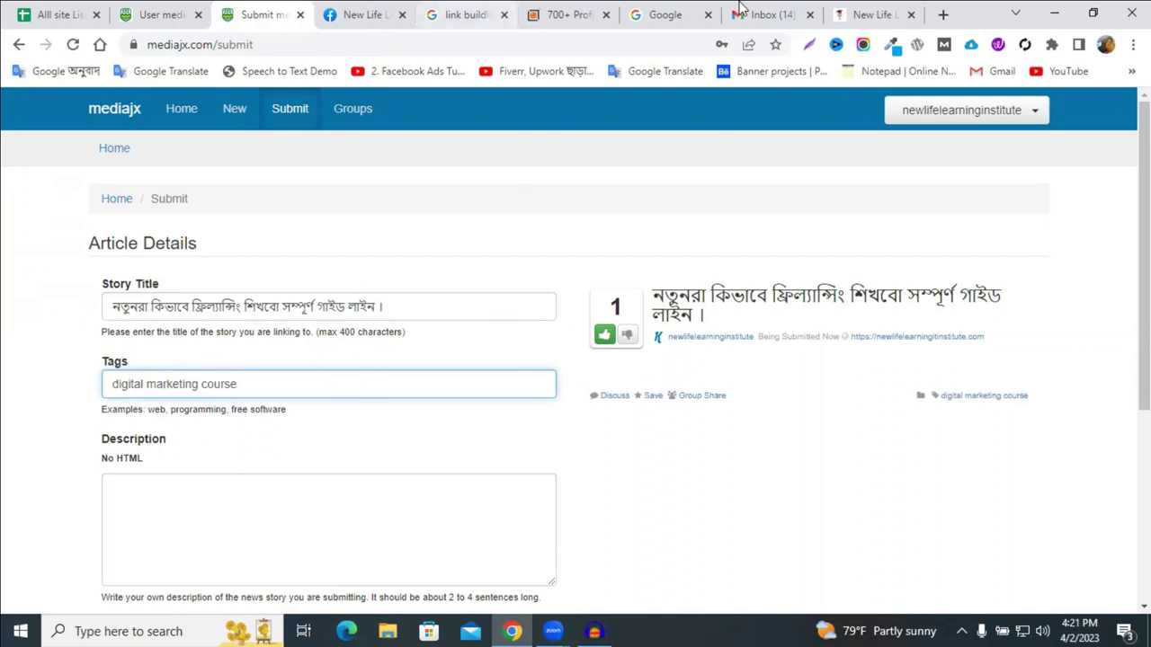
Copy the body text of the November 13, 2022 Facebook post, from below its heading through the website link
{"action": "left_click", "coordinate": [365, 7]}
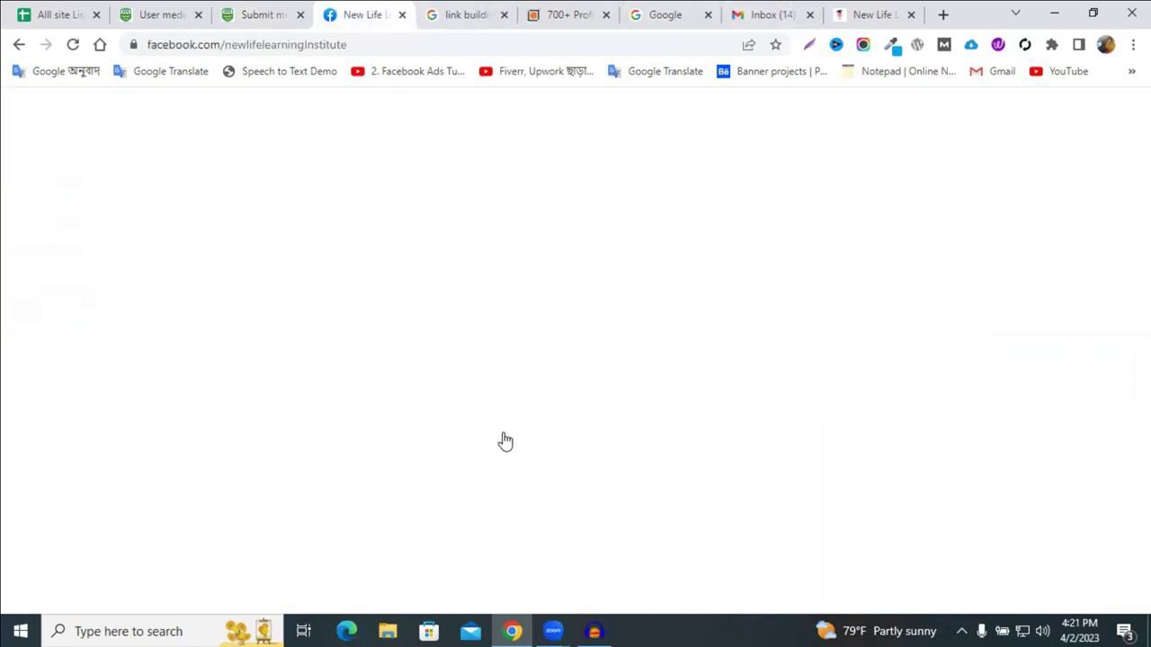
{"action": "scroll", "coordinate": [686, 288], "scroll_direction": "down", "scroll_amount": 1}
{"action": "left_click", "coordinate": [696, 315]}
{"action": "scroll", "coordinate": [748, 423], "scroll_direction": "down", "scroll_amount": 2}
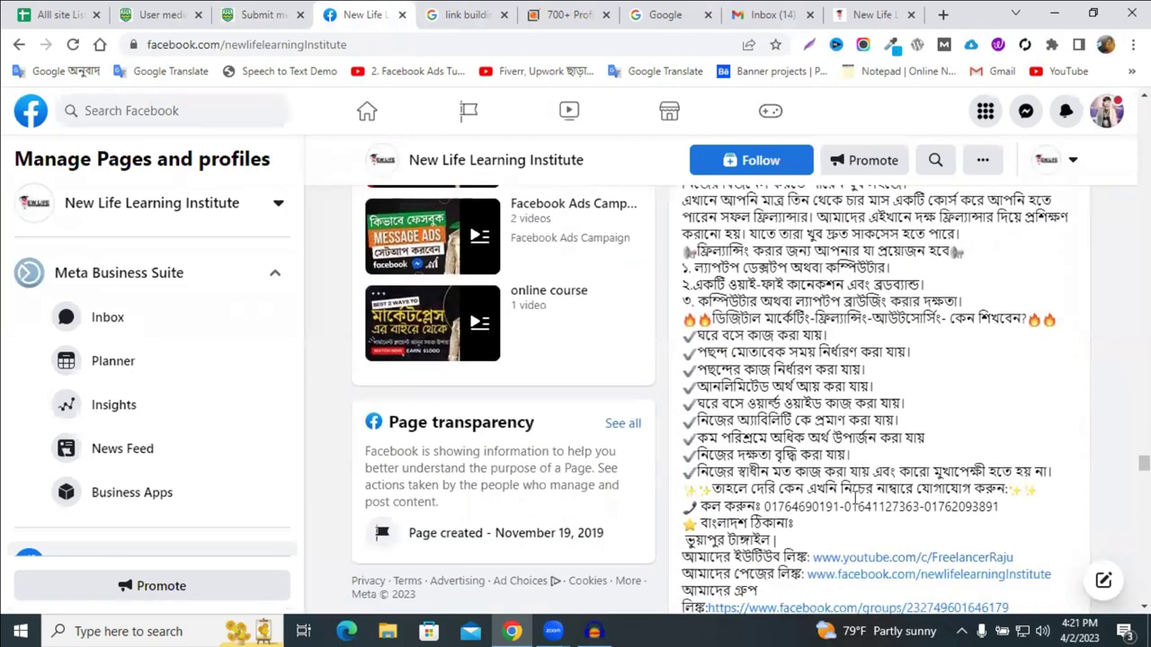
{"action": "scroll", "coordinate": [853, 497], "scroll_direction": "down", "scroll_amount": 2}
{"action": "left_click_drag", "start_coordinate": [989, 498], "coordinate": [760, 353]}
{"action": "scroll", "coordinate": [795, 377], "scroll_direction": "up", "scroll_amount": 5}
{"action": "left_click_drag", "start_coordinate": [689, 295], "coordinate": [689, 291]}
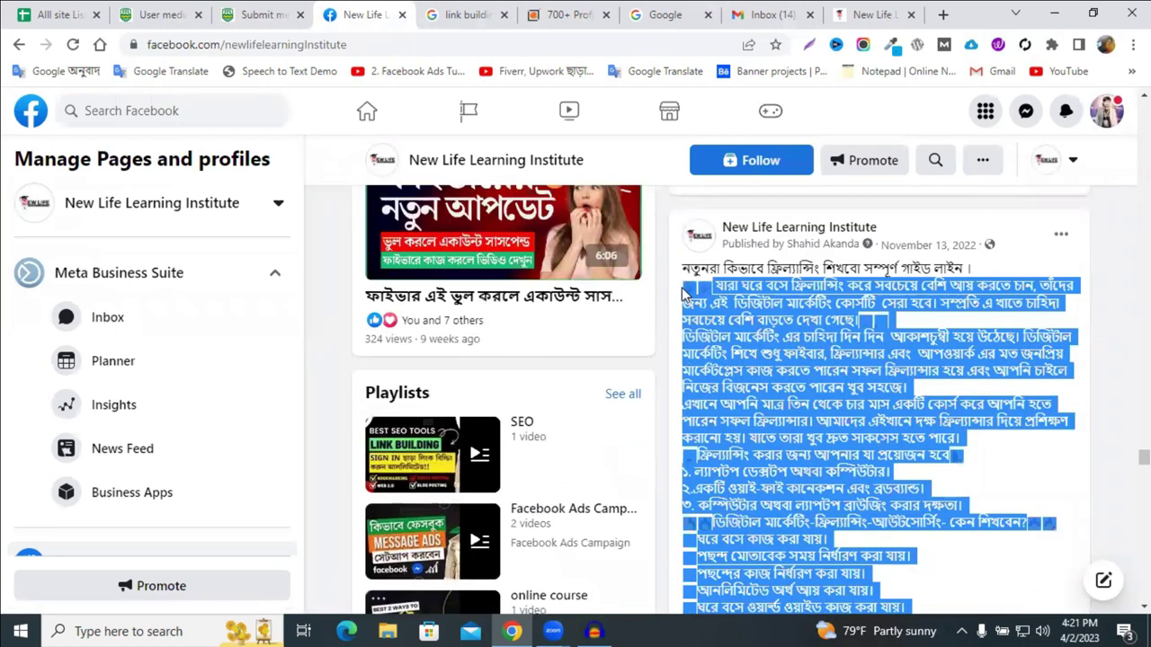
Paste the copied post text into the Description of the mediajx story and check its preview
{"action": "left_click", "coordinate": [137, 11]}
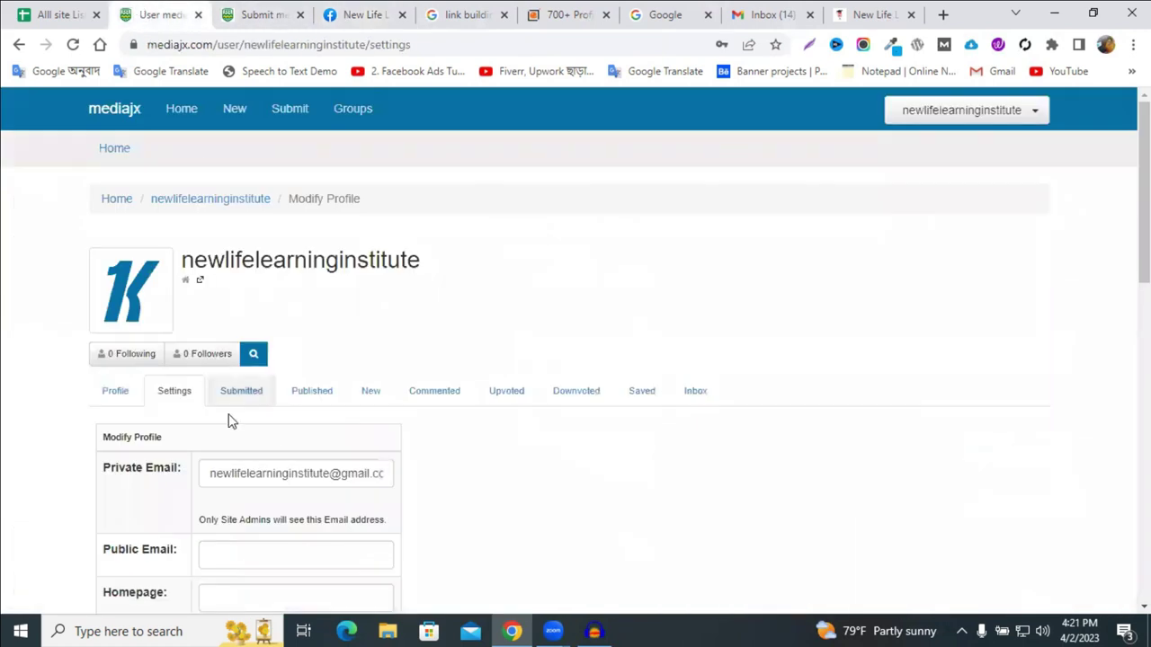
{"action": "scroll", "coordinate": [228, 418], "scroll_direction": "down", "scroll_amount": 1}
{"action": "left_click", "coordinate": [263, 13]}
{"action": "left_click", "coordinate": [175, 501]}
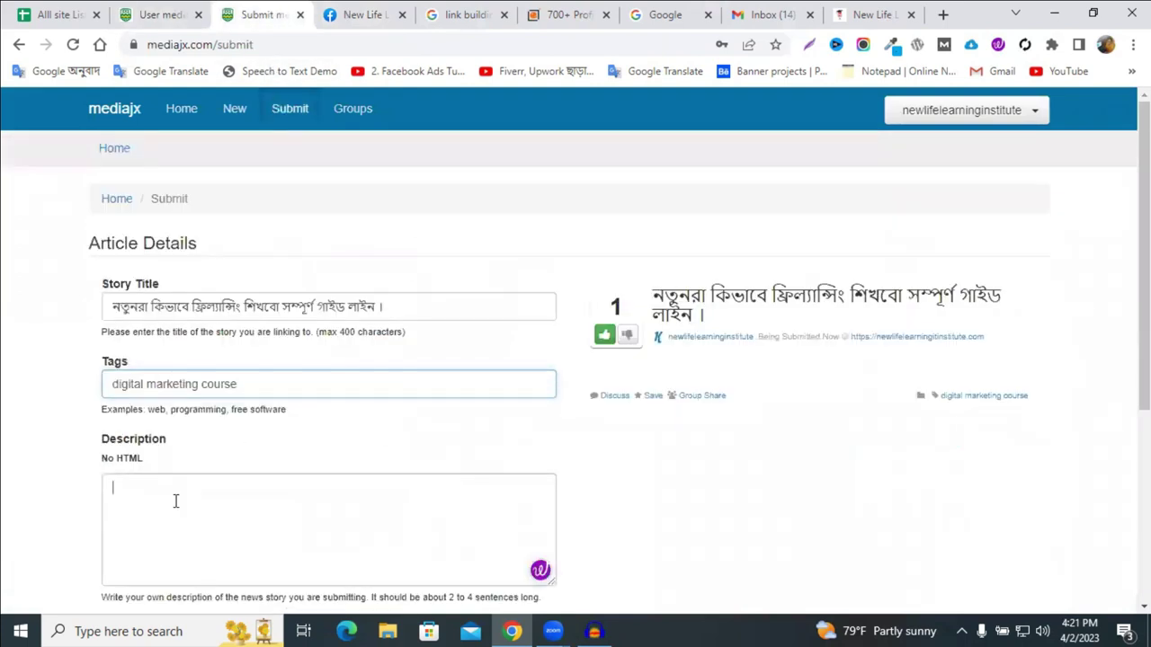
{"action": "key", "text": "ctrl+v"}
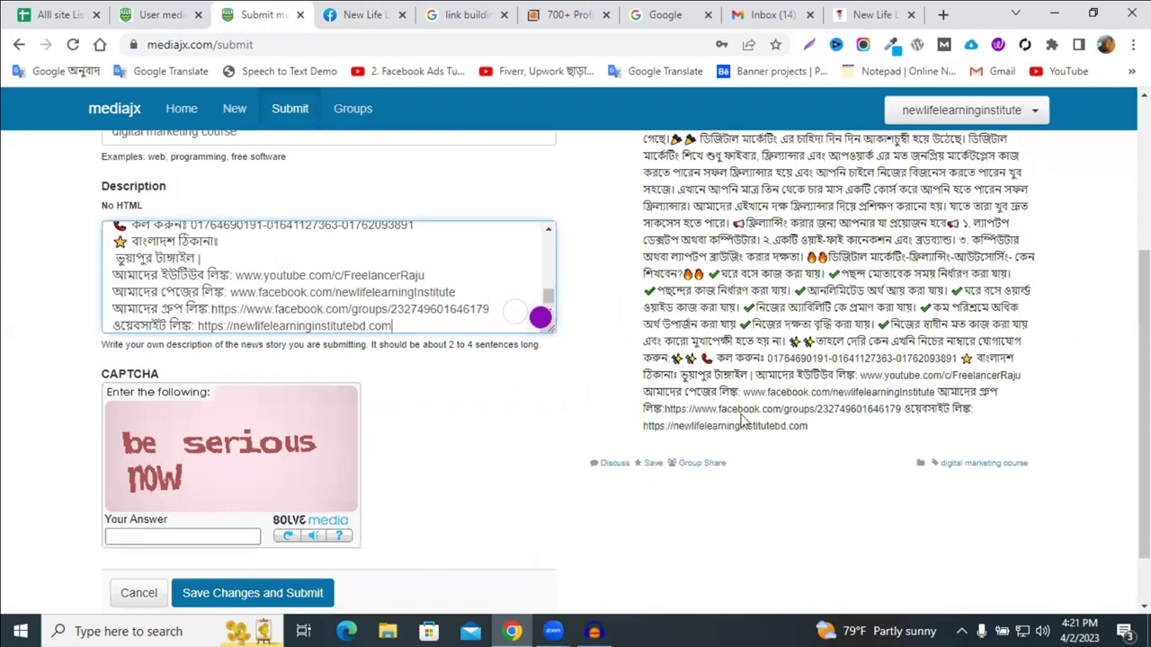
{"action": "scroll", "coordinate": [737, 409], "scroll_direction": "up", "scroll_amount": 1}
{"action": "scroll", "coordinate": [791, 281], "scroll_direction": "down", "scroll_amount": 2}
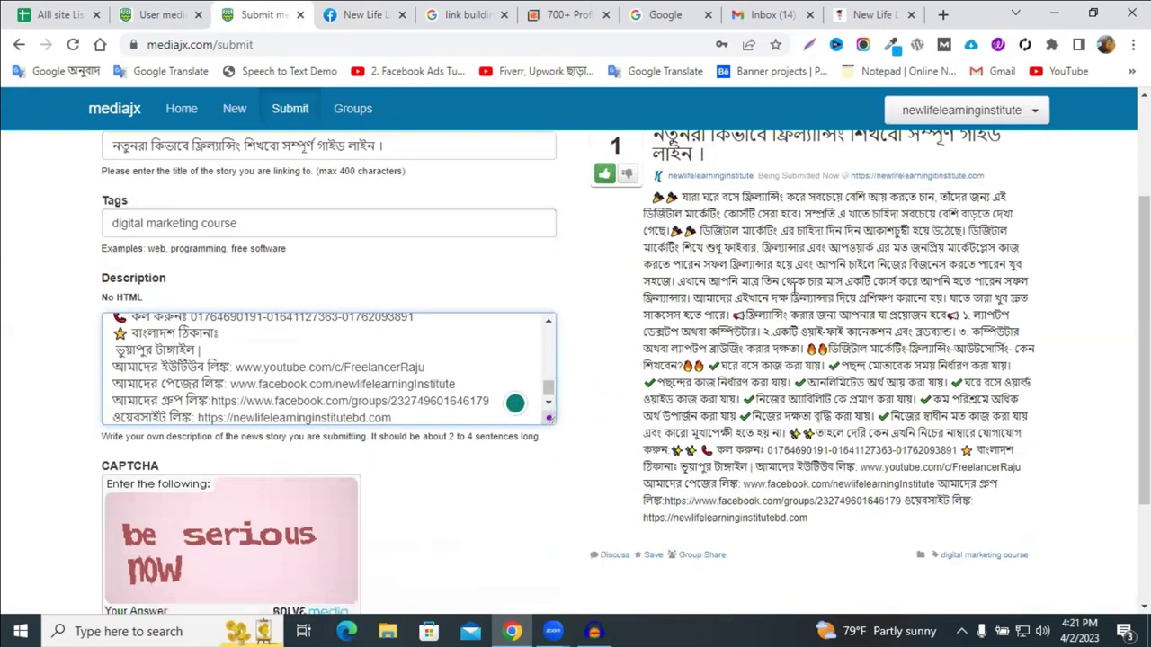
{"action": "scroll", "coordinate": [751, 369], "scroll_direction": "down", "scroll_amount": 2}
{"action": "scroll", "coordinate": [767, 290], "scroll_direction": "up", "scroll_amount": 3}
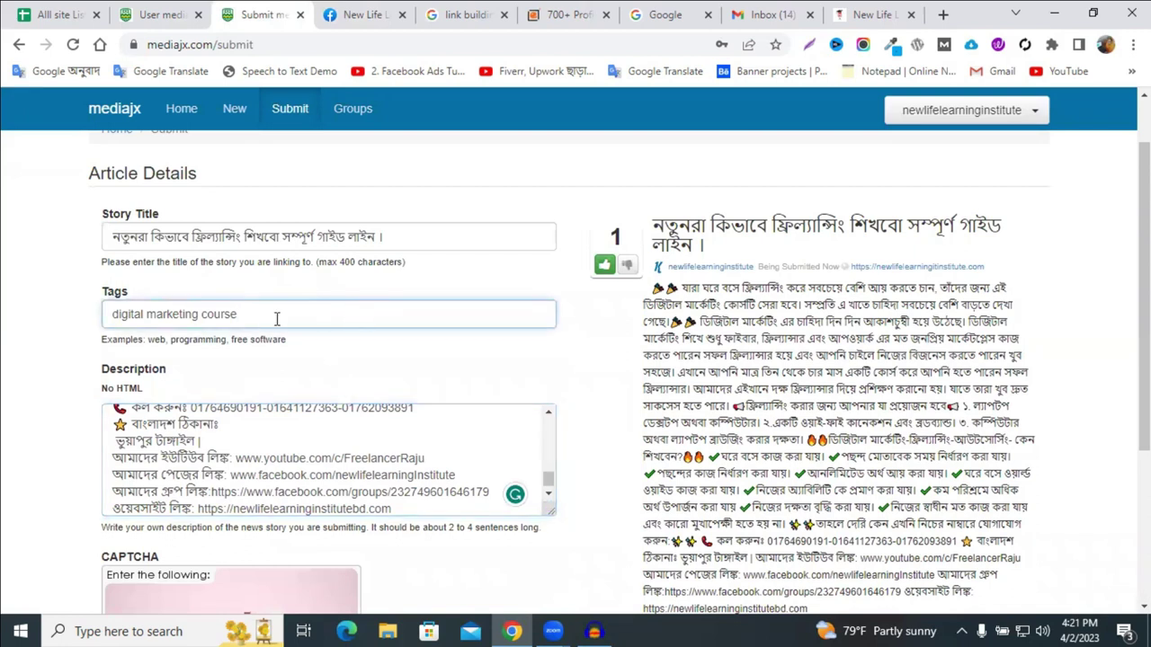
Answer the CAPTCHA below the description, then save and submit the story
{"action": "scroll", "coordinate": [488, 403], "scroll_direction": "down", "scroll_amount": 5}
{"action": "left_click", "coordinate": [164, 467]}
{"action": "left_click", "coordinate": [161, 467]}
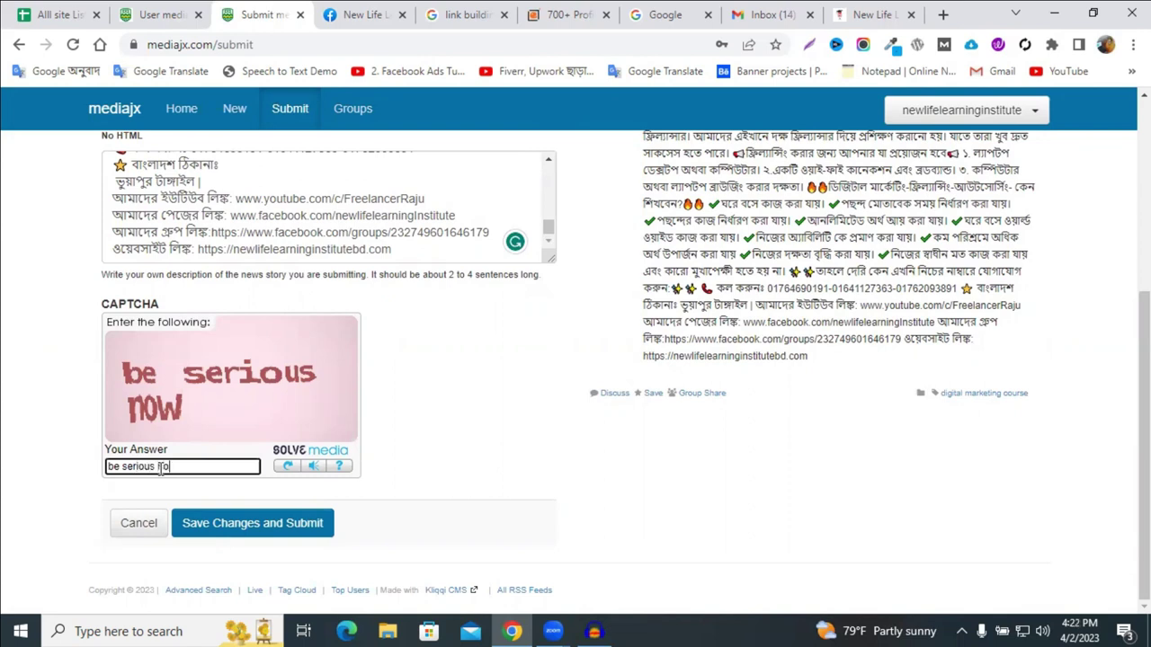
{"action": "left_click", "coordinate": [177, 519]}
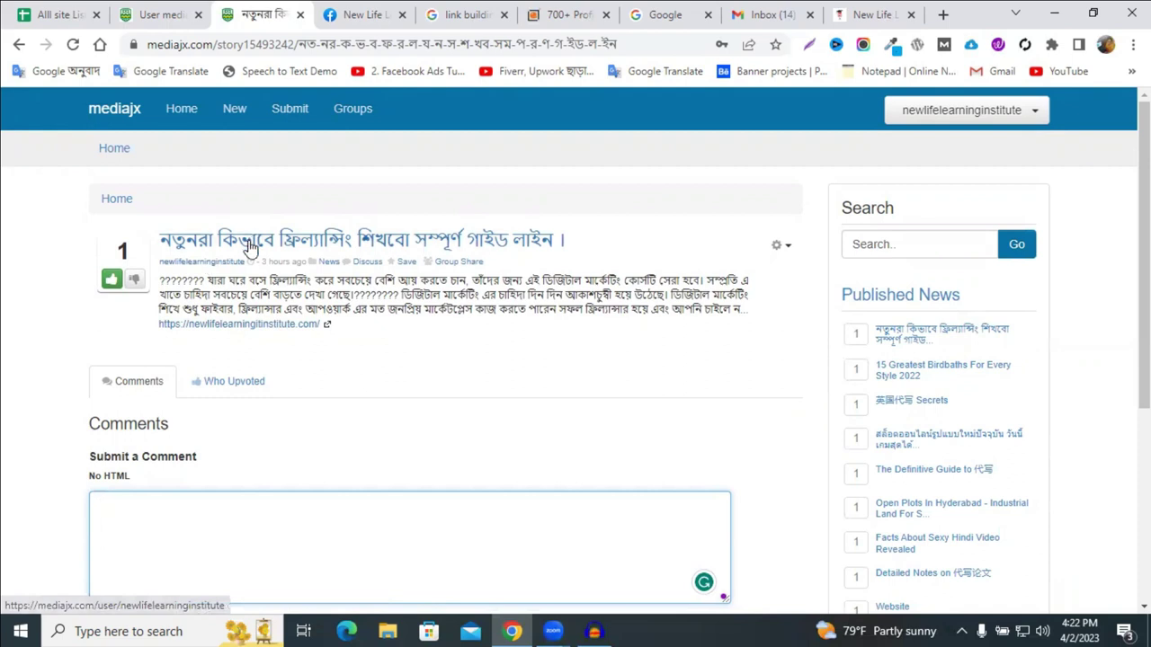
Open the published mediajx story's link to check that it leads to the website, close that page and review the story
{"action": "right_click", "coordinate": [249, 239]}
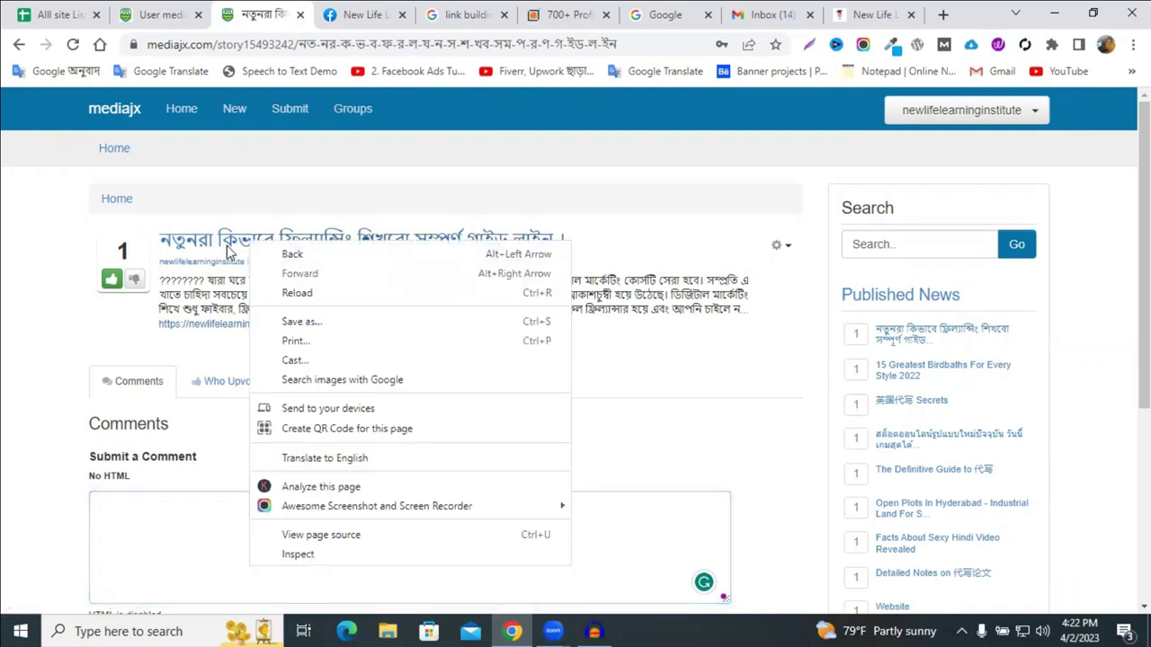
{"action": "key", "text": "Escape"}
{"action": "left_click", "coordinate": [228, 254]}
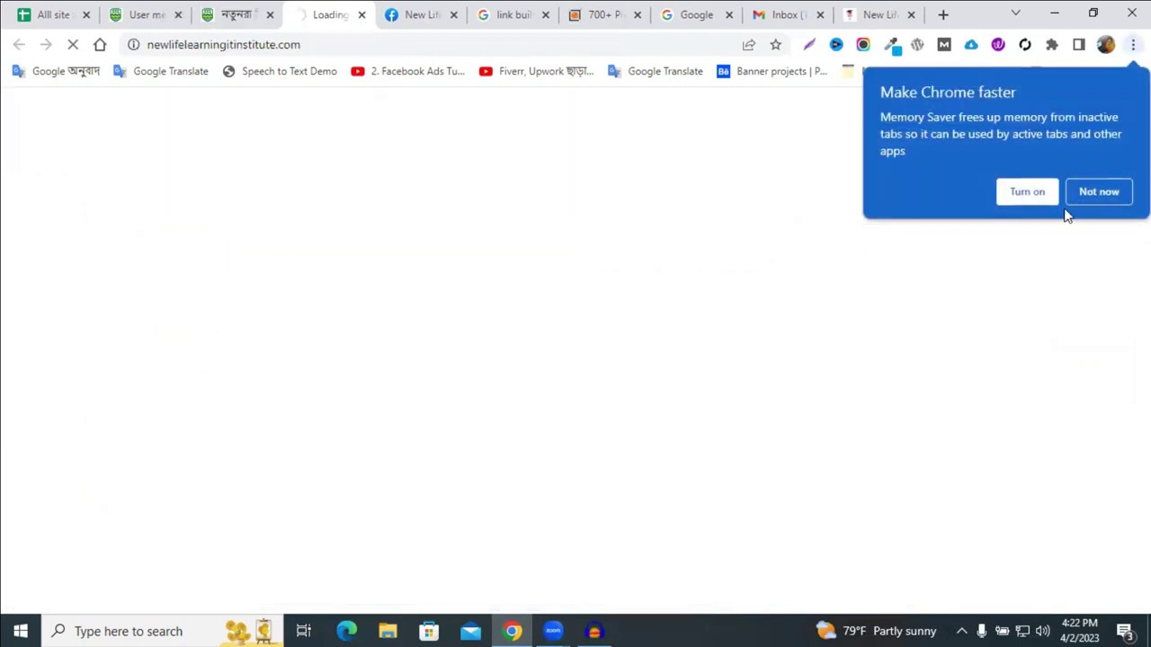
{"action": "left_click", "coordinate": [1105, 189]}
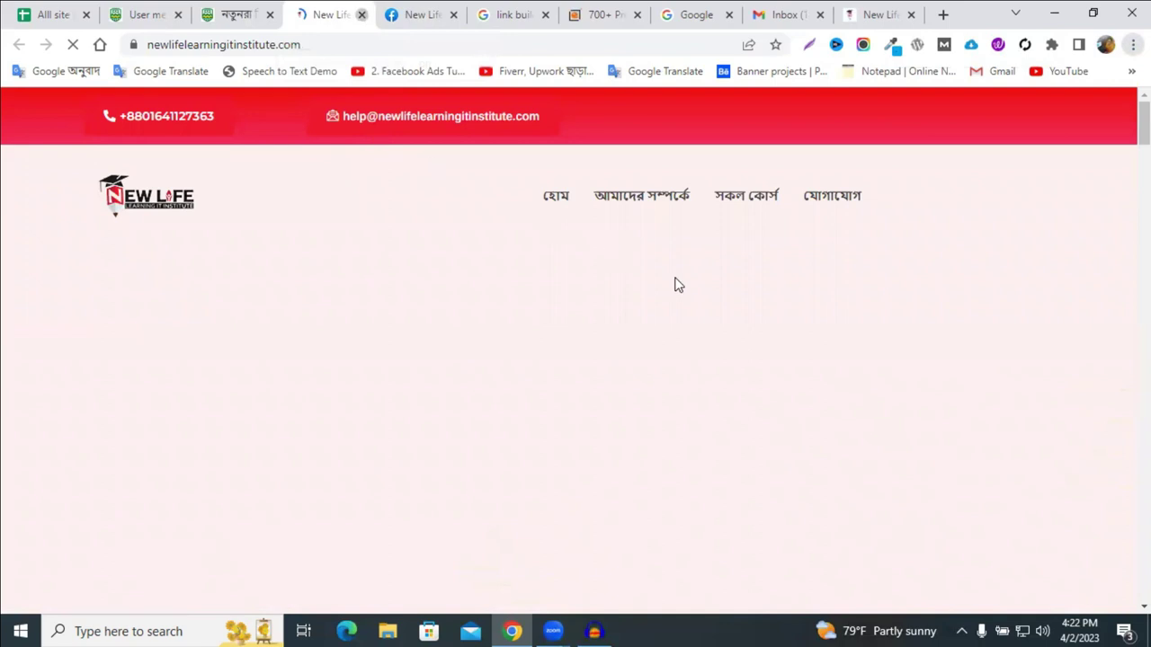
{"action": "key", "text": "ctrl+w"}
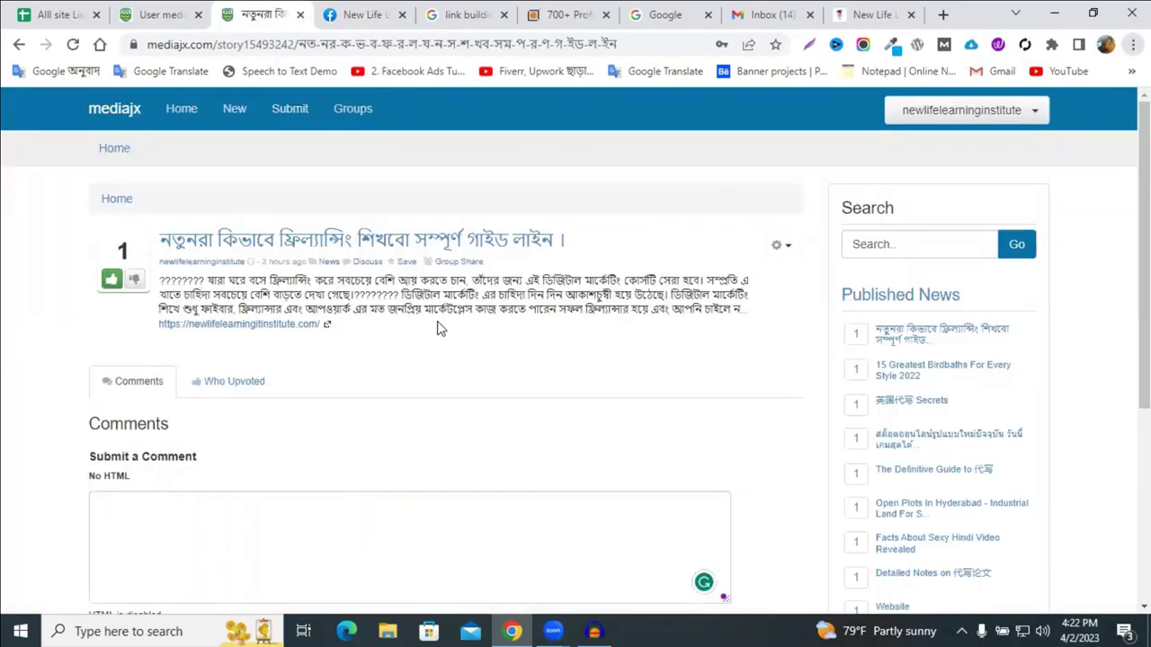
{"action": "scroll", "coordinate": [485, 284], "scroll_direction": "down", "scroll_amount": 2}
{"action": "scroll", "coordinate": [467, 291], "scroll_direction": "up", "scroll_amount": 2}
Close the unused Google and New Life website tabs and return to the Free Profile Creation Sites List 2023
{"action": "left_click", "coordinate": [559, 18]}
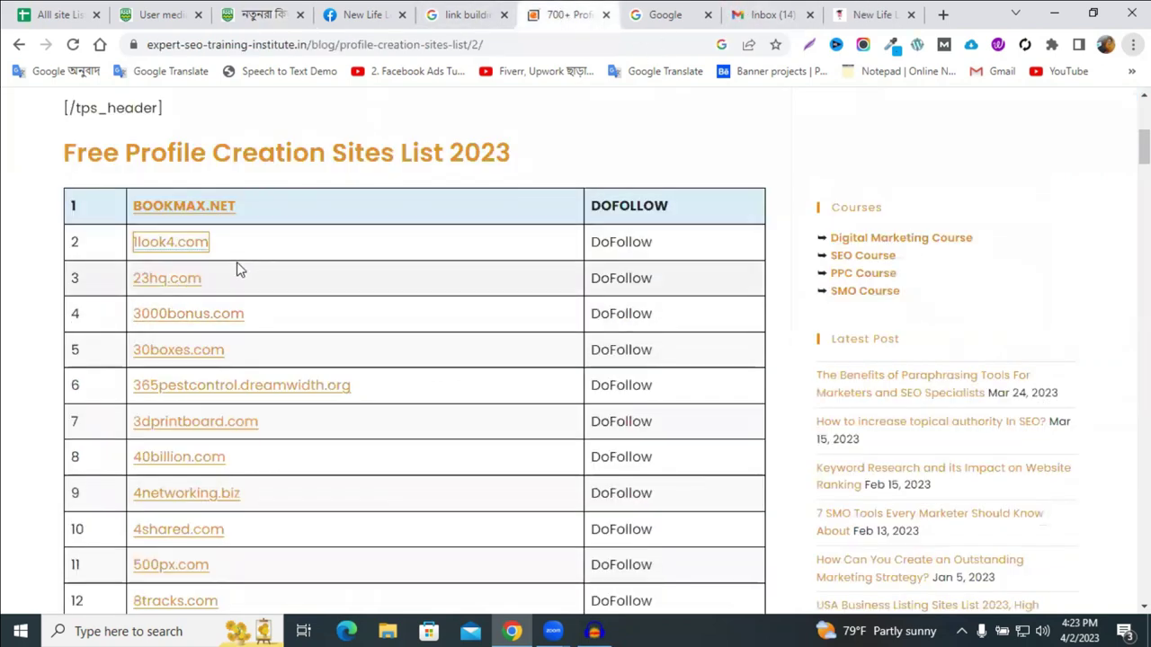
{"action": "left_click", "coordinate": [666, 15]}
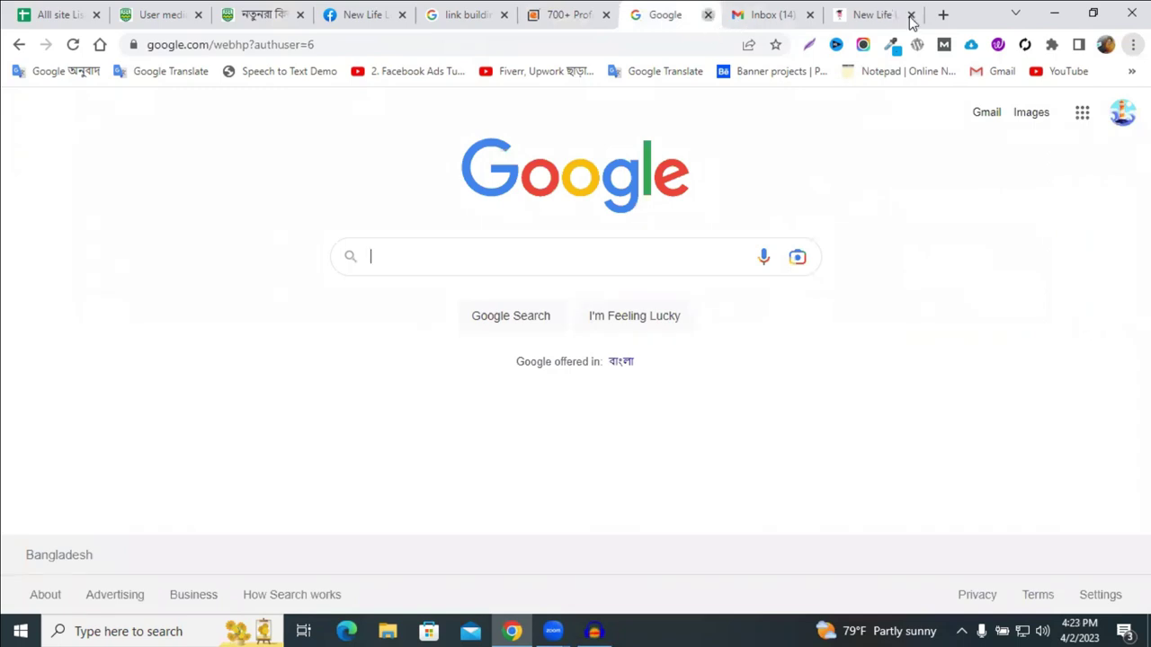
{"action": "key", "text": "ctrl+w"}
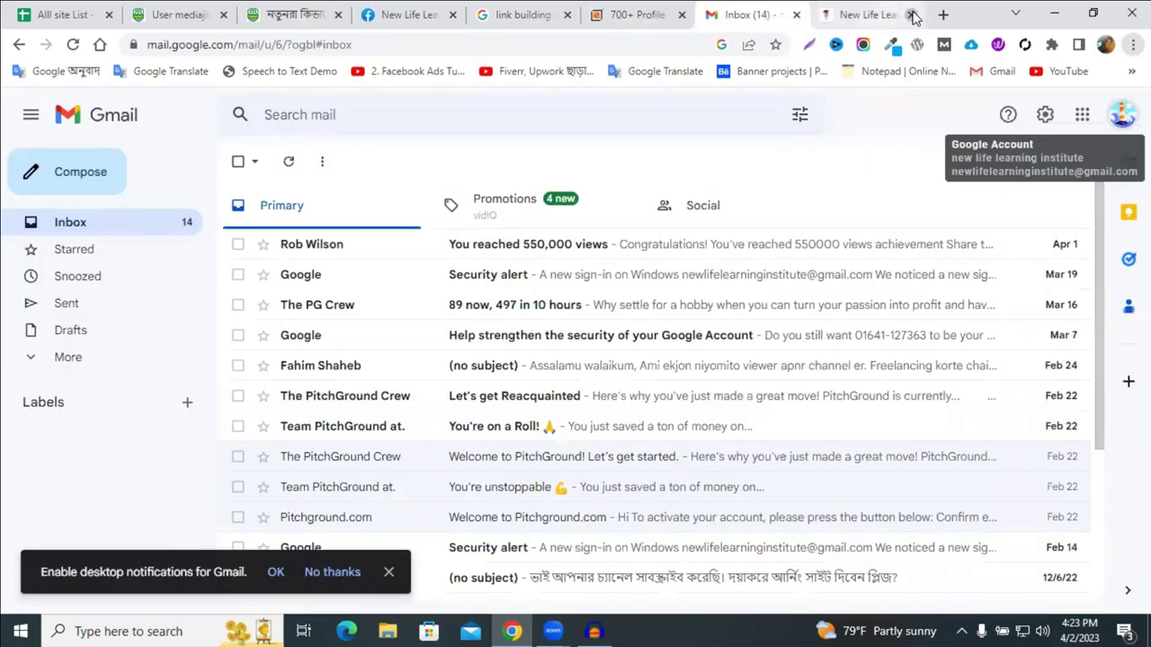
{"action": "left_click", "coordinate": [912, 15]}
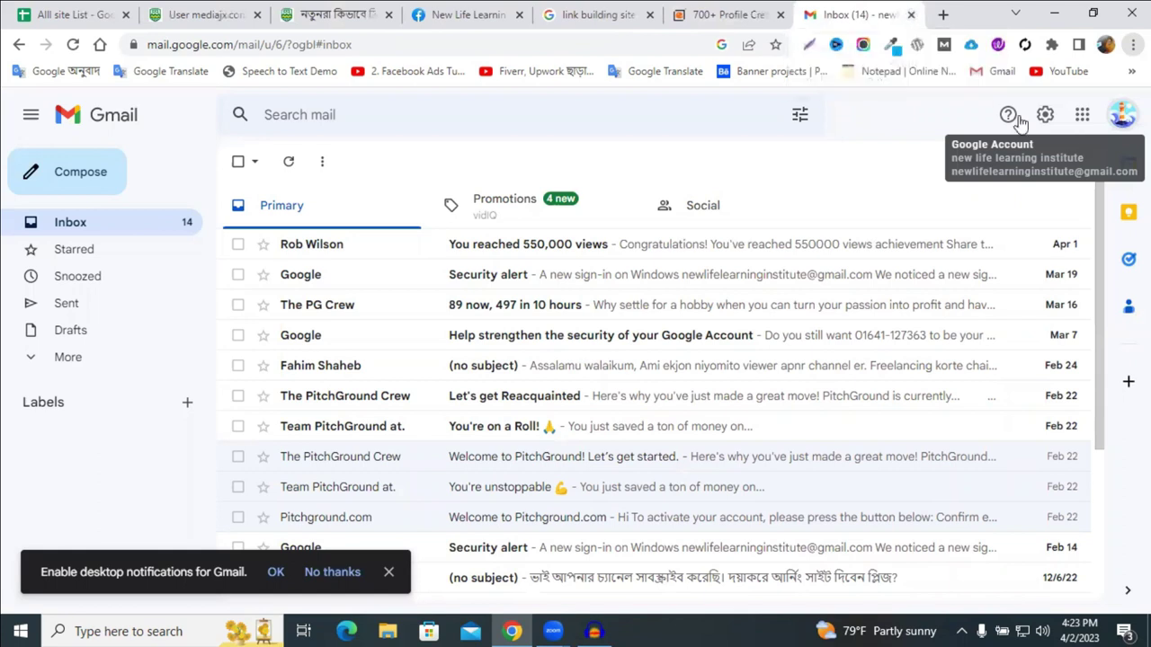
{"action": "left_click", "coordinate": [707, 16]}
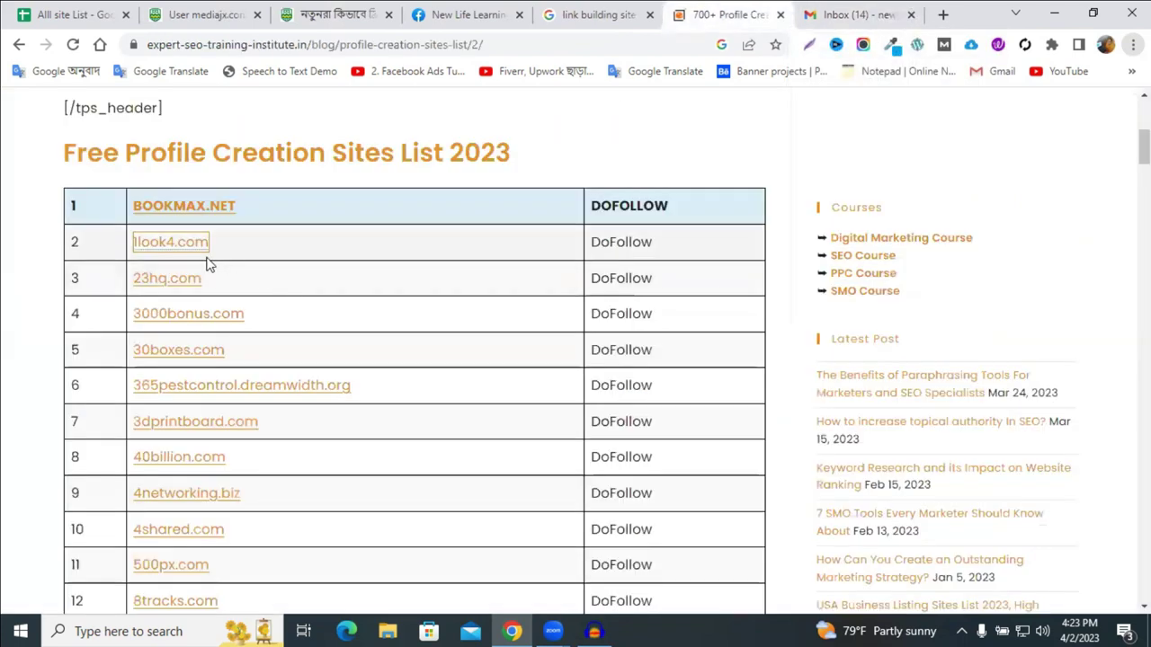
Open 1look4.com from the list, examine its story link submission form and close the site
{"action": "left_click", "coordinate": [165, 247]}
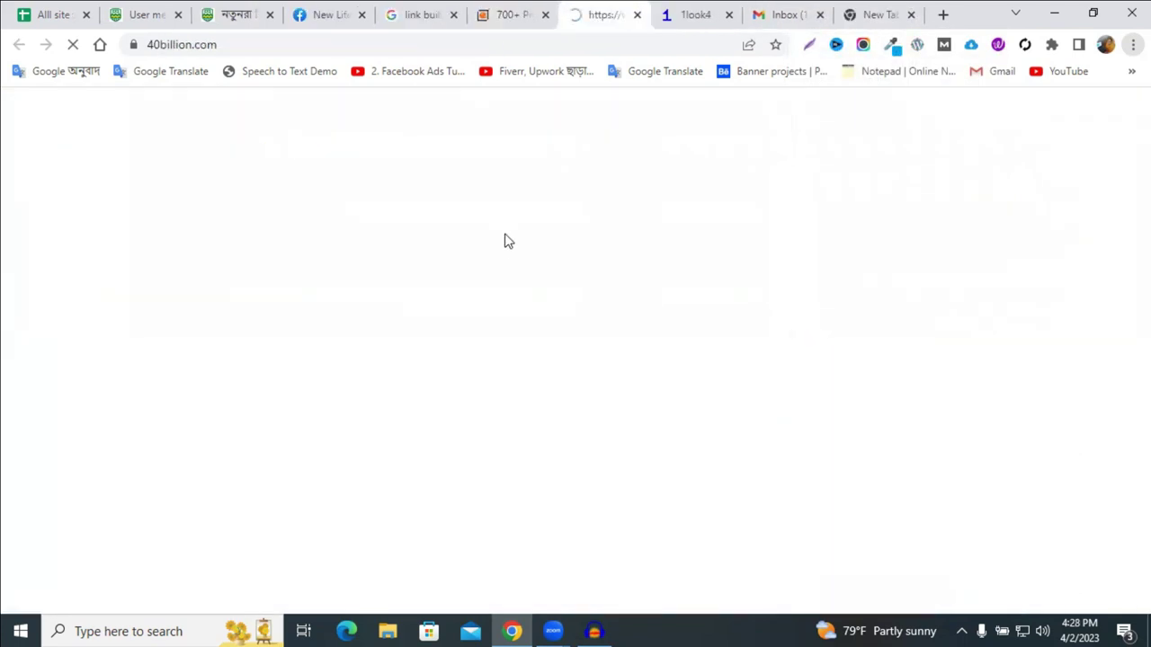
{"action": "left_click", "coordinate": [717, 25]}
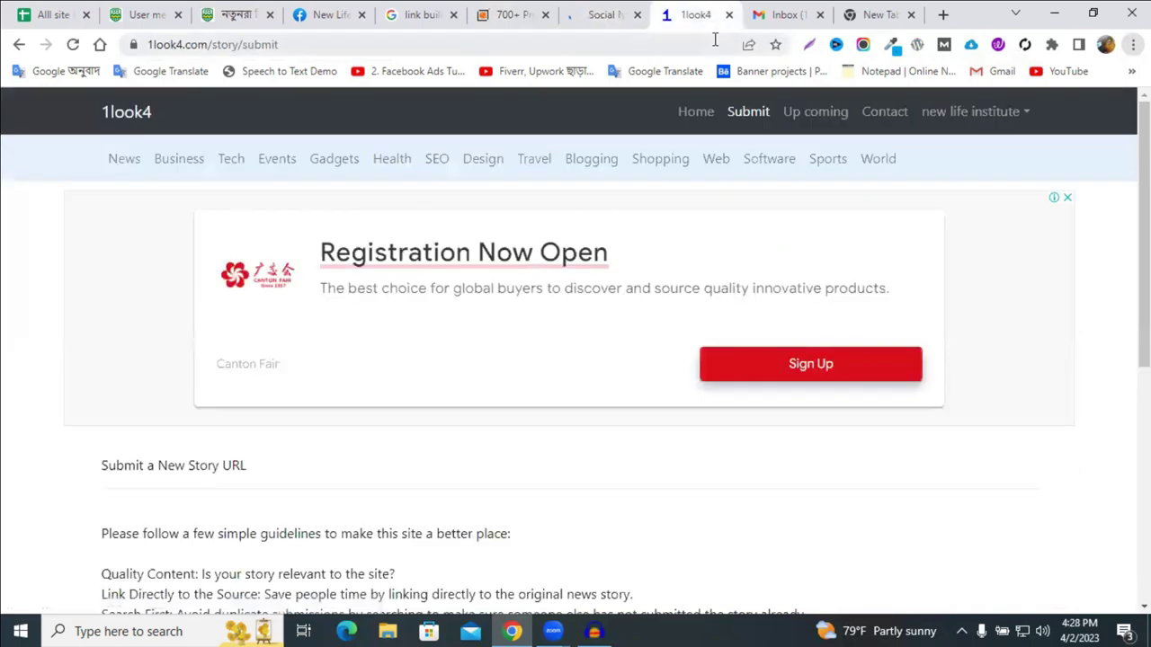
{"action": "scroll", "coordinate": [632, 213], "scroll_direction": "down", "scroll_amount": 5}
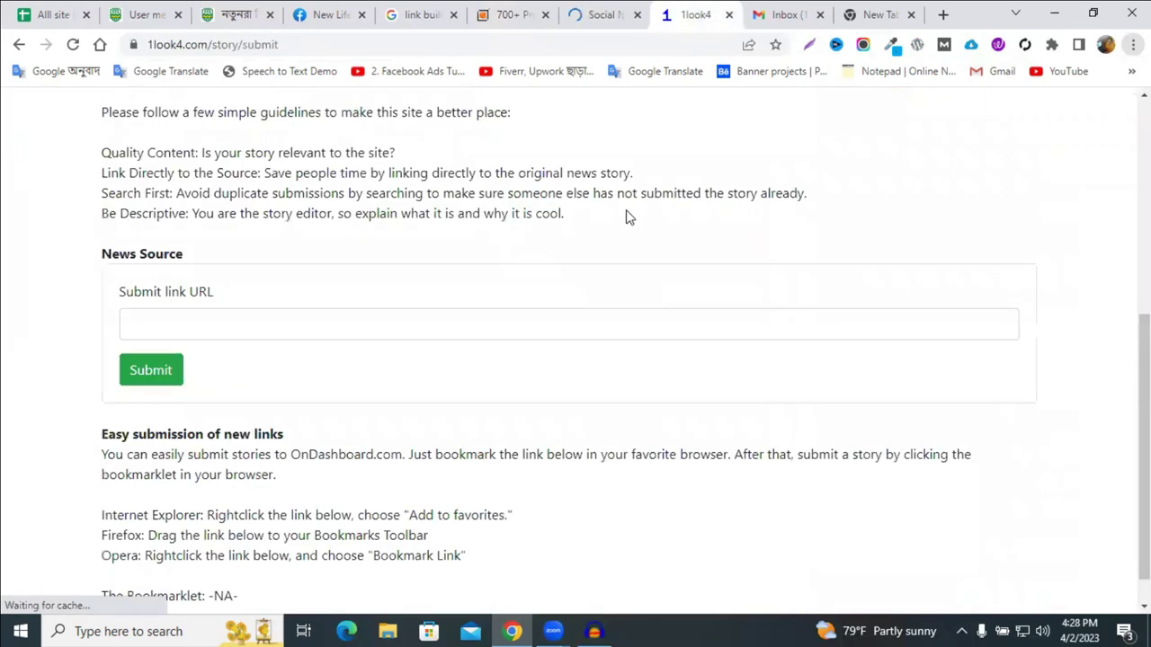
{"action": "left_click", "coordinate": [327, 321]}
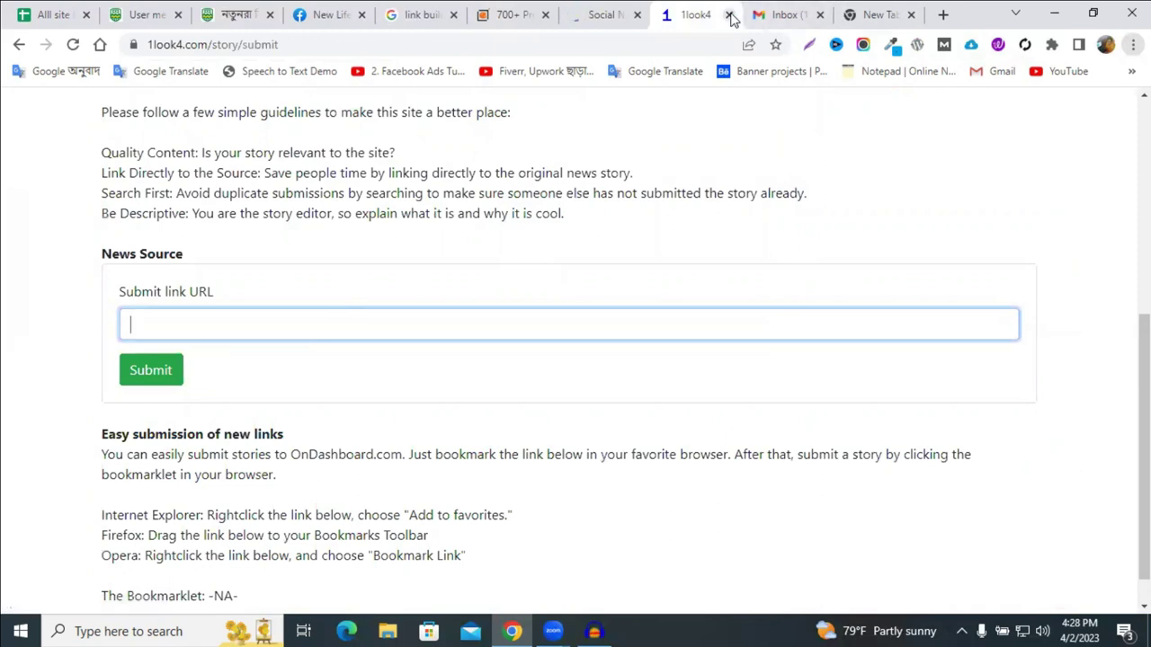
{"action": "key", "text": "ctrl+w"}
Open the 40Billion sign-up form and copy the account's e-mail address from Gmail for it
{"action": "left_click", "coordinate": [662, 12]}
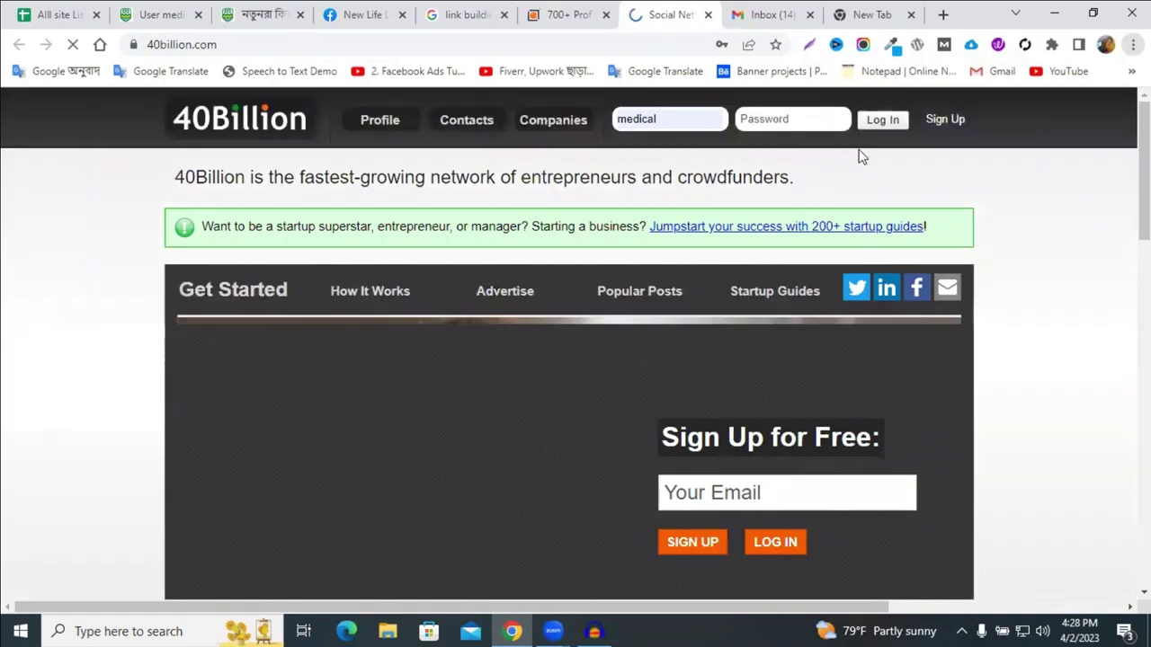
{"action": "left_click", "coordinate": [939, 122]}
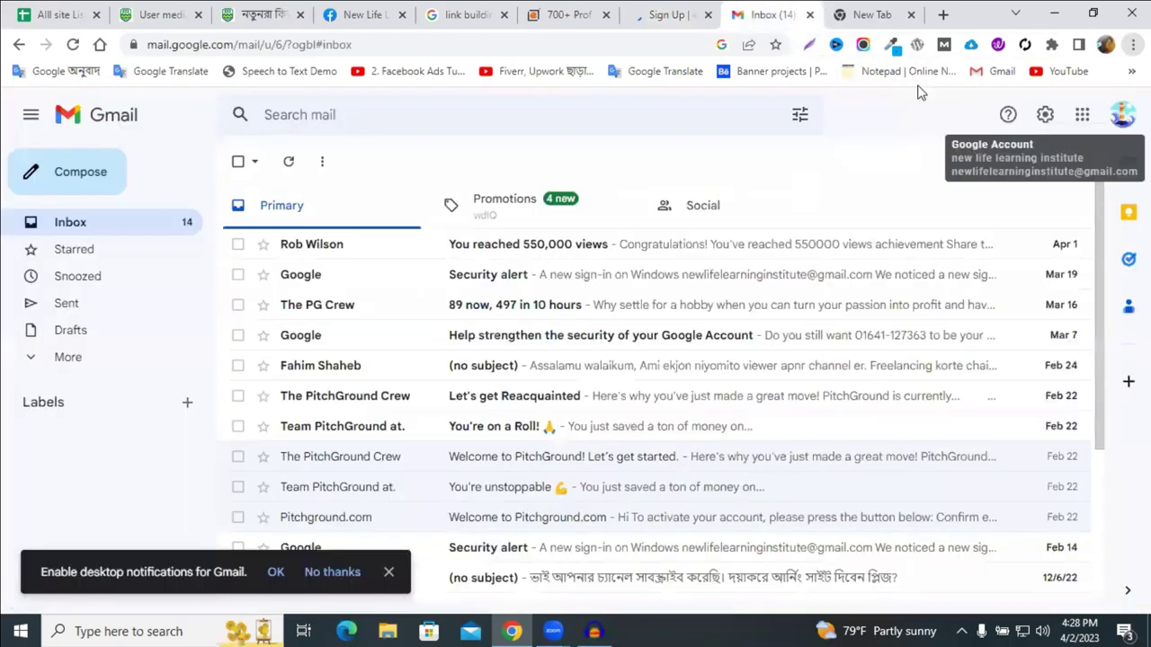
{"action": "left_click", "coordinate": [769, 15]}
{"action": "left_click", "coordinate": [1119, 126]}
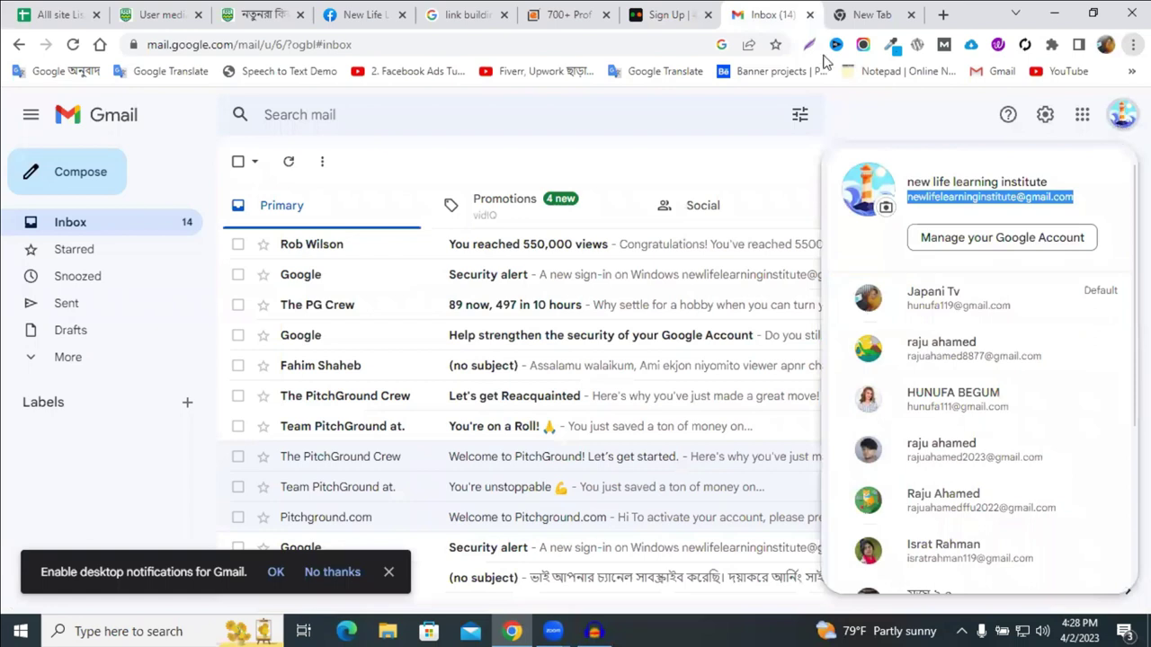
{"action": "left_click", "coordinate": [656, 13]}
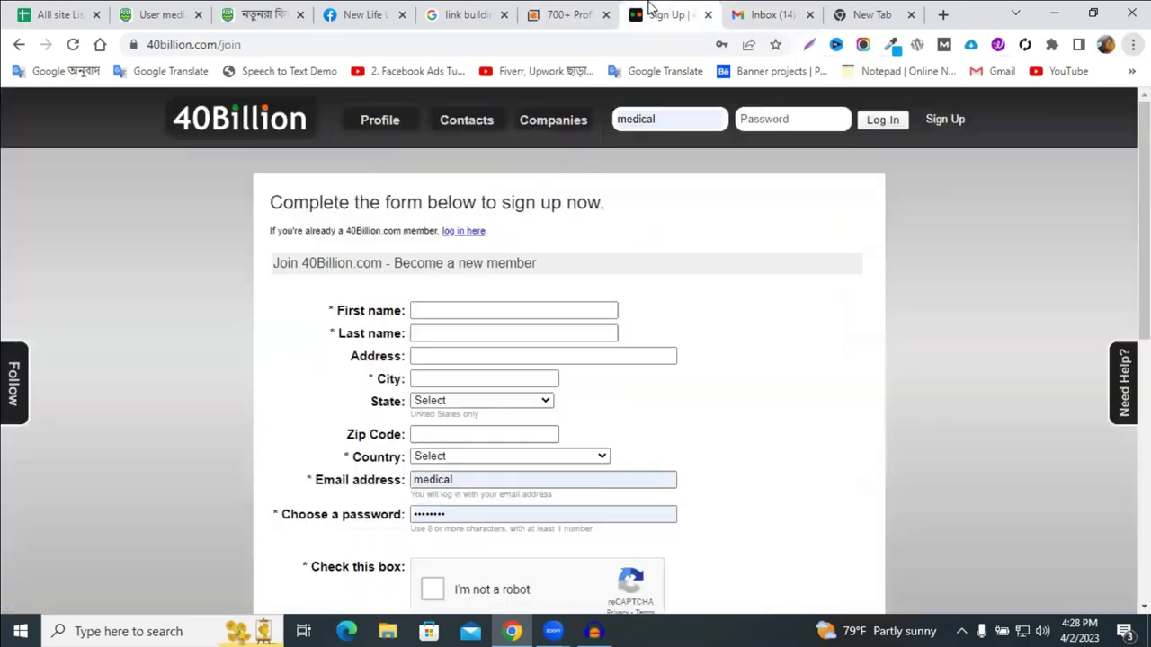
Fill in the city in the 40Billion sign-up form and apply the suggested capitalised spelling
{"action": "left_click", "coordinate": [454, 357]}
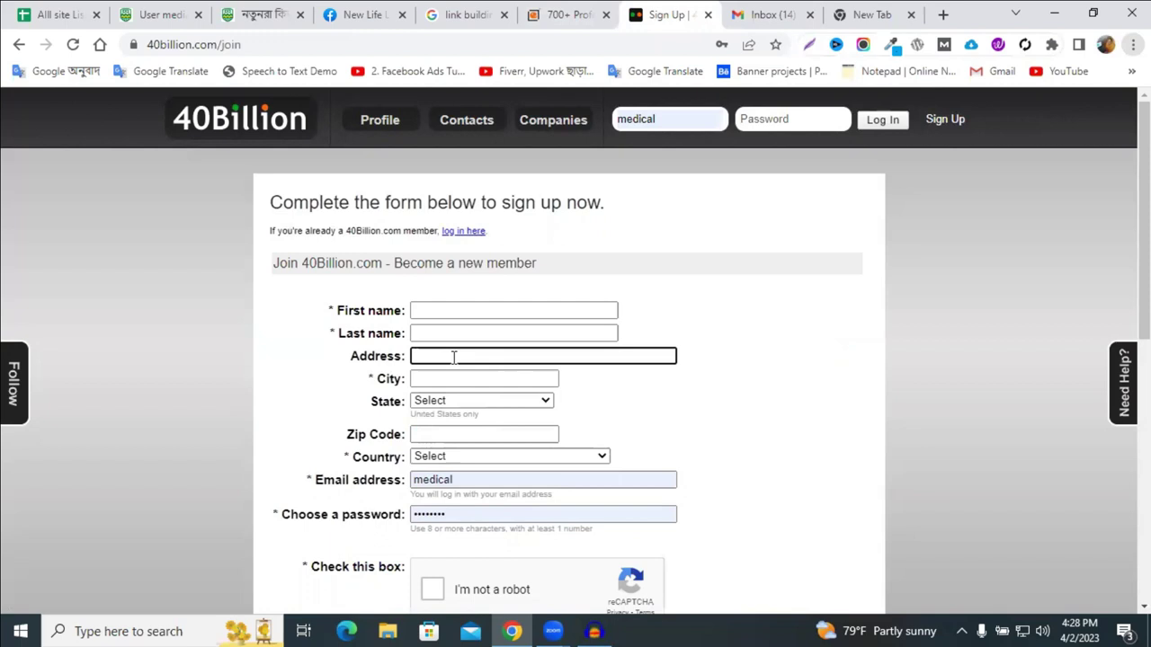
{"action": "left_click", "coordinate": [453, 379]}
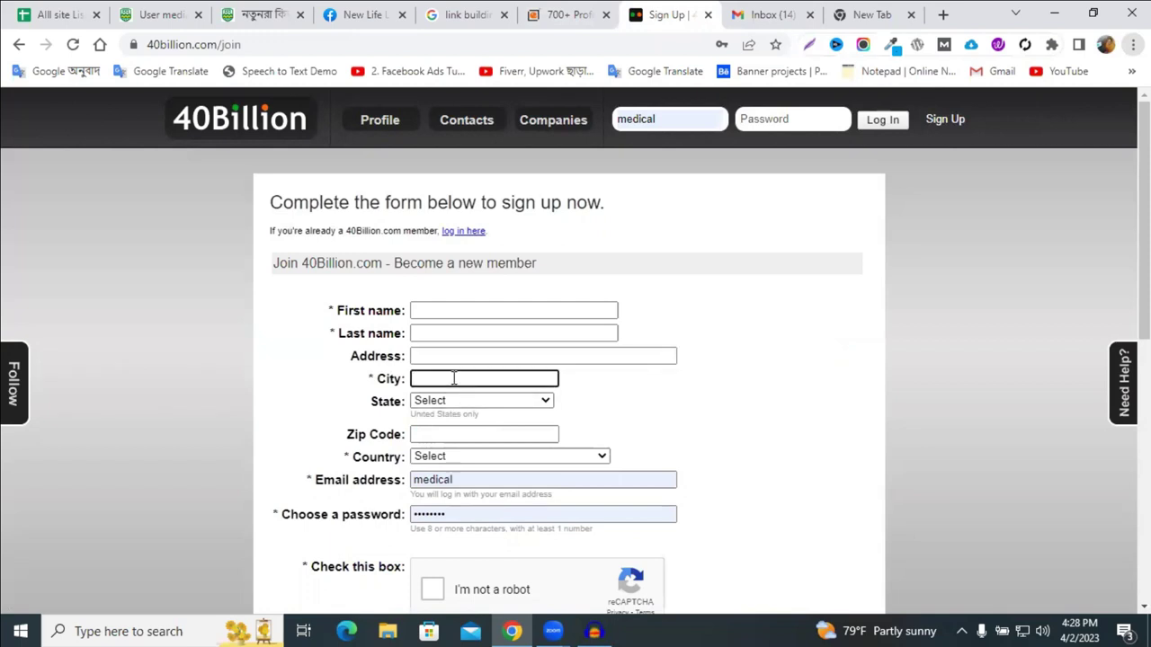
{"action": "type", "text": "tanga"}
{"action": "right_click", "coordinate": [442, 378]}
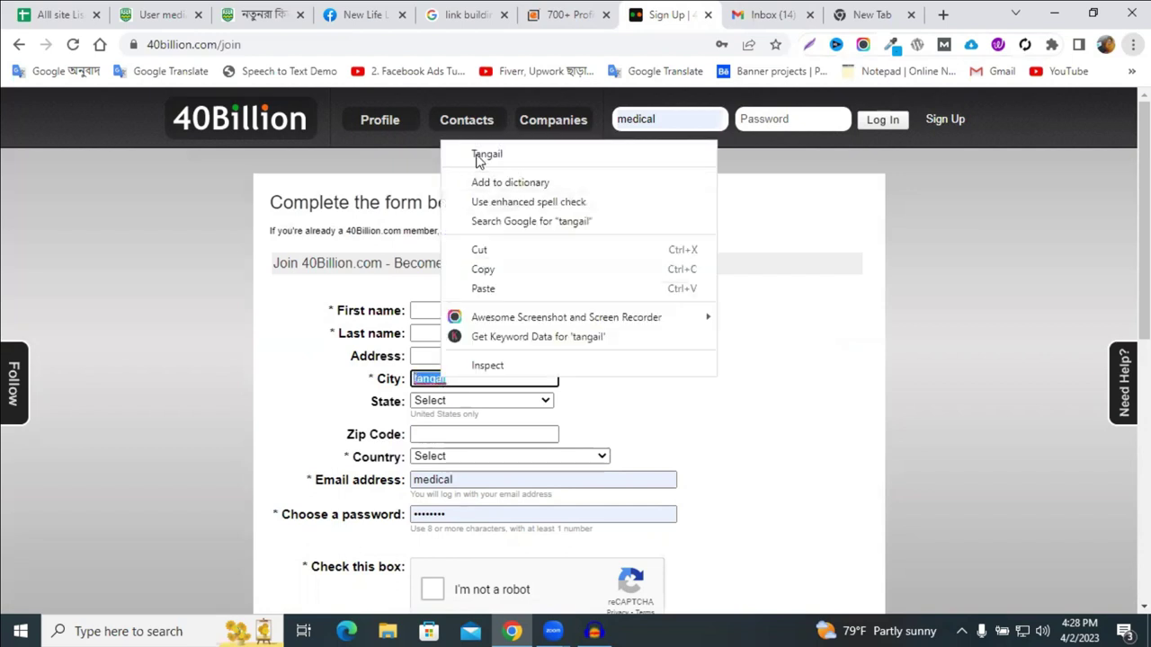
{"action": "left_click", "coordinate": [487, 154]}
Dismiss the newsletter popup and replace the prefilled e-mail address with the copied account e-mail
{"action": "left_click", "coordinate": [428, 358]}
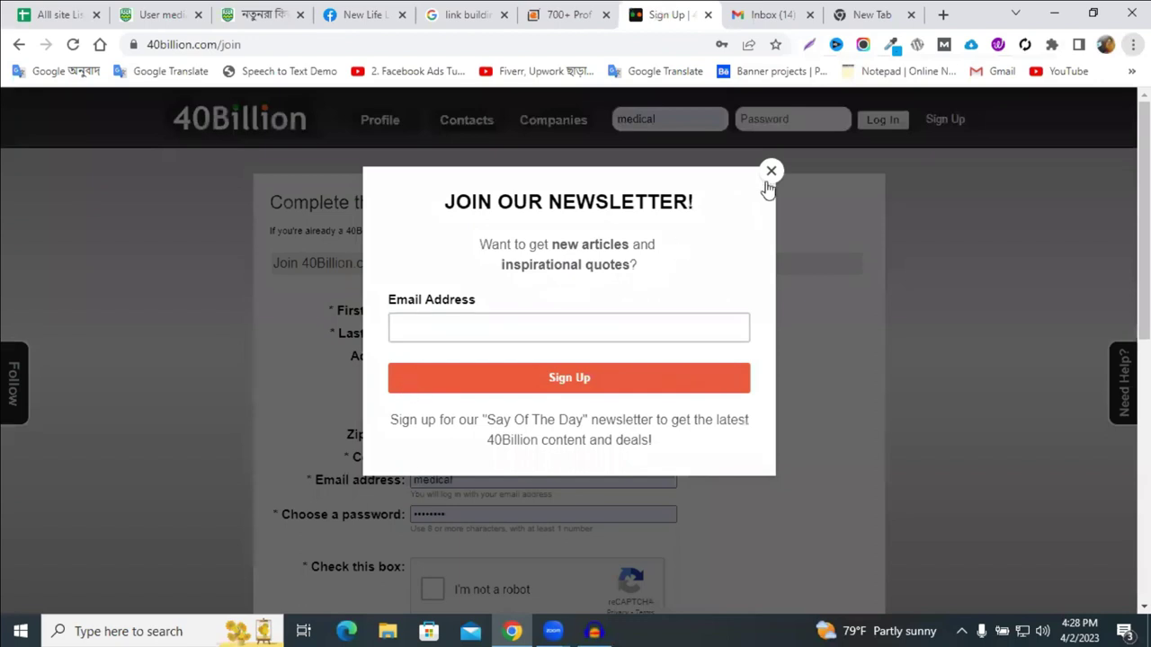
{"action": "left_click", "coordinate": [768, 173]}
{"action": "left_click", "coordinate": [460, 479]}
{"action": "double_click", "coordinate": [461, 479]}
{"action": "key", "text": "ctrl+v"}
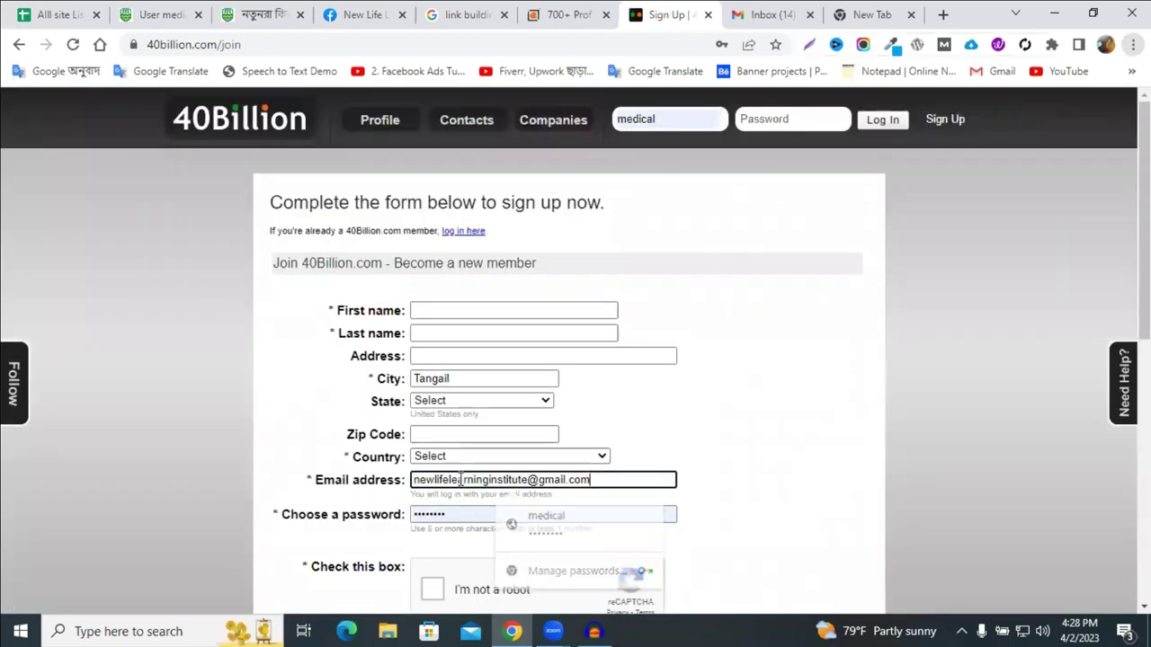
Fill in the Address field of the sign-up form with the institute's town
{"action": "double_click", "coordinate": [460, 379]}
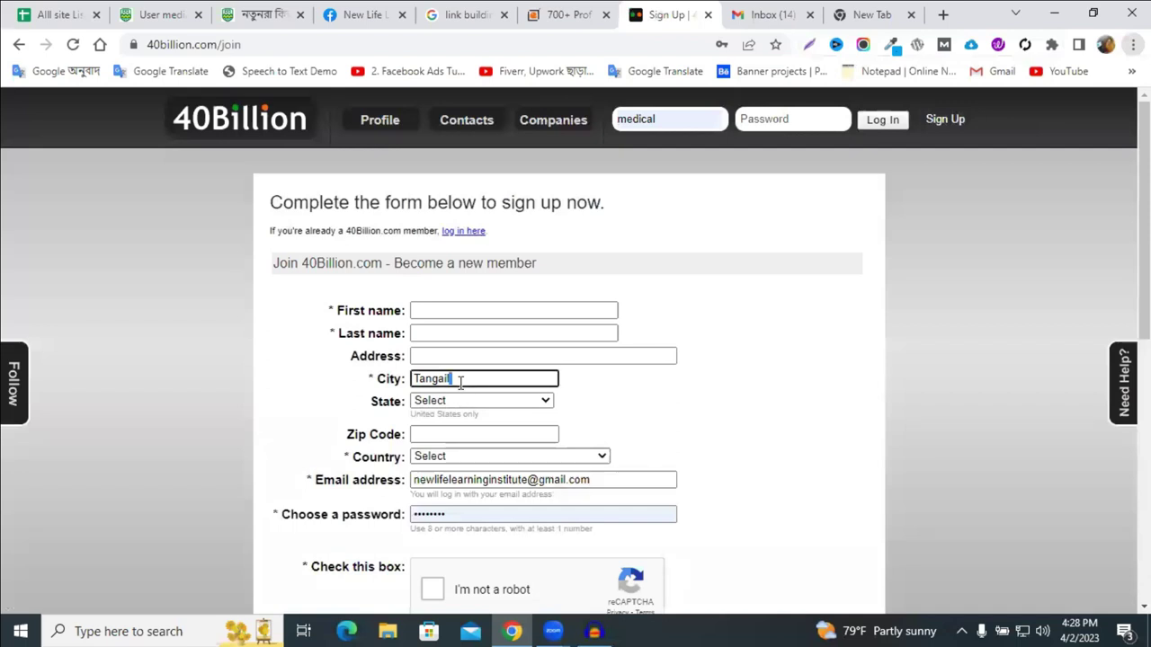
{"action": "left_click", "coordinate": [455, 357]}
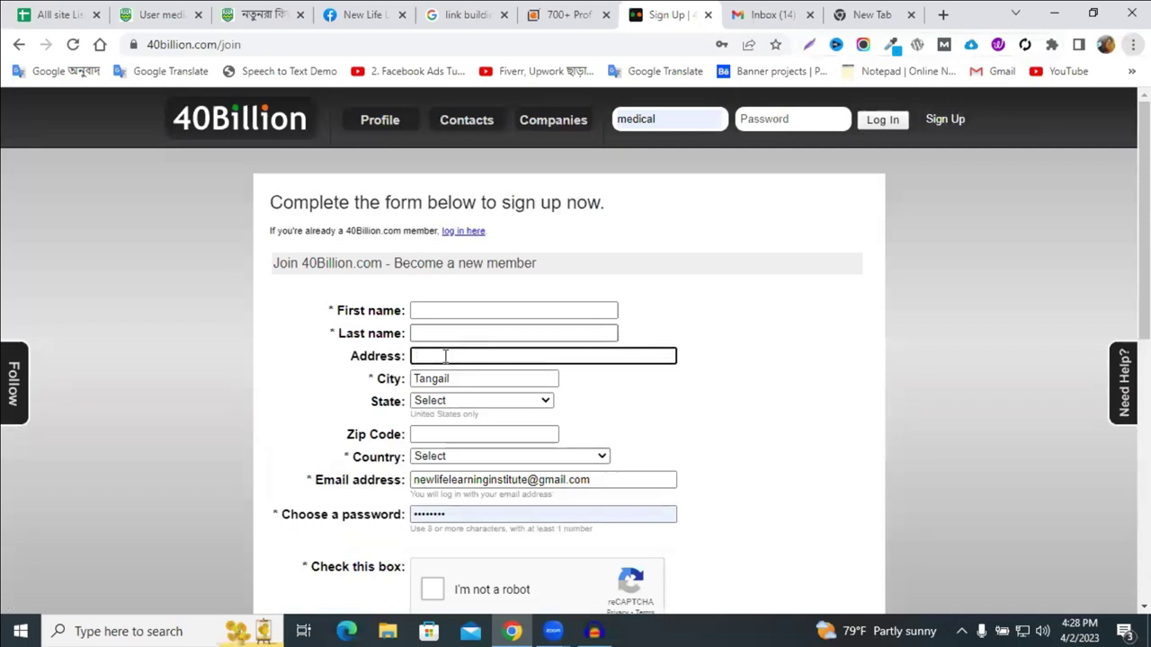
{"action": "type", "text": "Tan"}
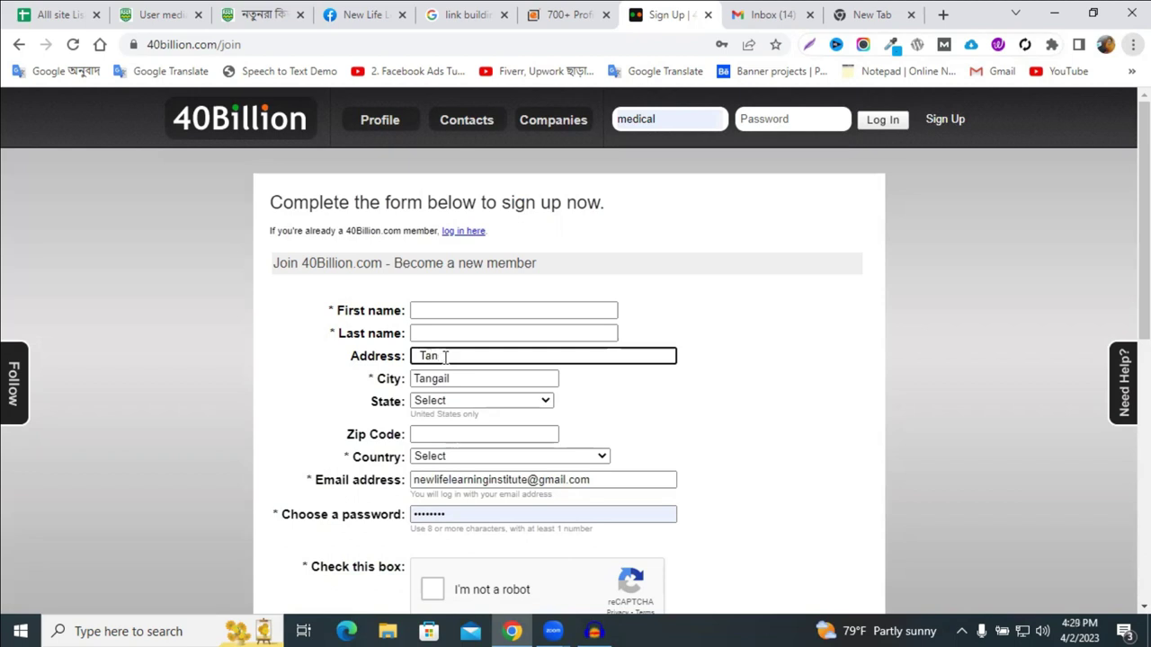
{"action": "type", "text": "ggi"}
Enter the institute's name as "new life" for the first name and "learning it" for the last name
{"action": "left_click", "coordinate": [442, 325]}
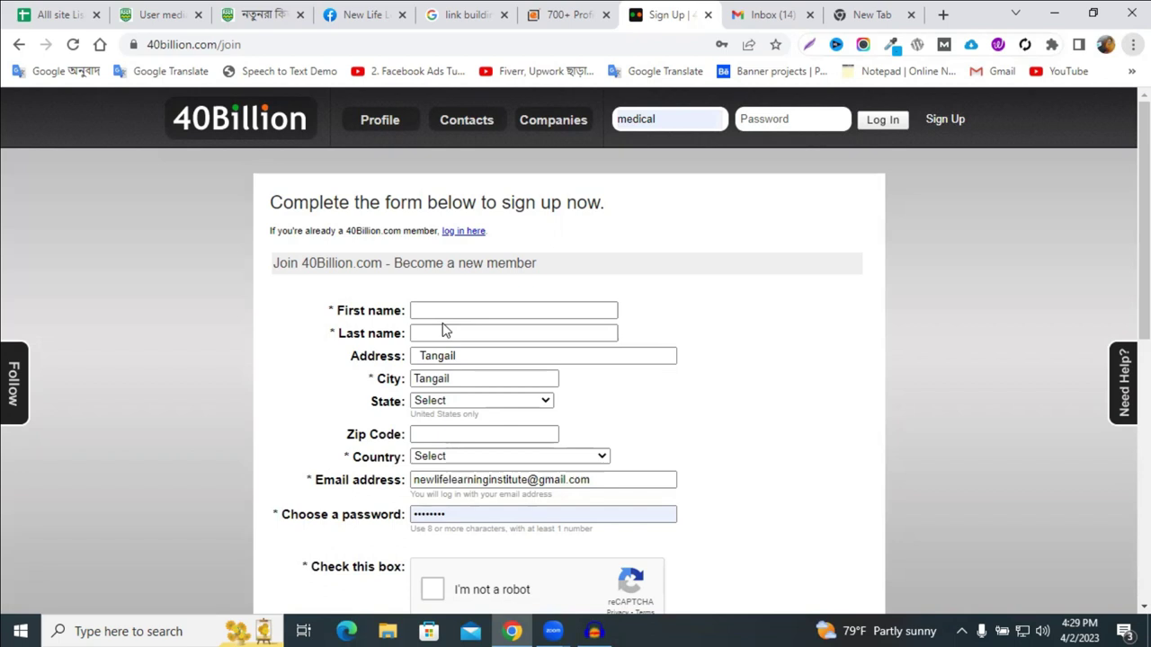
{"action": "left_click", "coordinate": [441, 310]}
{"action": "type", "text": "new life"}
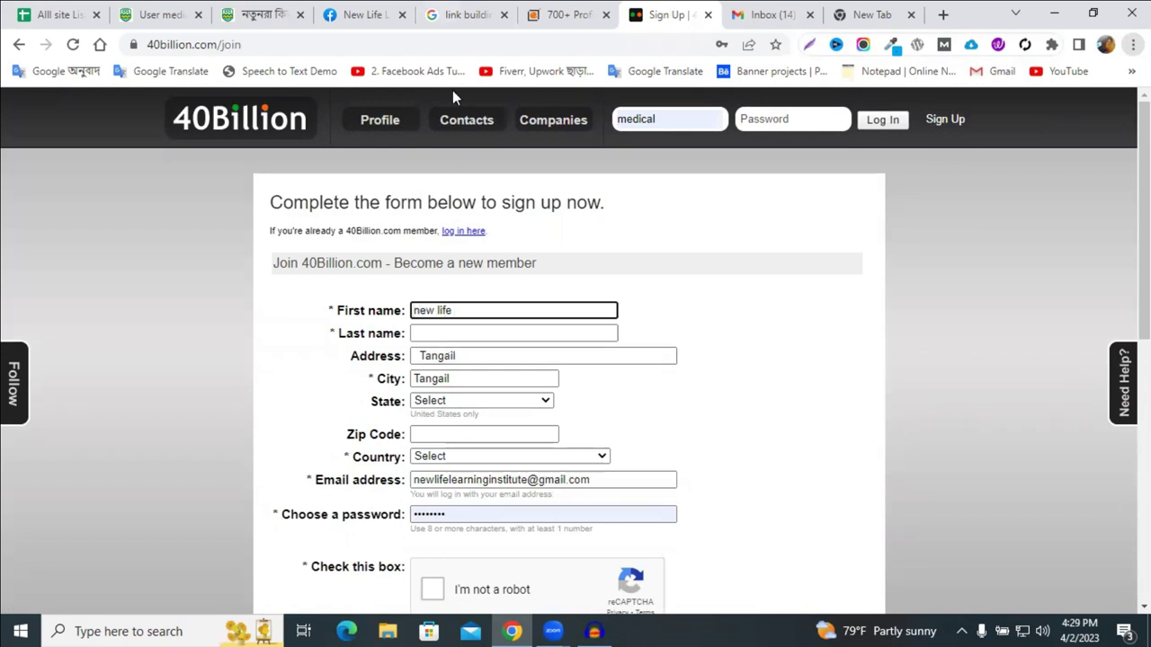
{"action": "left_click", "coordinate": [483, 337]}
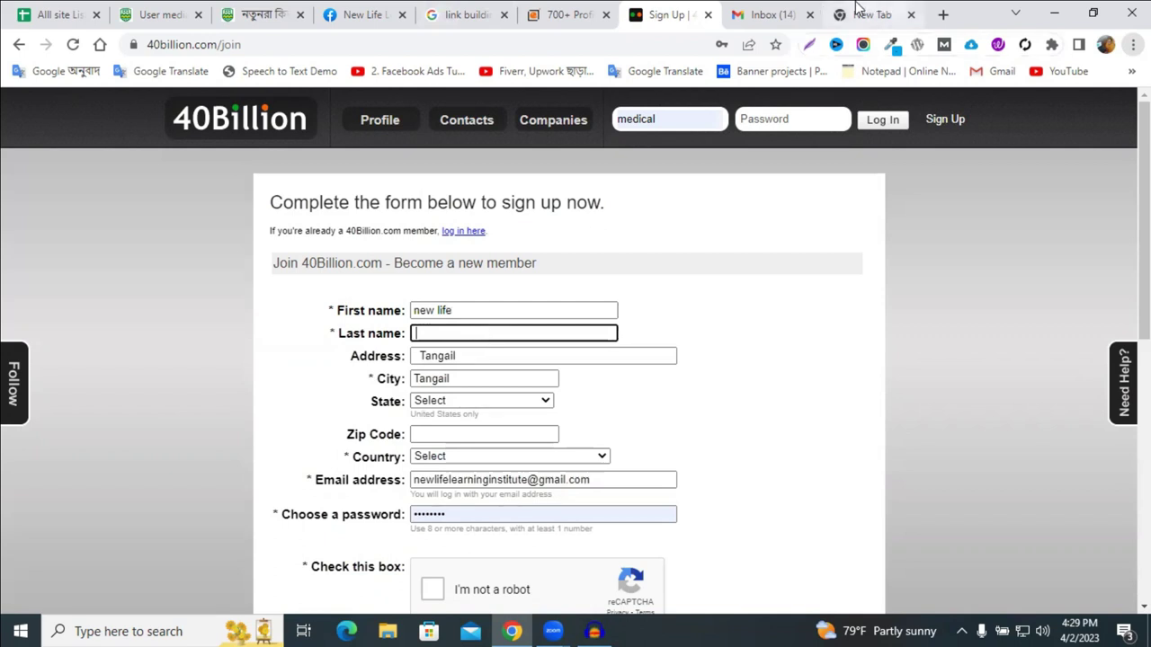
{"action": "type", "text": "learning it"}
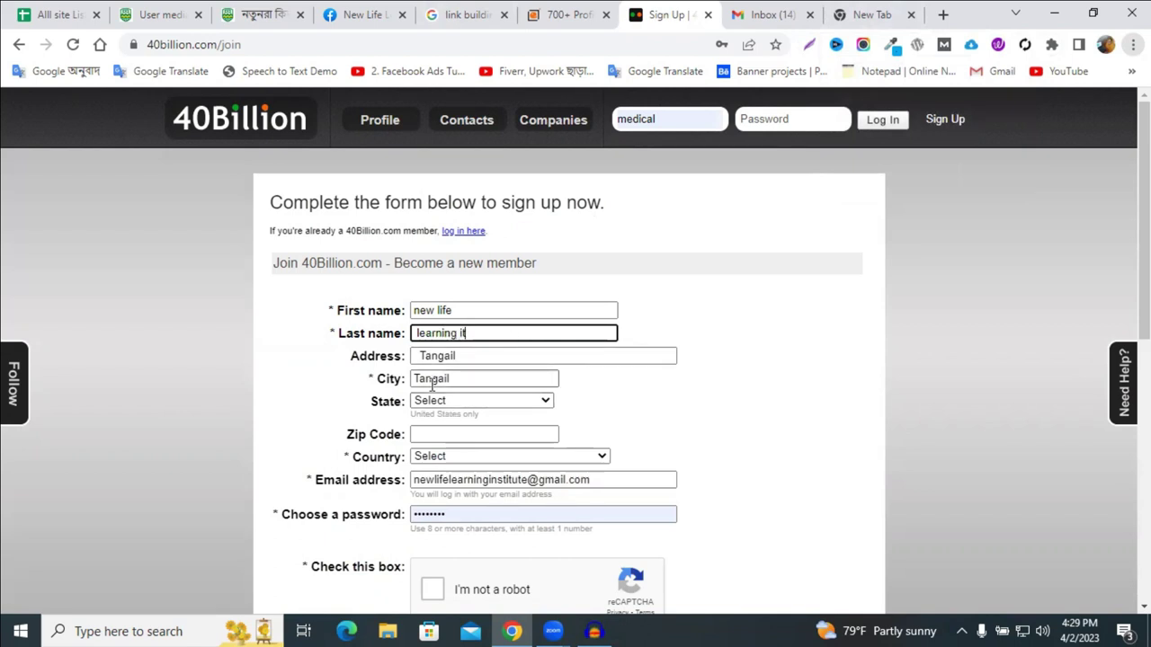
Fill in the zip code and choose Bangladesh as the country
{"action": "left_click", "coordinate": [441, 434]}
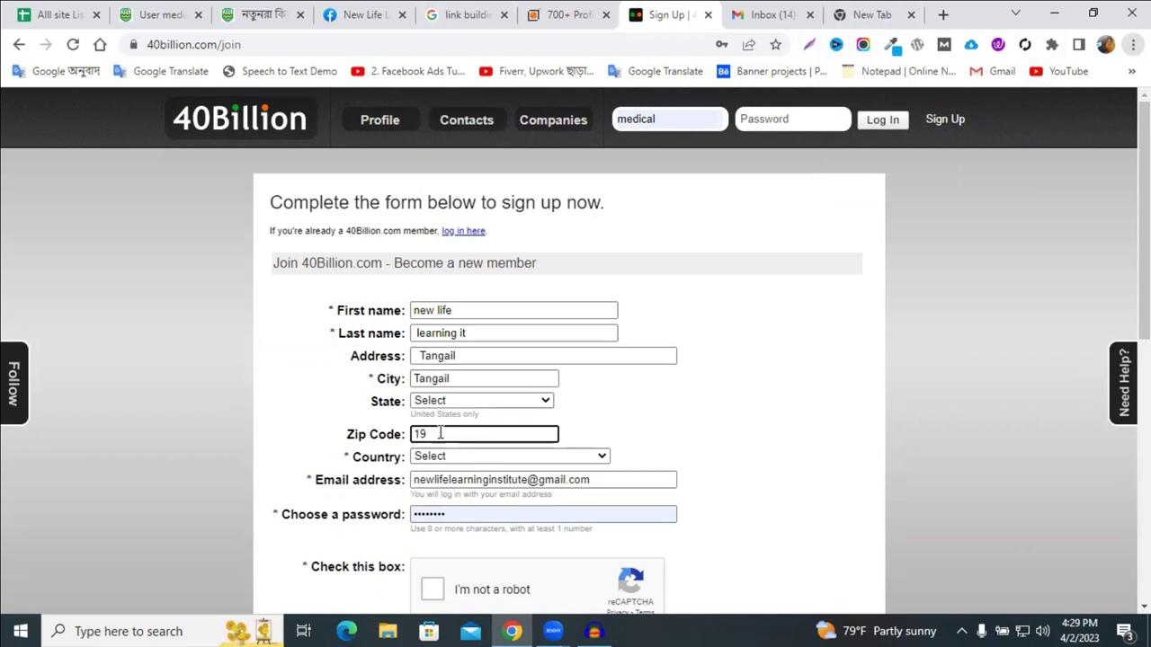
{"action": "type", "text": "1960"}
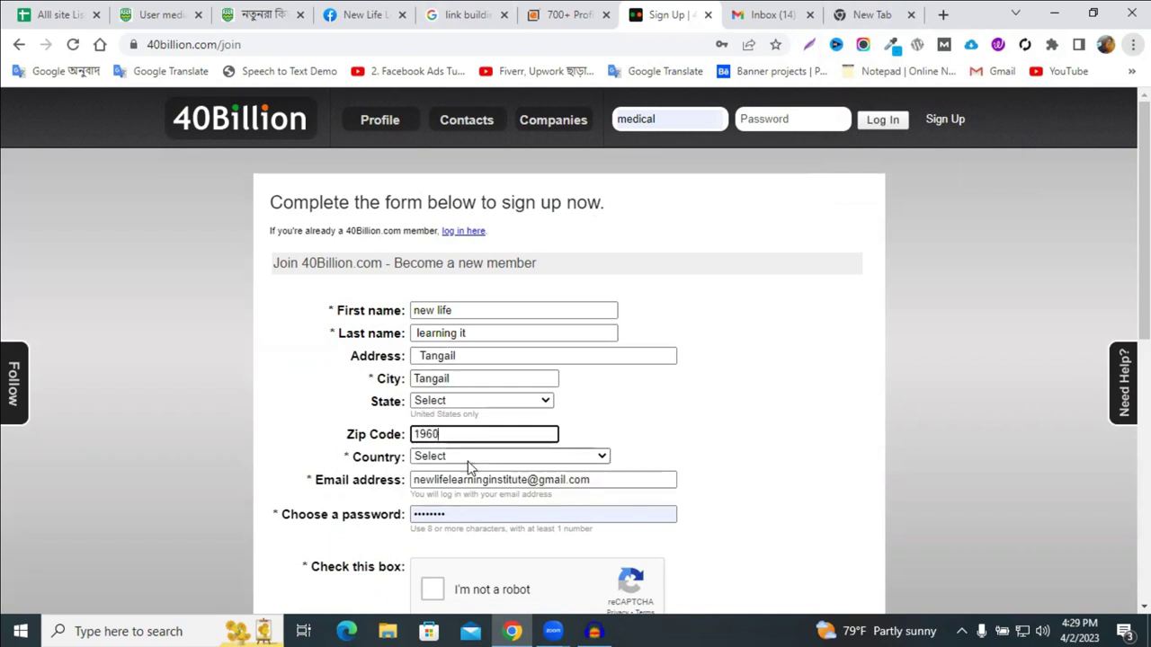
{"action": "left_click", "coordinate": [467, 461]}
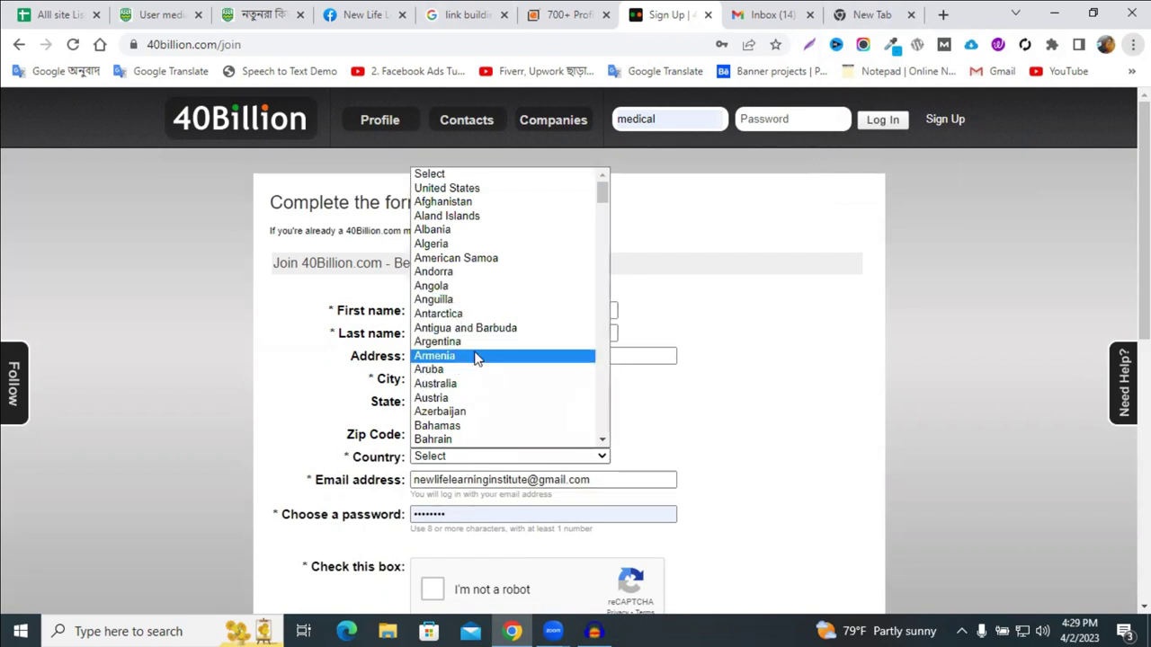
{"action": "scroll", "coordinate": [470, 377], "scroll_direction": "down", "scroll_amount": 8}
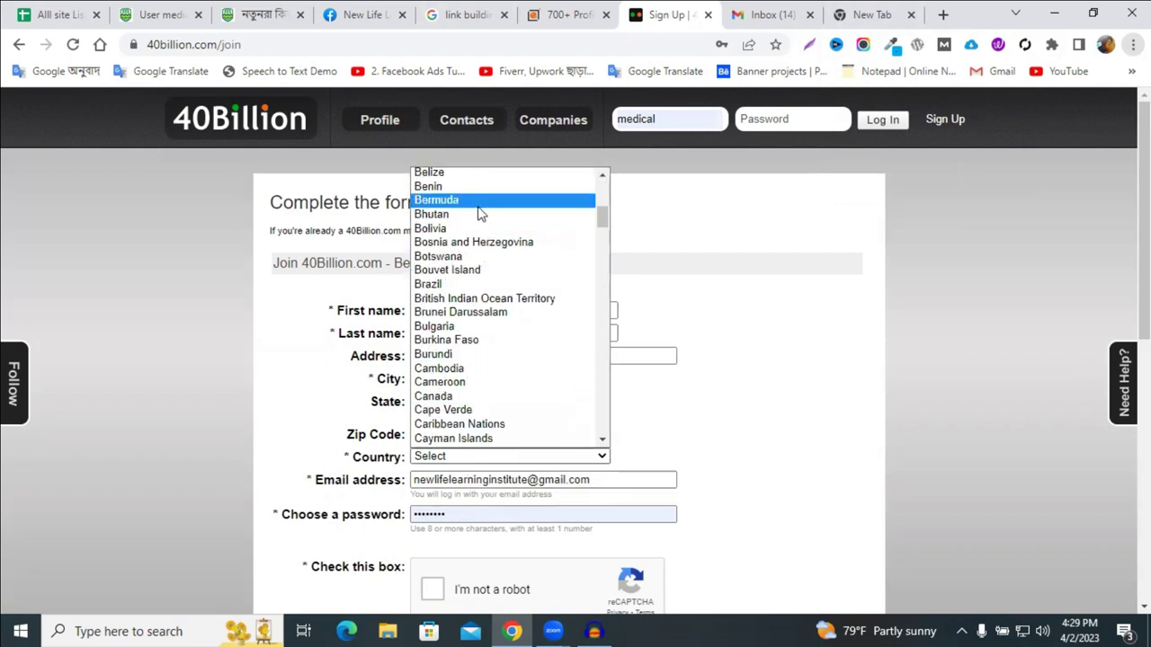
{"action": "scroll", "coordinate": [465, 252], "scroll_direction": "up", "scroll_amount": 4}
{"action": "left_click", "coordinate": [458, 286]}
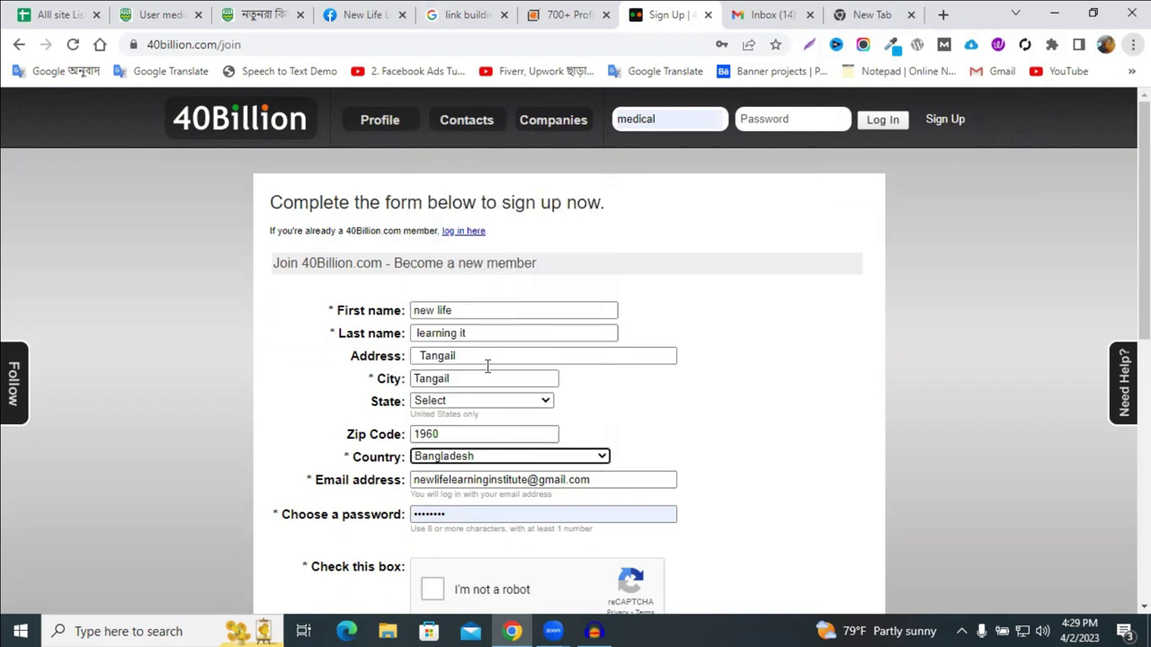
Complete the robot check, create the 40Billion.com account and continue to the profile editing page
{"action": "scroll", "coordinate": [502, 492], "scroll_direction": "down", "scroll_amount": 3}
{"action": "left_click", "coordinate": [432, 340]}
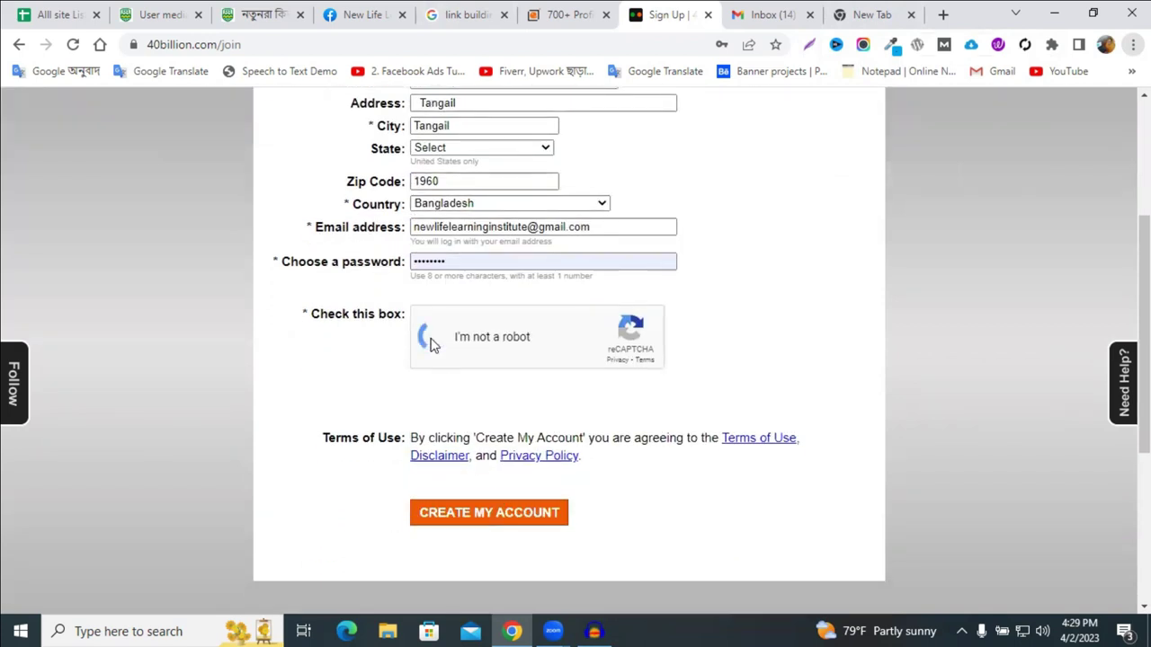
{"action": "left_click", "coordinate": [463, 511]}
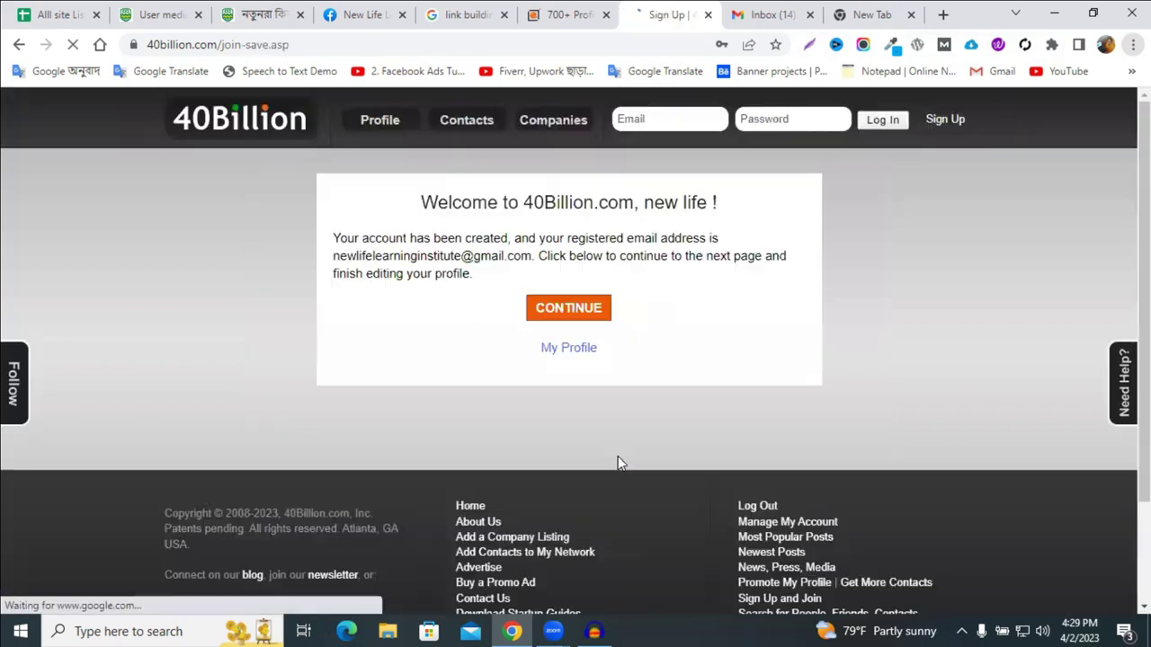
{"action": "left_click", "coordinate": [574, 316]}
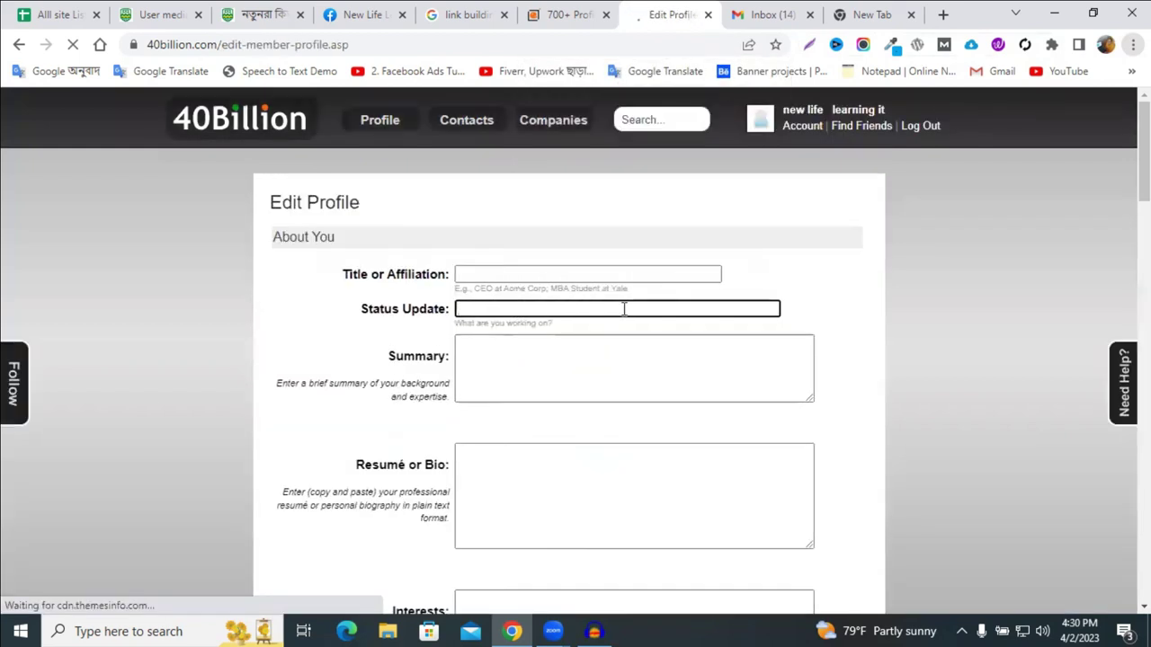
Open the new member's own profile page and go to its Whiteboard section
{"action": "left_click", "coordinate": [488, 272]}
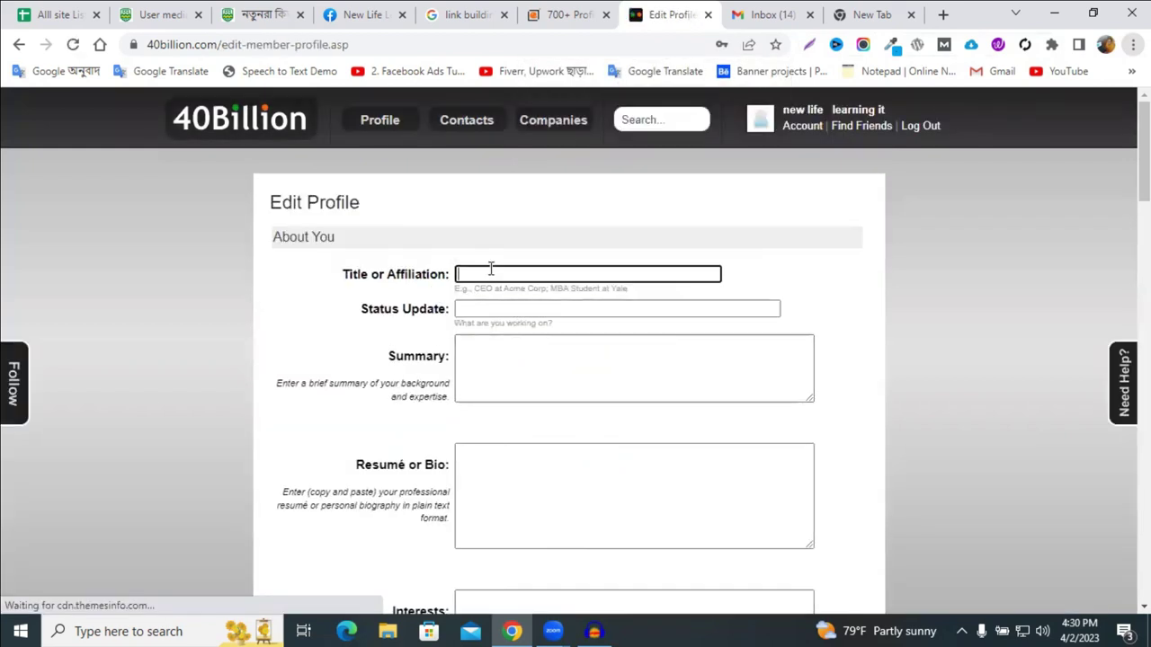
{"action": "left_click", "coordinate": [809, 112]}
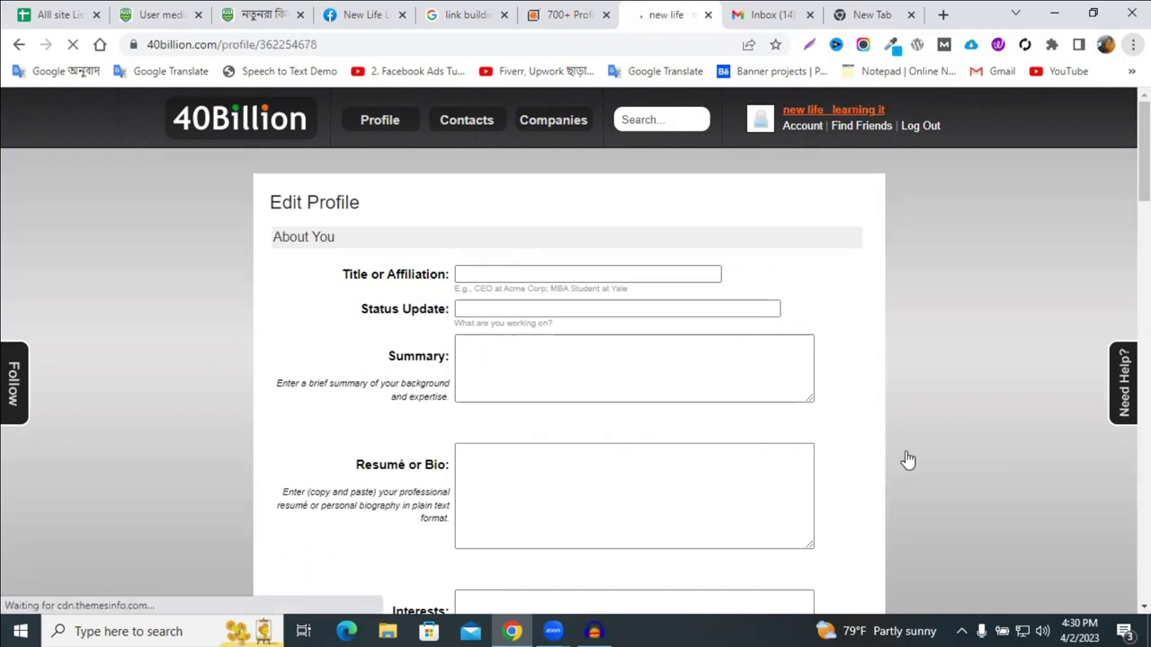
{"action": "scroll", "coordinate": [424, 393], "scroll_direction": "down", "scroll_amount": 4}
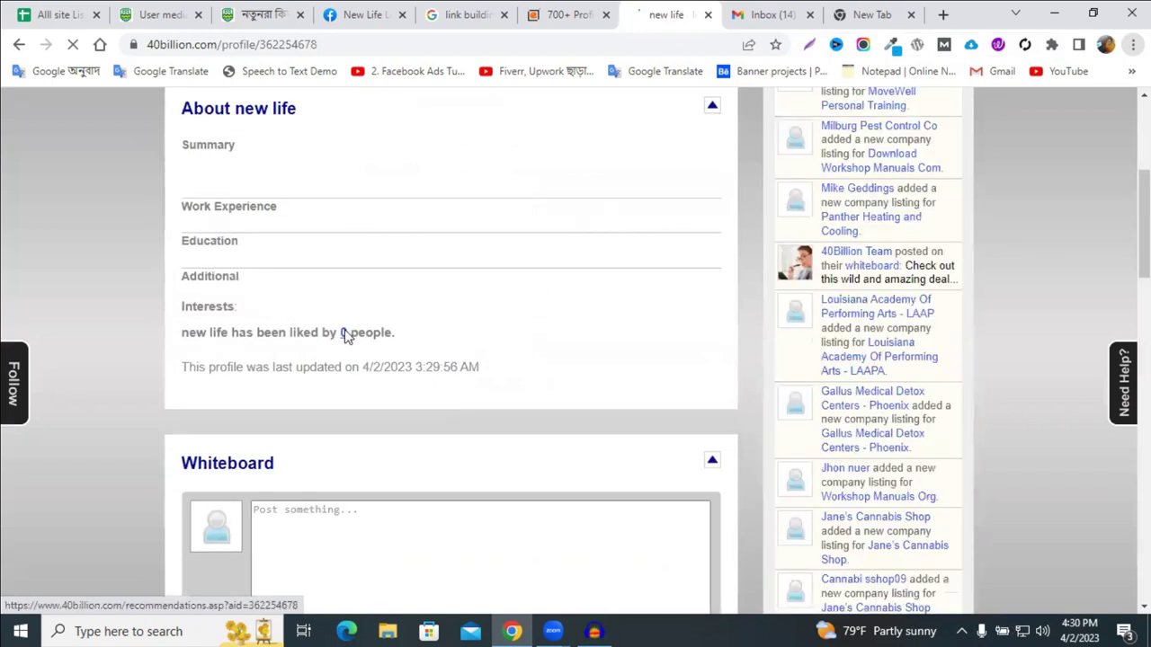
{"action": "scroll", "coordinate": [344, 334], "scroll_direction": "down", "scroll_amount": 3}
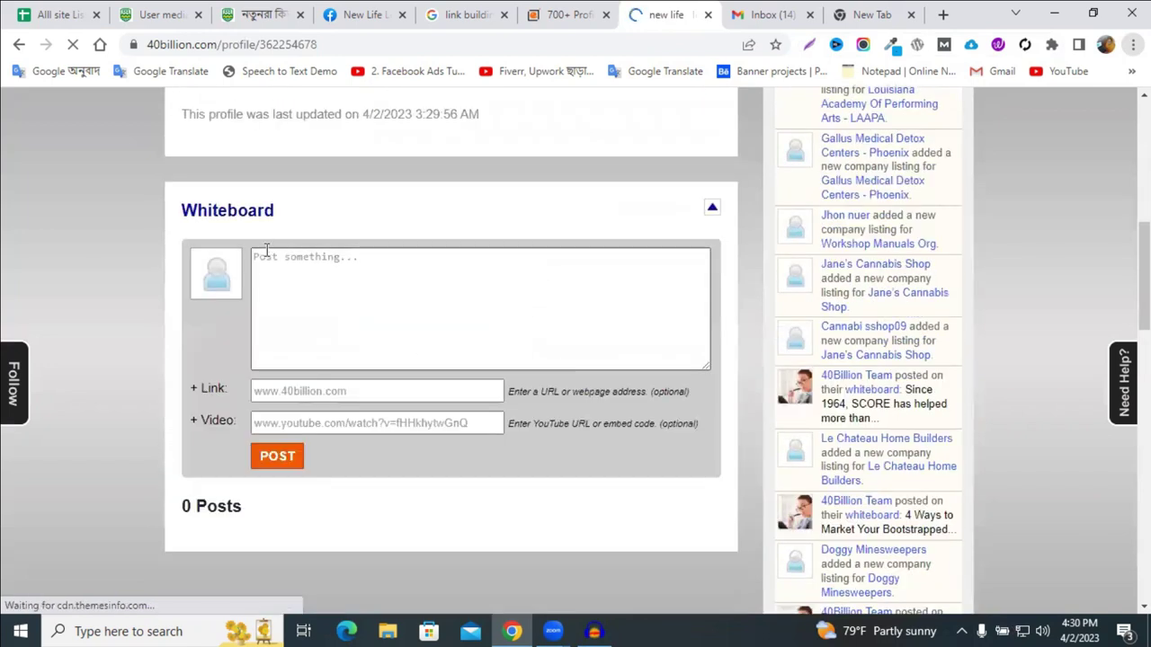
{"action": "left_click", "coordinate": [339, 387]}
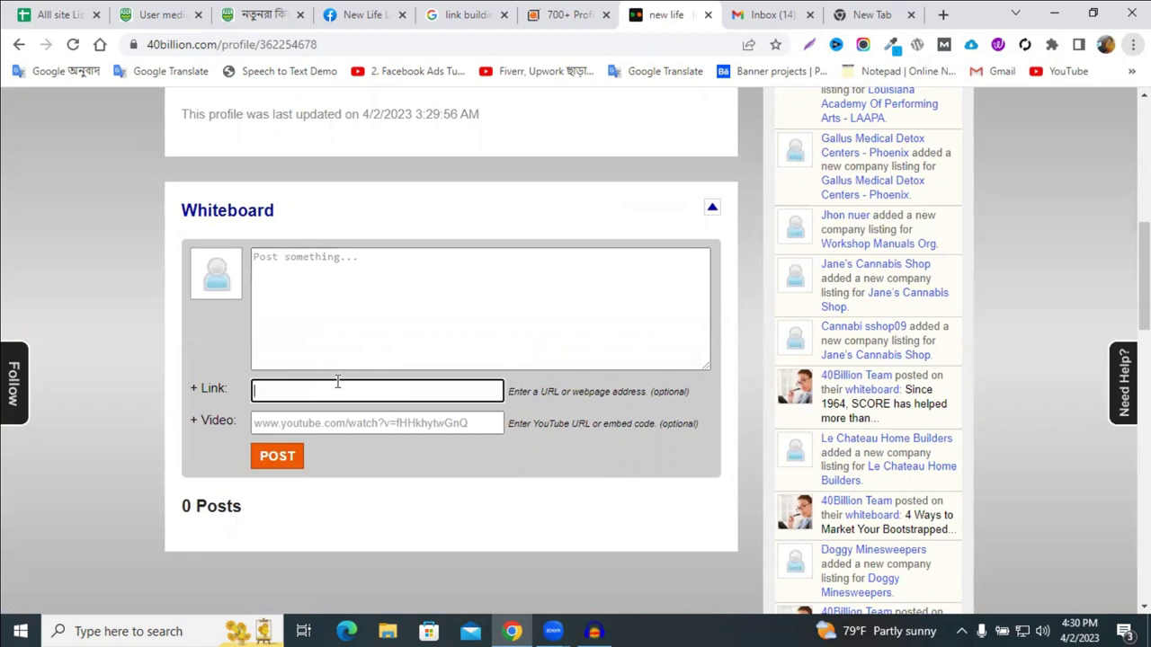
{"action": "left_click", "coordinate": [867, 14]}
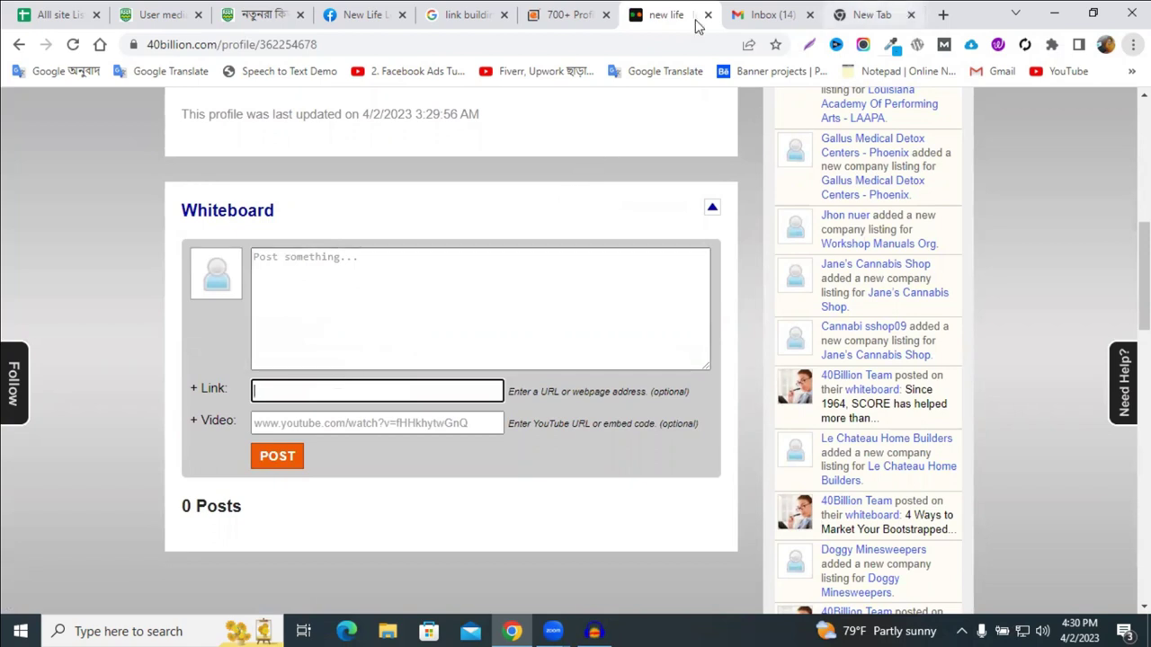
{"action": "type", "text": "newlifelearningitinstitute"}
{"action": "key", "text": "ctrl+a"}
{"action": "left_click", "coordinate": [733, 12]}
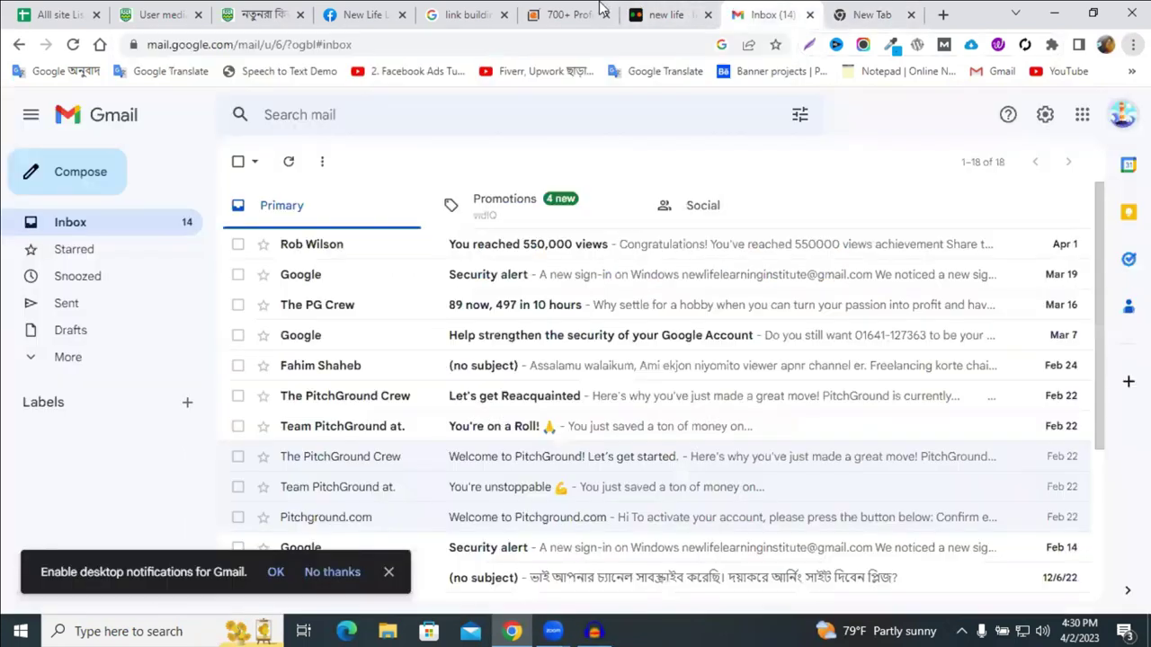
{"action": "left_click", "coordinate": [580, 14]}
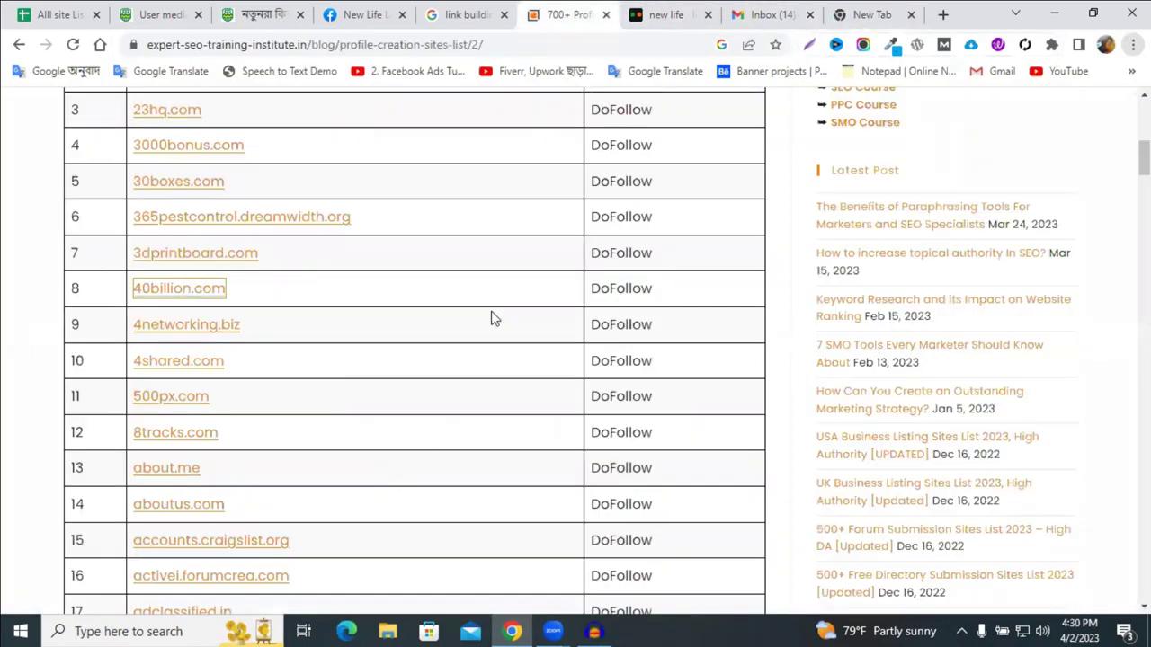
{"action": "key", "text": "ctrl+Tab"}
{"action": "type", "text": "https://newlifelearningitinstitute.com/"}
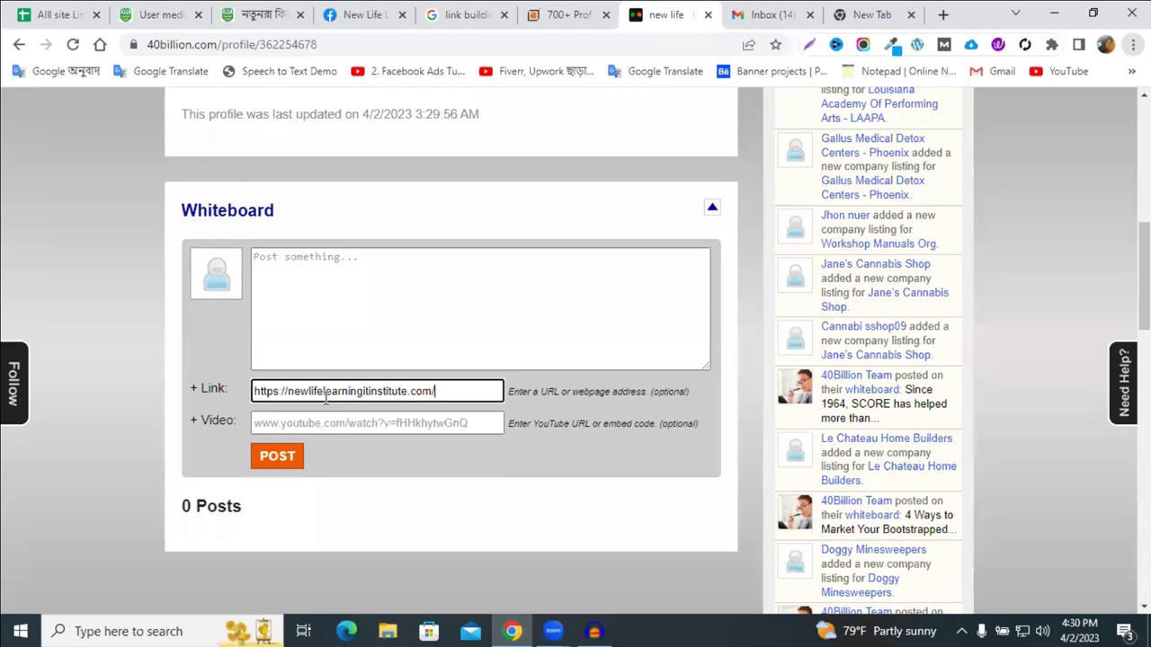
Try to publish the whiteboard post with only the link filled in
{"action": "left_click", "coordinate": [288, 458]}
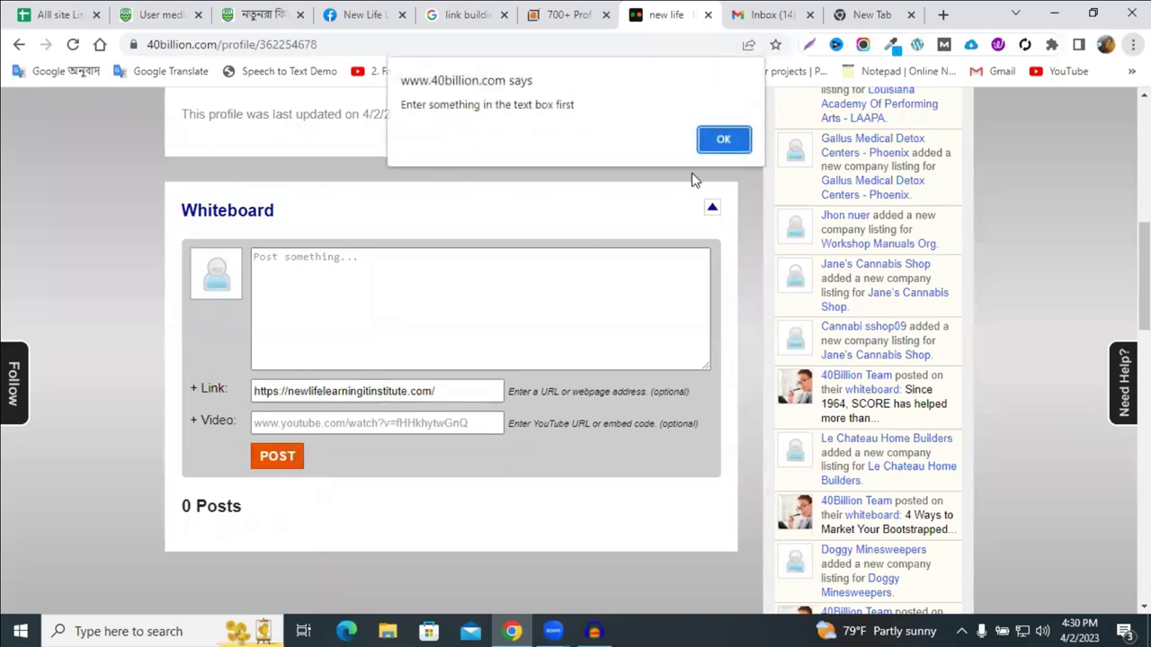
{"action": "left_click", "coordinate": [724, 141]}
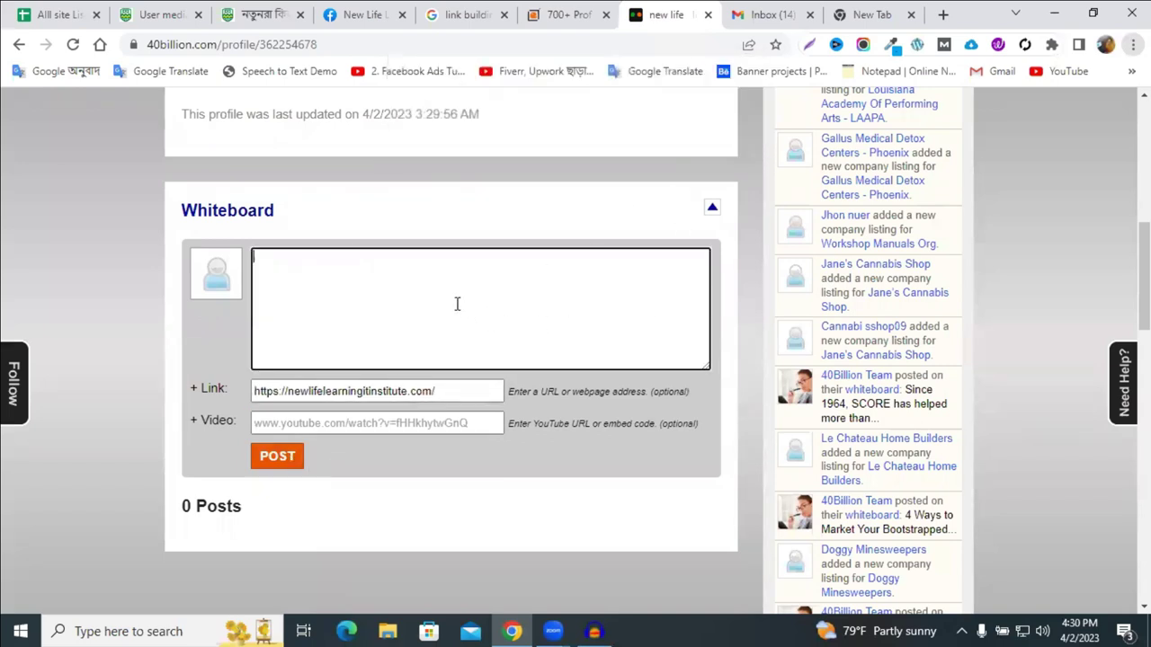
{"action": "scroll", "coordinate": [347, 354], "scroll_direction": "up", "scroll_amount": 5}
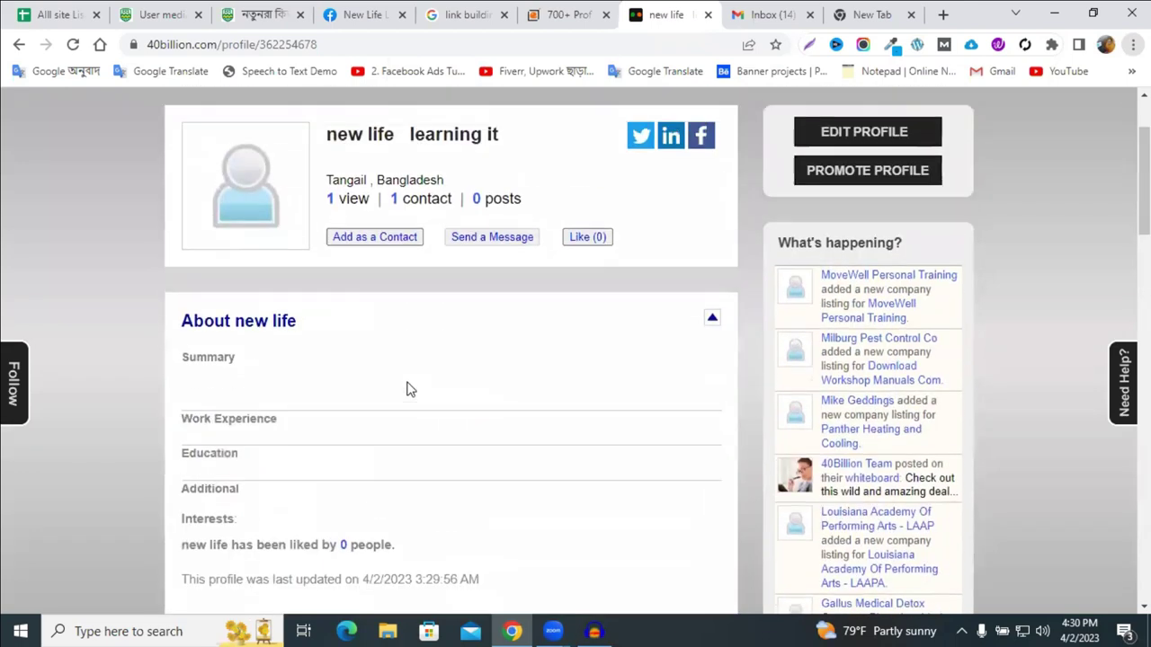
{"action": "scroll", "coordinate": [406, 389], "scroll_direction": "up", "scroll_amount": 2}
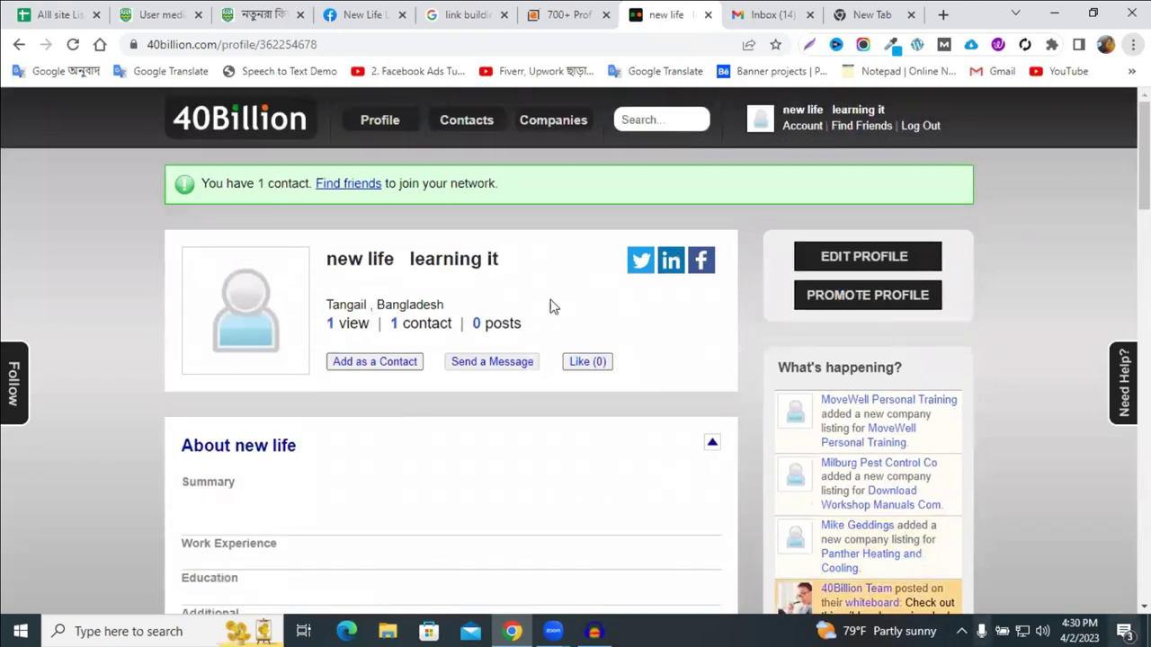
Paste the institute's Facebook post about its digital marketing course into the whiteboard text box and publish the post
{"action": "left_click", "coordinate": [360, 15]}
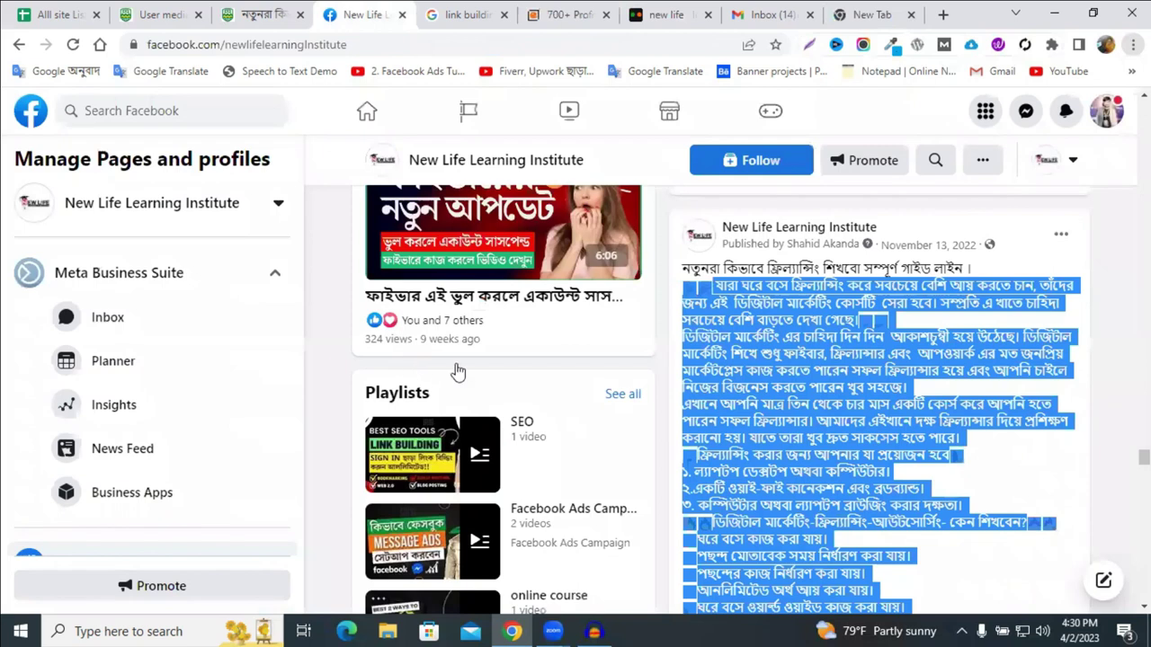
{"action": "left_click", "coordinate": [770, 13]}
{"action": "left_click", "coordinate": [665, 14]}
{"action": "scroll", "coordinate": [367, 437], "scroll_direction": "down", "scroll_amount": 4}
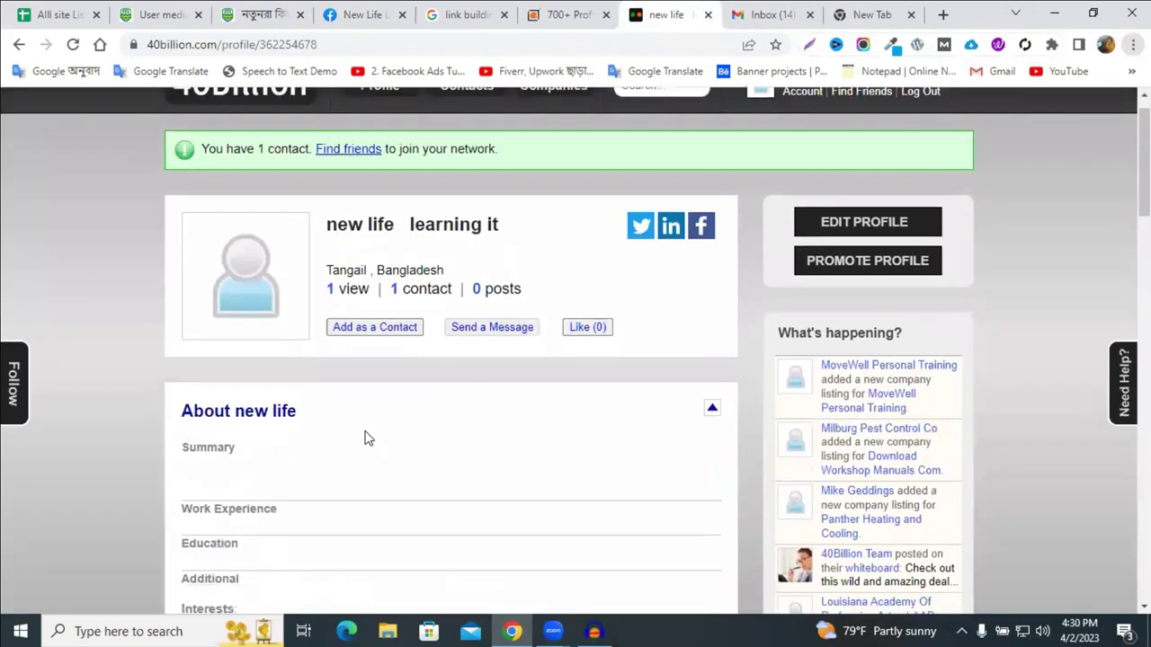
{"action": "scroll", "coordinate": [347, 416], "scroll_direction": "down", "scroll_amount": 3}
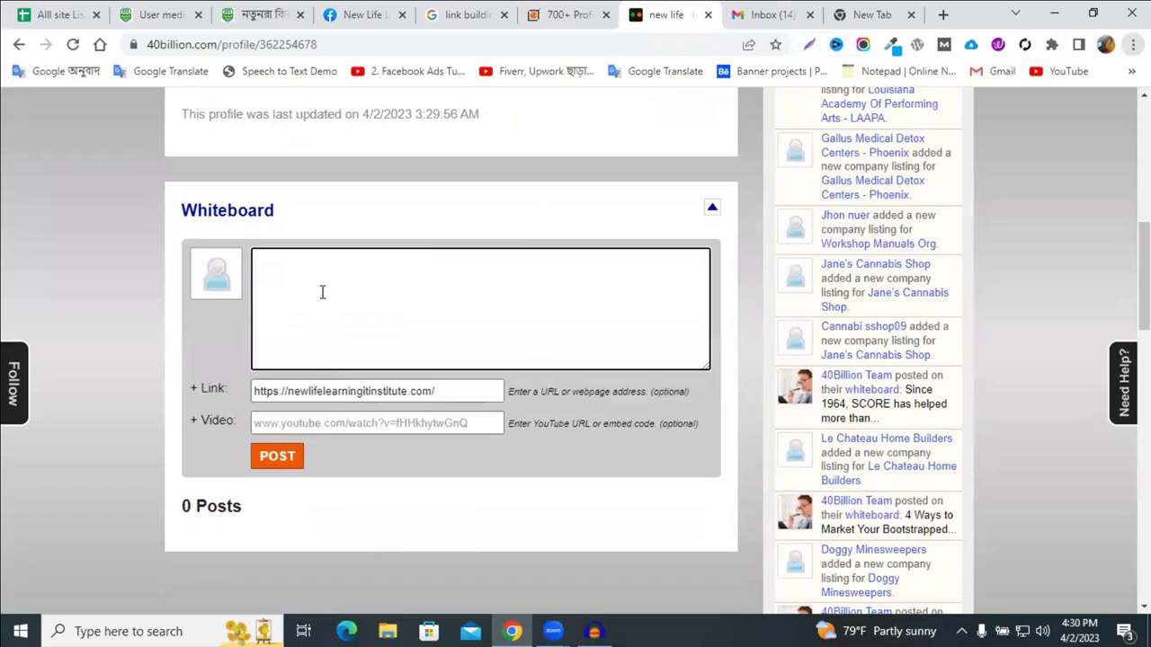
{"action": "left_click", "coordinate": [322, 294]}
{"action": "key", "text": "ctrl+v"}
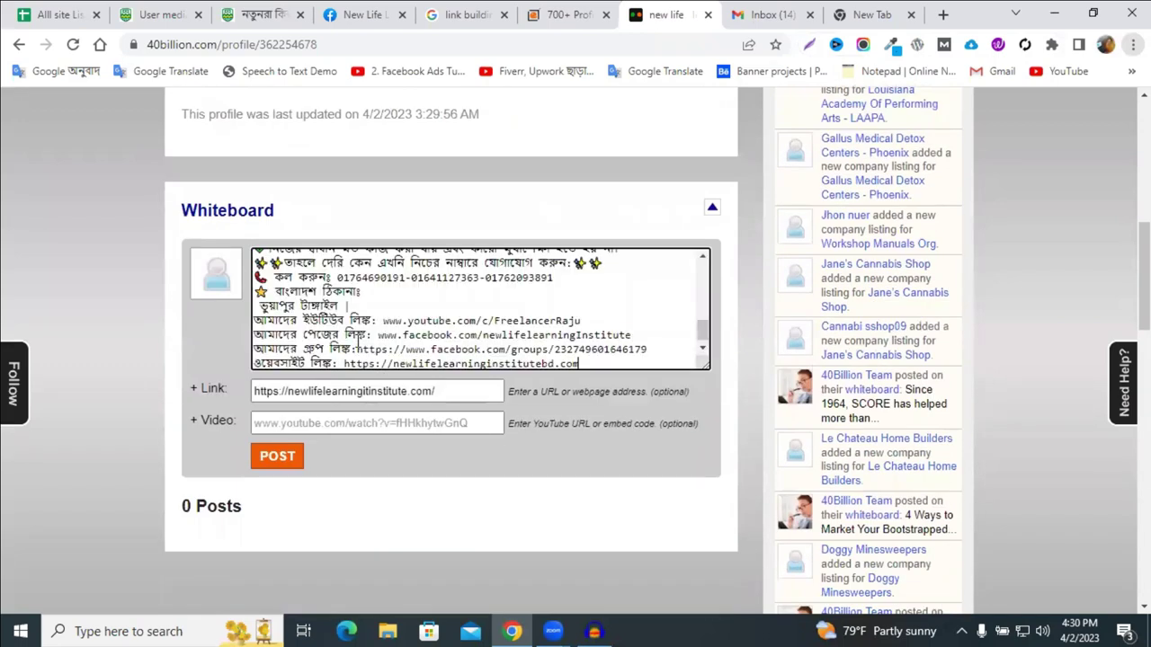
{"action": "left_click", "coordinate": [277, 459]}
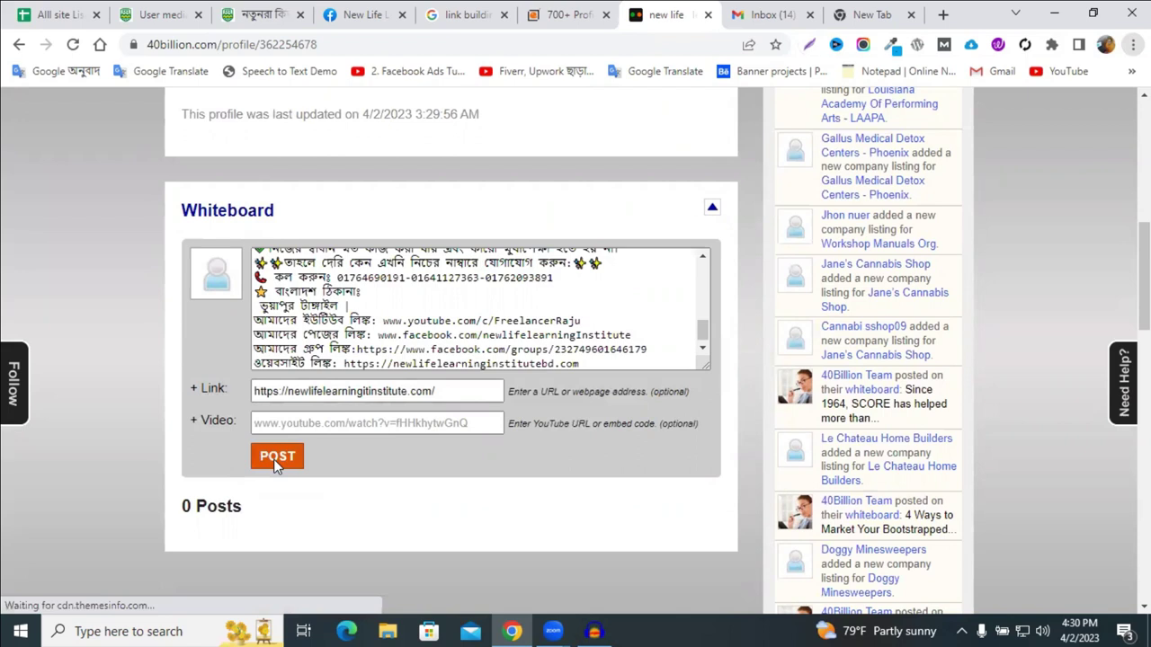
Open the full whiteboard post and examine its text and the website and social links at its end
{"action": "scroll", "coordinate": [909, 397], "scroll_direction": "down", "scroll_amount": 3}
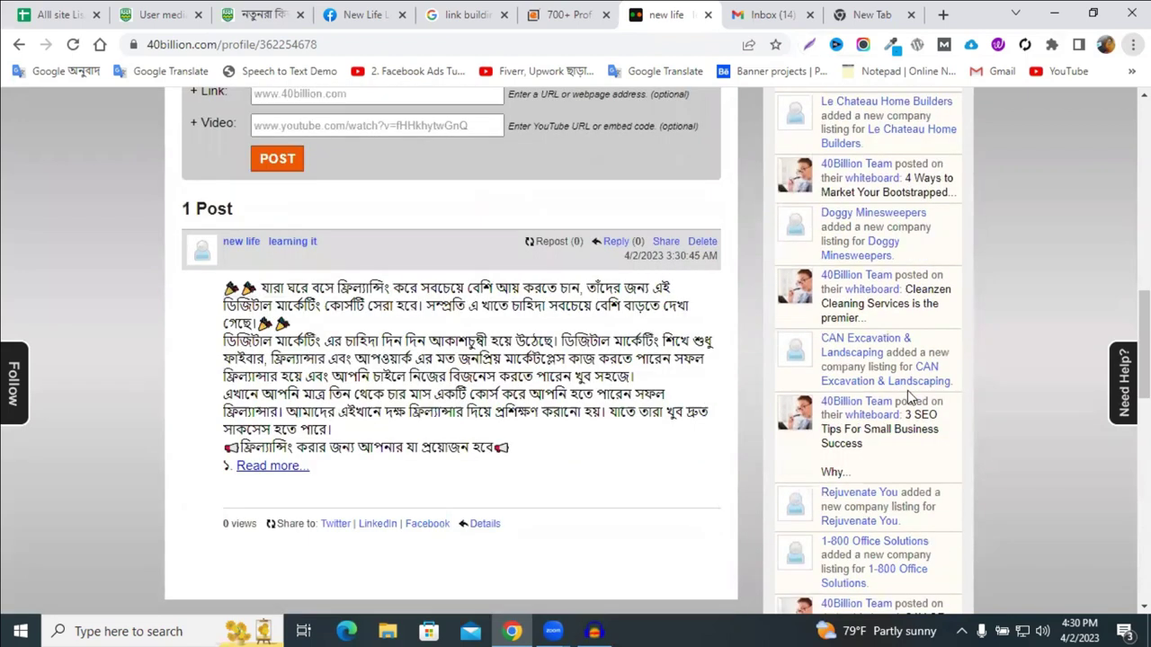
{"action": "scroll", "coordinate": [539, 360], "scroll_direction": "down", "scroll_amount": 2}
{"action": "left_click", "coordinate": [270, 298]}
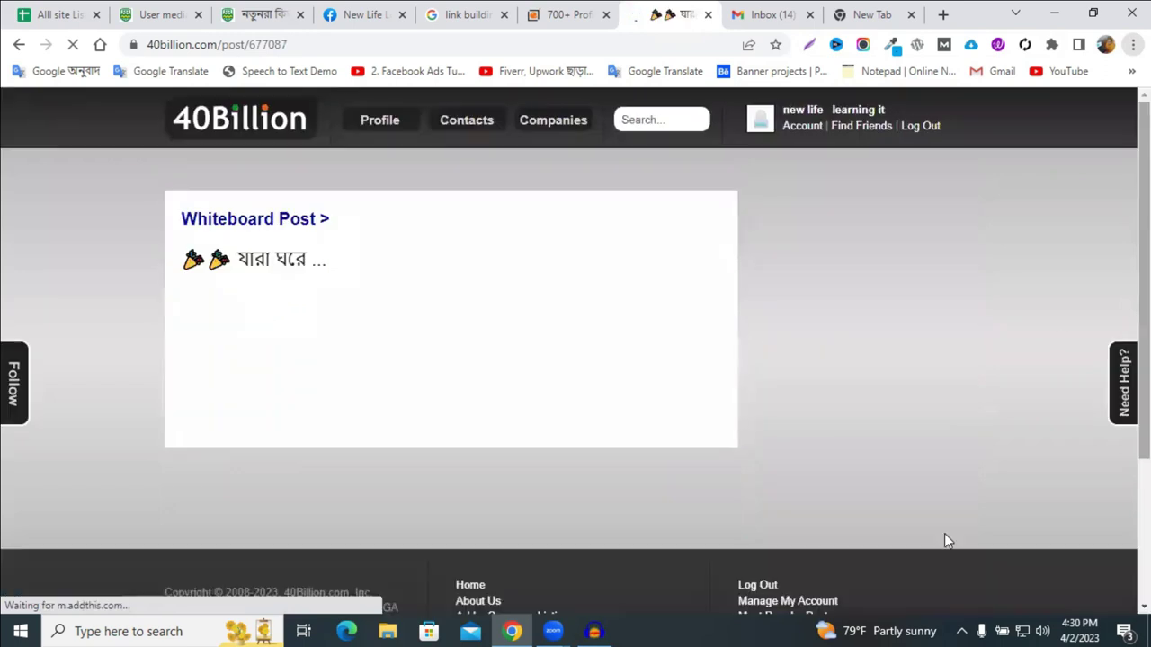
{"action": "scroll", "coordinate": [405, 261], "scroll_direction": "down", "scroll_amount": 3}
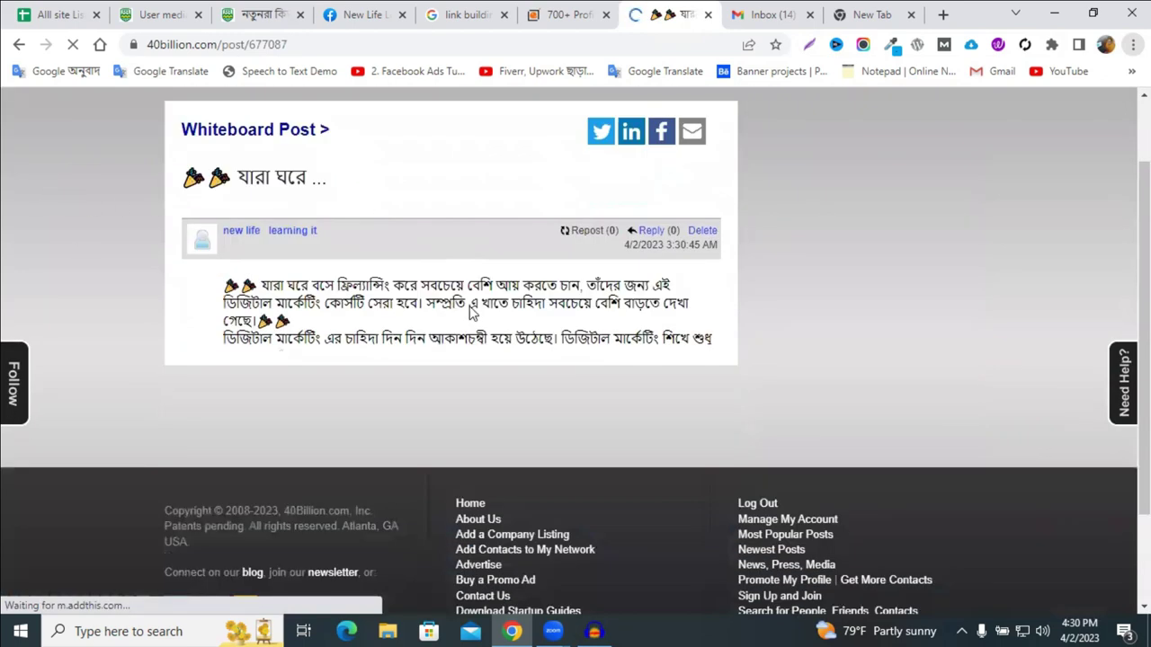
{"action": "scroll", "coordinate": [449, 250], "scroll_direction": "down", "scroll_amount": 7}
{"action": "scroll", "coordinate": [449, 250], "scroll_direction": "up", "scroll_amount": 2}
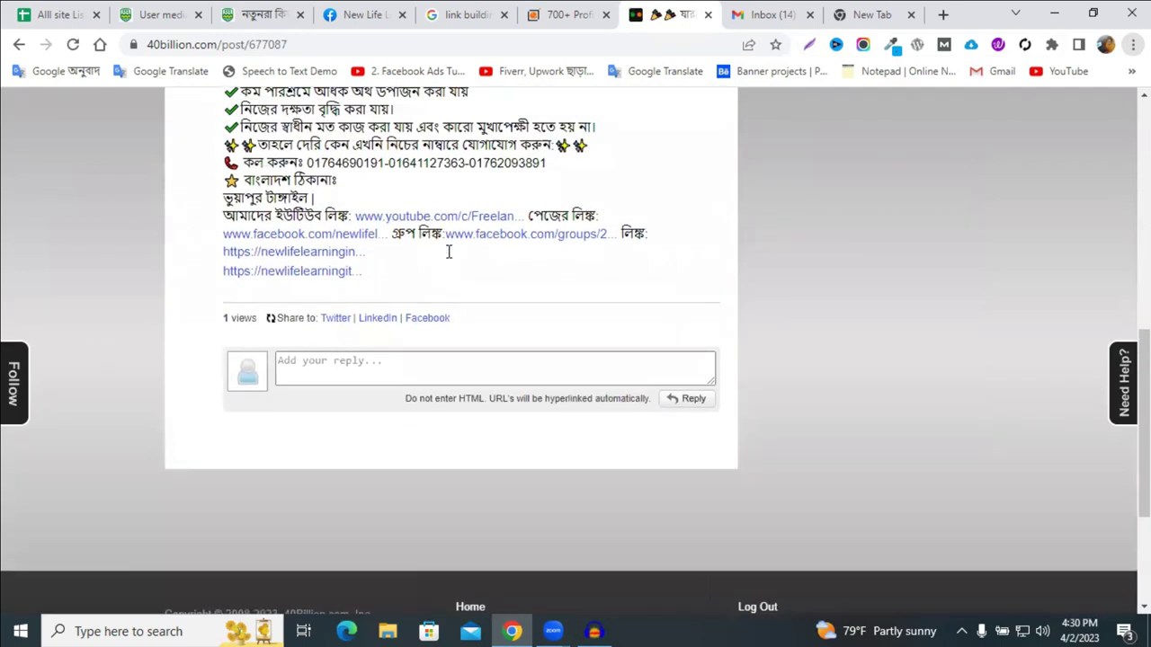
{"action": "scroll", "coordinate": [373, 307], "scroll_direction": "up", "scroll_amount": 10}
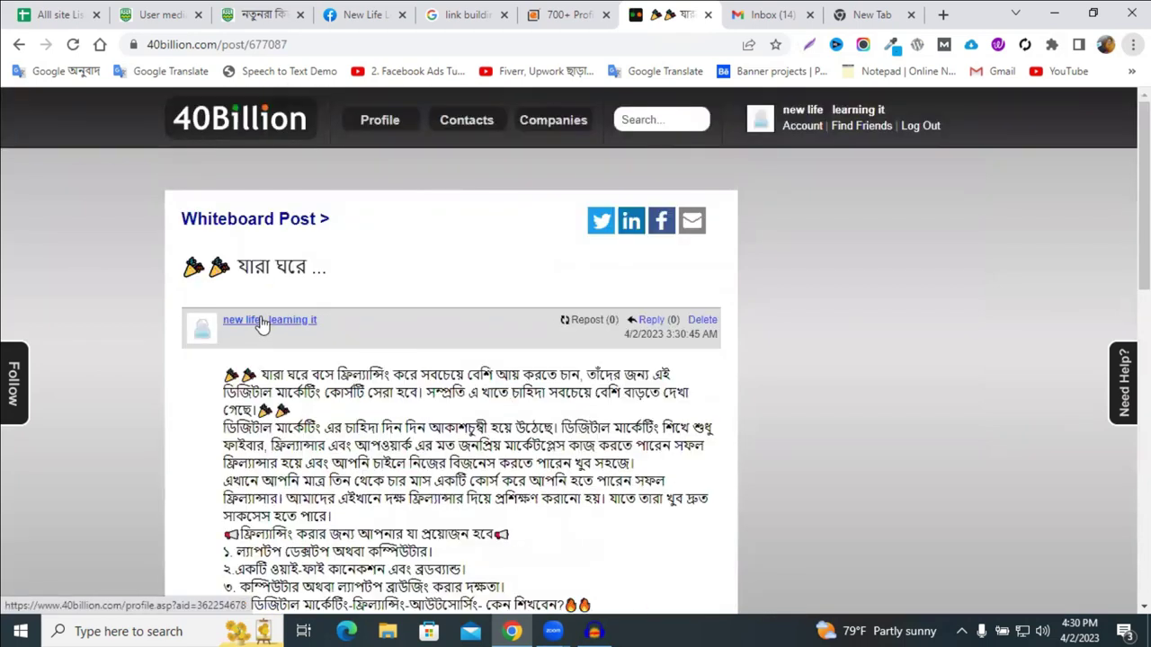
{"action": "scroll", "coordinate": [516, 368], "scroll_direction": "down", "scroll_amount": 10}
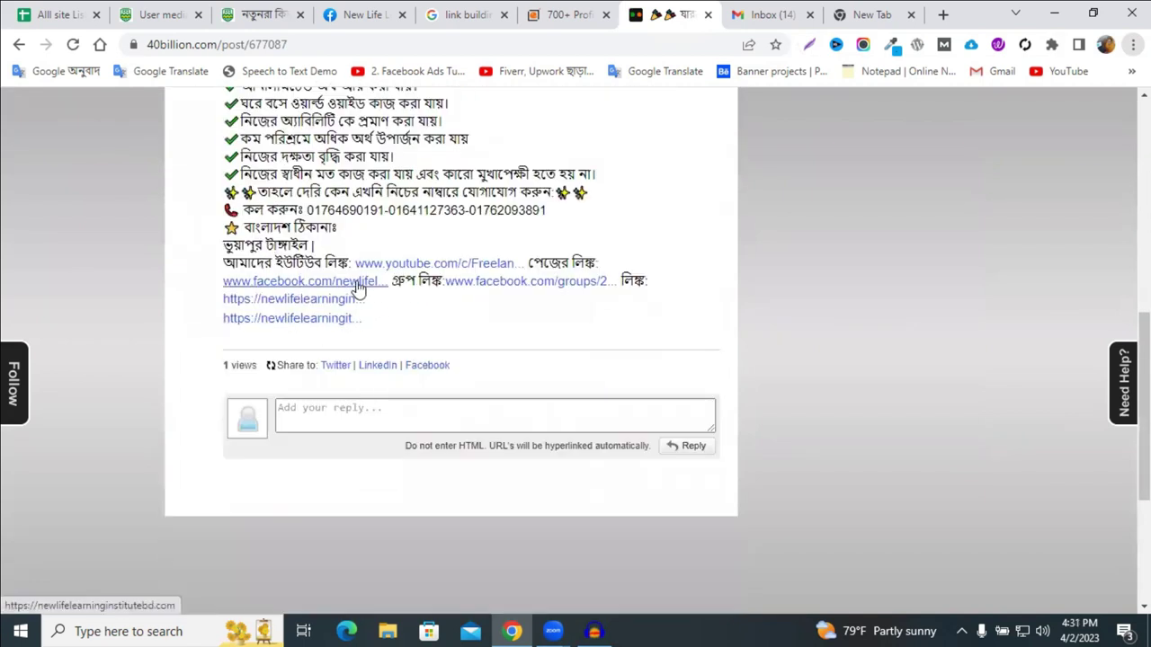
{"action": "scroll", "coordinate": [357, 288], "scroll_direction": "up", "scroll_amount": 10}
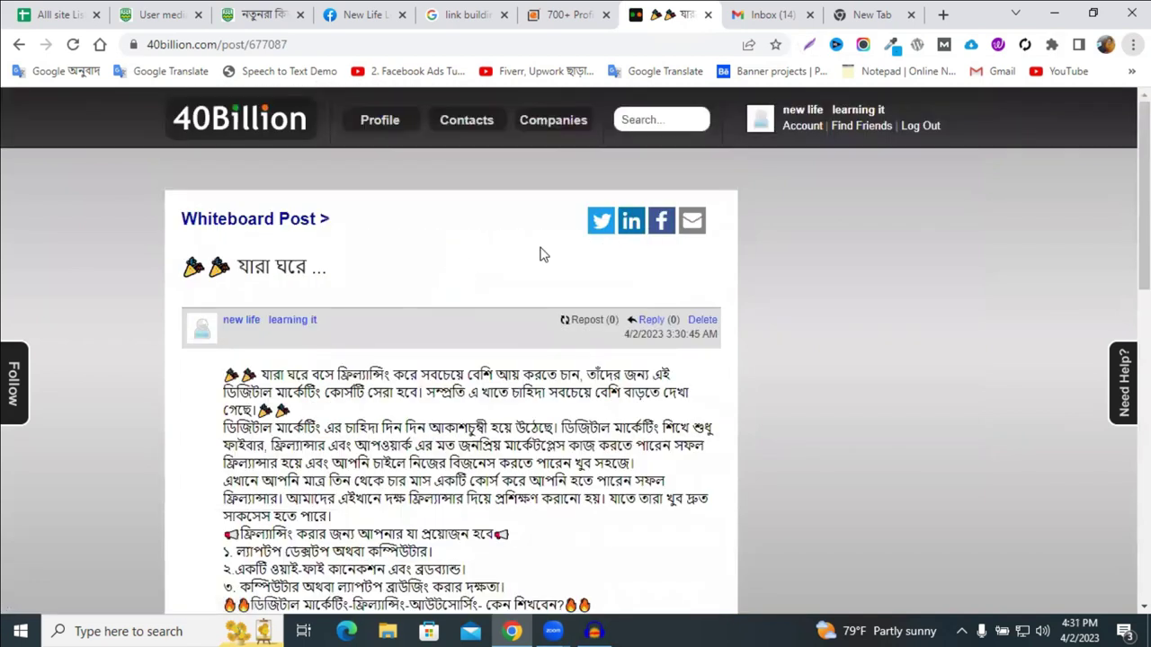
{"action": "scroll", "coordinate": [483, 315], "scroll_direction": "down", "scroll_amount": 3}
{"action": "scroll", "coordinate": [987, 306], "scroll_direction": "up", "scroll_amount": 3}
{"action": "scroll", "coordinate": [609, 343], "scroll_direction": "down", "scroll_amount": 2}
{"action": "scroll", "coordinate": [609, 343], "scroll_direction": "up", "scroll_amount": 2}
Return to the member's profile page and review its sections and the published whiteboard post
{"action": "left_click", "coordinate": [815, 111]}
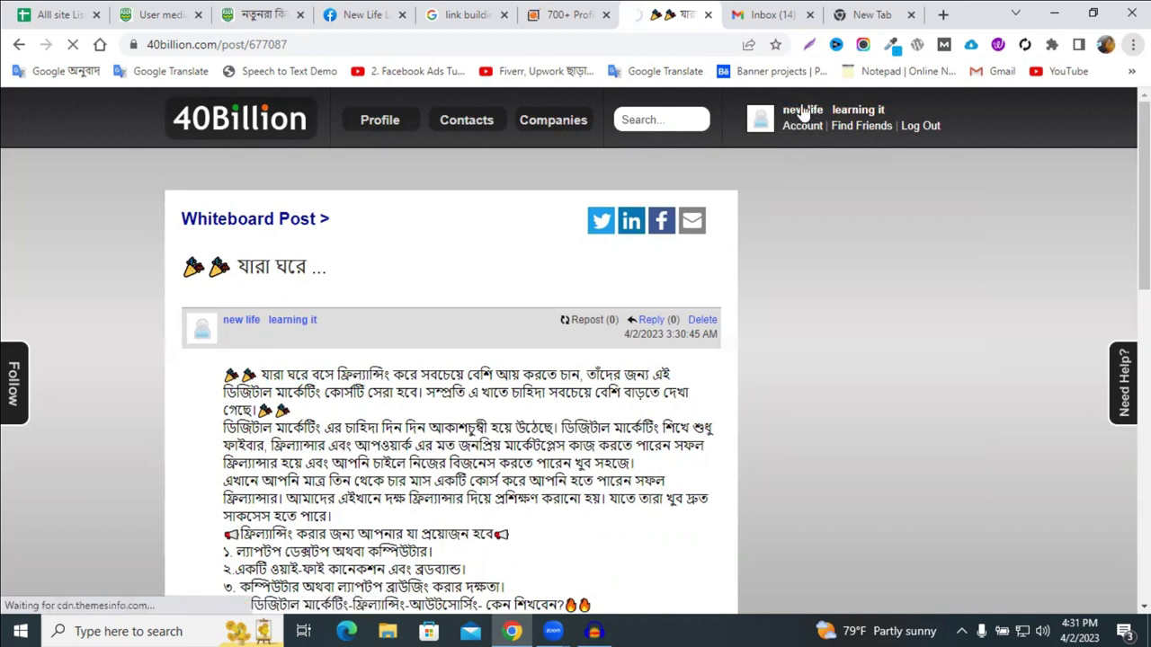
{"action": "scroll", "coordinate": [623, 341], "scroll_direction": "down", "scroll_amount": 3}
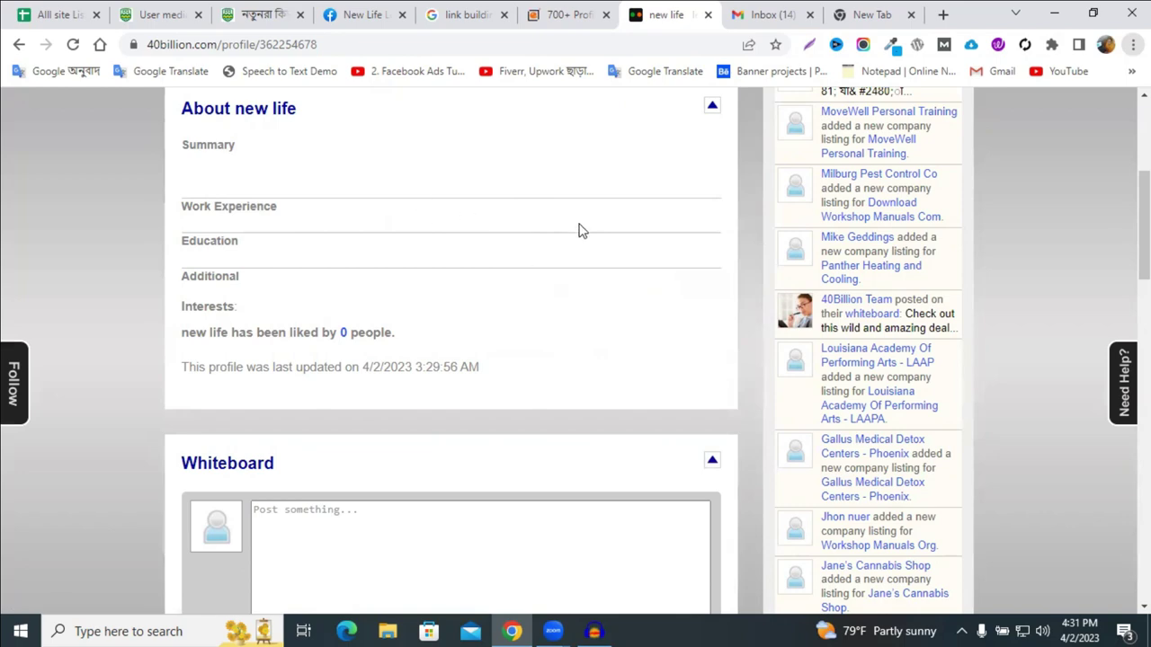
{"action": "scroll", "coordinate": [580, 230], "scroll_direction": "down", "scroll_amount": 8}
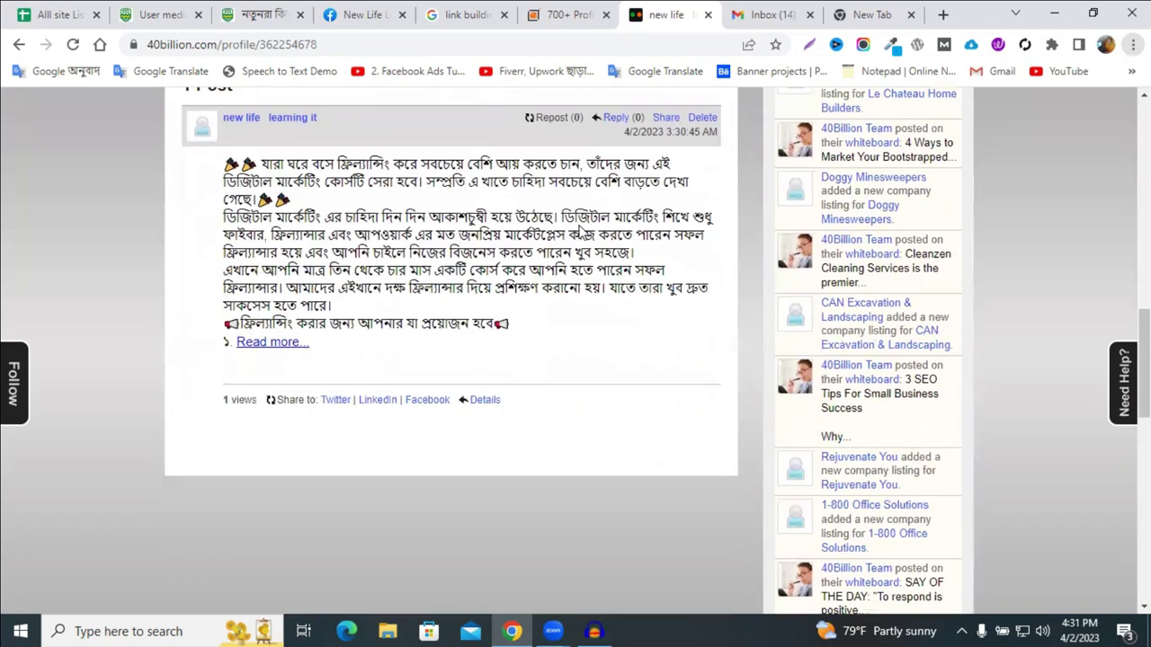
{"action": "scroll", "coordinate": [583, 233], "scroll_direction": "up", "scroll_amount": 10}
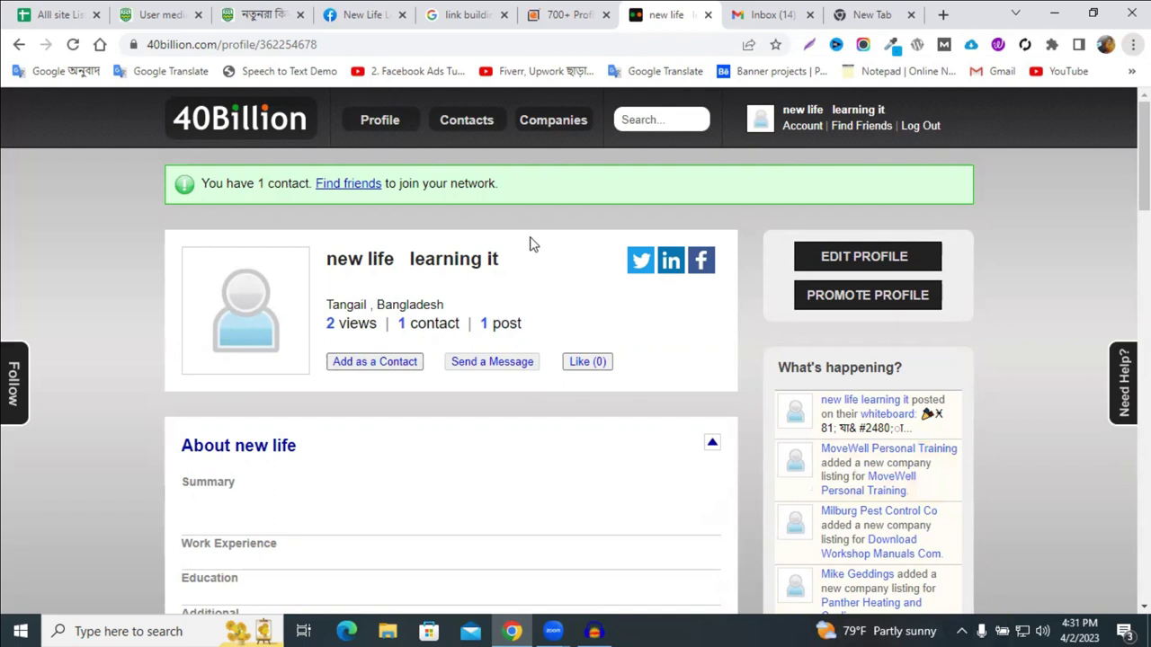
{"action": "scroll", "coordinate": [494, 297], "scroll_direction": "down", "scroll_amount": 3}
{"action": "scroll", "coordinate": [494, 297], "scroll_direction": "up", "scroll_amount": 3}
Close the blank tab and the Gmail inbox, and switch to the list of profile creation sites
{"action": "left_click", "coordinate": [911, 15]}
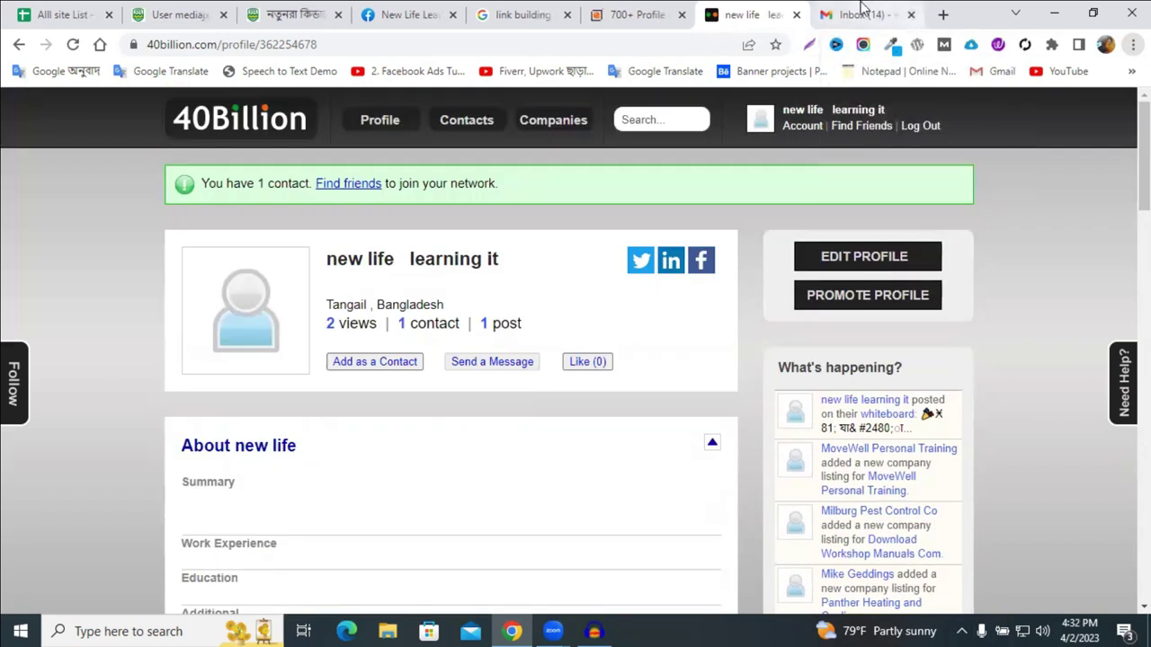
{"action": "left_click", "coordinate": [911, 15]}
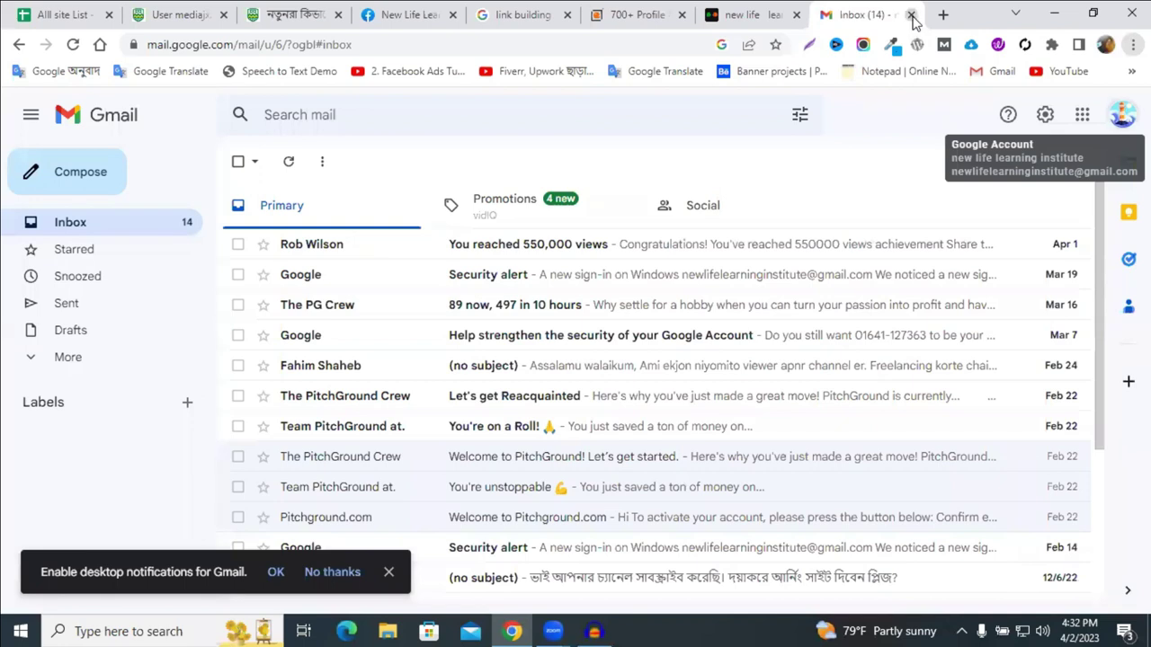
{"action": "left_click", "coordinate": [910, 15]}
{"action": "left_click", "coordinate": [784, 16]}
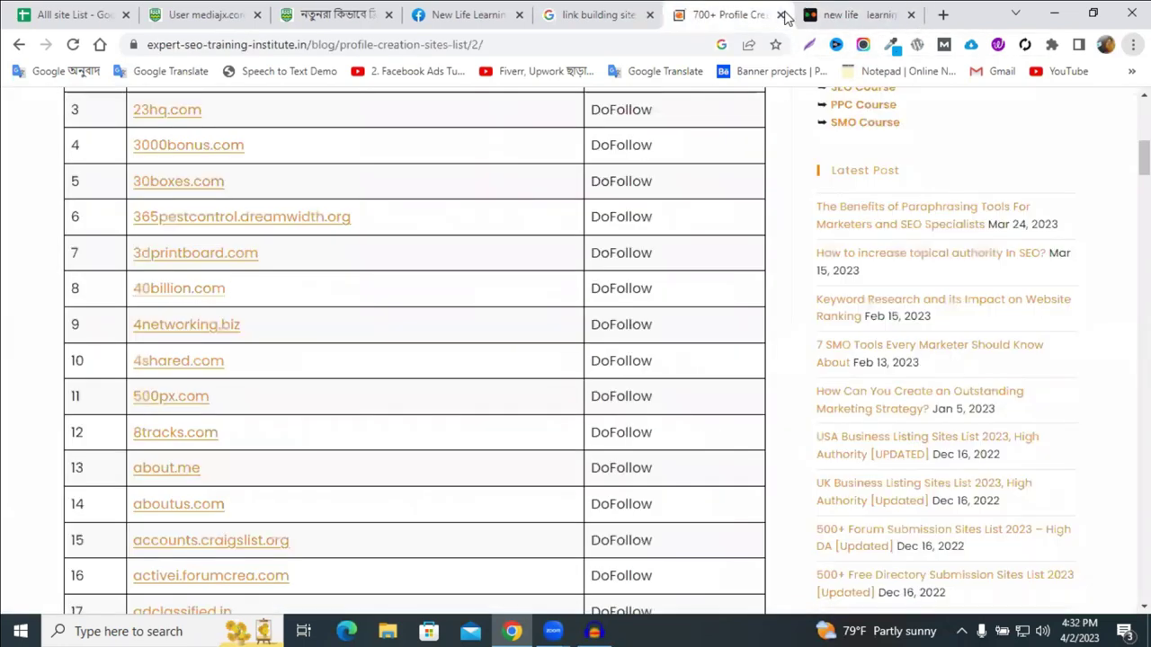
Close the profile creation sites list, the link building search and the institute's Facebook page, leaving the 40Billion profile open
{"action": "left_click", "coordinate": [781, 15]}
{"action": "left_click", "coordinate": [650, 15]}
{"action": "left_click", "coordinate": [503, 16]}
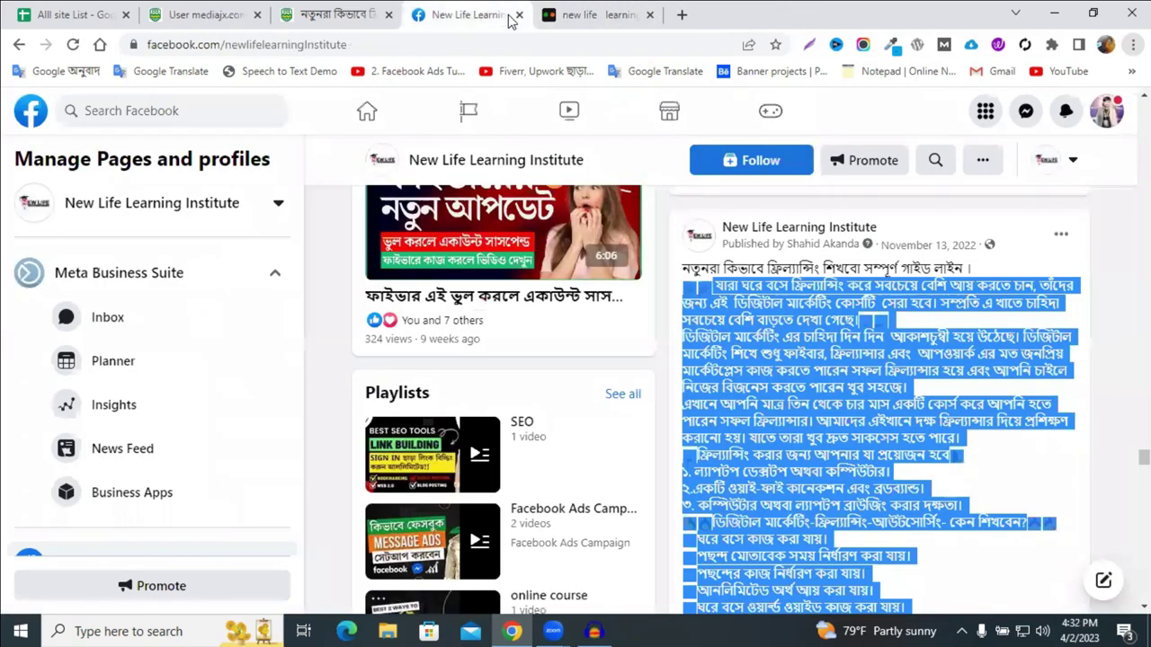
{"action": "left_click", "coordinate": [518, 14]}
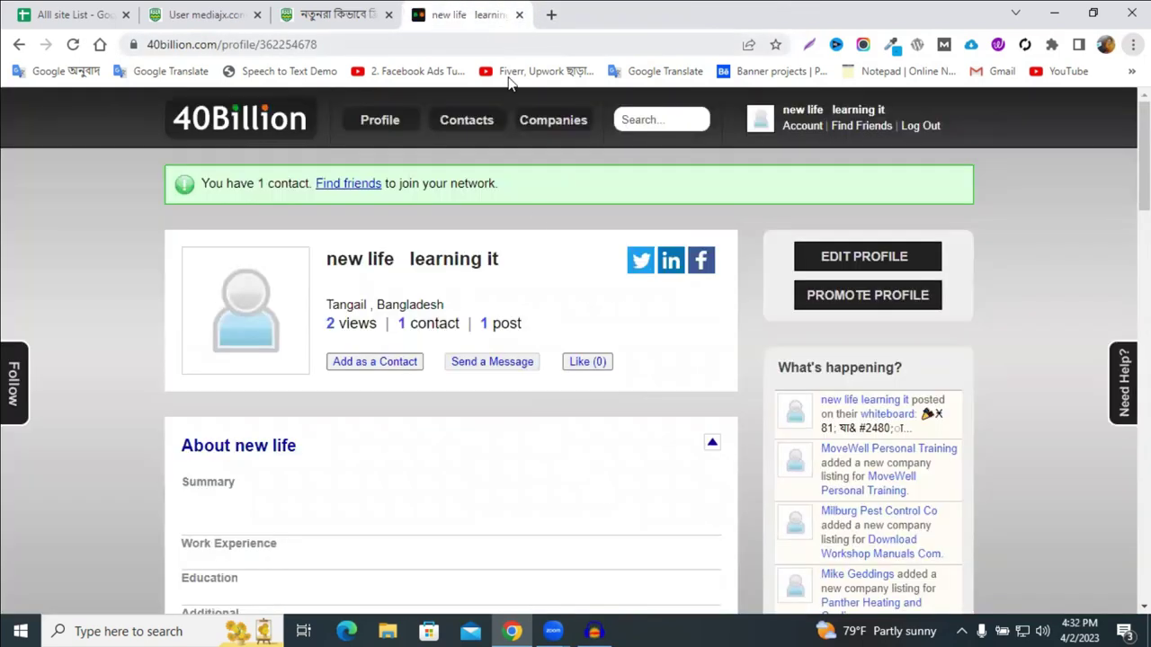
{"action": "scroll", "coordinate": [644, 268], "scroll_direction": "down", "scroll_amount": 3}
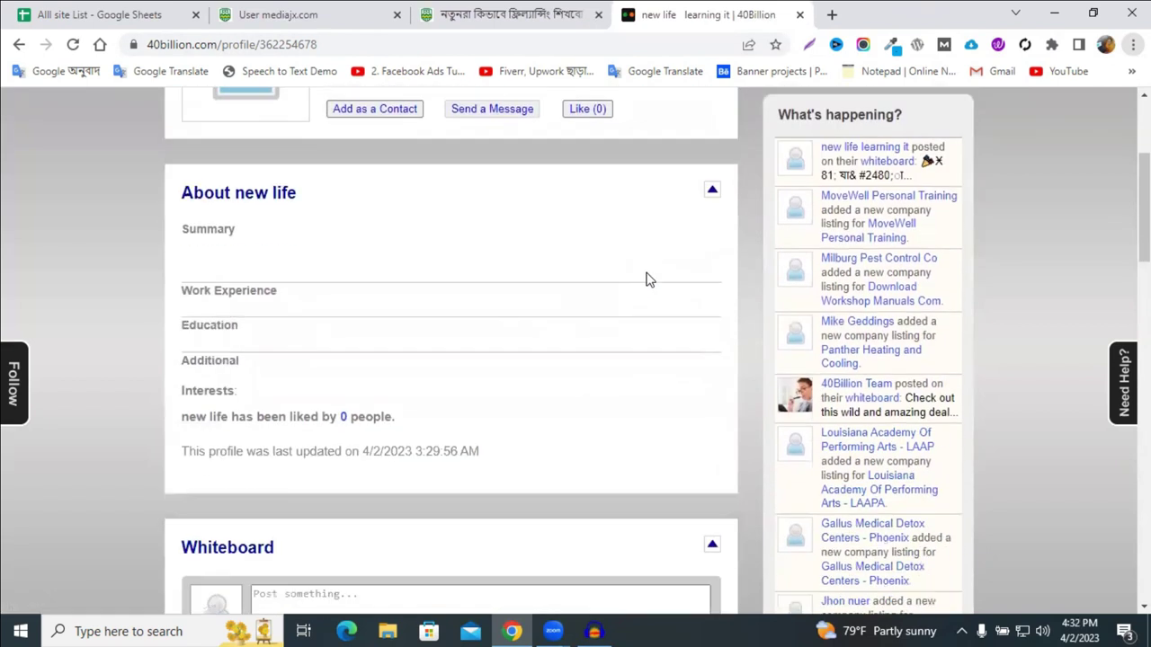
{"action": "scroll", "coordinate": [648, 275], "scroll_direction": "up", "scroll_amount": 3}
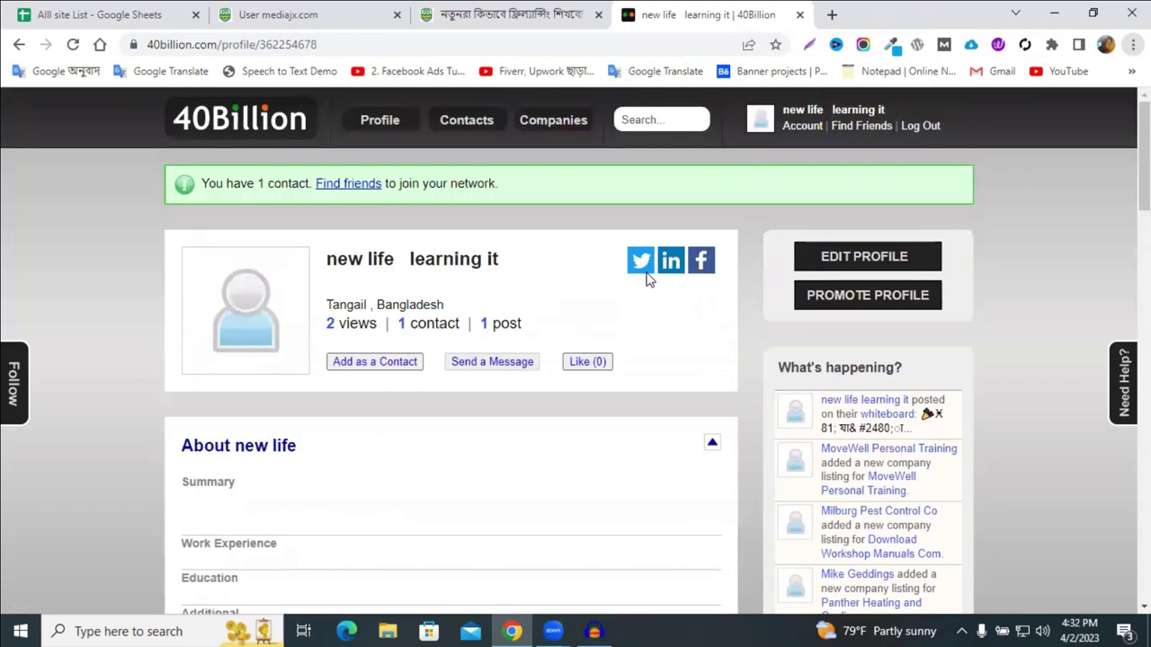
Open Google Drive in a new browser tab from the list of Google apps
{"action": "left_click", "coordinate": [829, 13]}
{"action": "left_click", "coordinate": [589, 9]}
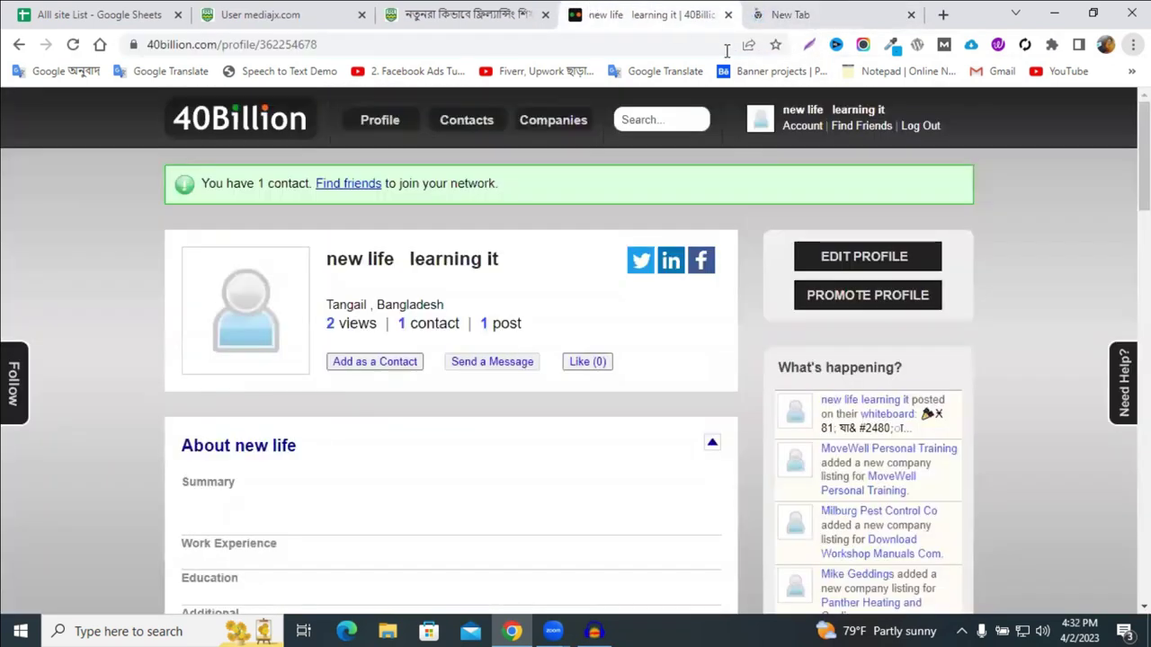
{"action": "left_click", "coordinate": [802, 13]}
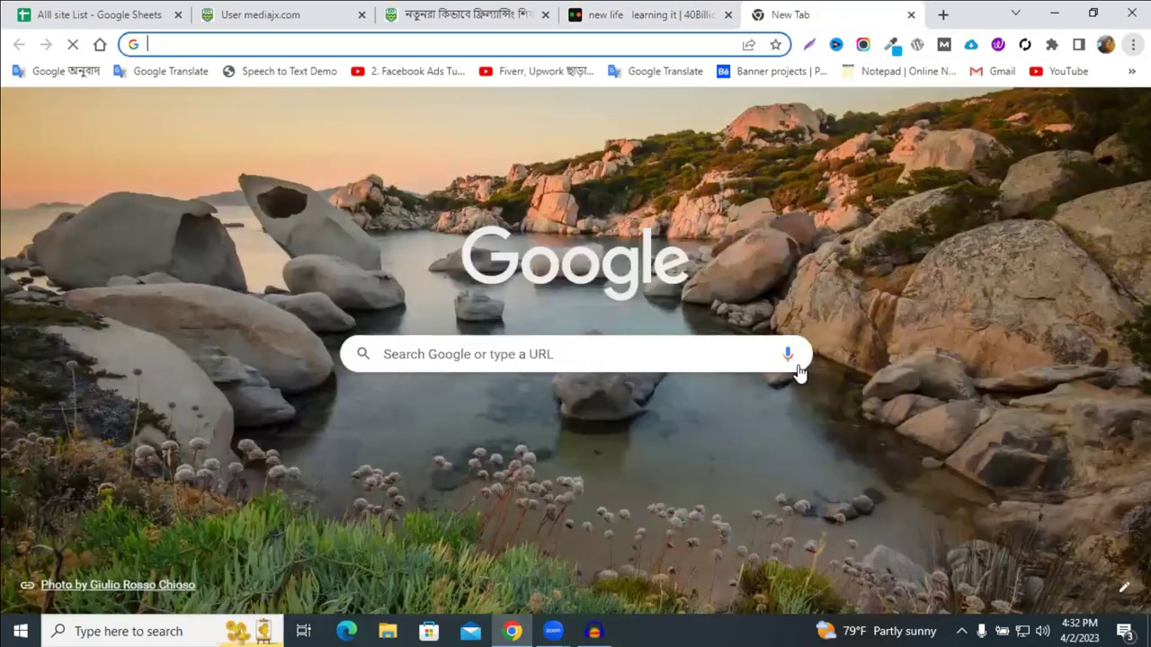
{"action": "left_click", "coordinate": [668, 12]}
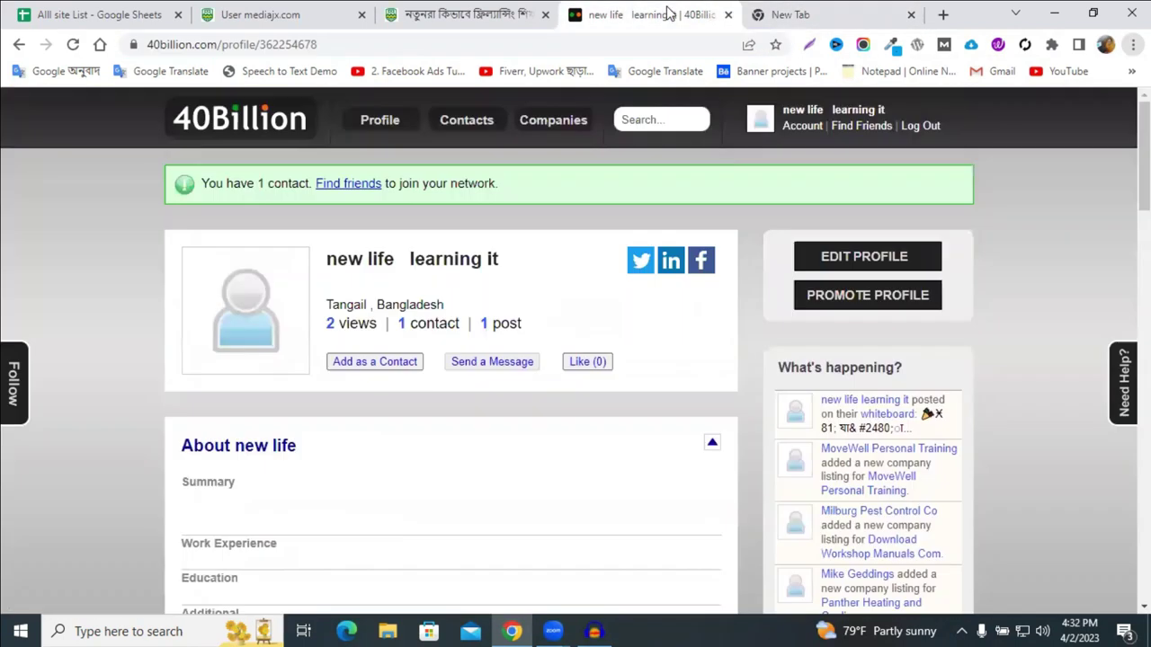
{"action": "left_click", "coordinate": [798, 13]}
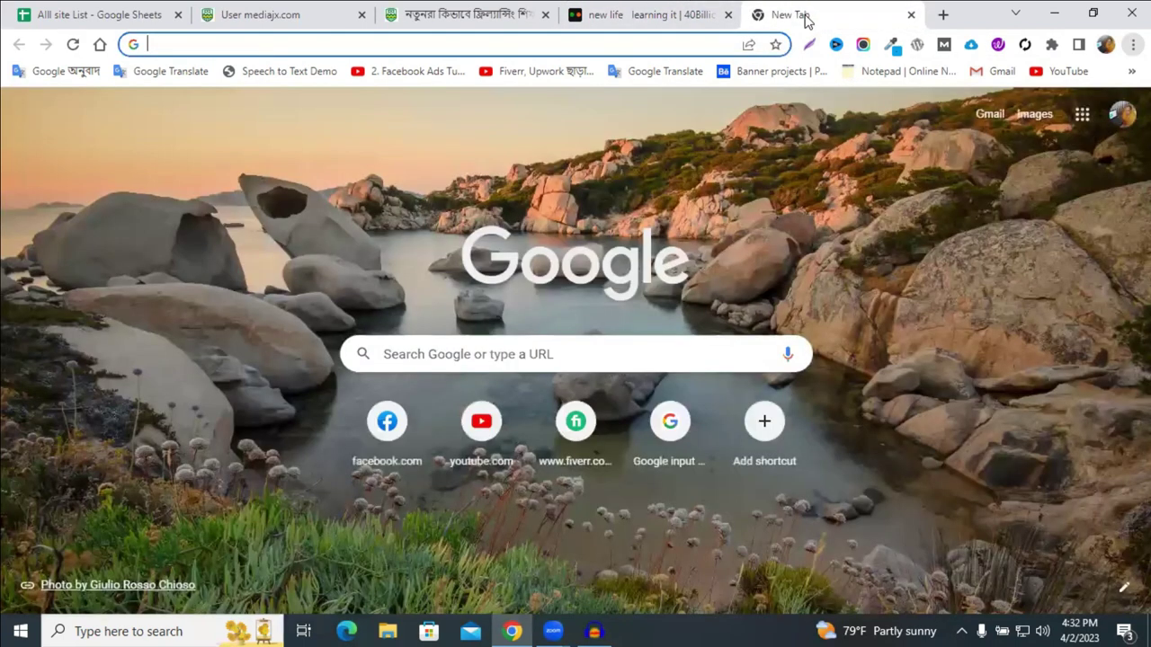
{"action": "left_click", "coordinate": [1119, 119]}
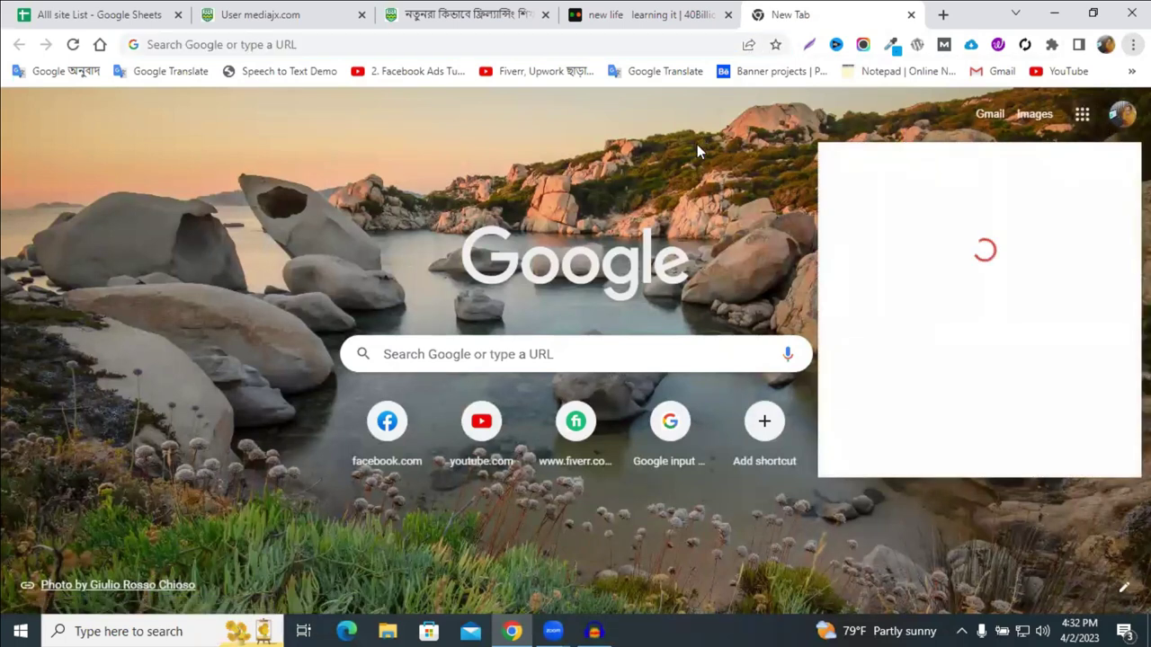
{"action": "left_click", "coordinate": [1084, 117]}
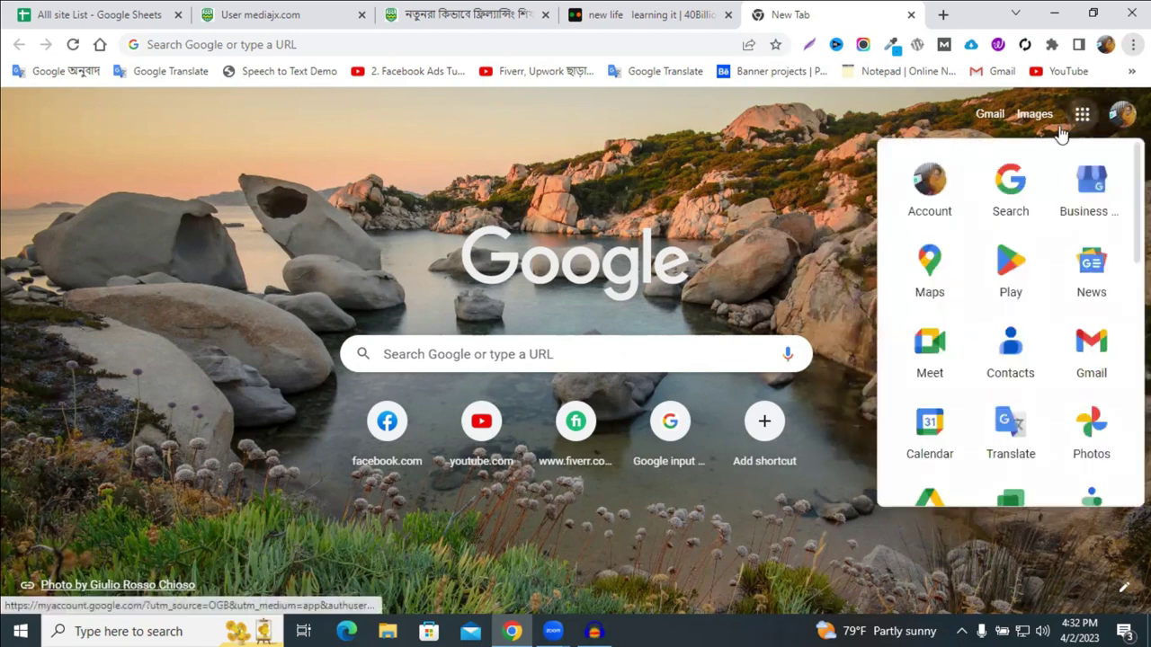
{"action": "left_click", "coordinate": [931, 502]}
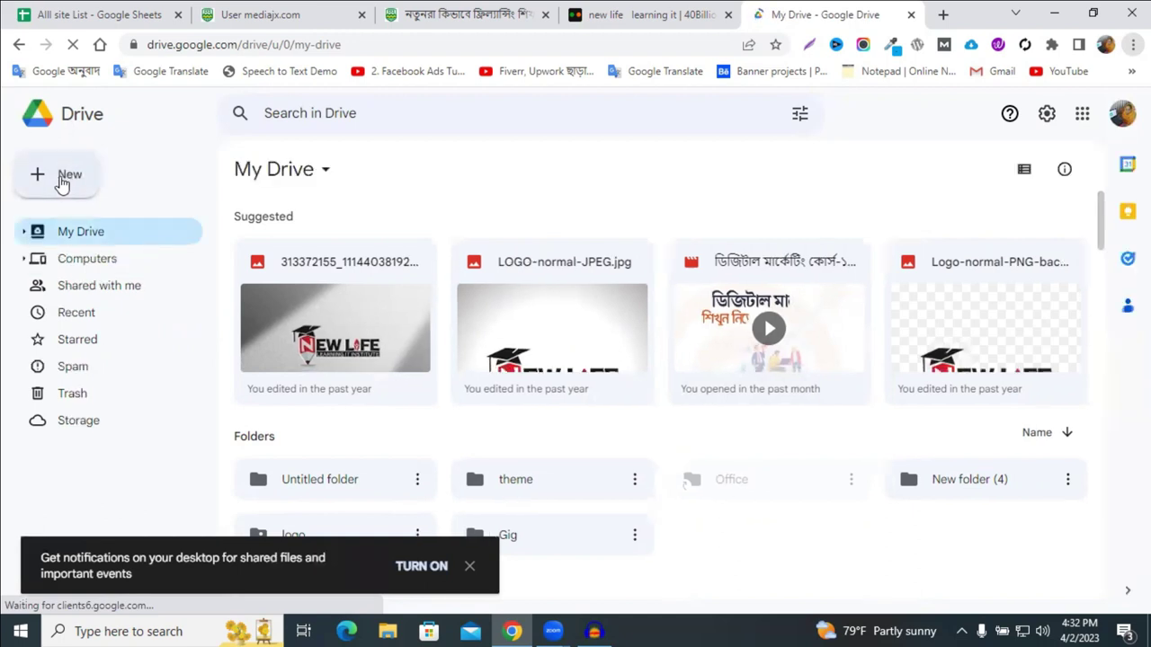
Create a blank Google Sheets spreadsheet from Drive and close the My Drive tab
{"action": "left_click", "coordinate": [62, 183]}
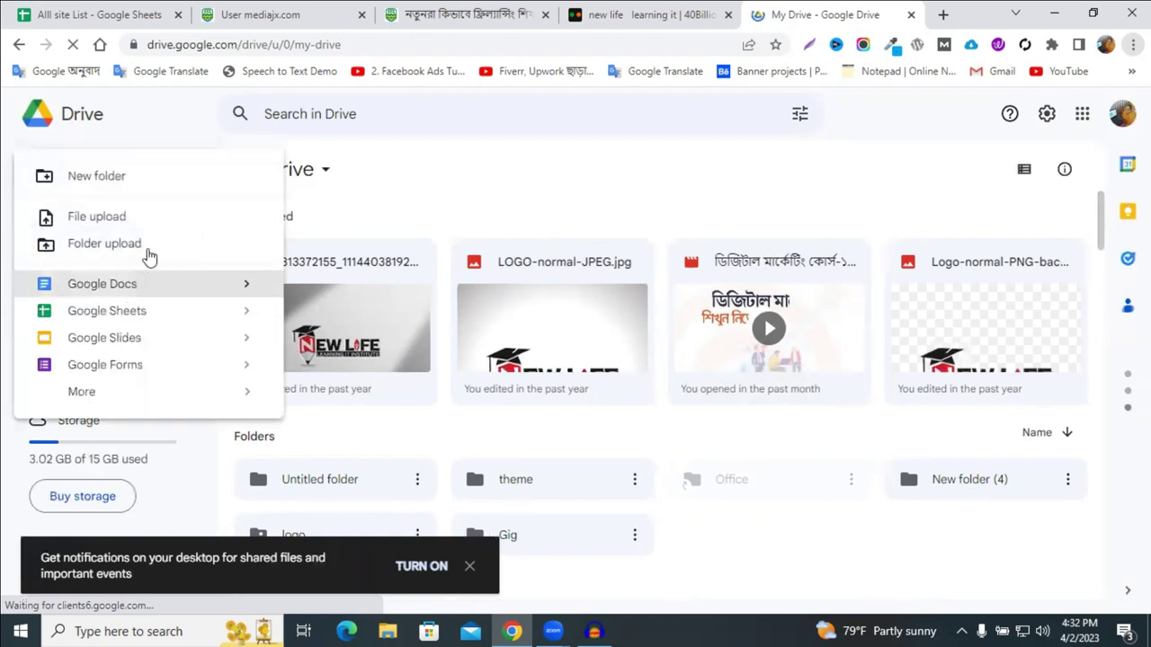
{"action": "left_click", "coordinate": [119, 310]}
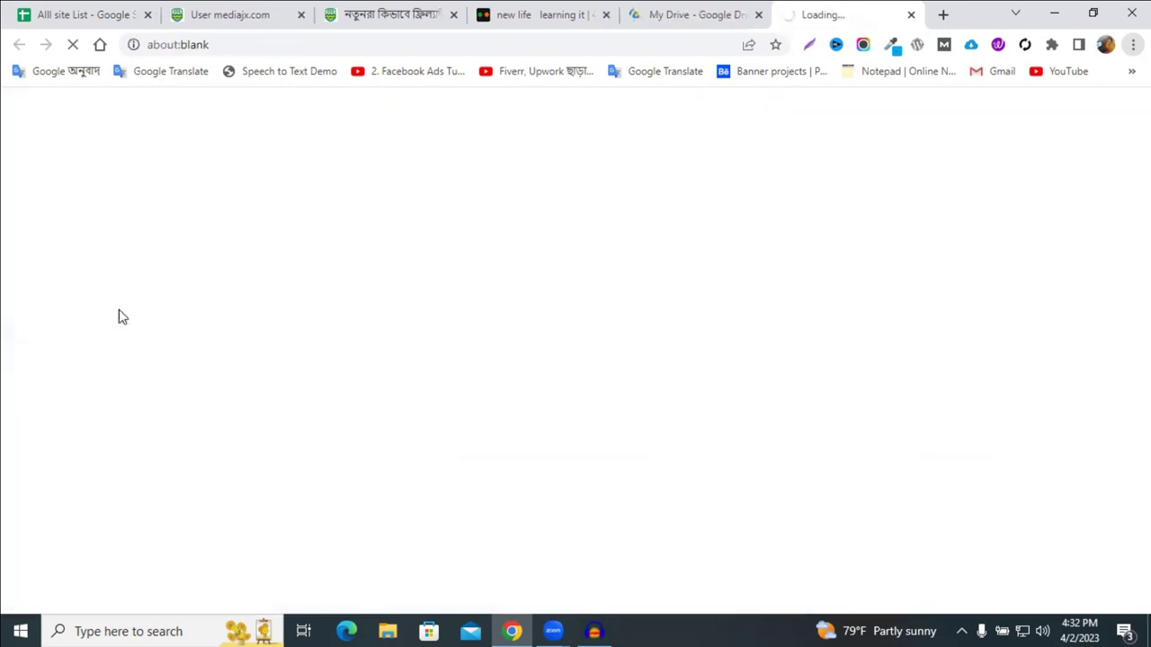
{"action": "left_click", "coordinate": [757, 17]}
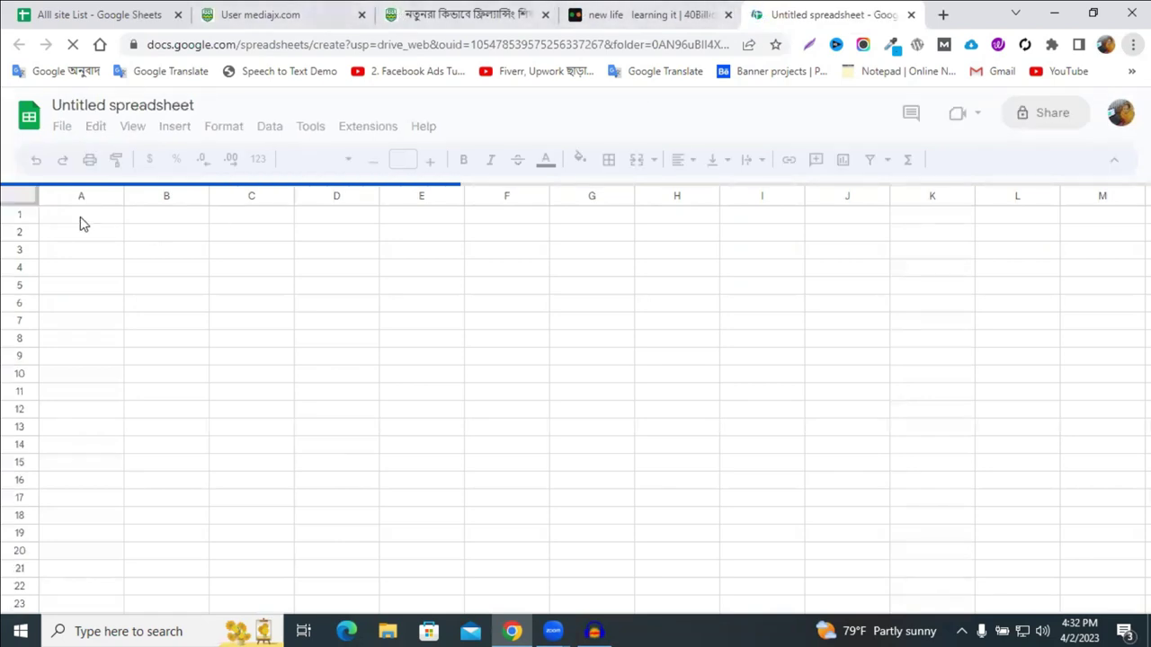
Rename the untitled spreadsheet as "Link building work proof:"
{"action": "left_click", "coordinate": [128, 108]}
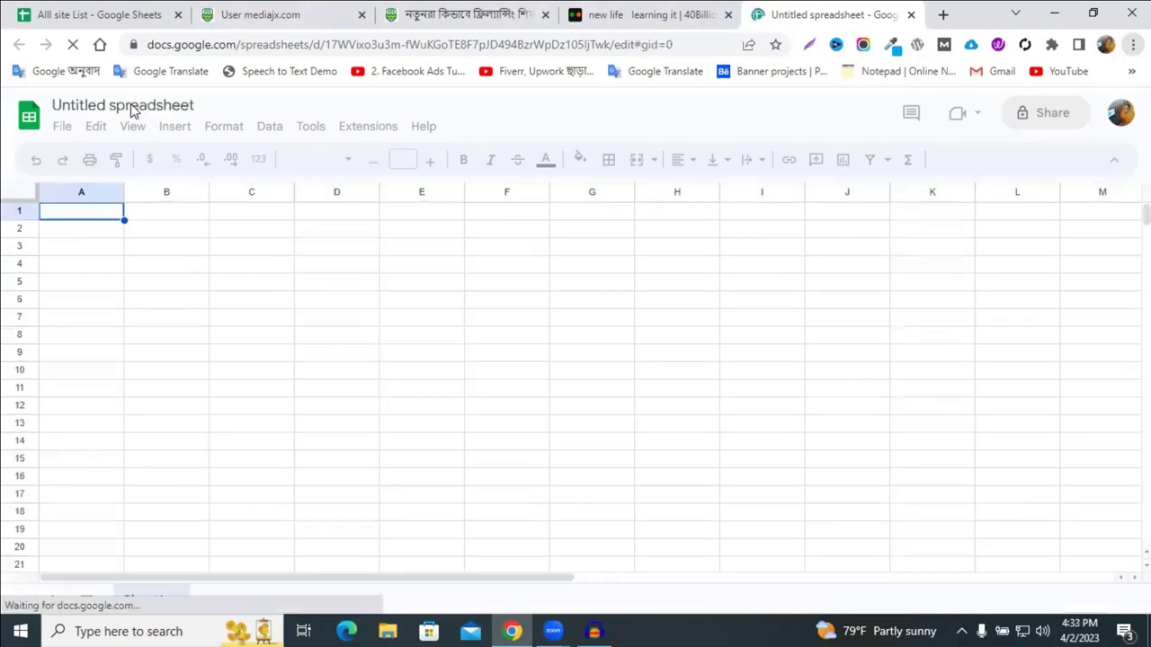
{"action": "left_click", "coordinate": [131, 111]}
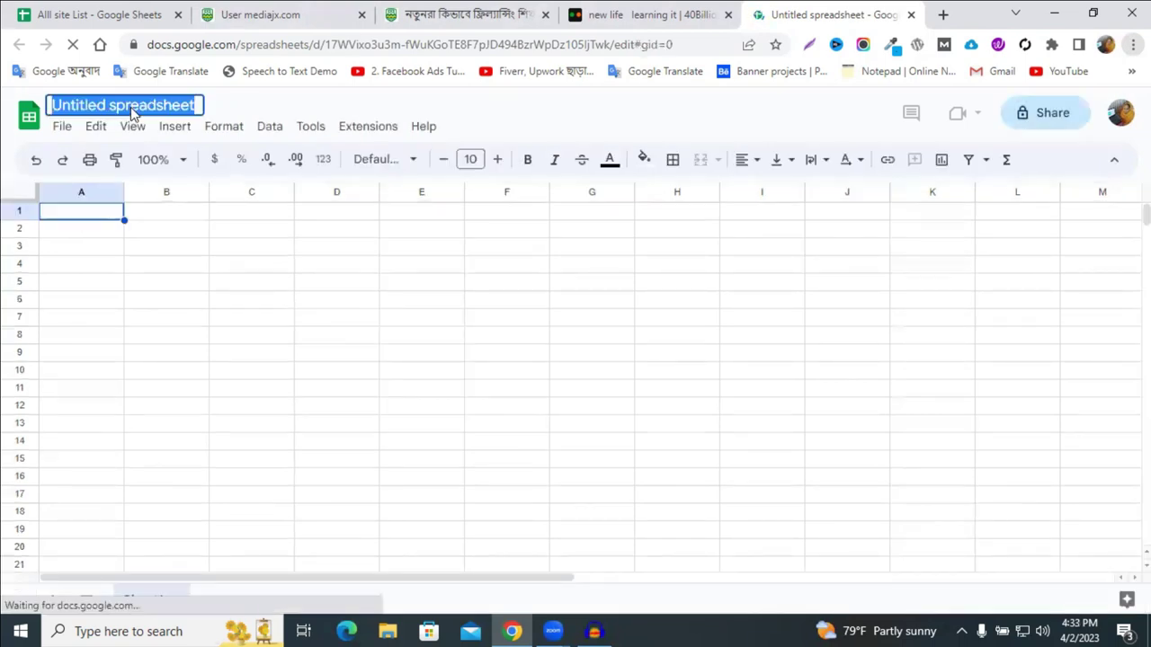
{"action": "type", "text": "in"}
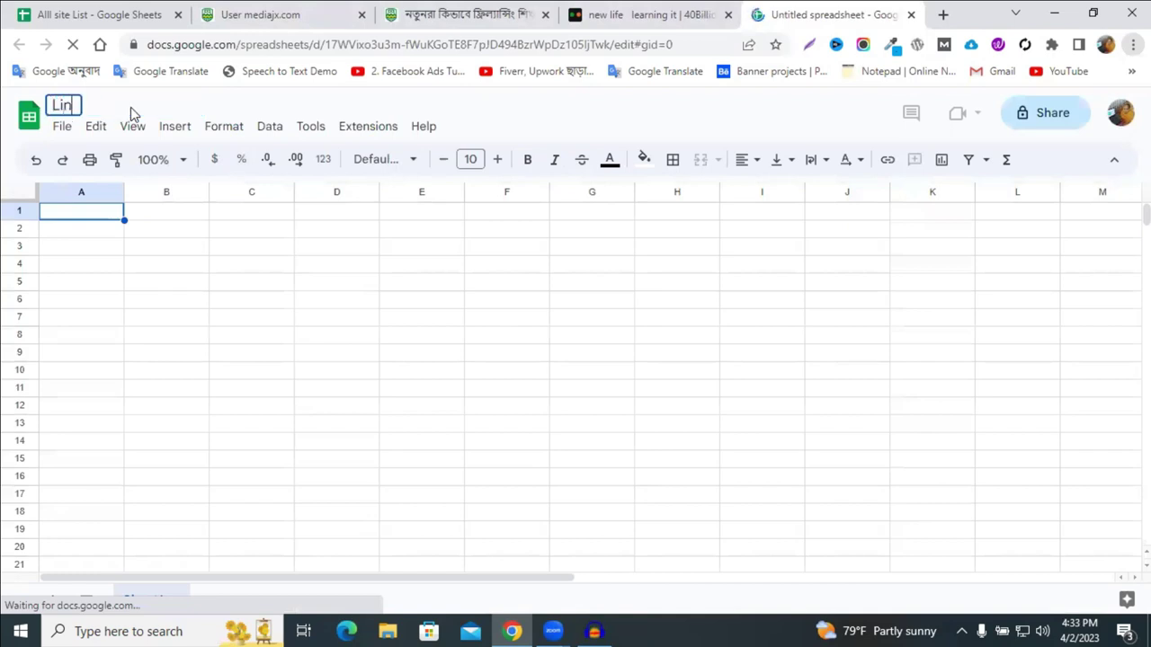
{"action": "type", "text": "k building"}
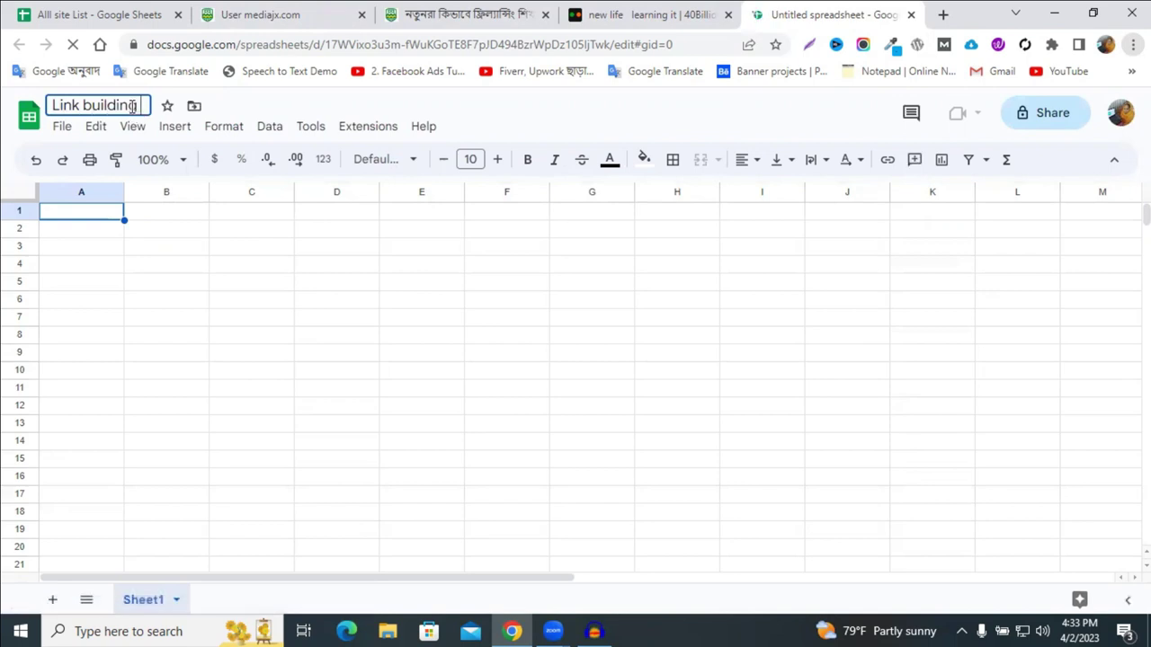
{"action": "type", "text": " work p"}
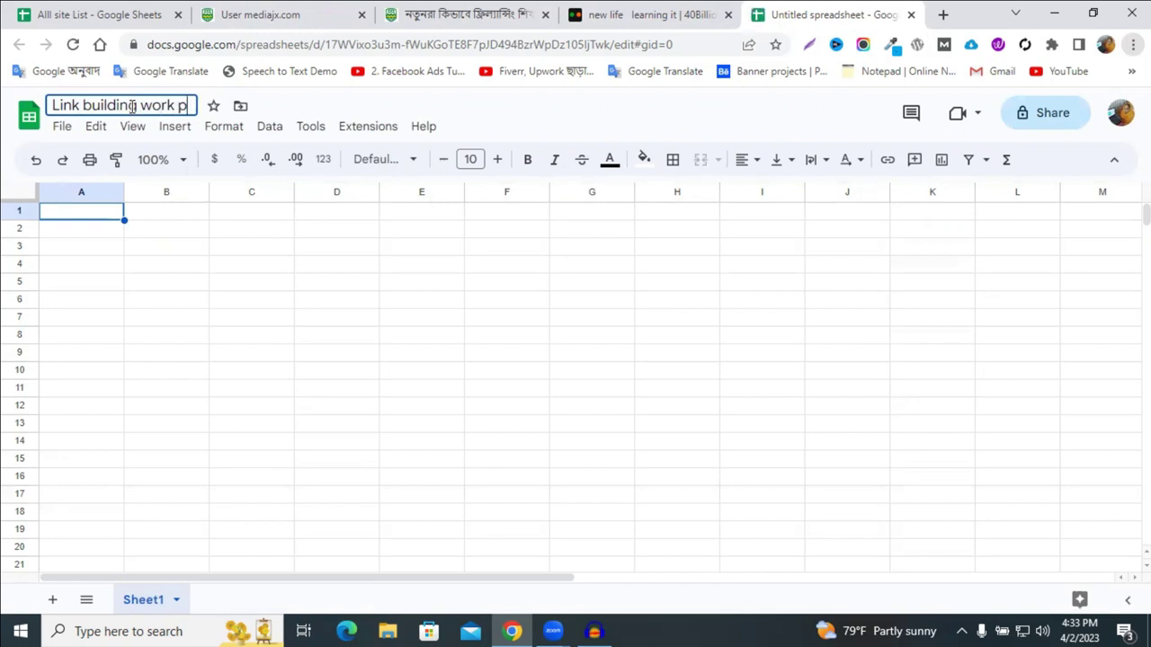
{"action": "type", "text": "roof:"}
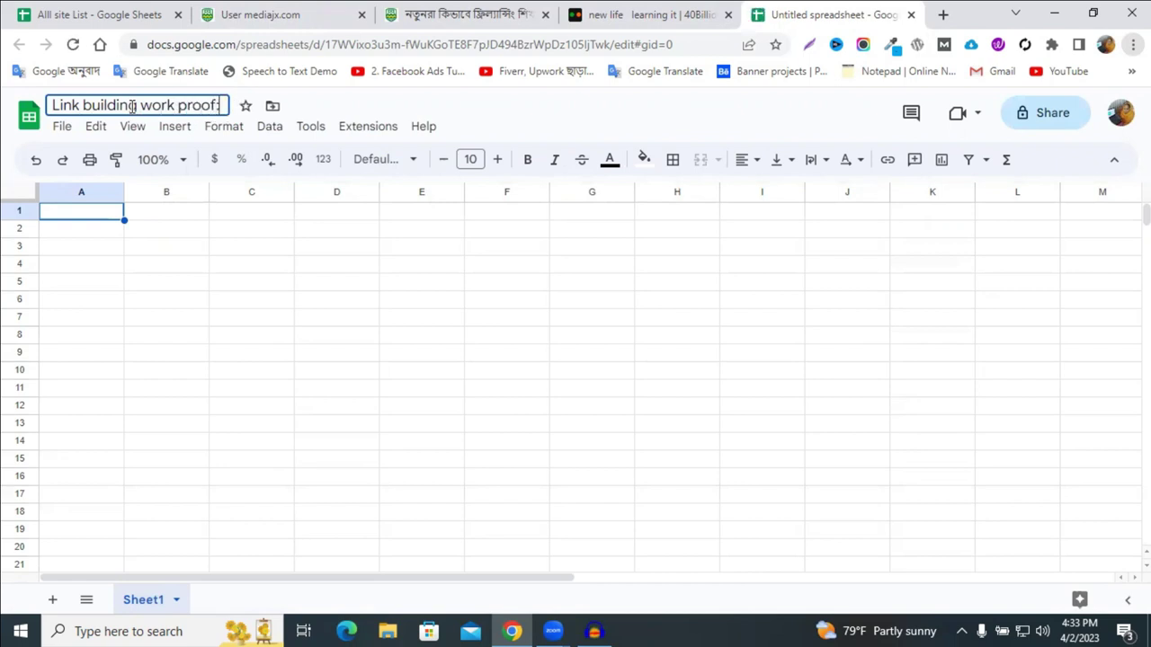
Enter the headings "NO" in cell A1 and "Website Link" in cell B1
{"action": "left_click", "coordinate": [103, 218]}
{"action": "type", "text": "NO"}
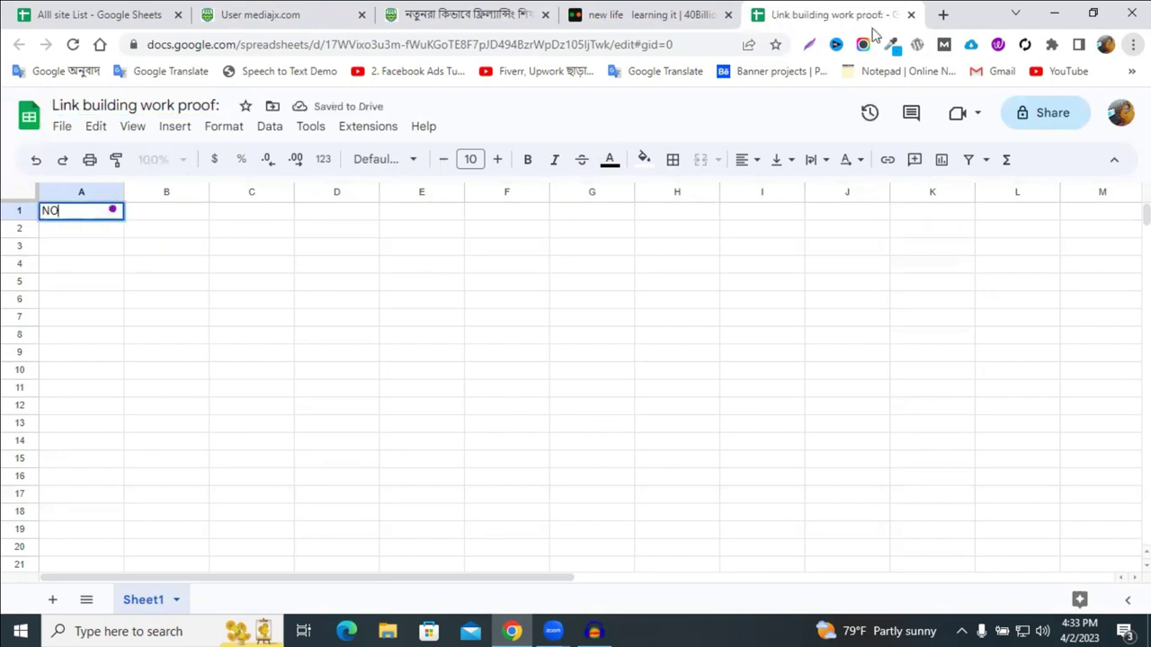
{"action": "left_click", "coordinate": [144, 209]}
{"action": "type", "text": "Wes"}
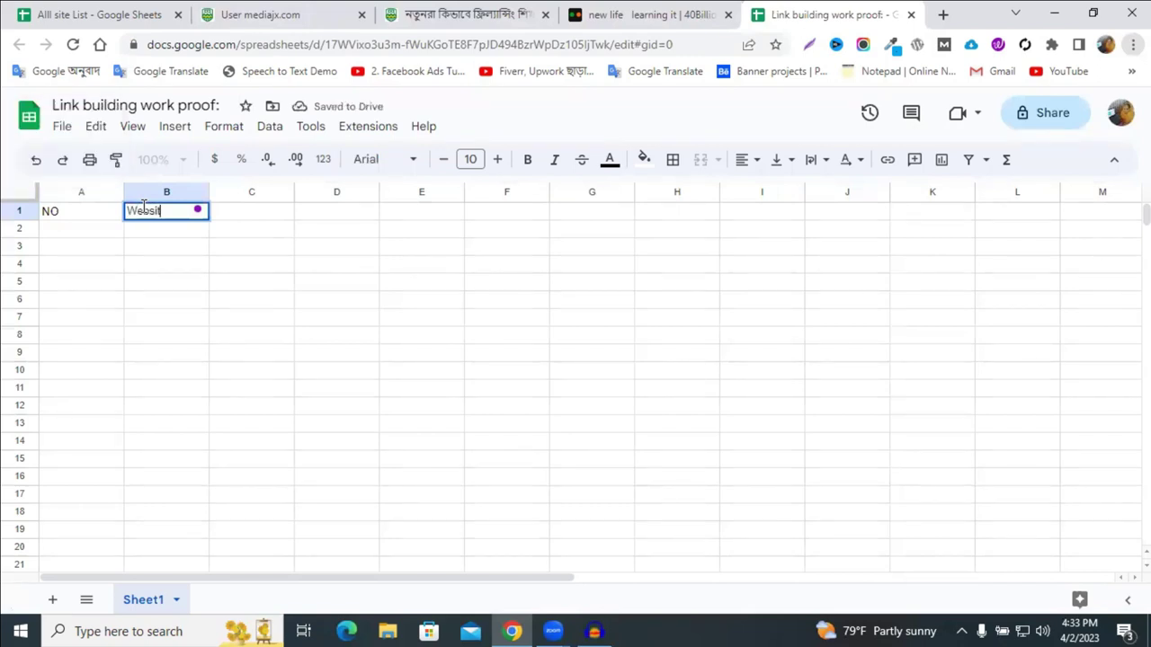
{"action": "type", "text": "site Link"}
Widen column C and enter the heading "Screenshot Link" in cell C1
{"action": "left_click_drag", "start_coordinate": [294, 191], "coordinate": [361, 193]}
{"action": "double_click", "coordinate": [264, 212]}
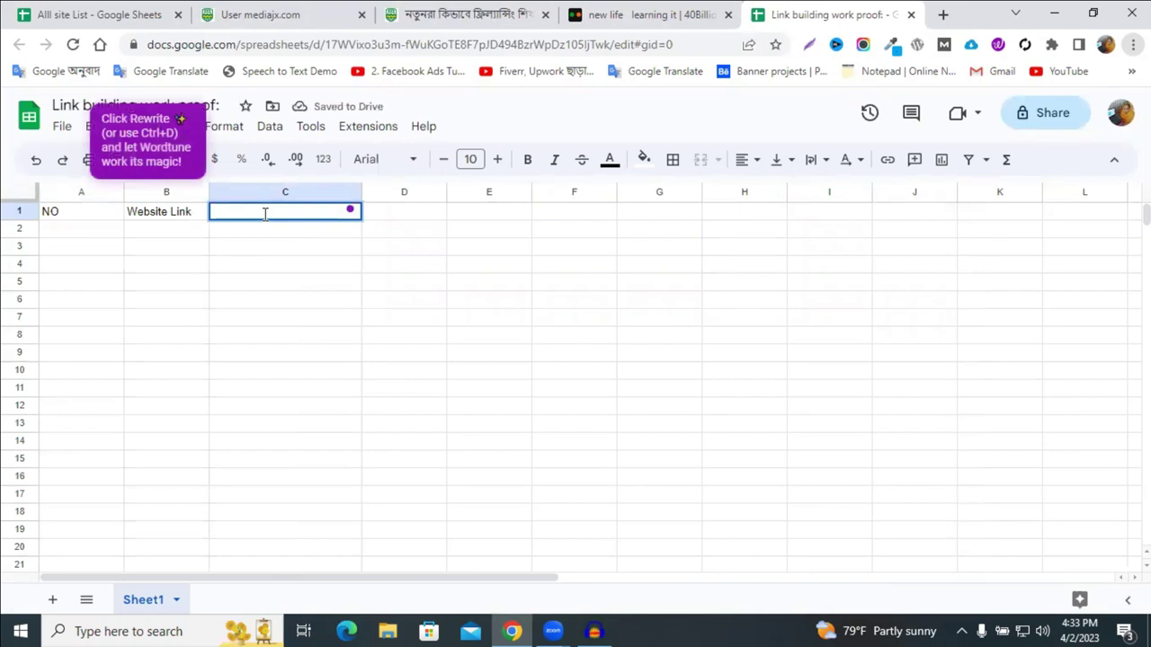
{"action": "type", "text": "Screenshot Link"}
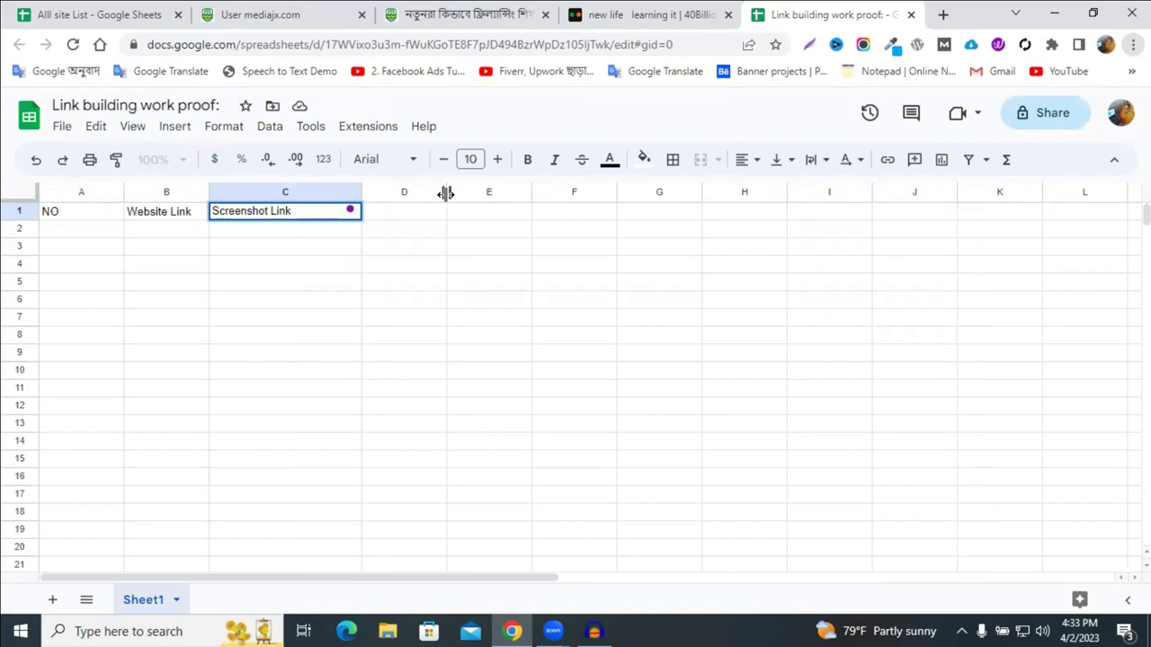
Widen column D and enter the headings "DA" in cell D1 and "PA" in cell E1
{"action": "left_click_drag", "start_coordinate": [446, 192], "coordinate": [499, 192]}
{"action": "left_click", "coordinate": [436, 215]}
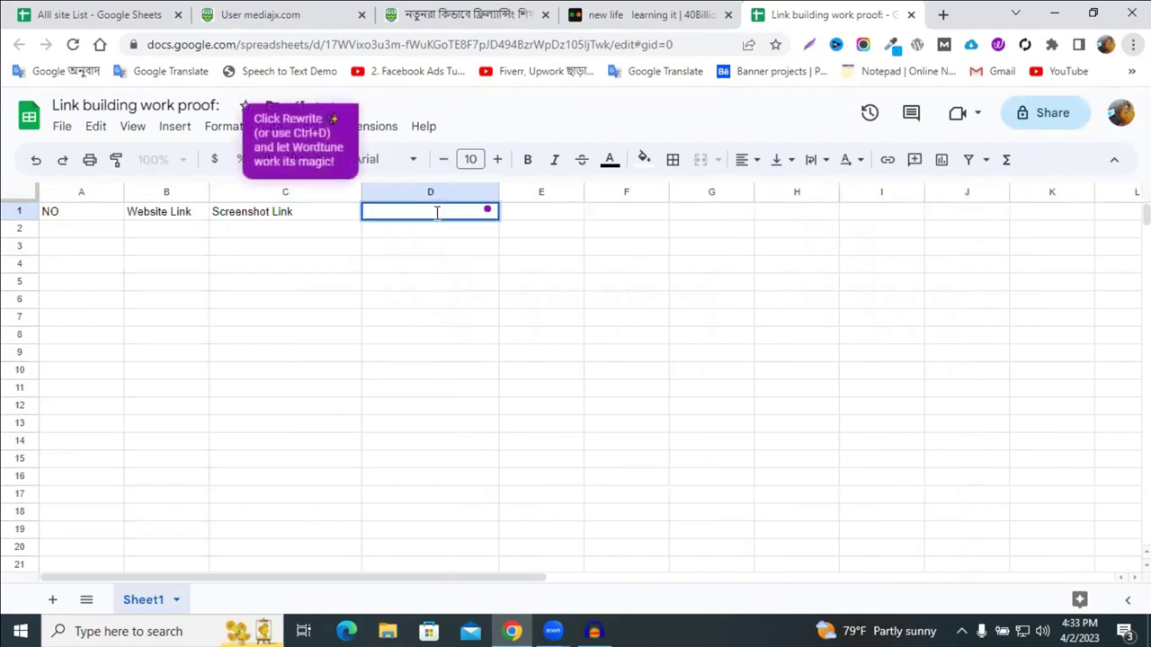
{"action": "type", "text": "DA"}
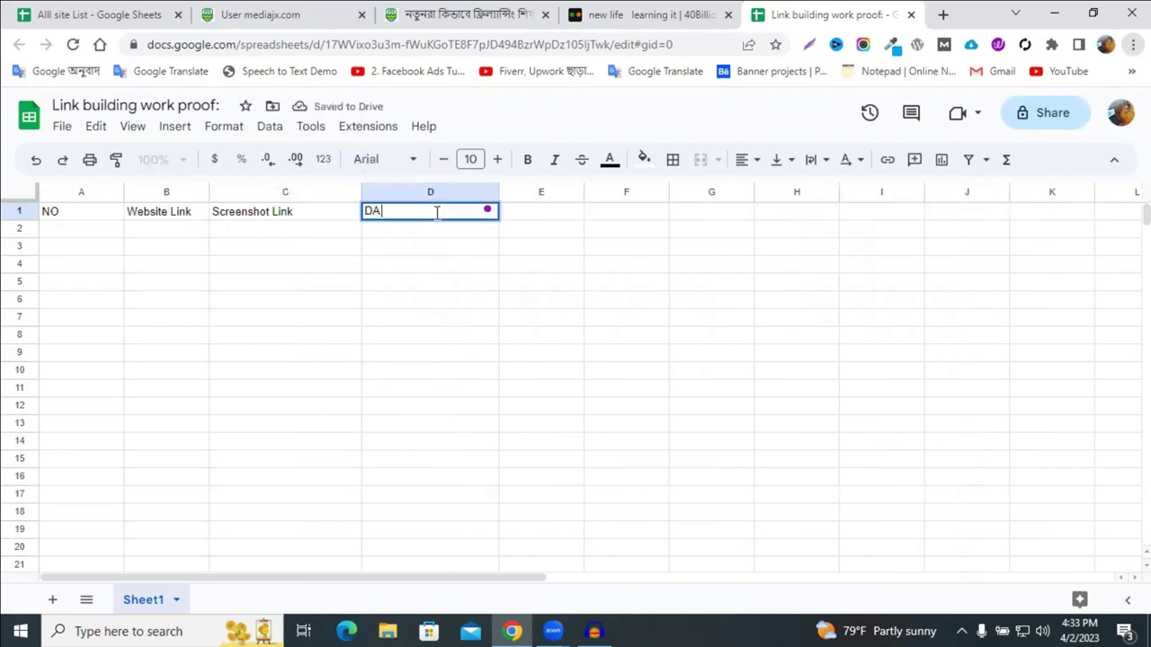
{"action": "left_click", "coordinate": [517, 212]}
{"action": "type", "text": "P"}
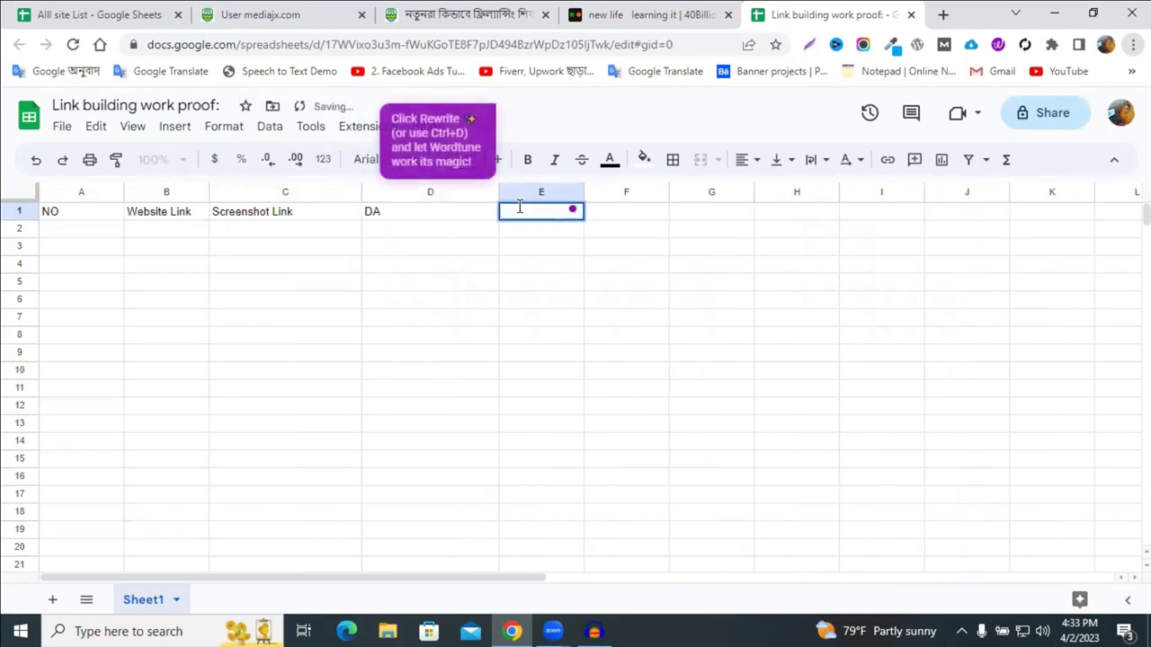
{"action": "type", "text": "A"}
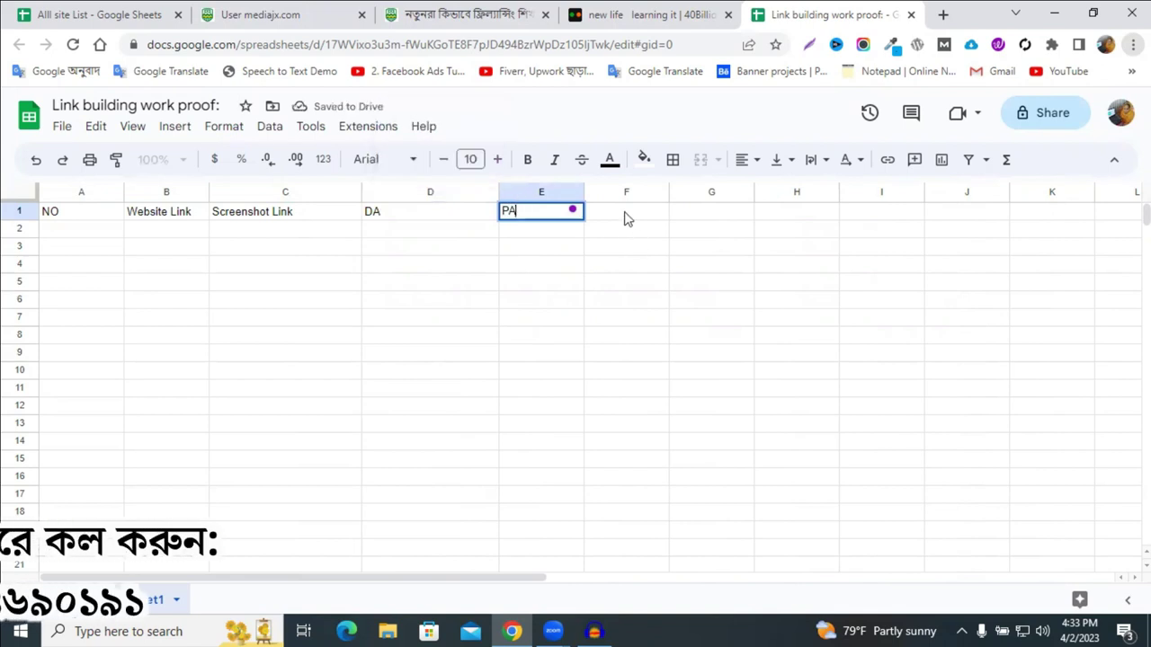
Widen column F and enter the heading "Live Link" in cell F1
{"action": "left_click", "coordinate": [627, 214]}
{"action": "left_click_drag", "start_coordinate": [668, 192], "coordinate": [711, 192]}
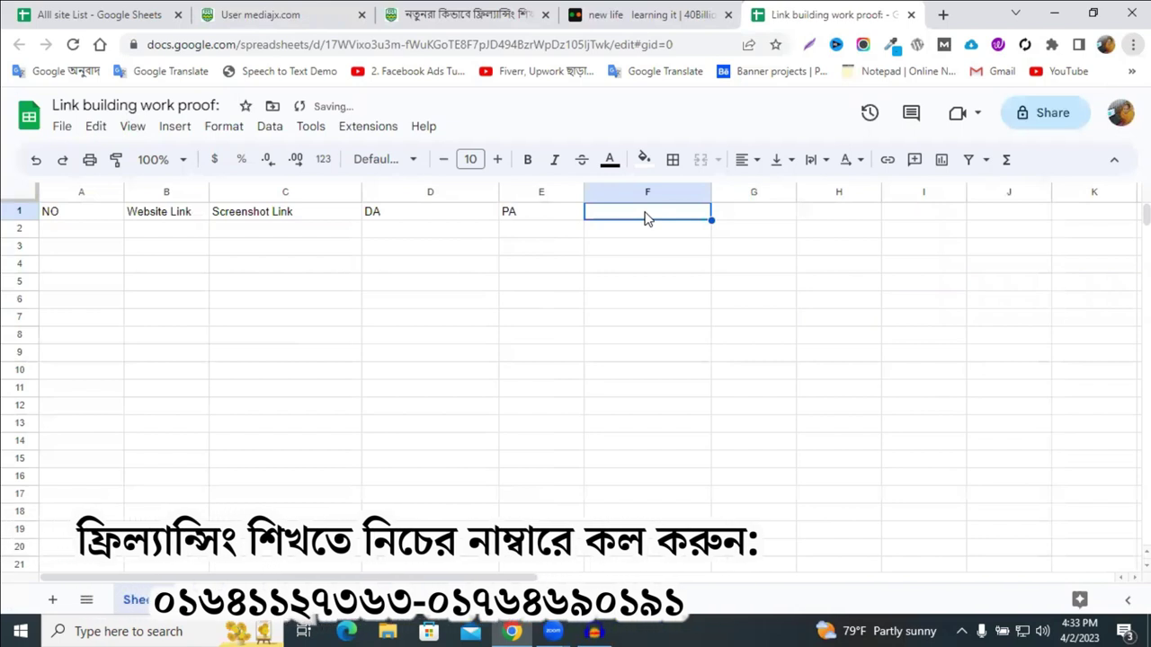
{"action": "double_click", "coordinate": [645, 212]}
{"action": "type", "text": "L"}
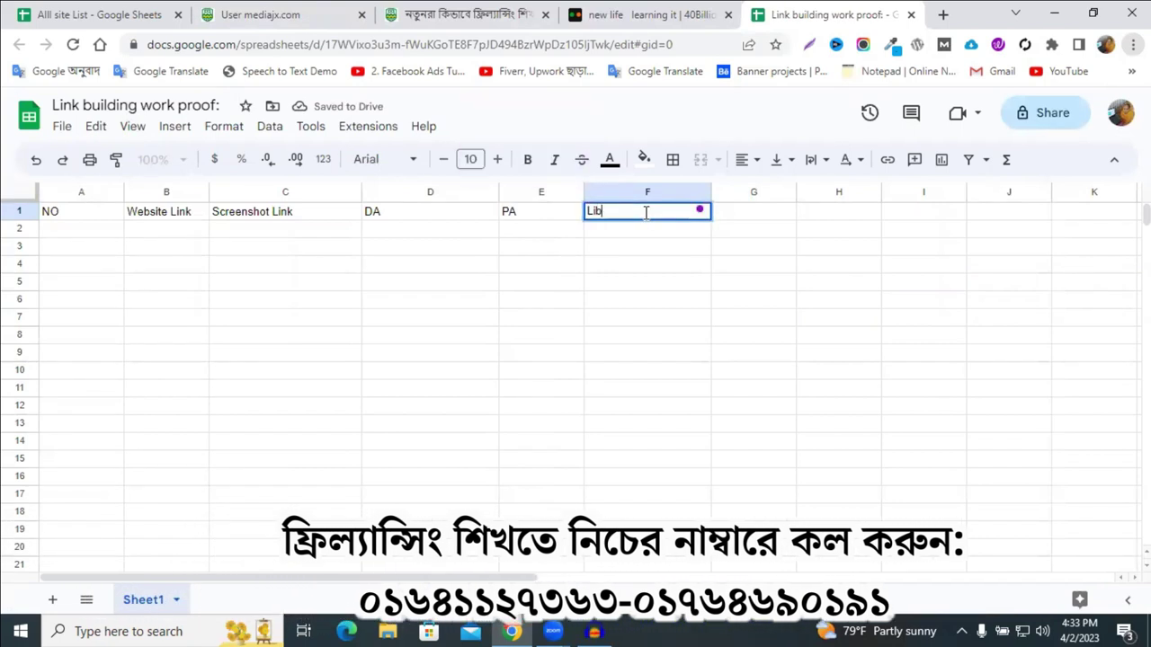
{"action": "type", "text": "ive Link"}
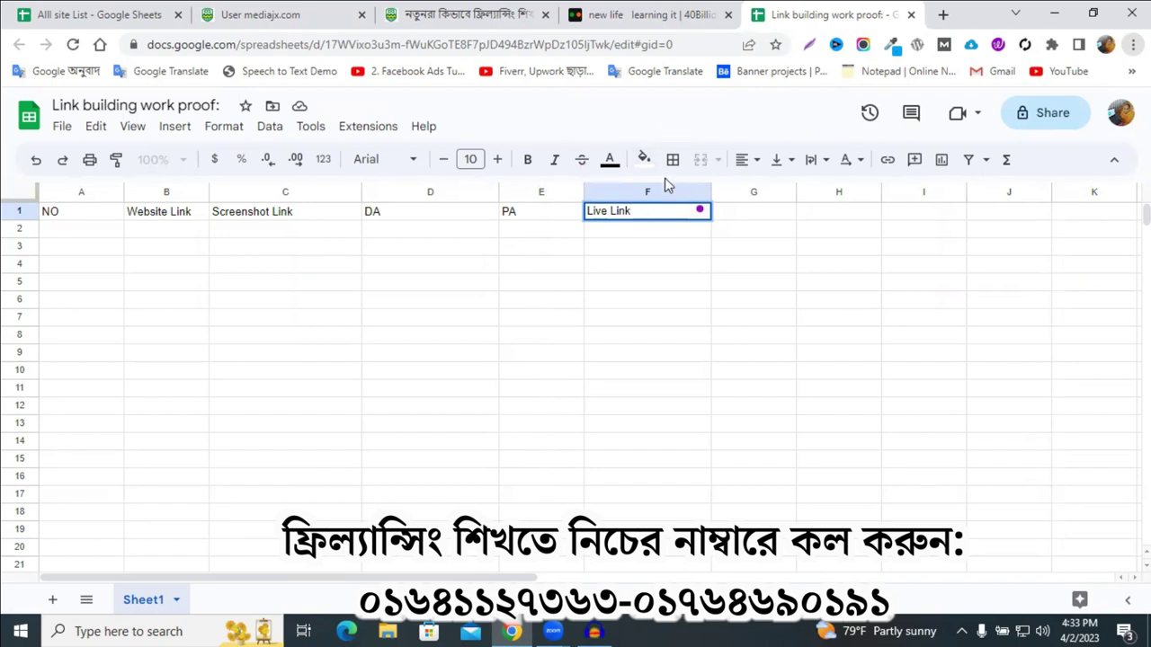
{"action": "left_click", "coordinate": [621, 340]}
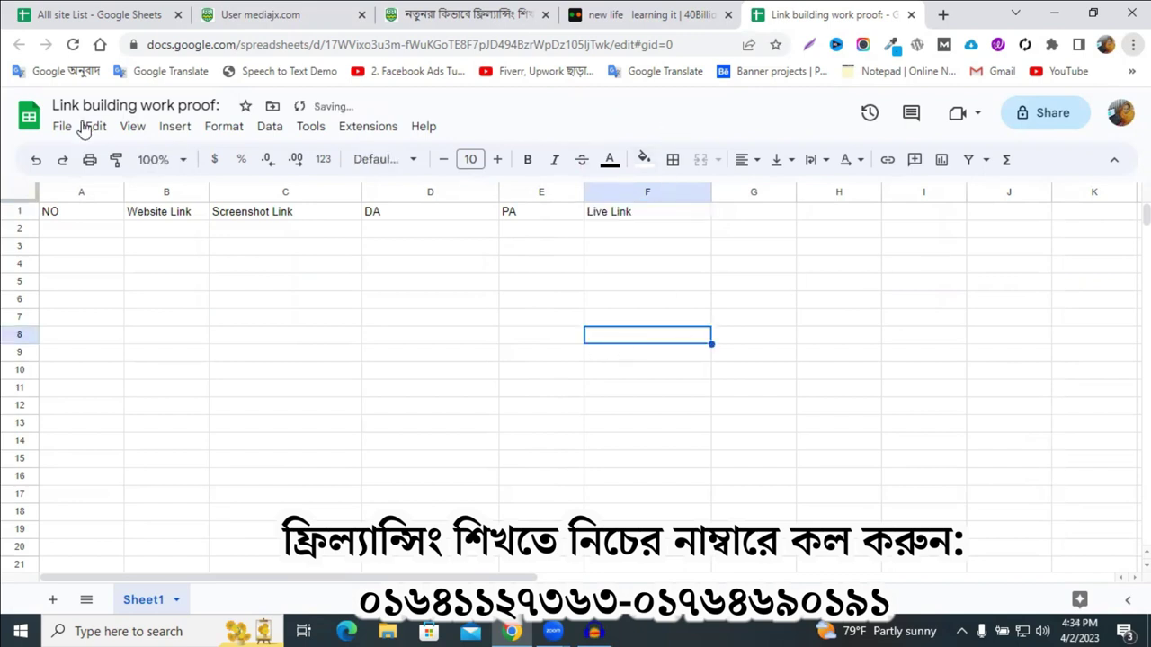
Narrow column A and increase the font size of the whole heading row to 15
{"action": "left_click_drag", "start_coordinate": [124, 192], "coordinate": [76, 191]}
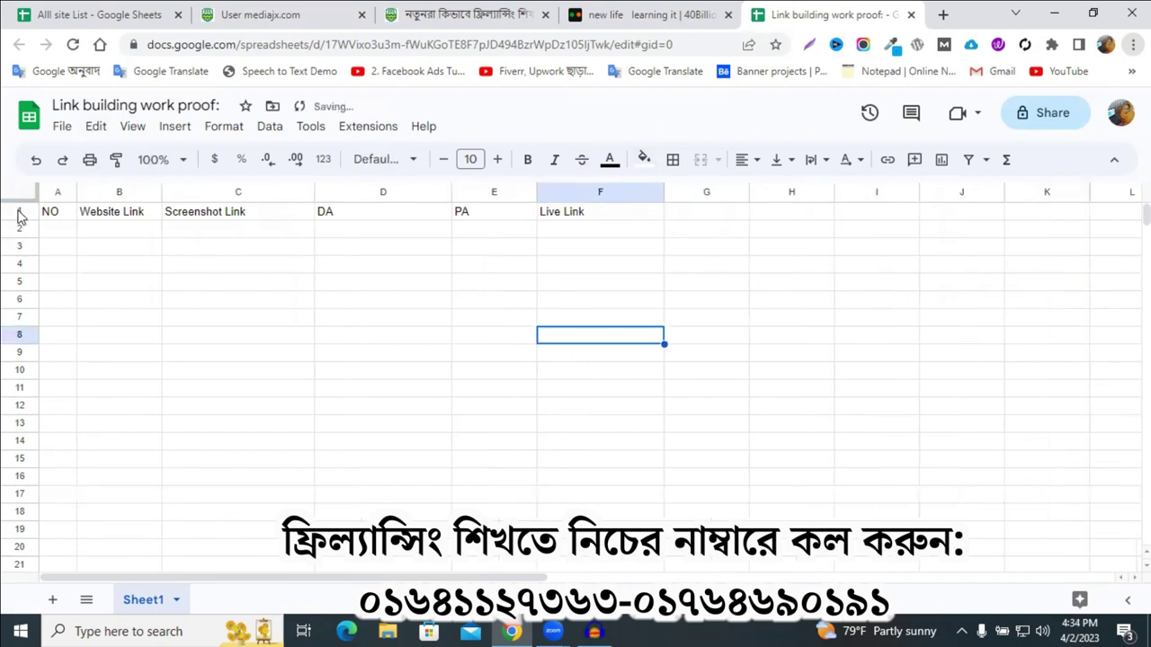
{"action": "left_click", "coordinate": [18, 211]}
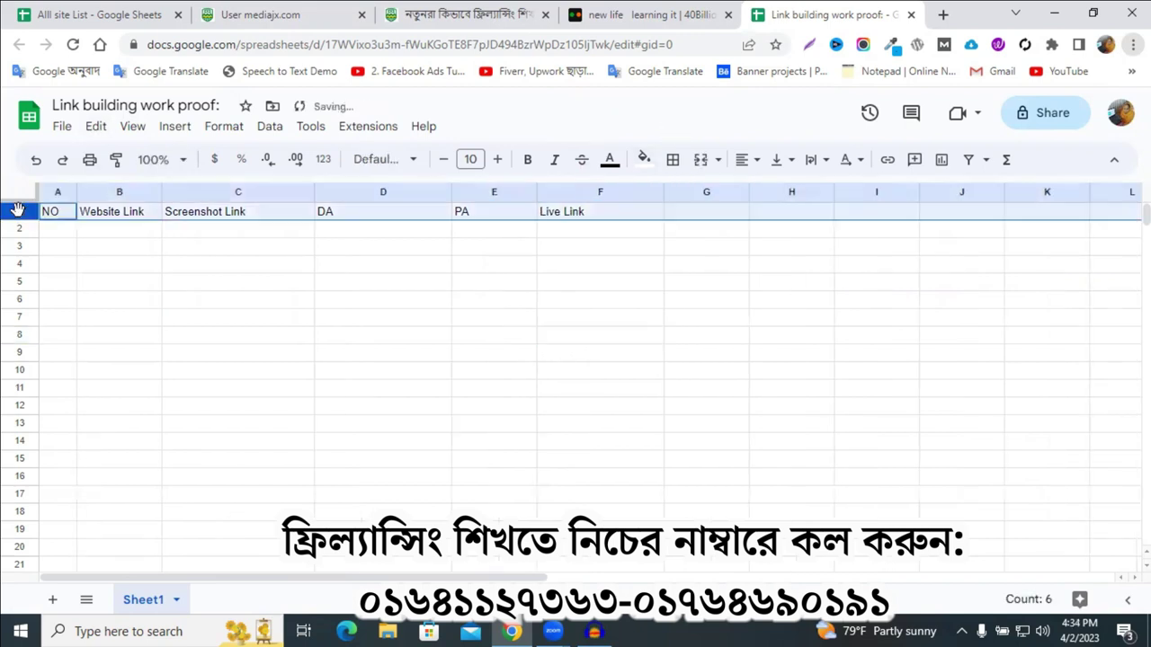
{"action": "left_click", "coordinate": [497, 159]}
{"action": "left_click", "coordinate": [497, 159]}
{"action": "left_click", "coordinate": [498, 159]}
{"action": "left_click", "coordinate": [497, 159]}
{"action": "left_click", "coordinate": [497, 159]}
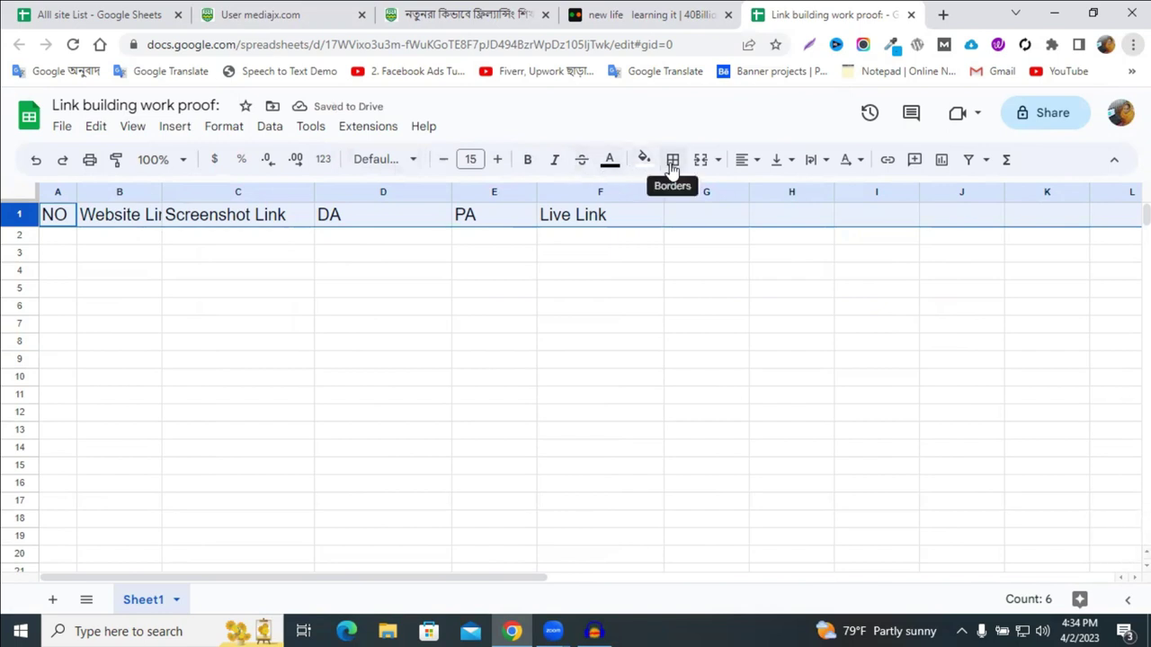
Center the heading row horizontally and widen column B so the "Website Link" heading fits
{"action": "left_click", "coordinate": [745, 160]}
{"action": "left_click", "coordinate": [775, 193]}
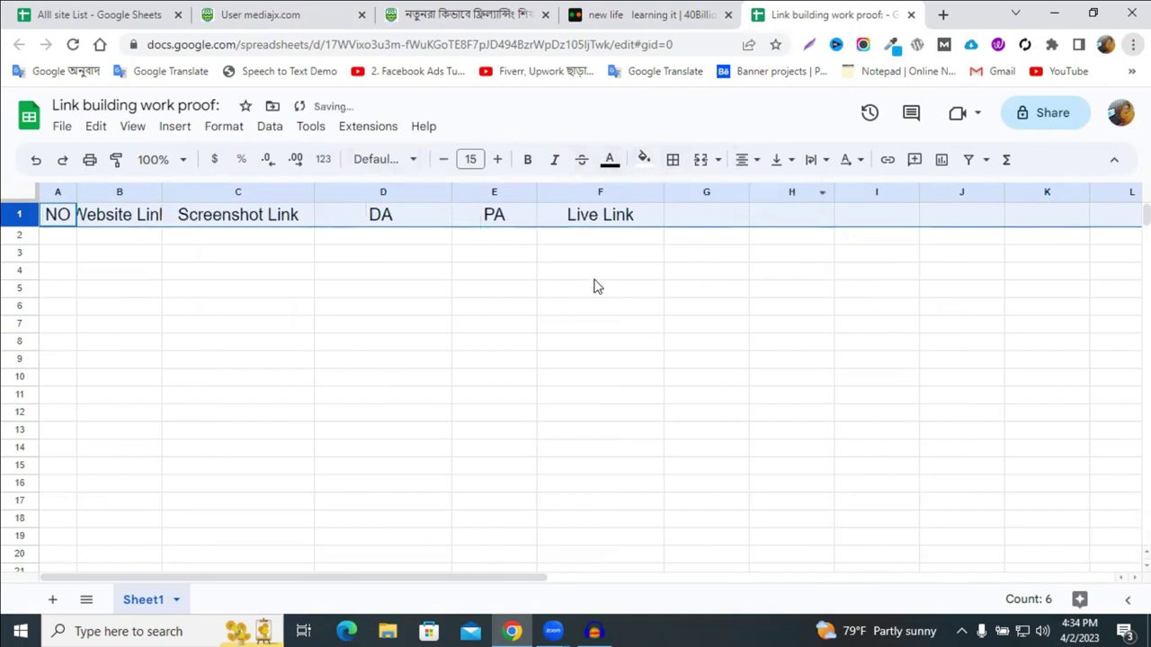
{"action": "left_click", "coordinate": [553, 289]}
{"action": "left_click_drag", "start_coordinate": [163, 192], "coordinate": [273, 190]}
{"action": "left_click_drag", "start_coordinate": [440, 327], "coordinate": [350, 326]}
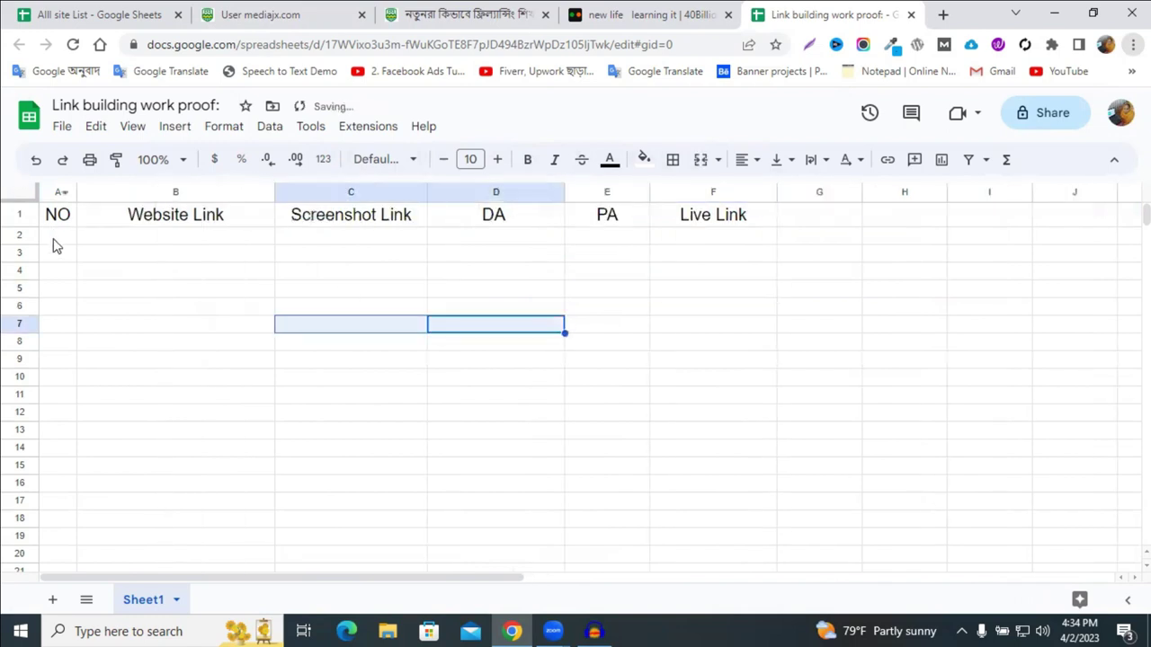
Fill the entire heading row 1 with yellow
{"action": "left_click", "coordinate": [54, 240]}
{"action": "left_click", "coordinate": [20, 216]}
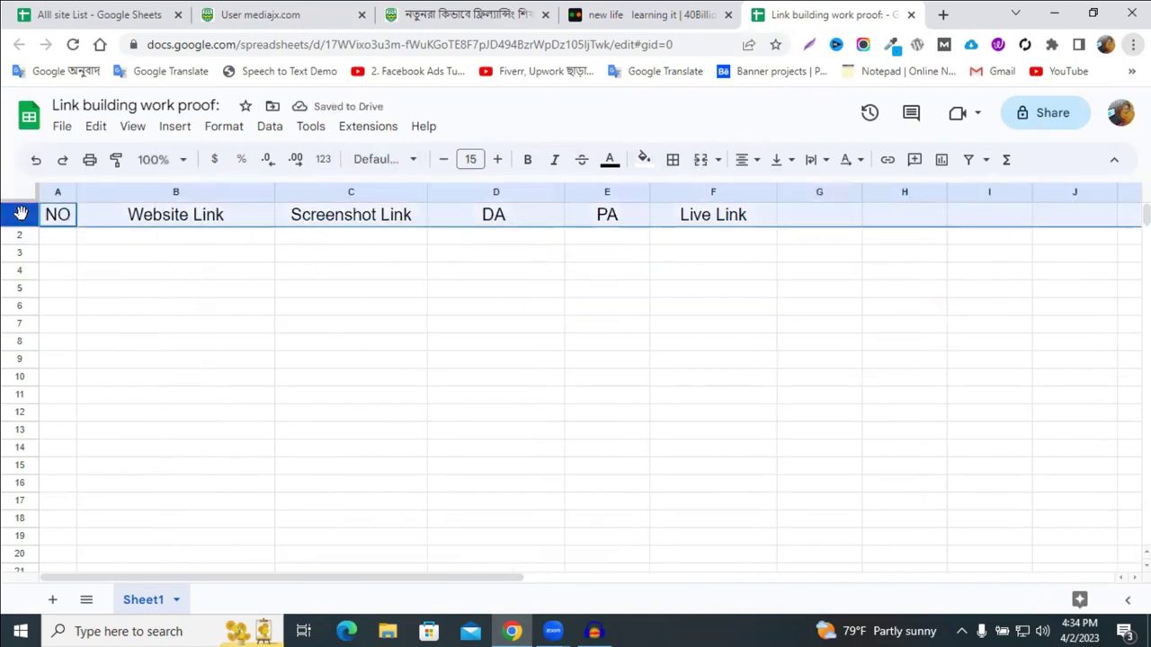
{"action": "left_click", "coordinate": [642, 160]}
{"action": "left_click", "coordinate": [705, 239]}
{"action": "left_click", "coordinate": [506, 353]}
{"action": "left_click", "coordinate": [680, 312]}
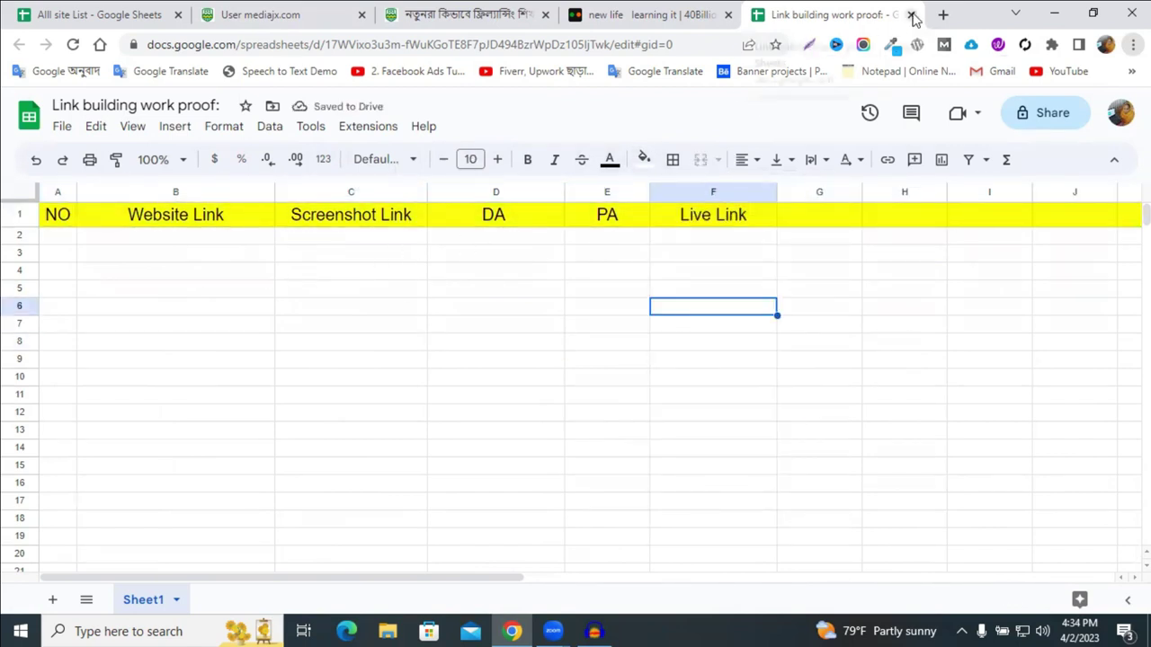
Search Google for "moz" in a new tab, open moz.com and go to the account login
{"action": "left_click", "coordinate": [943, 15]}
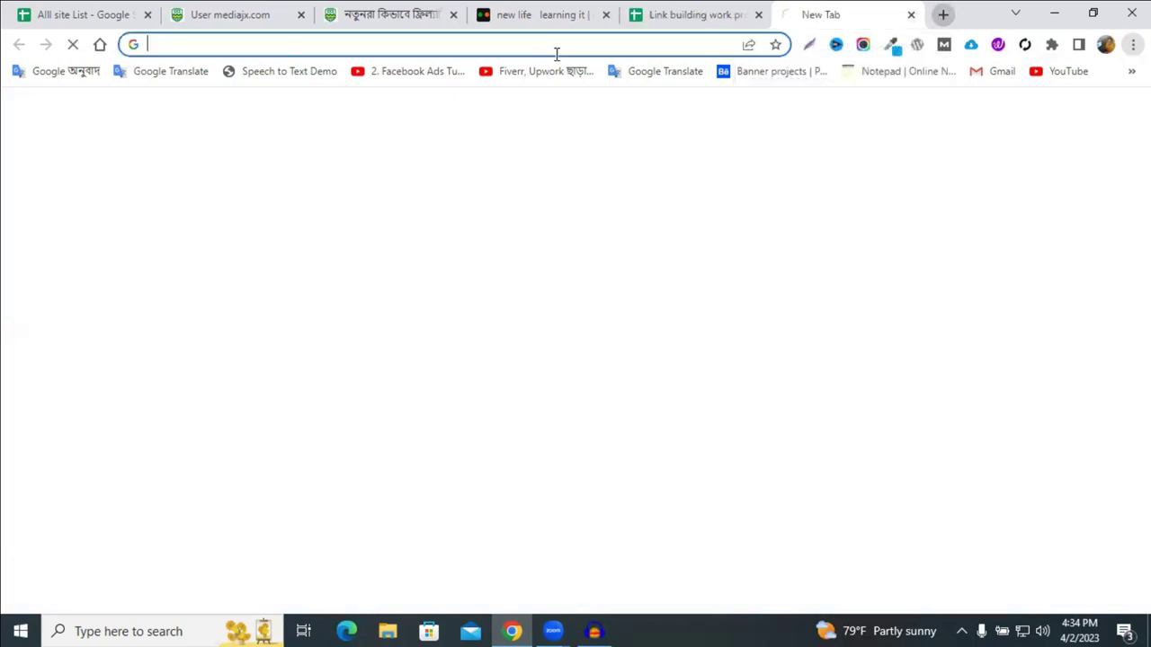
{"action": "type", "text": "m"}
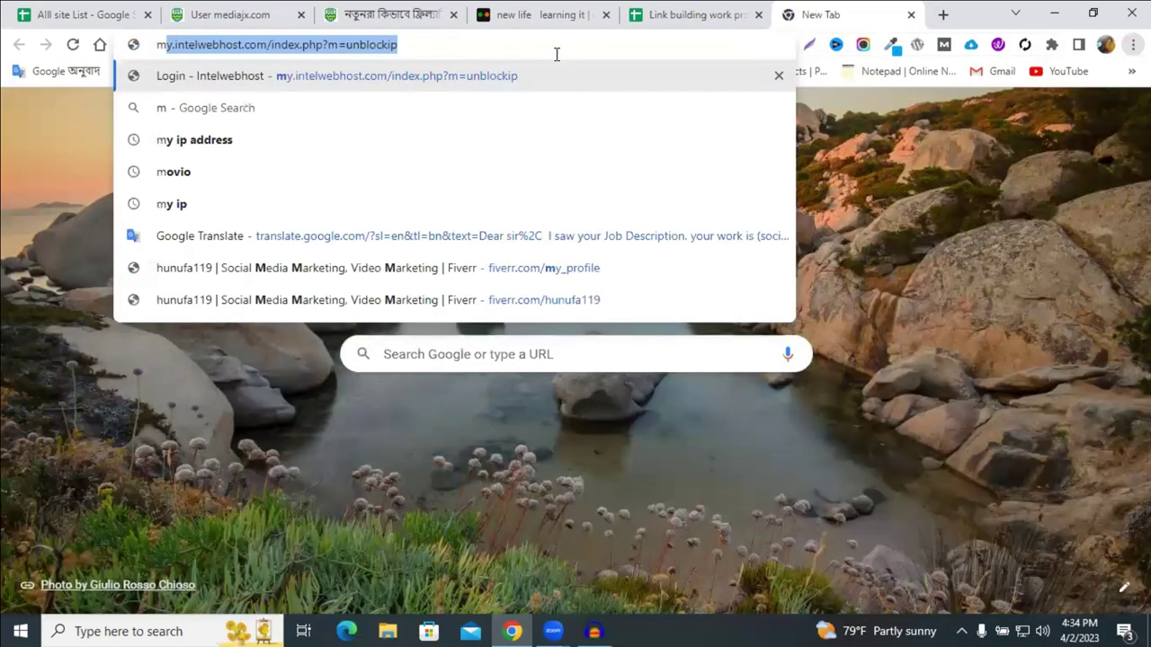
{"action": "type", "text": "oz"}
{"action": "key", "text": "Return"}
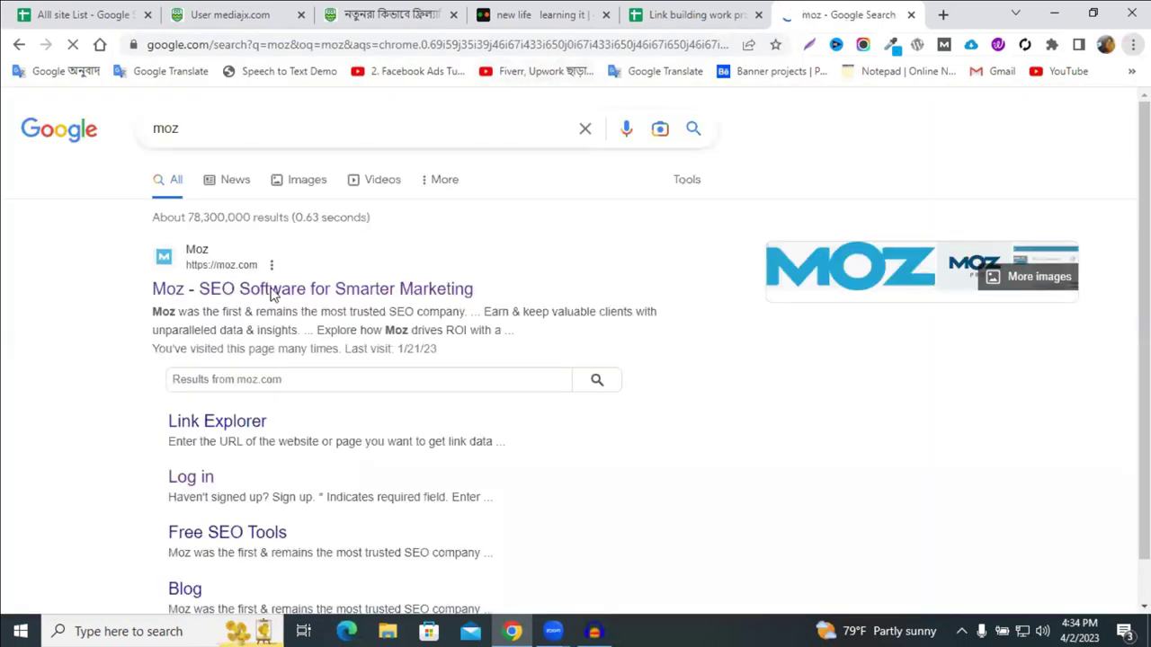
{"action": "left_click", "coordinate": [273, 289]}
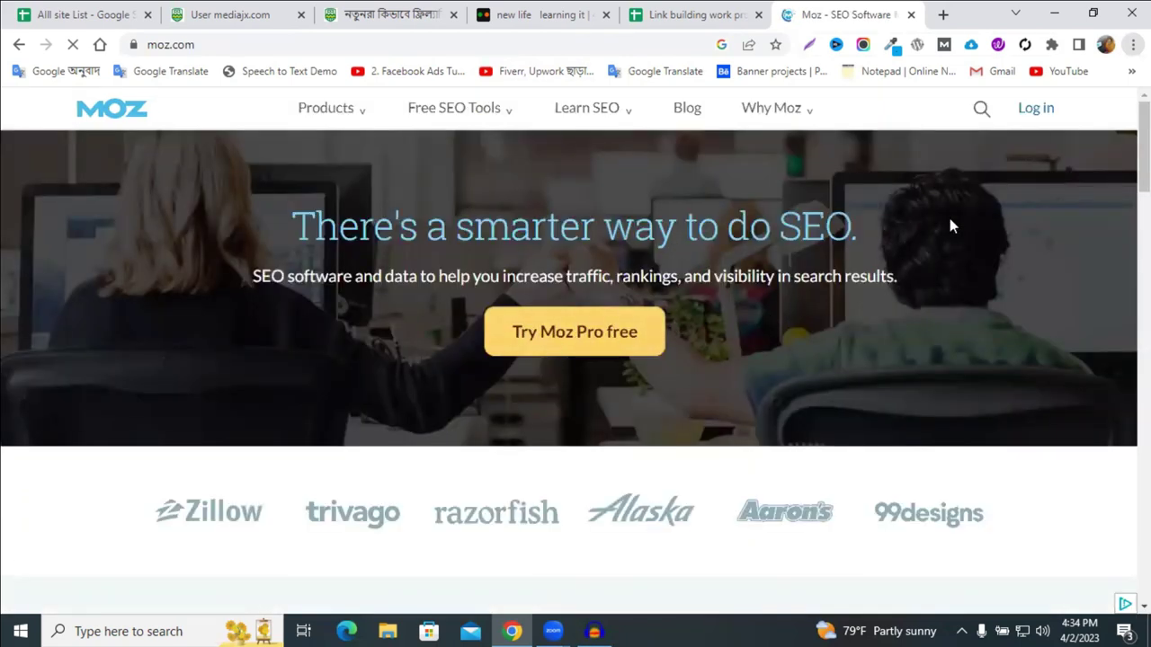
{"action": "left_click", "coordinate": [1056, 116]}
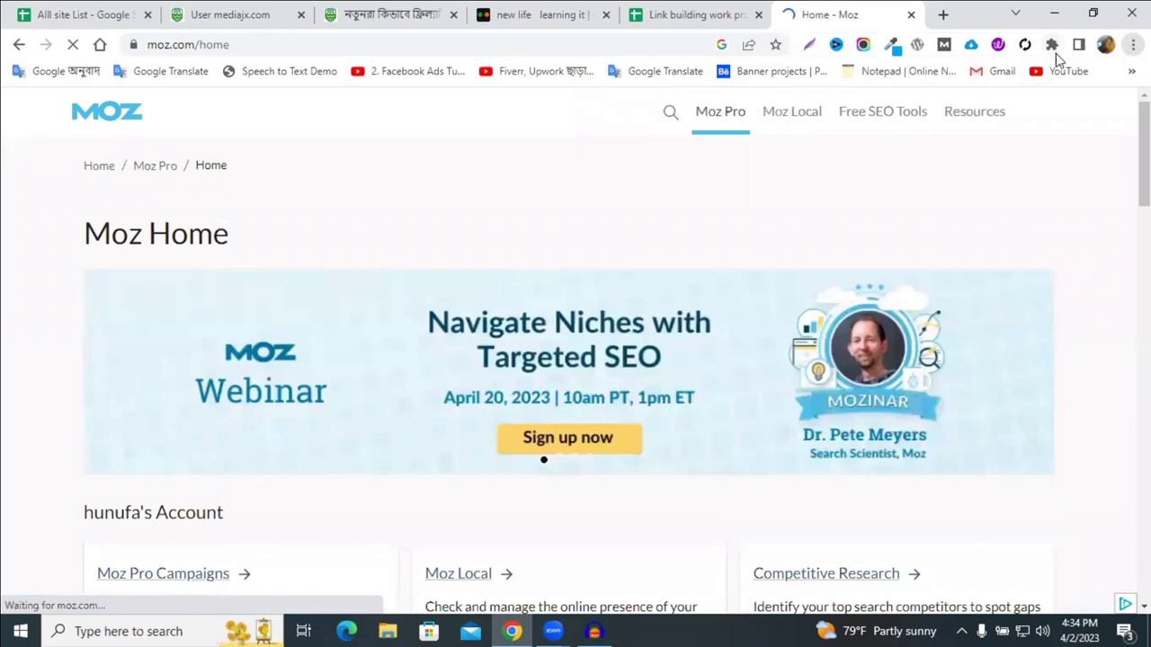
Open the browser's extensions page and go from there to the Chrome Web Store
{"action": "left_click", "coordinate": [1052, 45]}
{"action": "left_click", "coordinate": [1133, 44]}
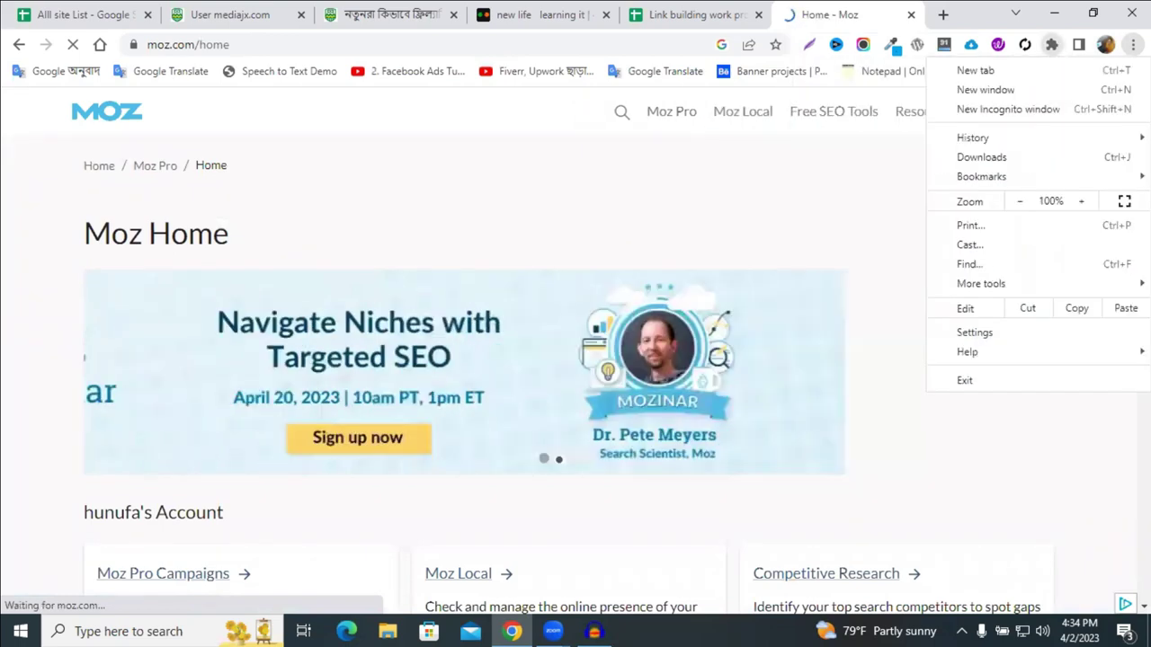
{"action": "mouse_move", "coordinate": [969, 284]}
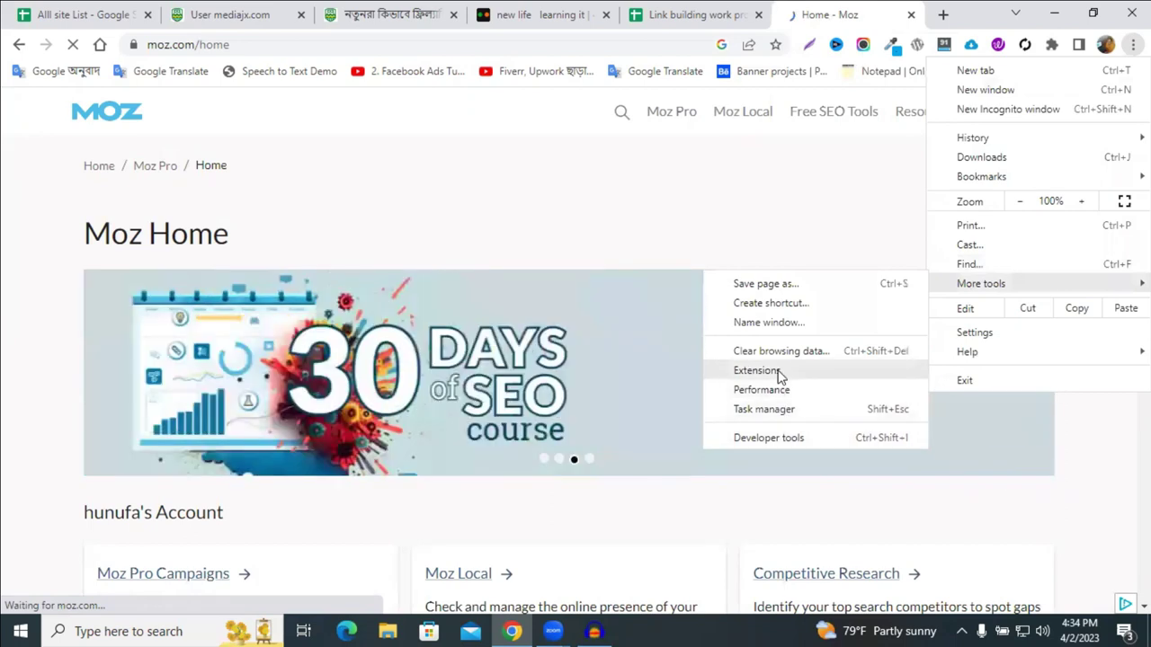
{"action": "left_click", "coordinate": [778, 376]}
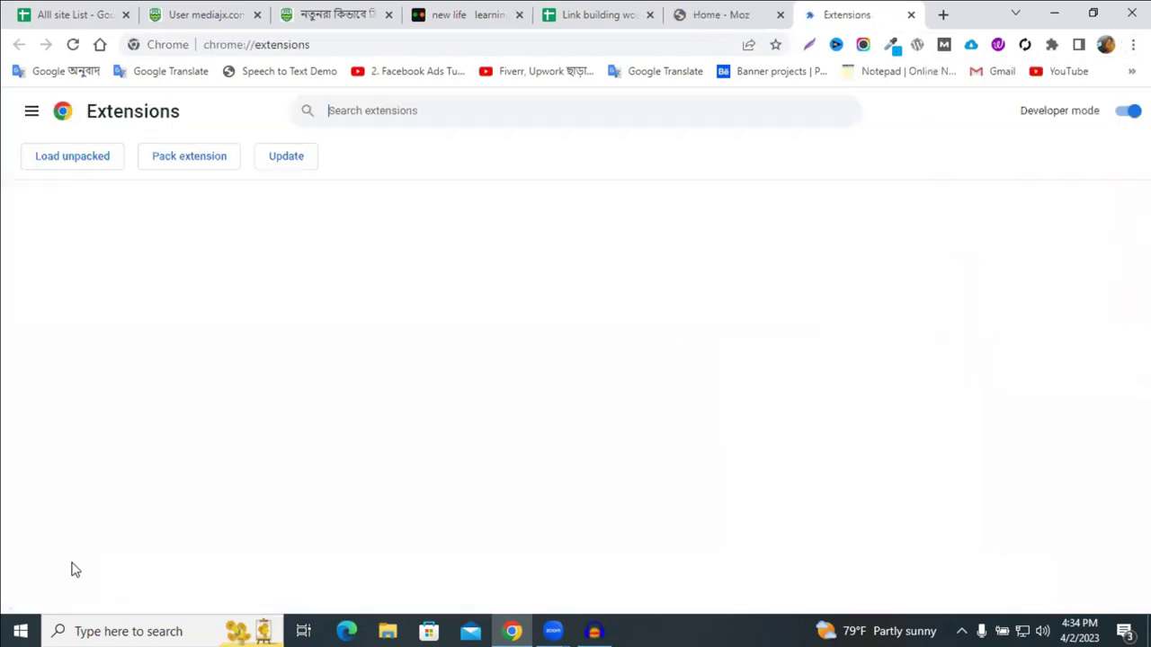
{"action": "left_click", "coordinate": [29, 112]}
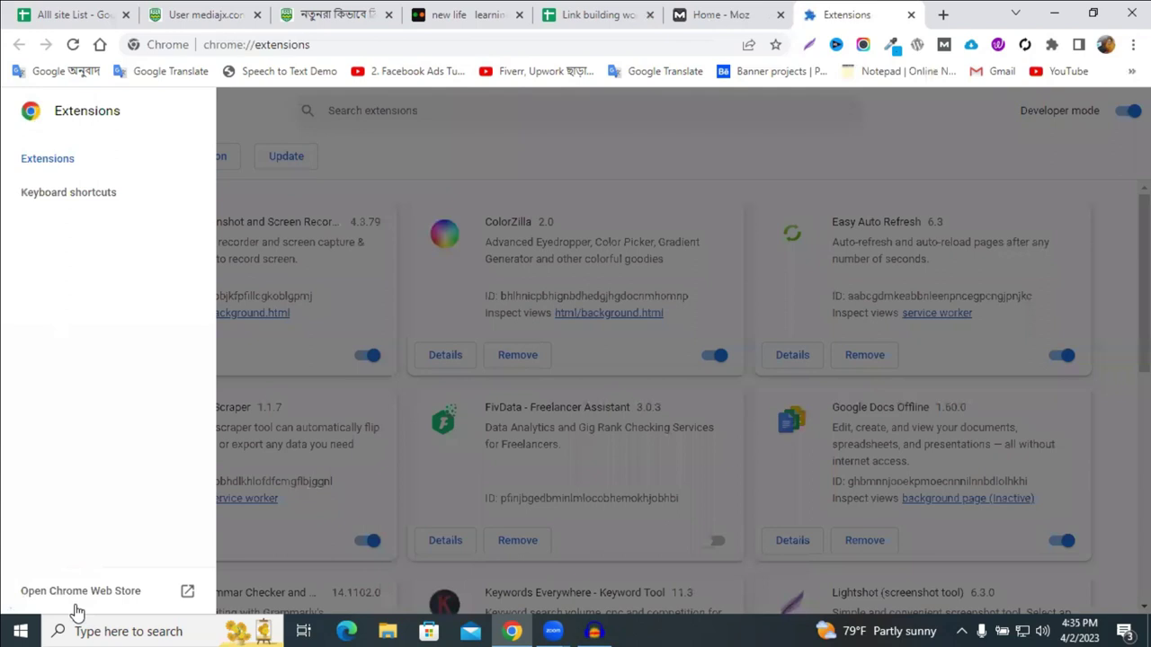
{"action": "left_click", "coordinate": [61, 595]}
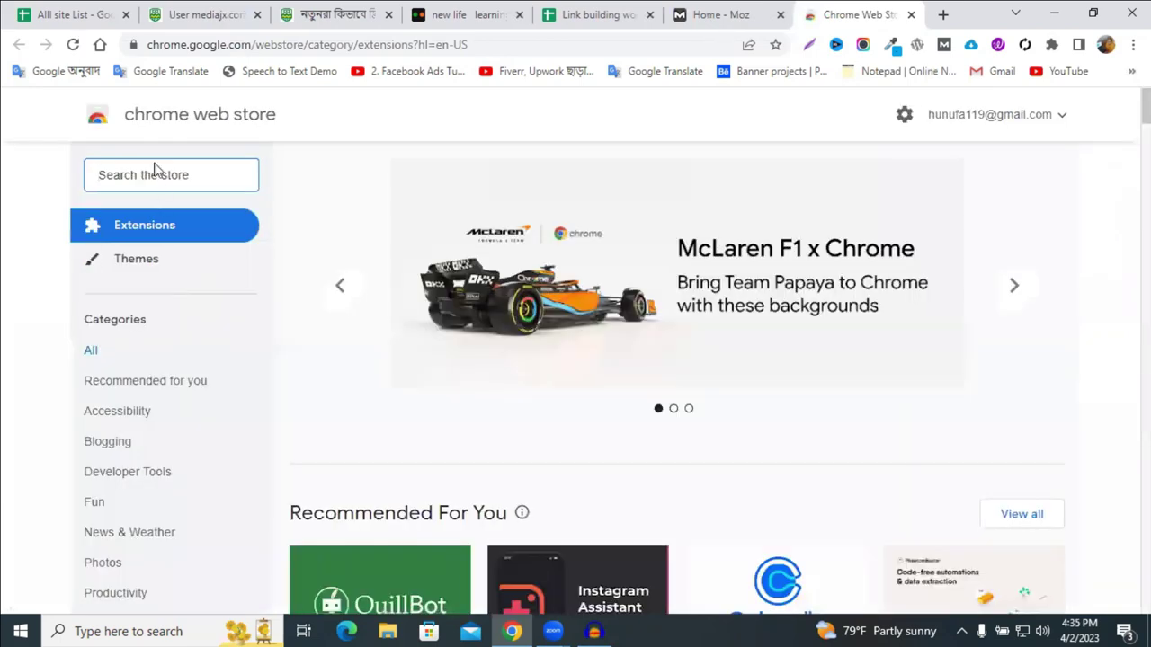
Search the Chrome Web Store for "moz" and open the MozBar extension's page
{"action": "left_click", "coordinate": [149, 177]}
{"action": "type", "text": "moz"}
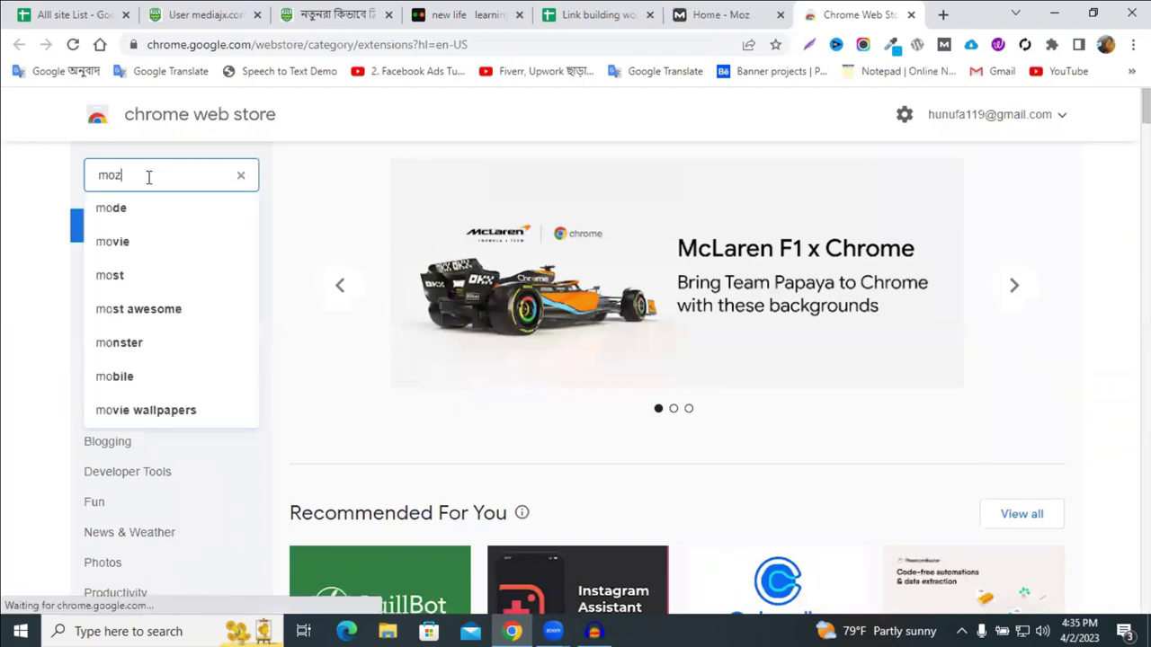
{"action": "key", "text": "Return"}
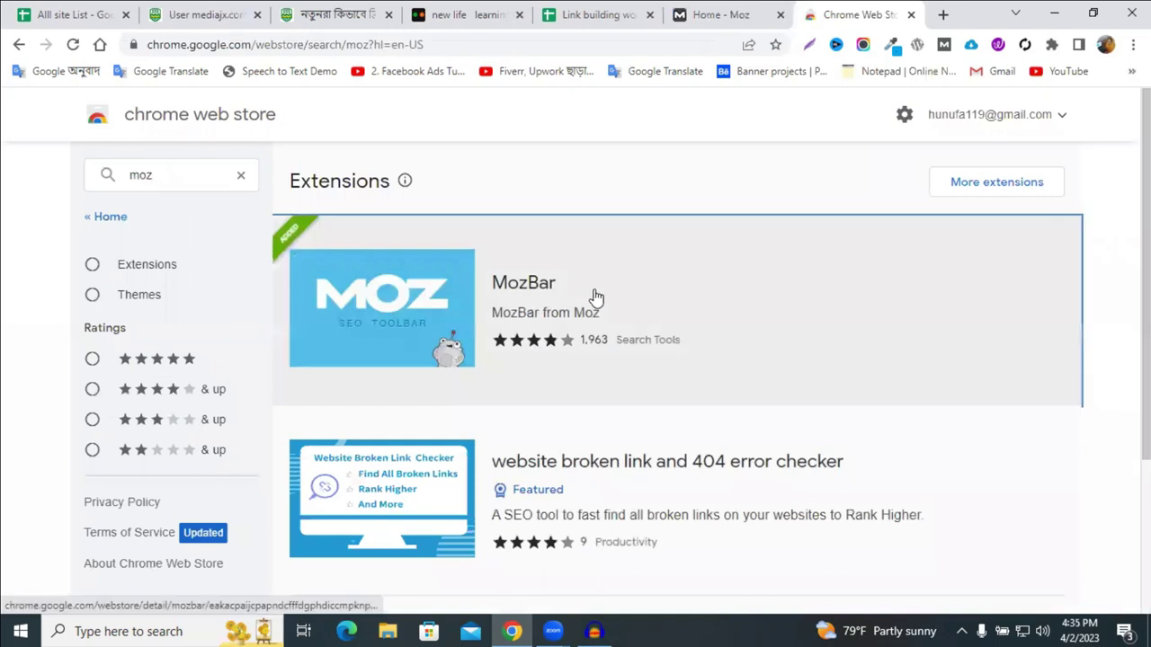
{"action": "left_click", "coordinate": [593, 297]}
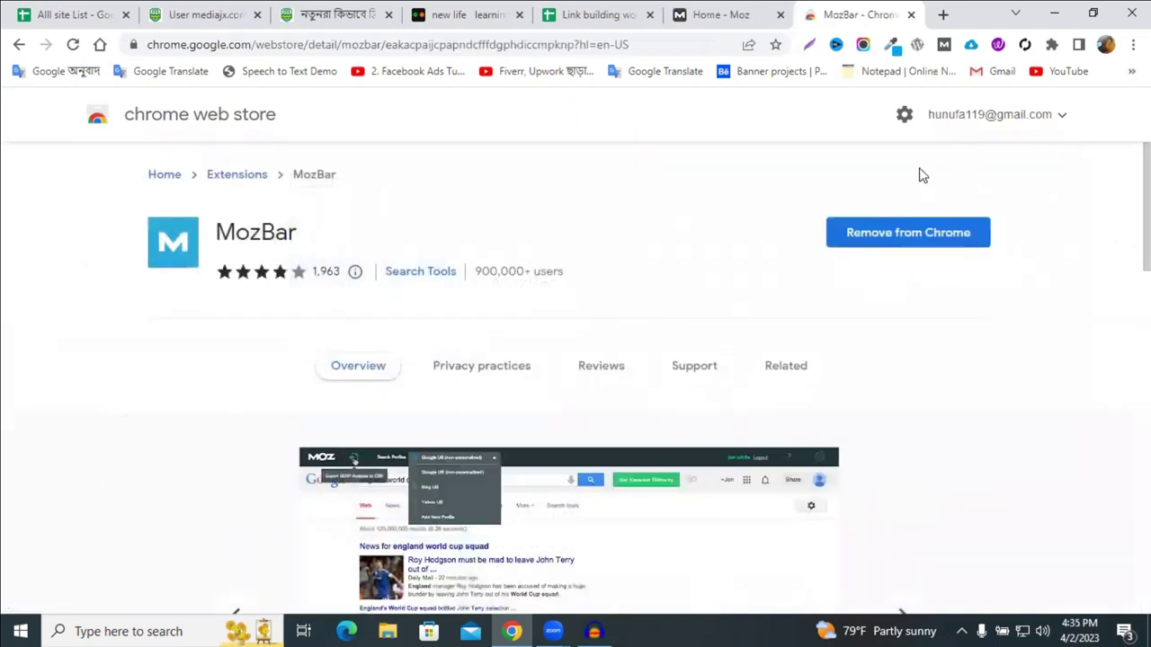
Check which extensions are pinned in the browser and close the MozBar store page
{"action": "left_click", "coordinate": [1051, 46]}
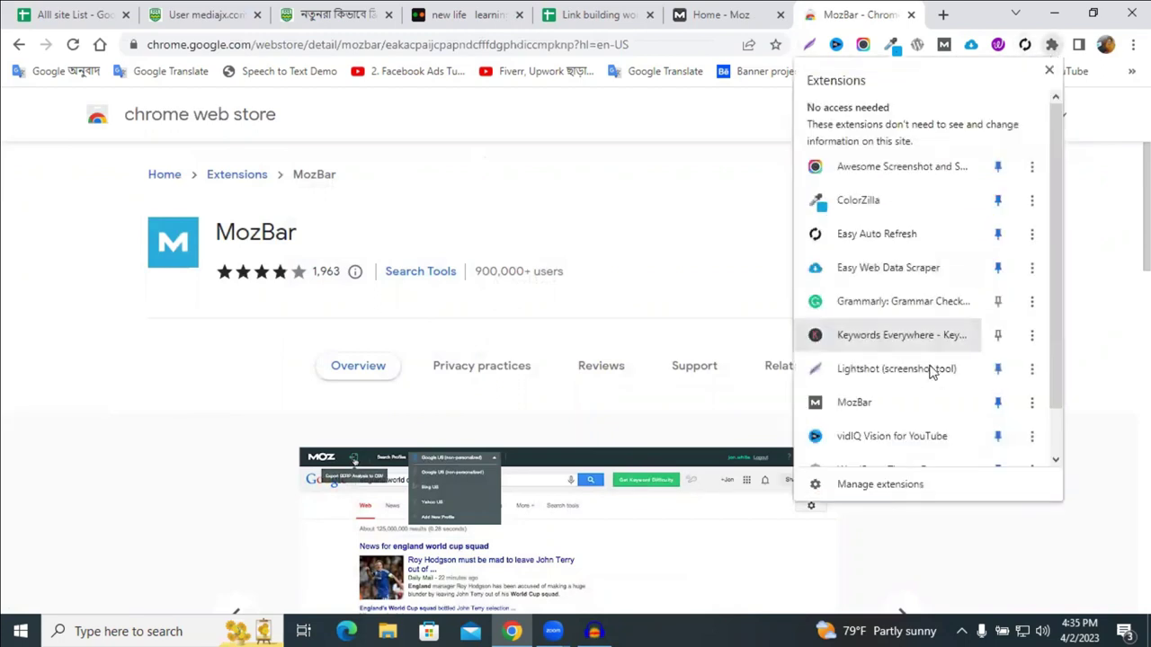
{"action": "left_click", "coordinate": [1000, 300]}
{"action": "left_click", "coordinate": [999, 302]}
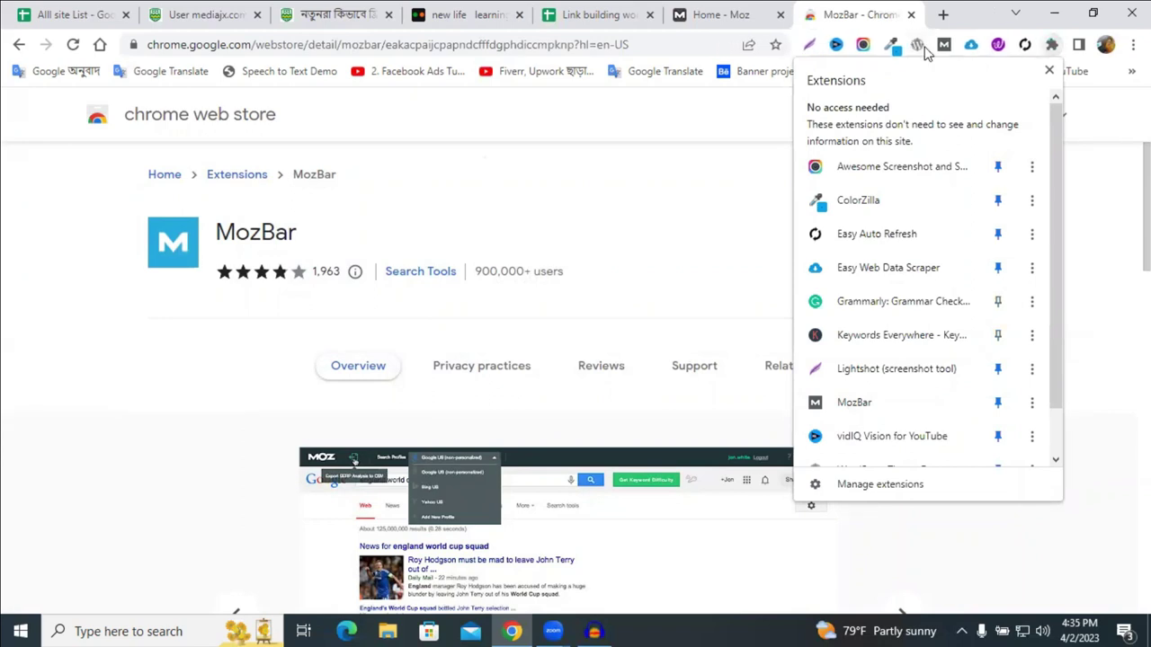
{"action": "left_click", "coordinate": [683, 212]}
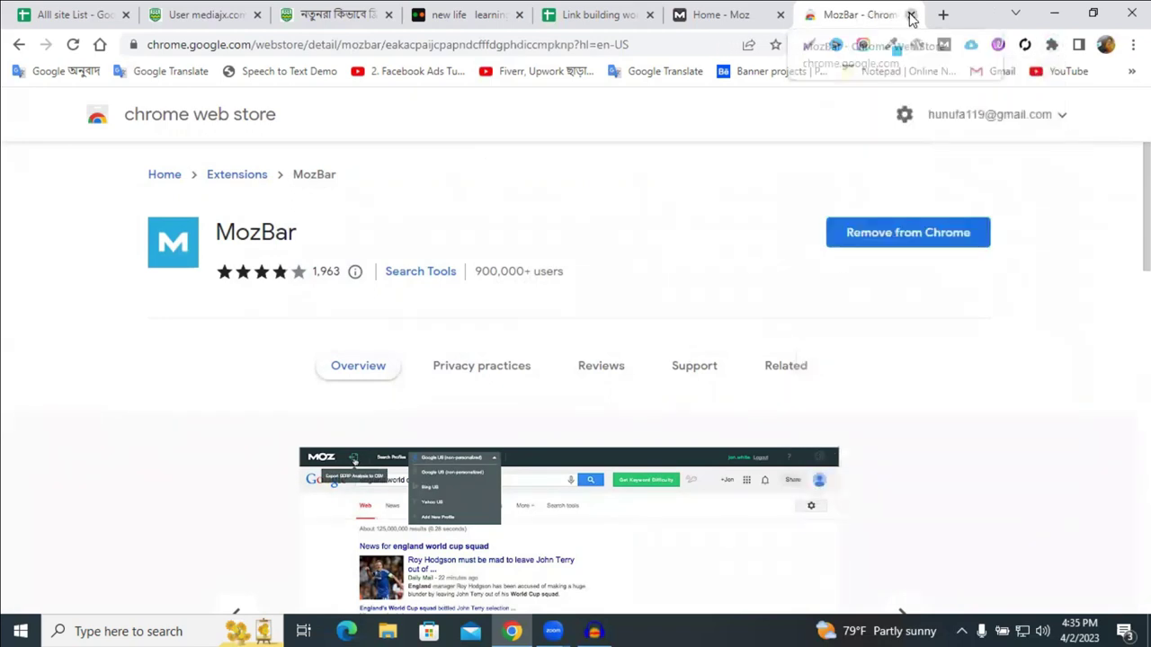
{"action": "left_click", "coordinate": [911, 15]}
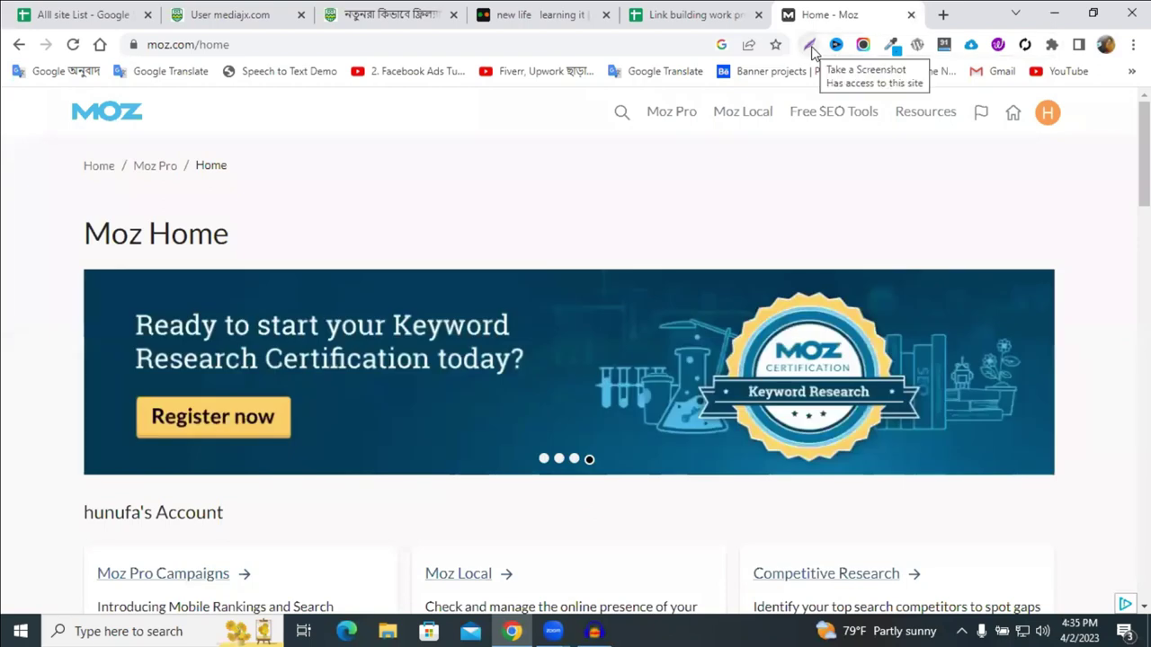
Return to the link building work-proof sheet and look through the installed extensions for Lightshot and MozBar
{"action": "left_click", "coordinate": [670, 10]}
{"action": "left_click", "coordinate": [807, 10]}
{"action": "left_click", "coordinate": [692, 14]}
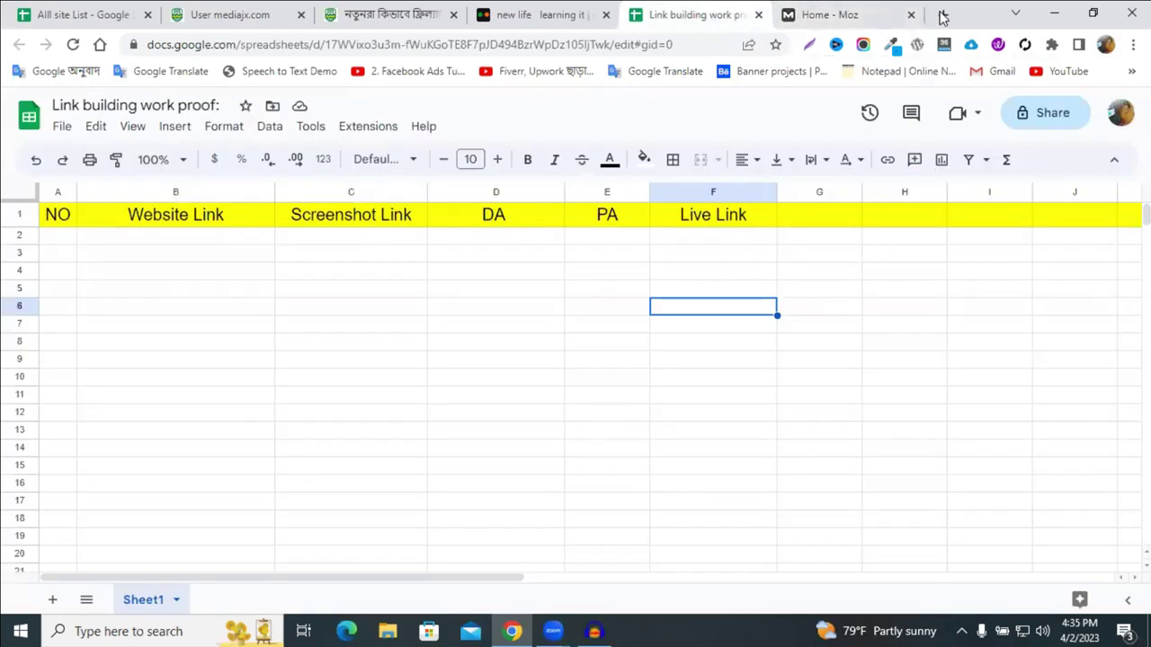
{"action": "left_click", "coordinate": [1051, 46]}
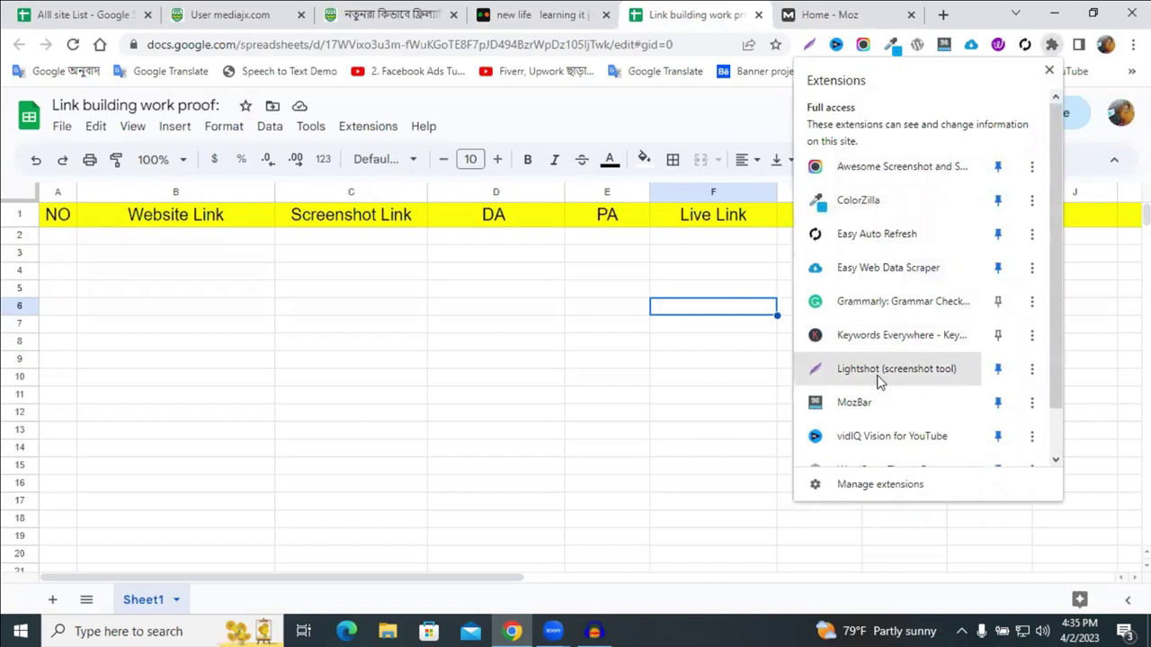
{"action": "scroll", "coordinate": [890, 422], "scroll_direction": "down", "scroll_amount": 1}
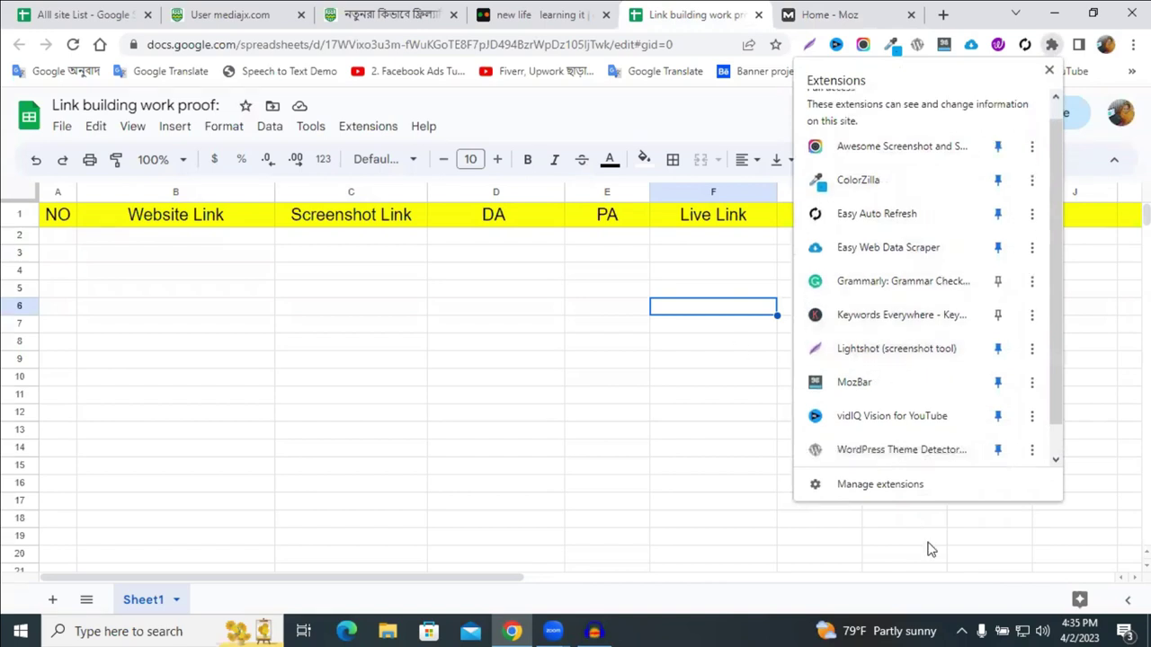
{"action": "left_click", "coordinate": [661, 419]}
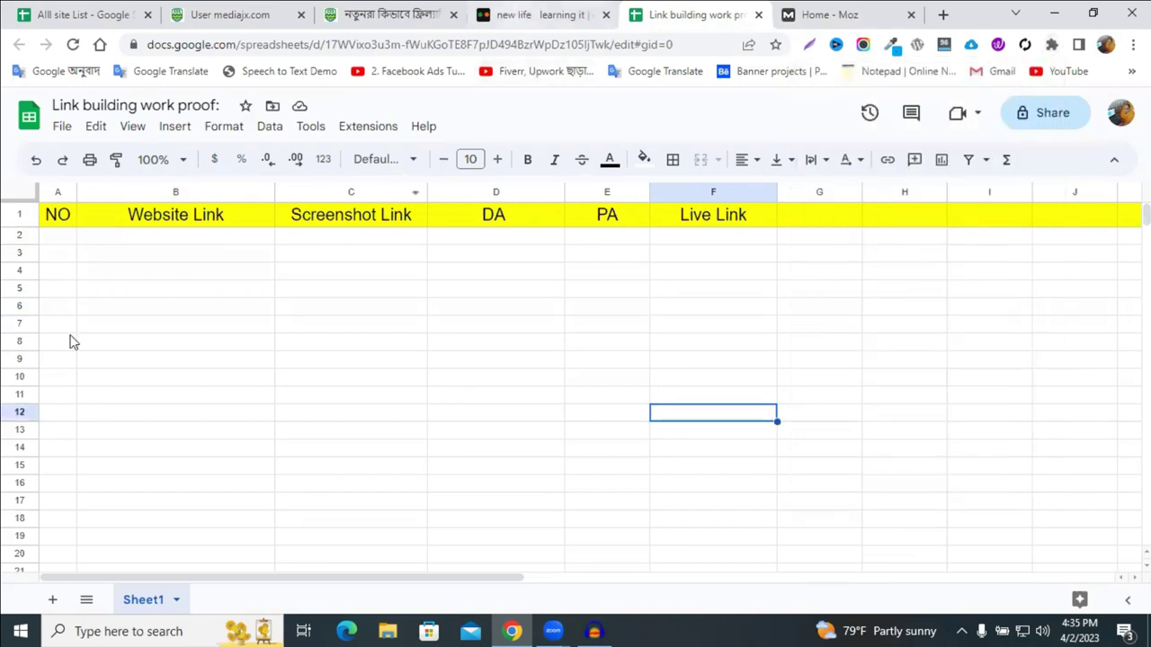
Enter the serial numbers 1, 2 and 3 in cells A2 to A4
{"action": "left_click", "coordinate": [62, 238]}
{"action": "type", "text": "1"}
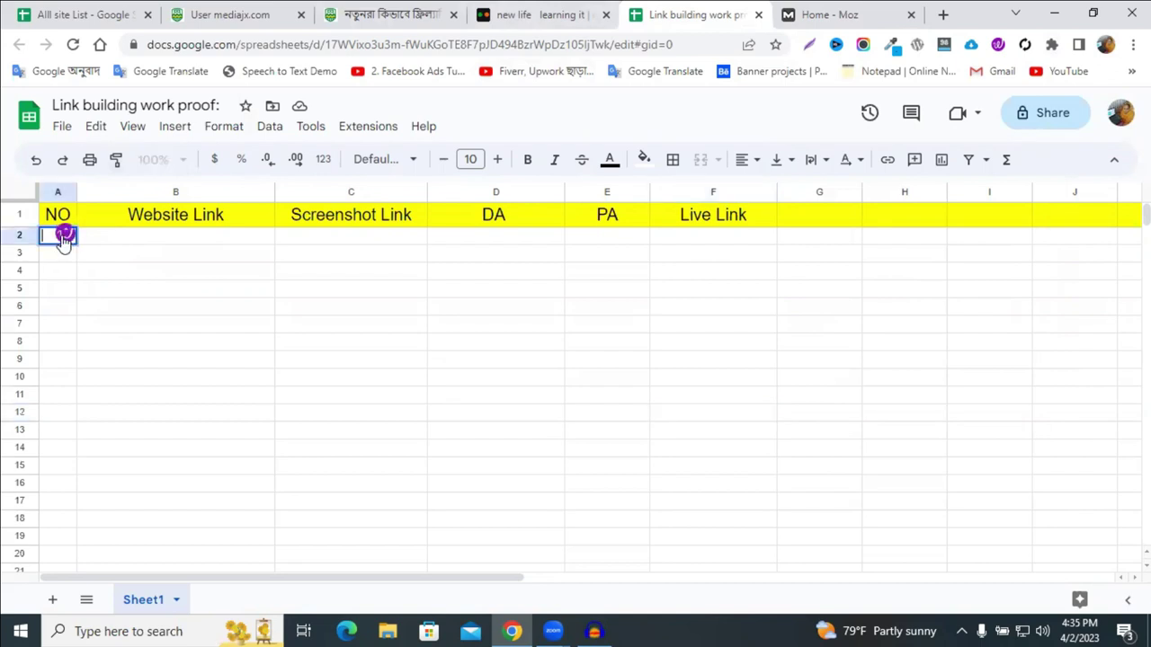
{"action": "key", "text": "Return"}
{"action": "type", "text": "2"}
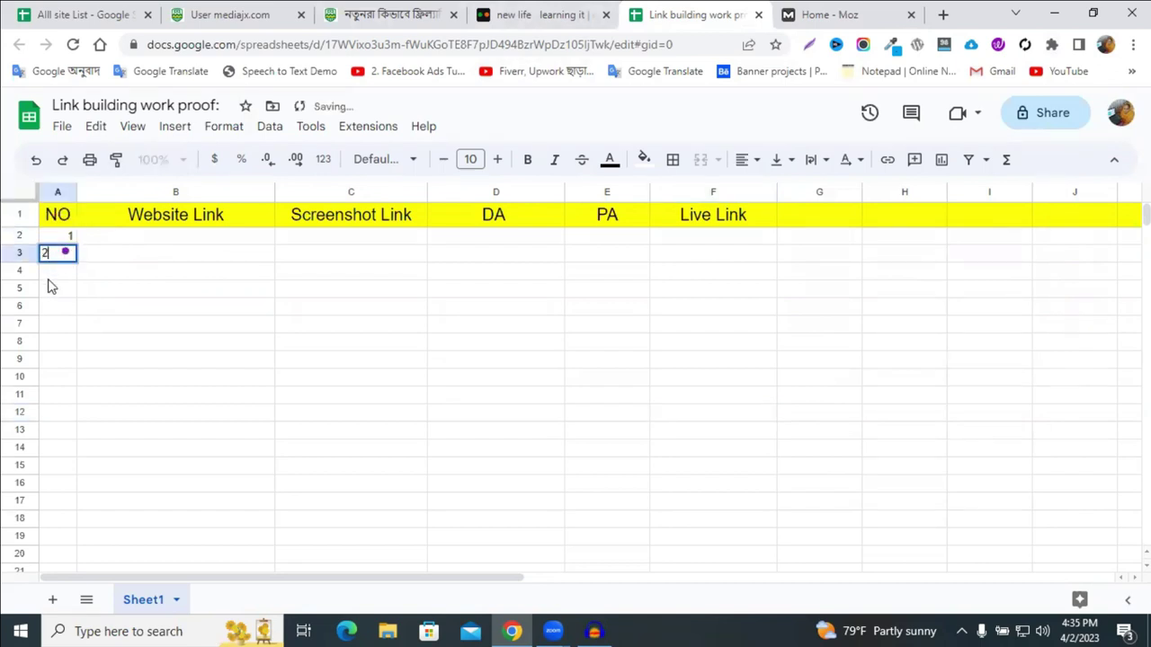
{"action": "left_click", "coordinate": [49, 271]}
{"action": "type", "text": "3"}
{"action": "left_click", "coordinate": [57, 306]}
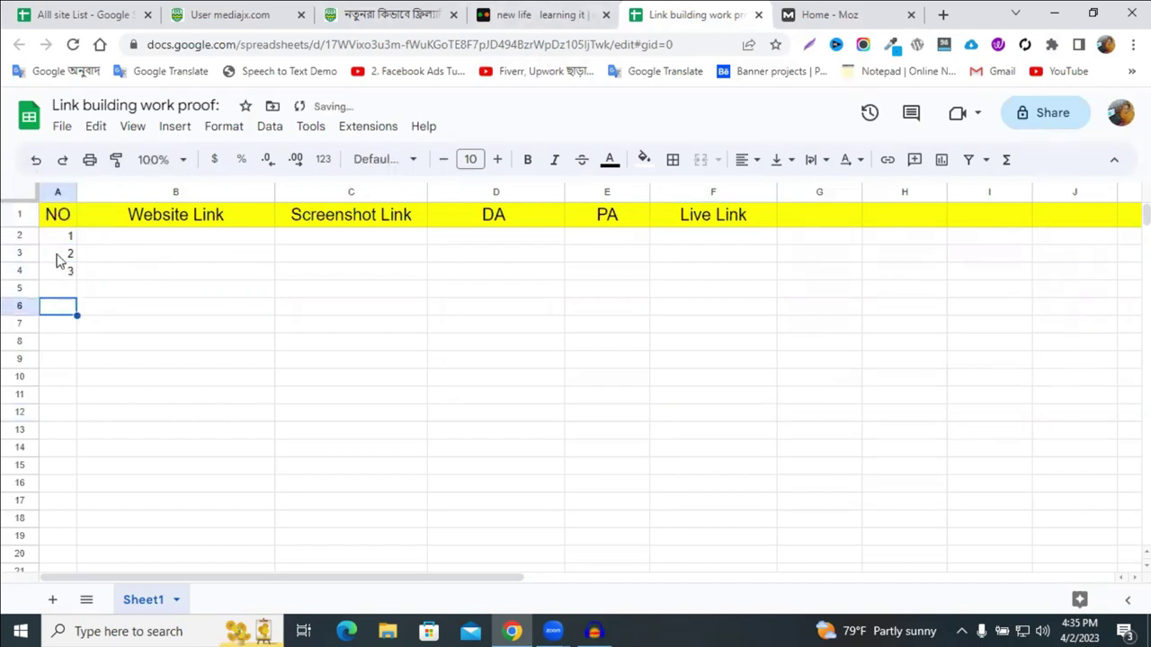
Capture the visible page area around the published 40Billion post with Lightshot and upload the screenshot to get its link
{"action": "left_click", "coordinate": [528, 11]}
{"action": "scroll", "coordinate": [764, 287], "scroll_direction": "down", "scroll_amount": 3}
{"action": "scroll", "coordinate": [758, 278], "scroll_direction": "up", "scroll_amount": 3}
{"action": "scroll", "coordinate": [755, 276], "scroll_direction": "down", "scroll_amount": 6}
{"action": "scroll", "coordinate": [755, 276], "scroll_direction": "down", "scroll_amount": 3}
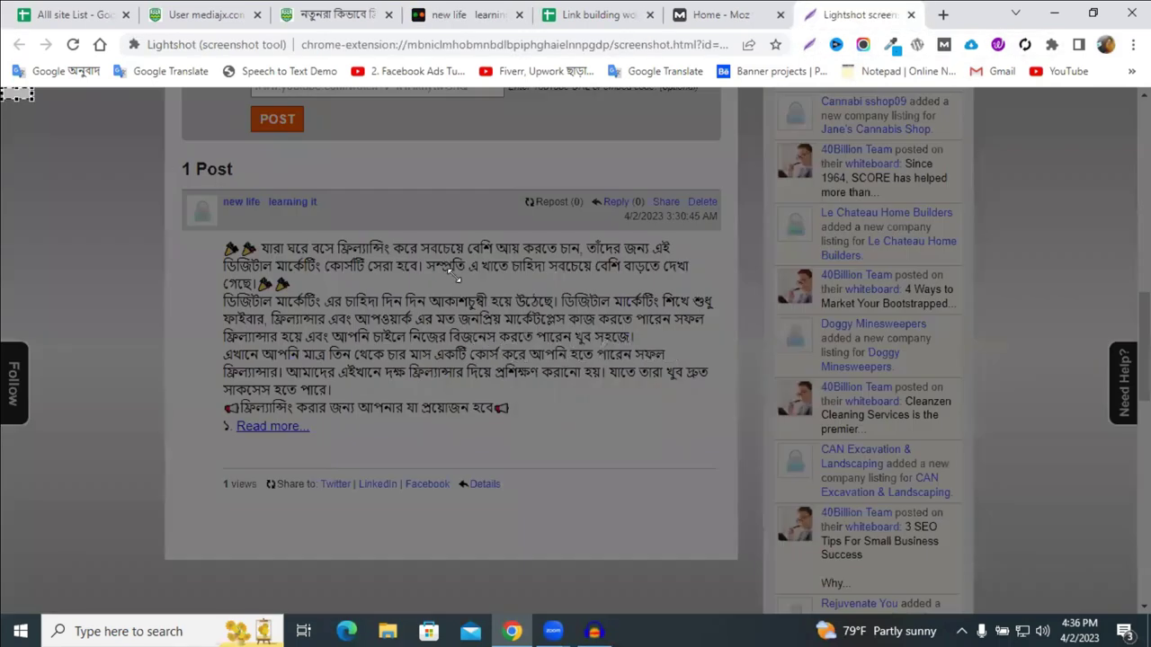
{"action": "left_click_drag", "start_coordinate": [2, 88], "coordinate": [1149, 613]}
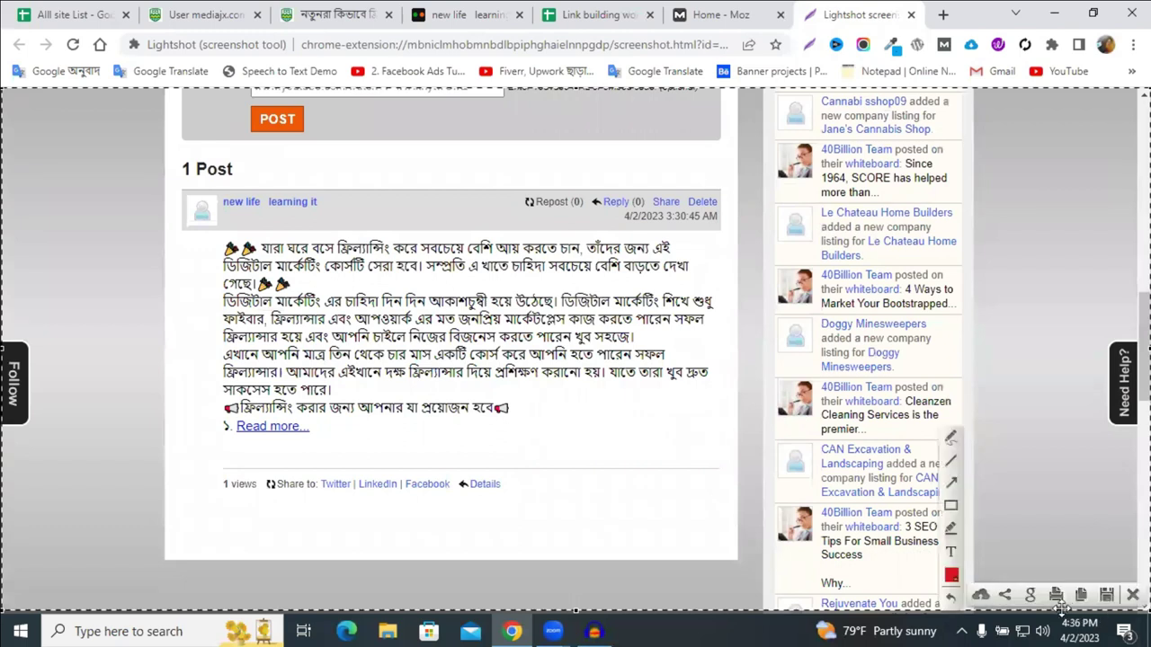
{"action": "left_click", "coordinate": [982, 596]}
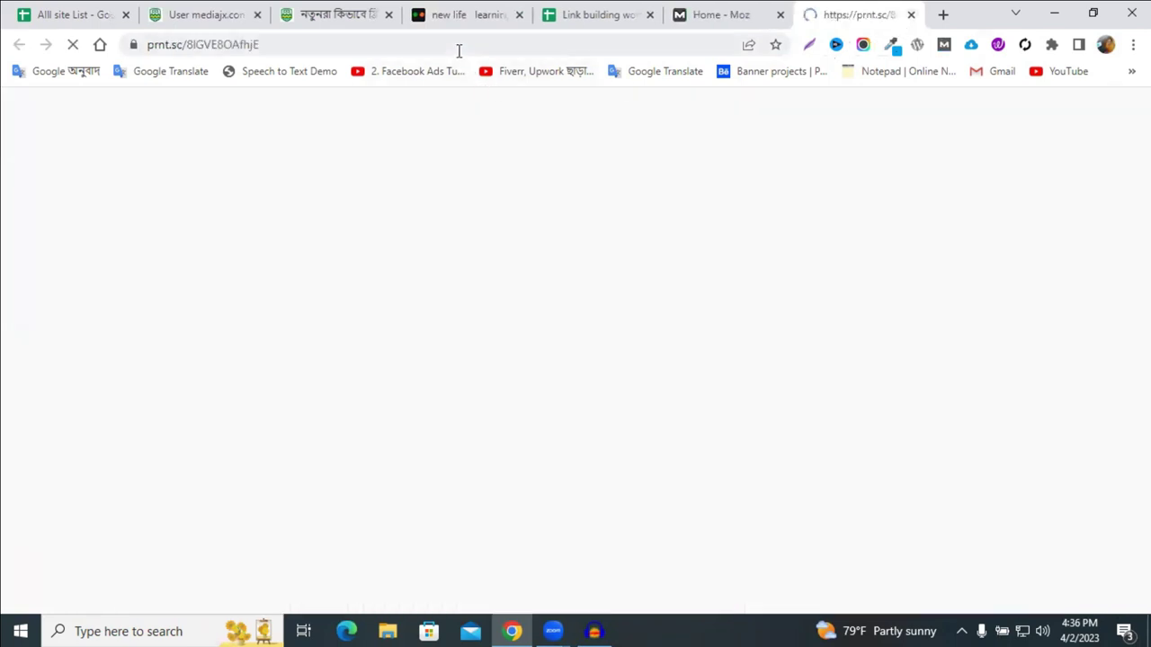
Copy the uploaded screenshot's prnt.sc link into cell C2 of the work-proof sheet and return to the screenshot page
{"action": "left_click", "coordinate": [457, 48]}
{"action": "right_click", "coordinate": [459, 50]}
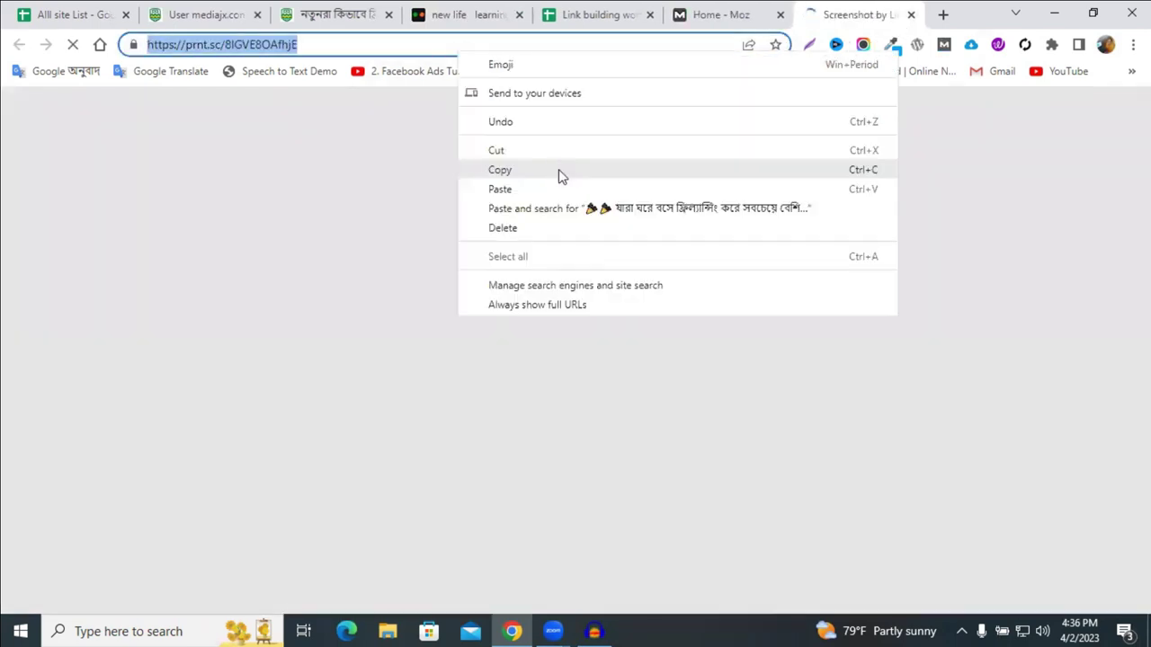
{"action": "left_click", "coordinate": [558, 169]}
{"action": "left_click", "coordinate": [581, 12]}
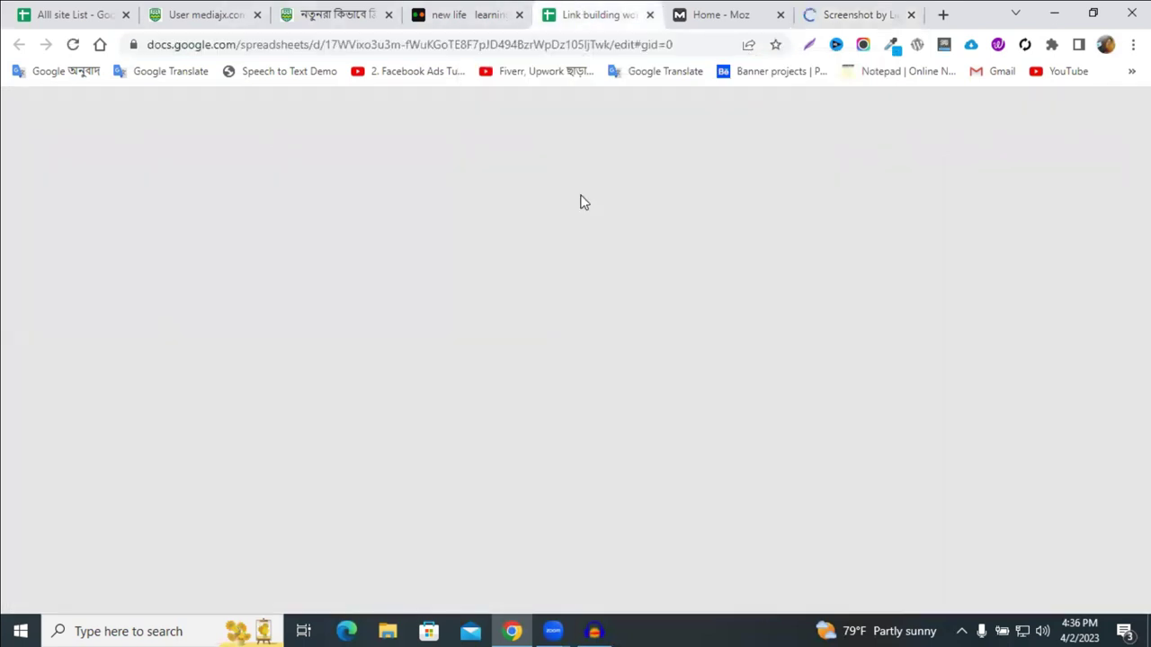
{"action": "double_click", "coordinate": [363, 239]}
{"action": "key", "text": "ctrl+v"}
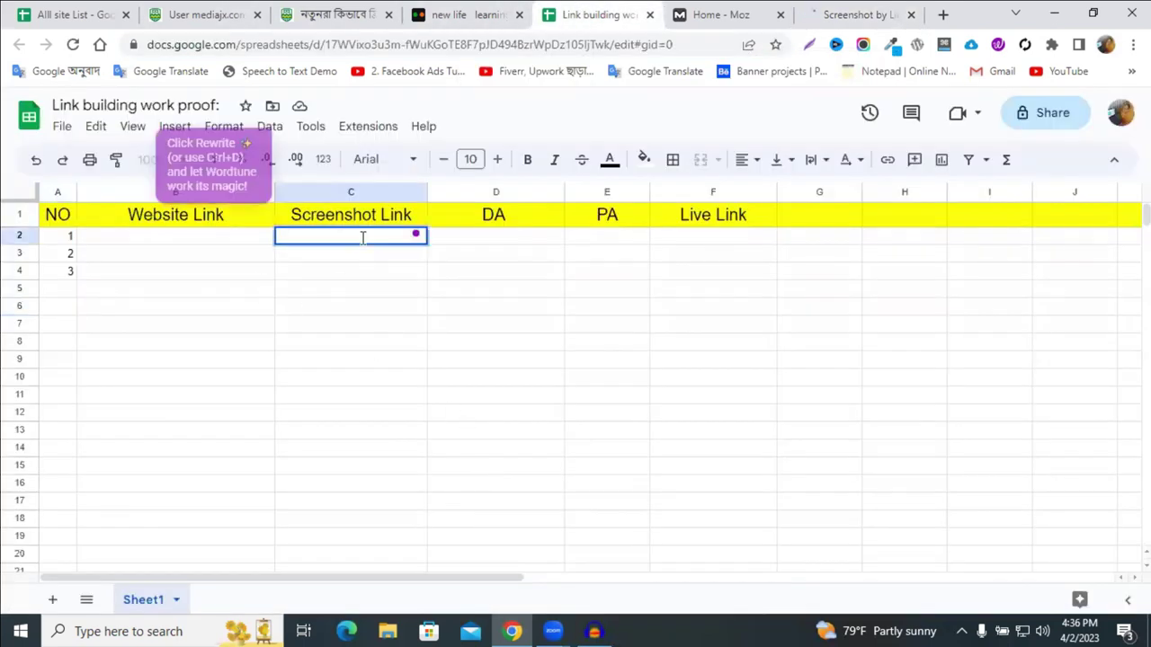
{"action": "key", "text": "Return"}
{"action": "key", "text": "Return"}
{"action": "key", "text": "Return"}
{"action": "left_click", "coordinate": [854, 14]}
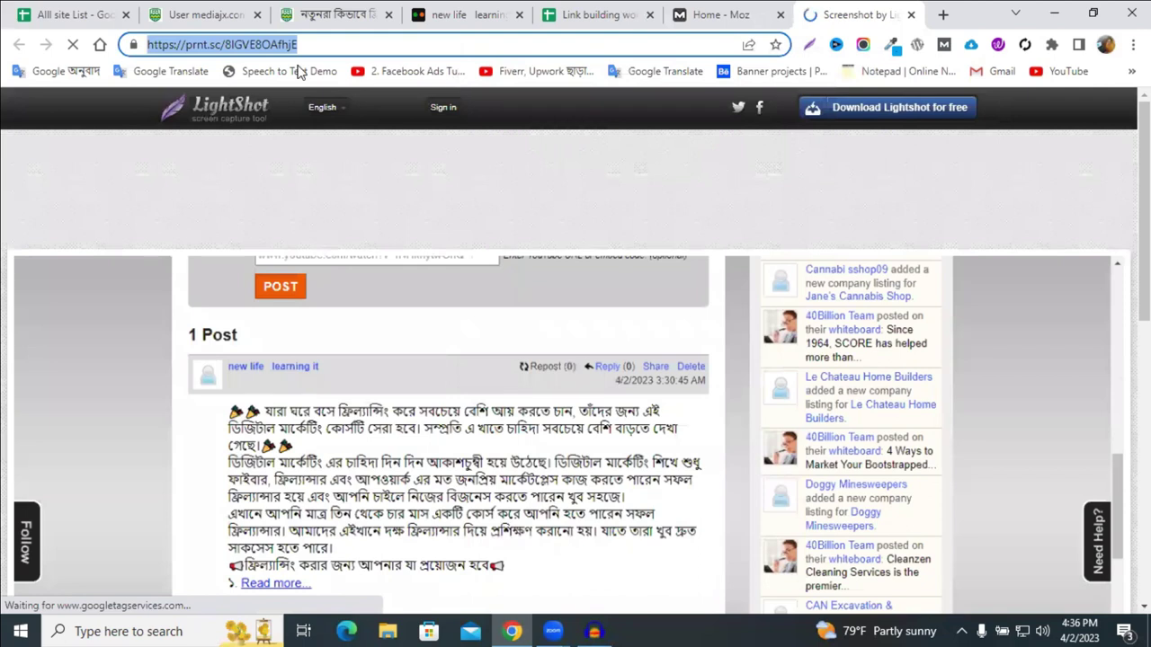
{"action": "left_click", "coordinate": [720, 14]}
{"action": "key", "text": "ctrl+4"}
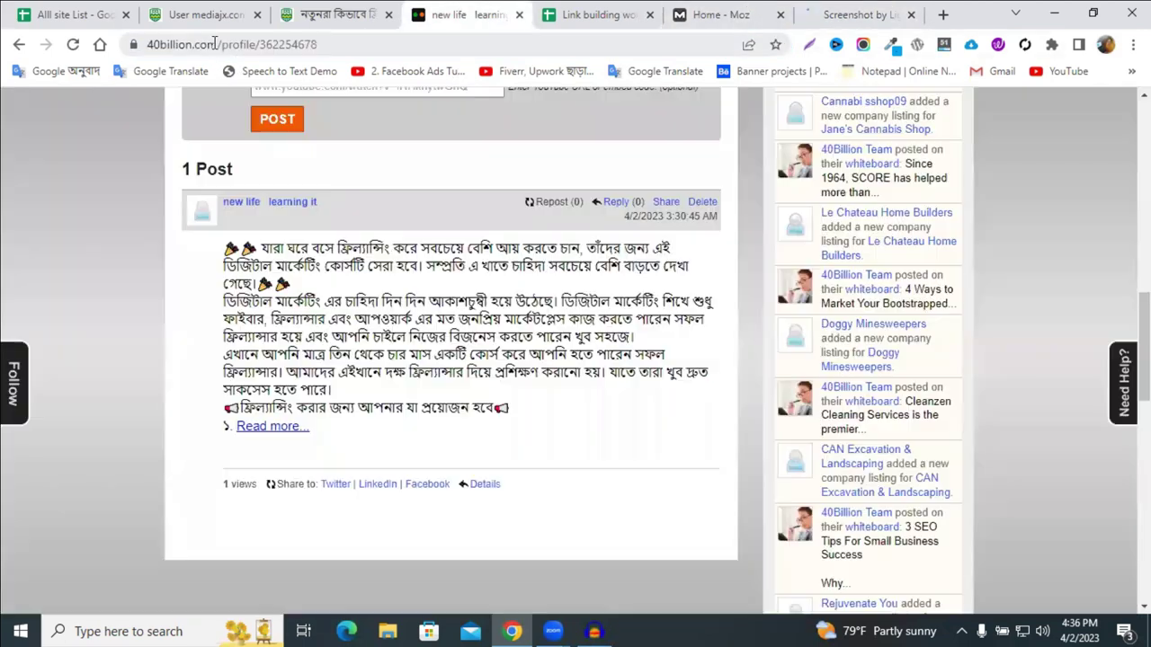
{"action": "left_click_drag", "start_coordinate": [213, 44], "coordinate": [159, 61]}
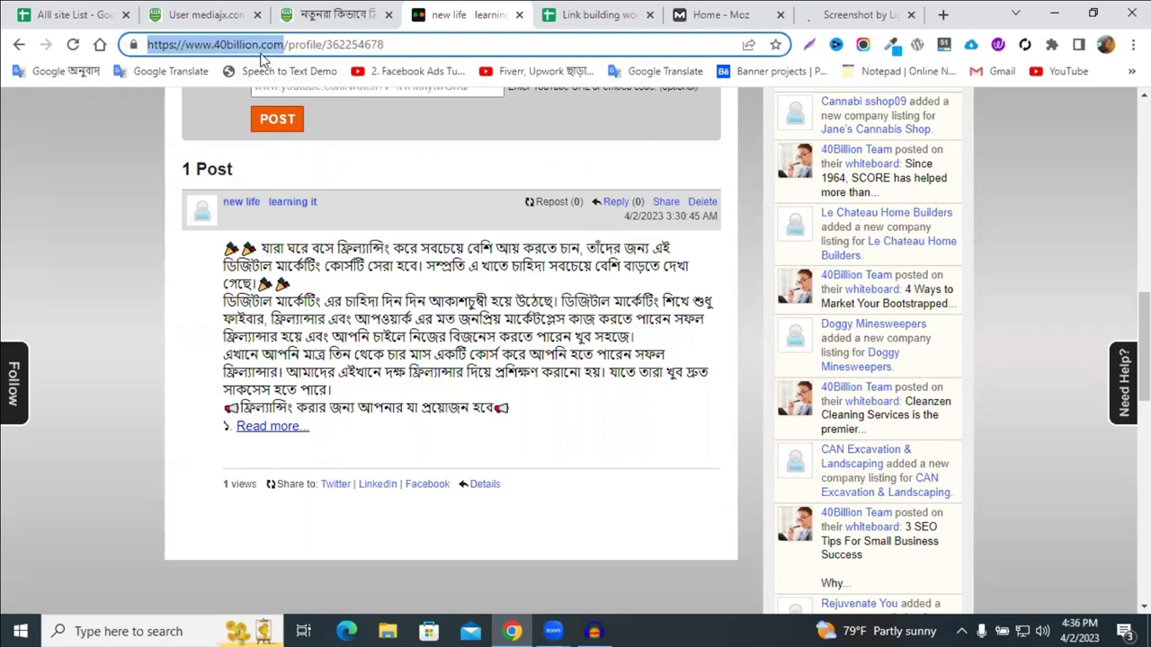
{"action": "left_click", "coordinate": [214, 52]}
{"action": "left_click_drag", "start_coordinate": [214, 45], "coordinate": [183, 45]}
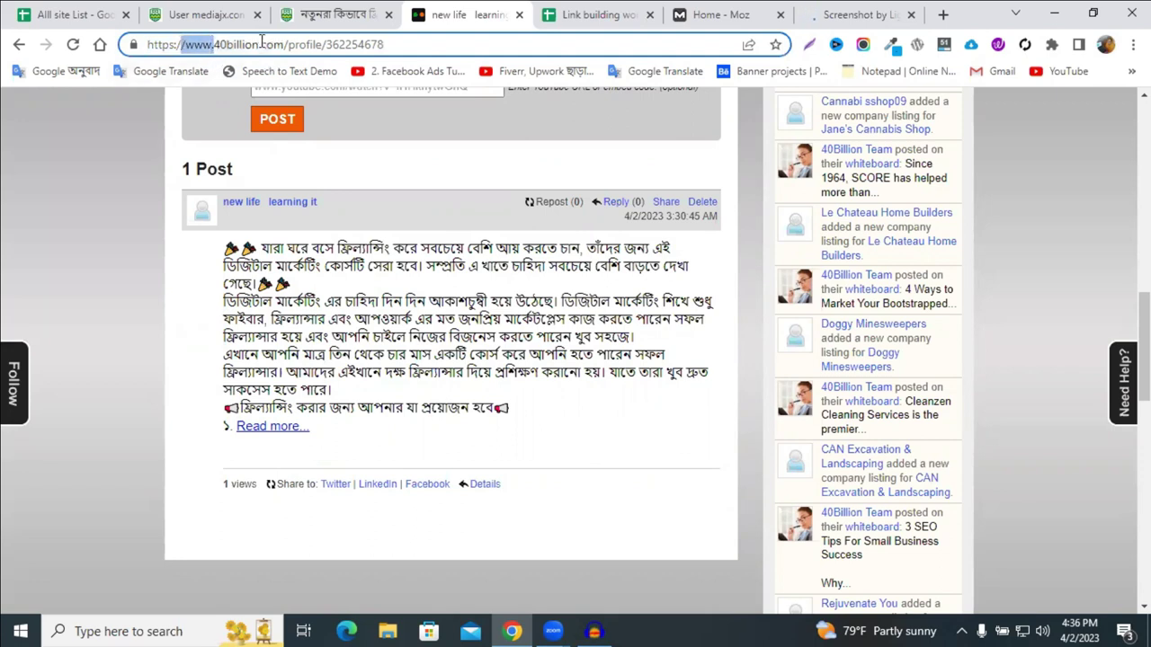
{"action": "left_click_drag", "start_coordinate": [260, 44], "coordinate": [284, 52]}
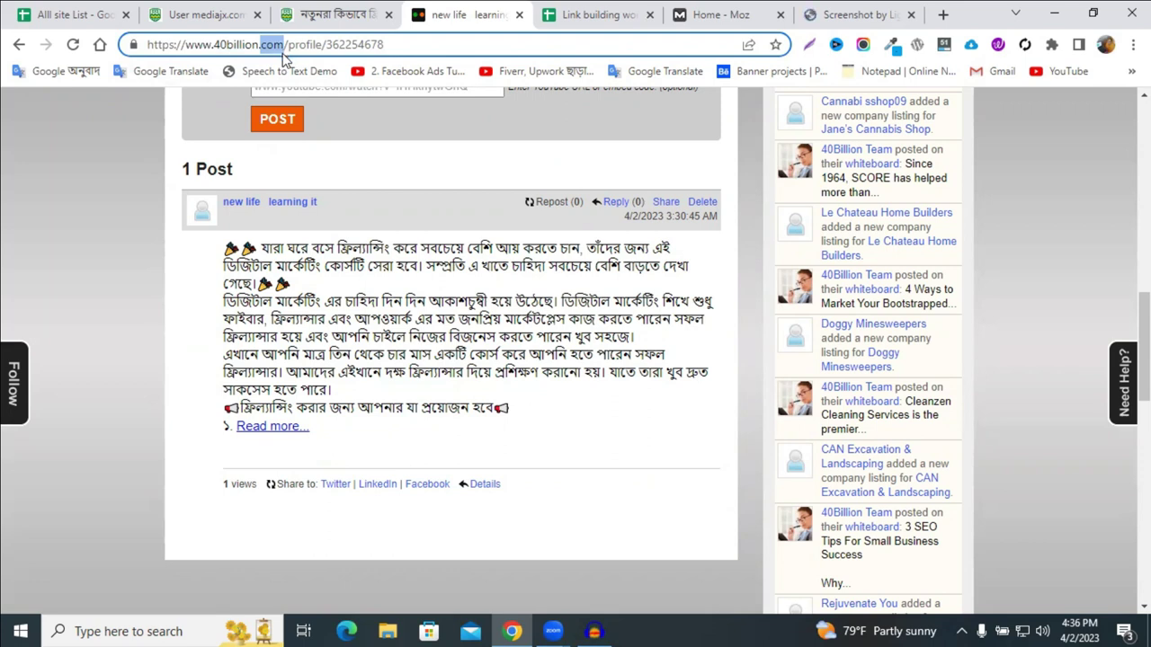
{"action": "double_click", "coordinate": [348, 44]}
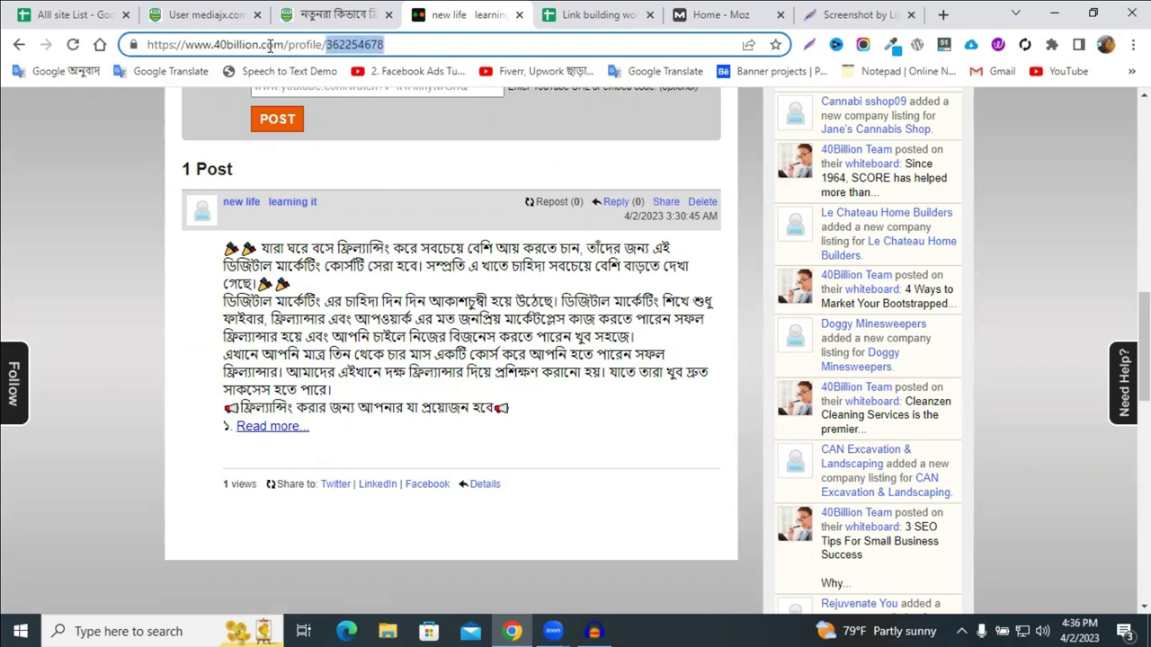
{"action": "left_click_drag", "start_coordinate": [285, 44], "coordinate": [128, 45]}
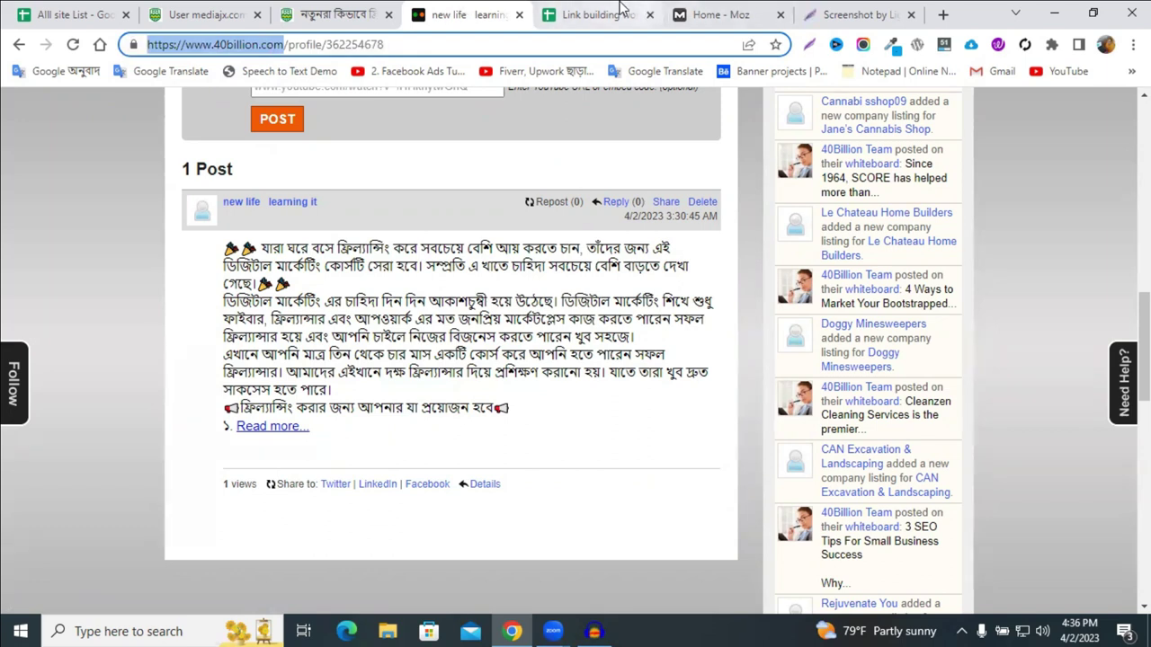
{"action": "left_click", "coordinate": [596, 15]}
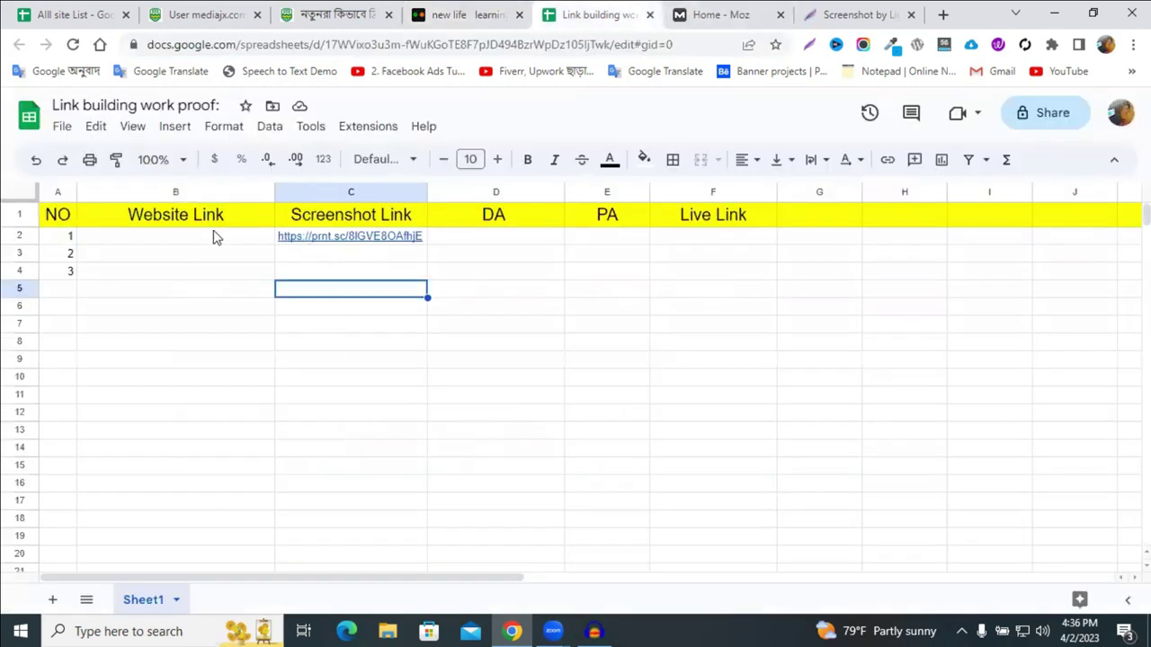
{"action": "left_click", "coordinate": [216, 237]}
{"action": "key", "text": "ctrl+v"}
{"action": "left_click", "coordinate": [304, 292]}
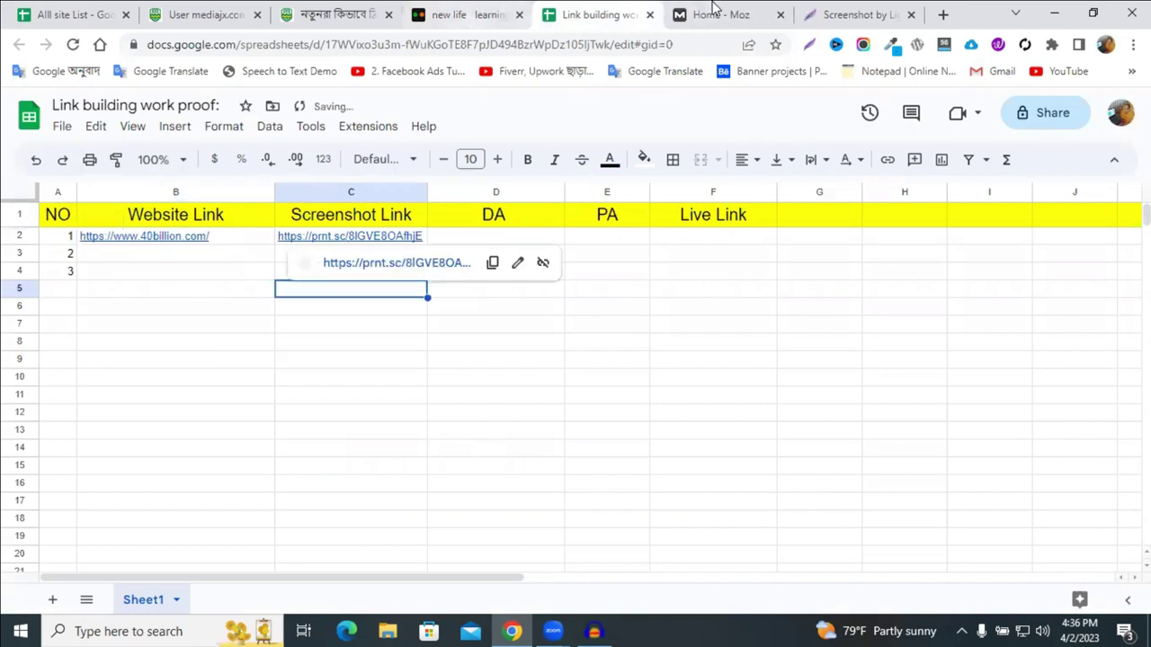
Copy the full 40Billion profile URL into cell F2 of the work-proof sheet and widen column F to fit it
{"action": "left_click", "coordinate": [713, 11]}
{"action": "left_click", "coordinate": [466, 15]}
{"action": "left_click", "coordinate": [382, 47]}
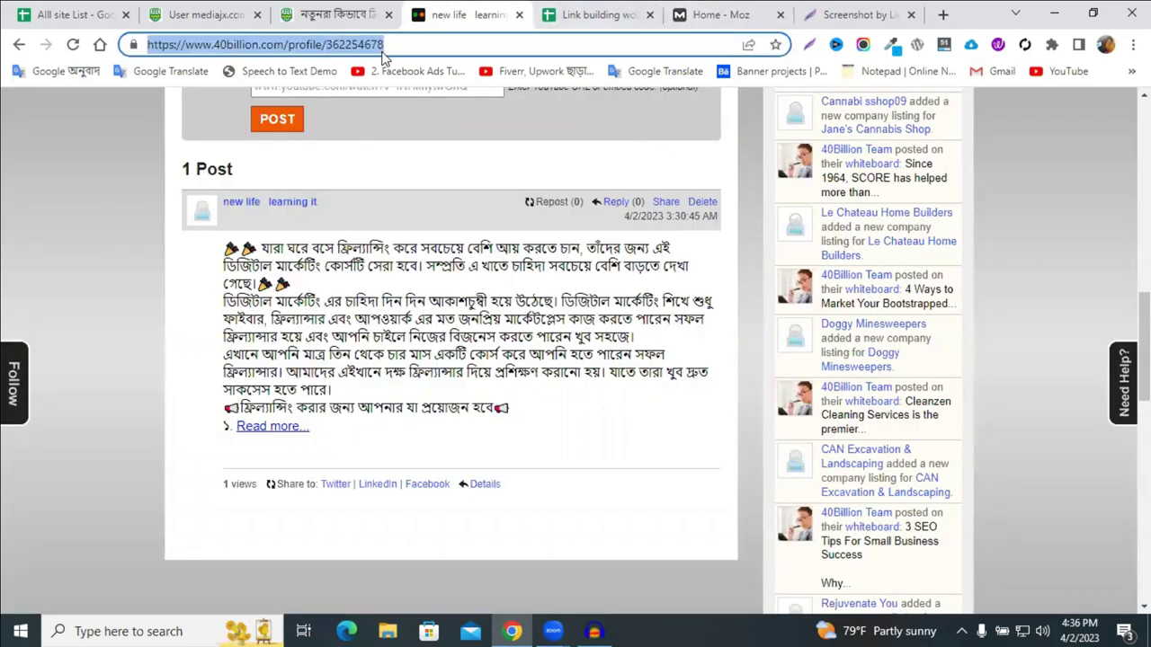
{"action": "right_click", "coordinate": [382, 52]}
{"action": "left_click", "coordinate": [470, 171]}
{"action": "left_click", "coordinate": [691, 12]}
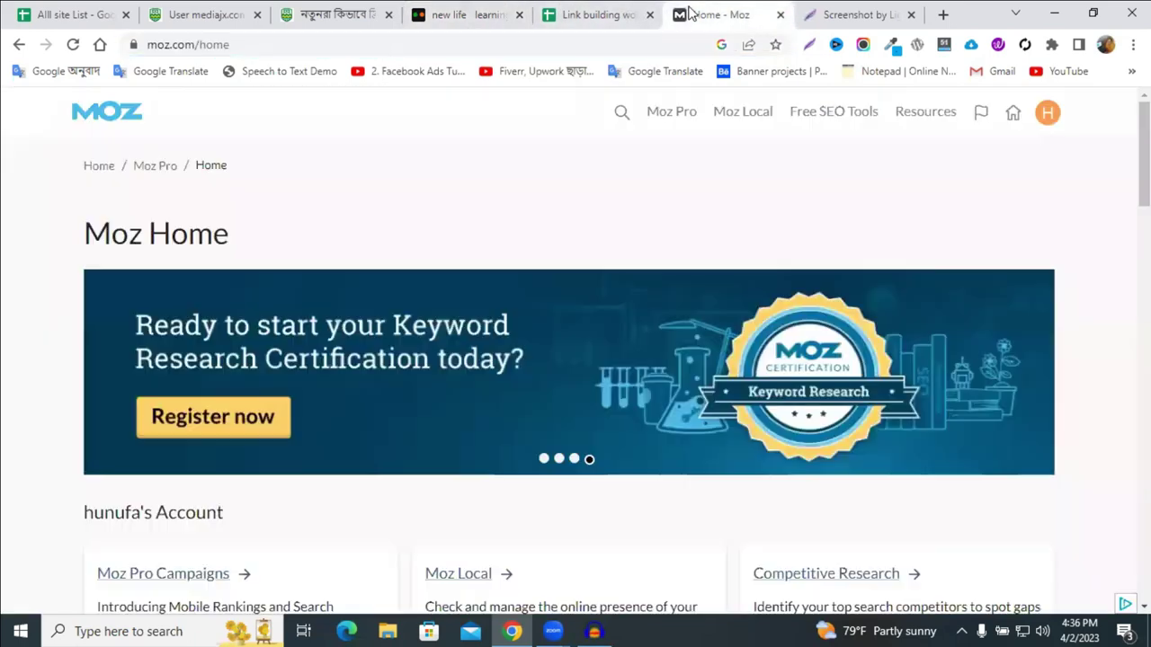
{"action": "left_click", "coordinate": [635, 13]}
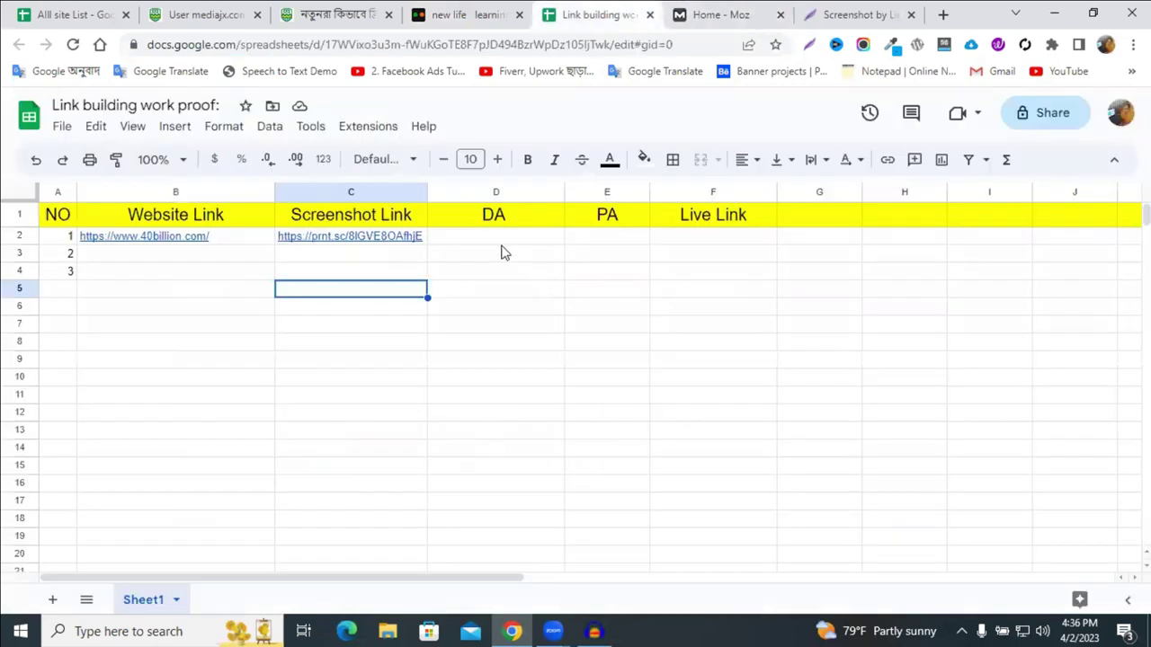
{"action": "left_click", "coordinate": [690, 236]}
{"action": "key", "text": "ctrl+v"}
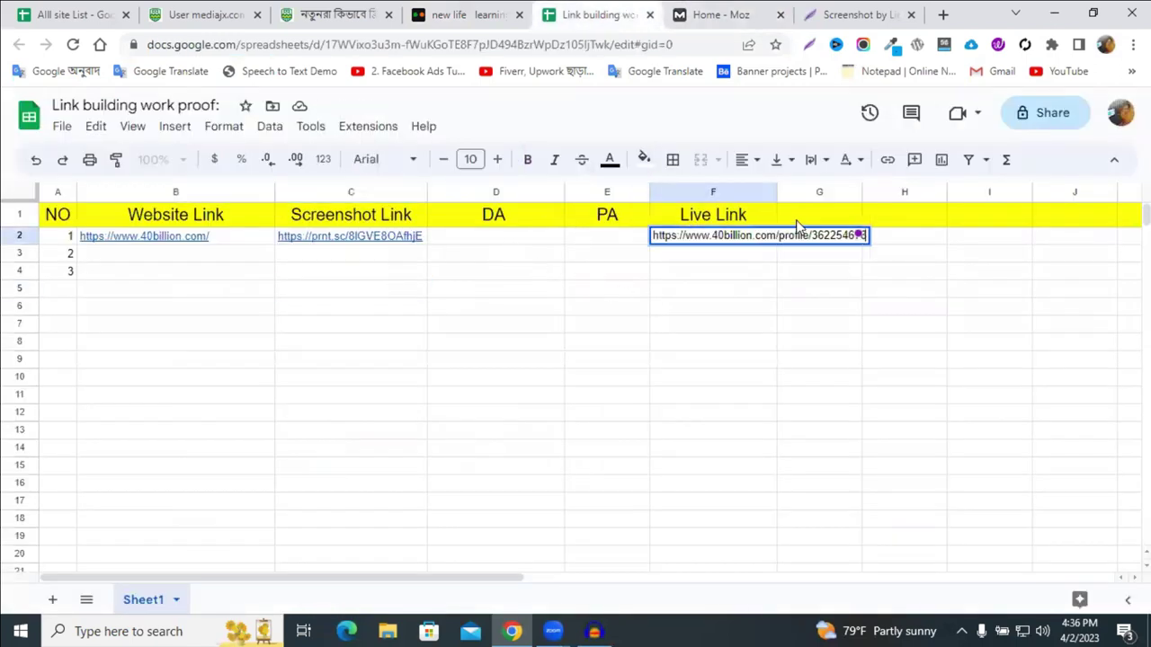
{"action": "left_click_drag", "start_coordinate": [778, 192], "coordinate": [1121, 192]}
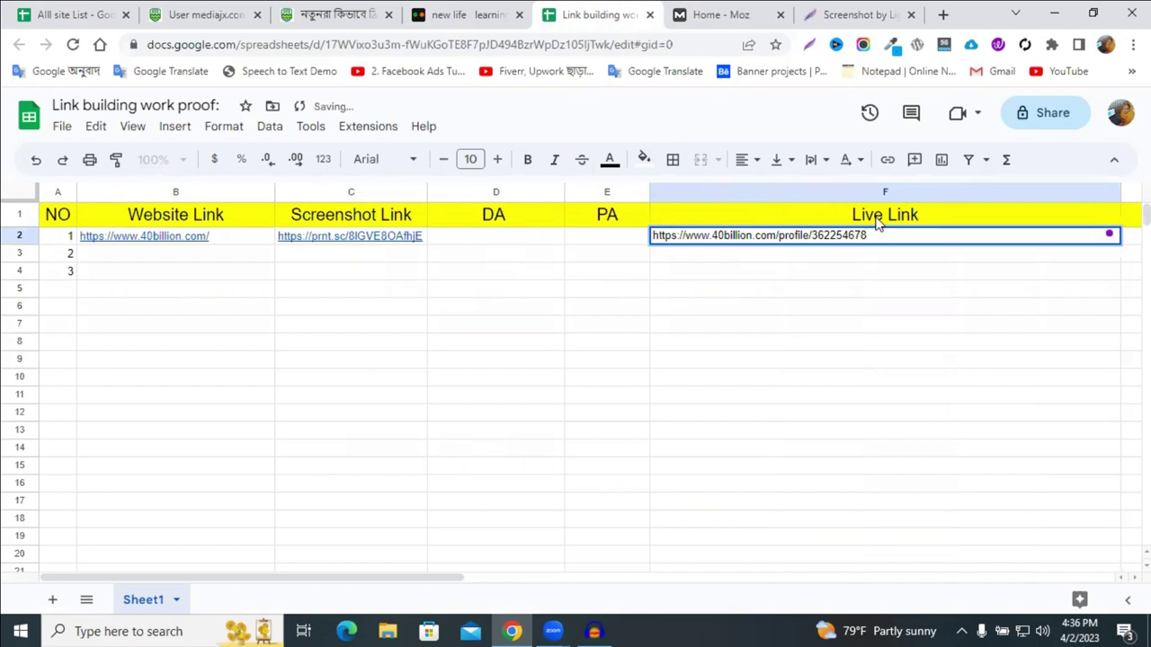
Change the header in cell F1 to "Live Link/profile link"
{"action": "left_click", "coordinate": [926, 221]}
{"action": "double_click", "coordinate": [926, 221]}
{"action": "type", "text": "/"}
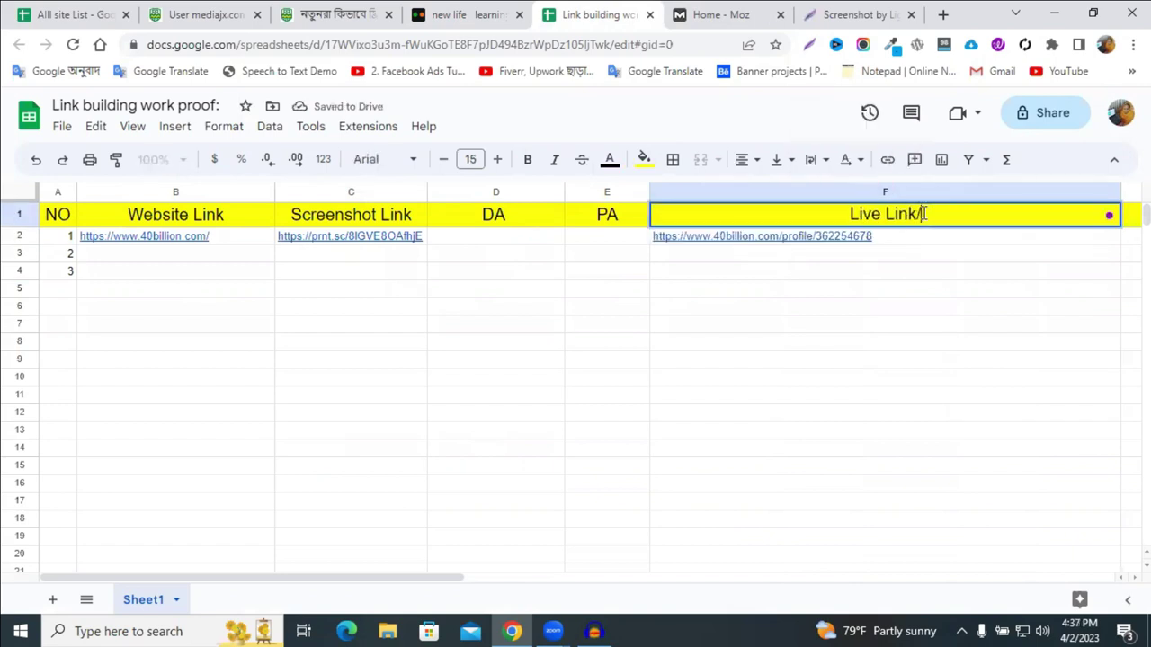
{"action": "type", "text": "p"}
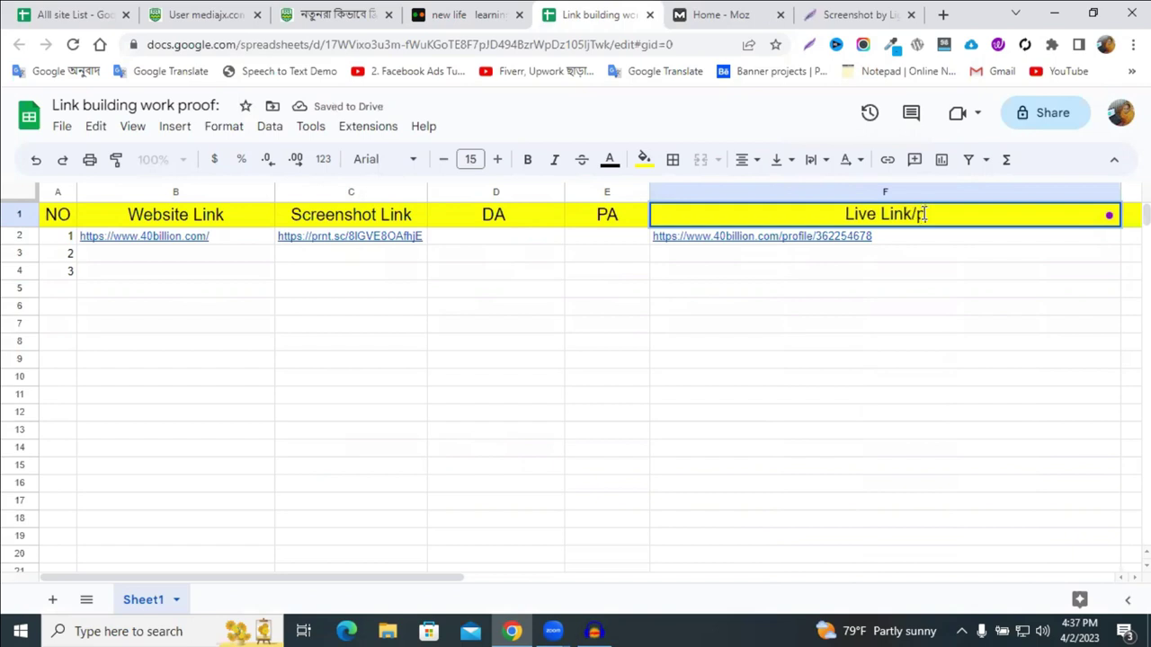
{"action": "type", "text": "rofile link"}
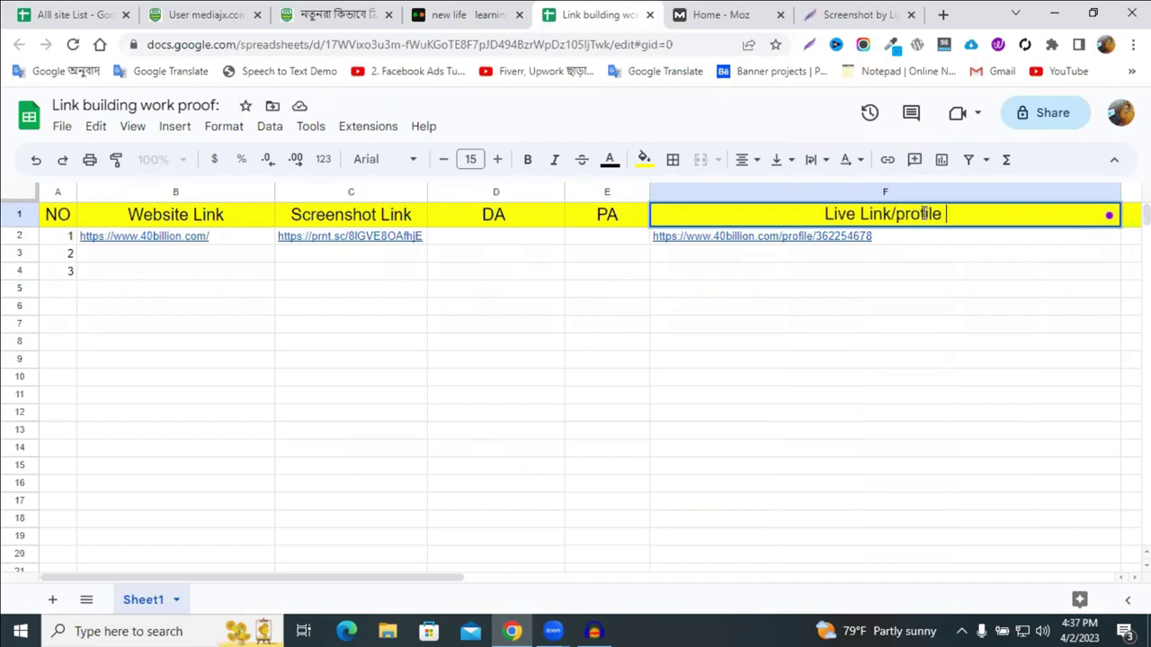
{"action": "left_click", "coordinate": [791, 364]}
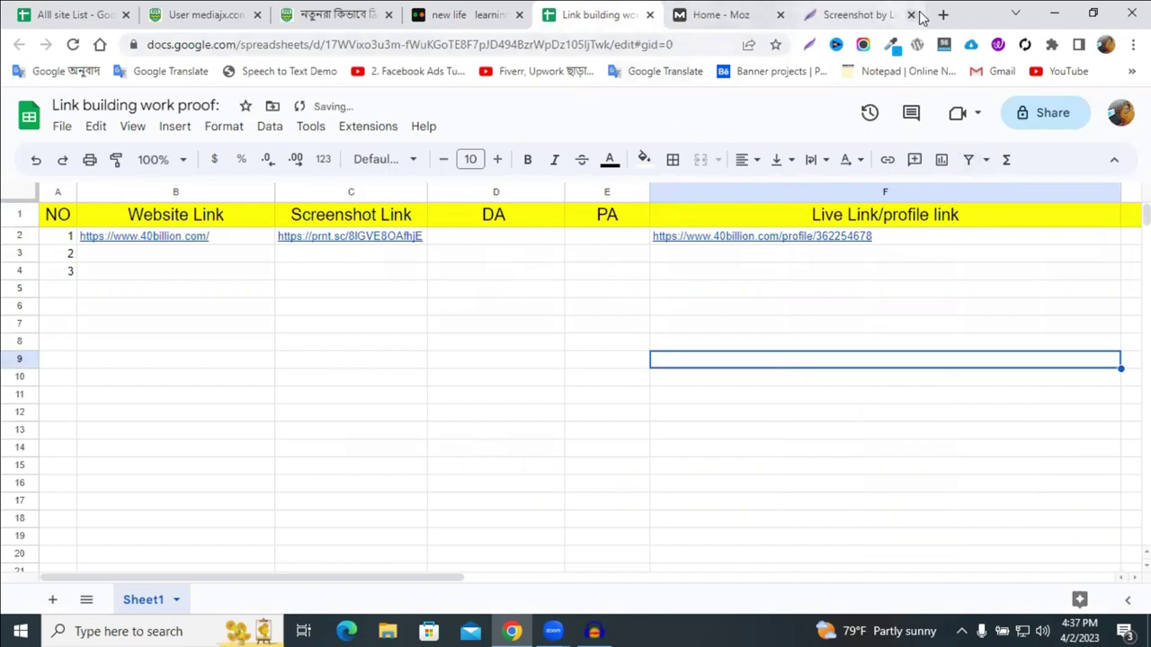
Close the Lightshot screenshot and Moz pages, and check the DA and PA of the 40billion.com home page with MozBar
{"action": "left_click", "coordinate": [911, 14]}
{"action": "left_click", "coordinate": [827, 14]}
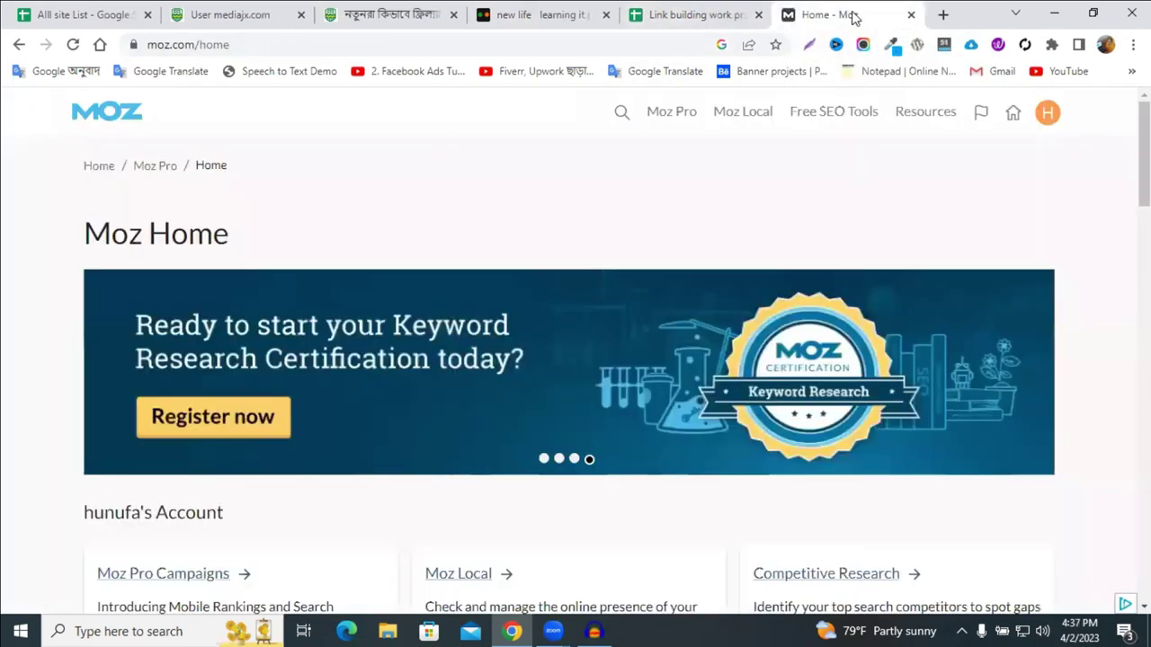
{"action": "left_click", "coordinate": [907, 16]}
{"action": "left_click", "coordinate": [638, 18]}
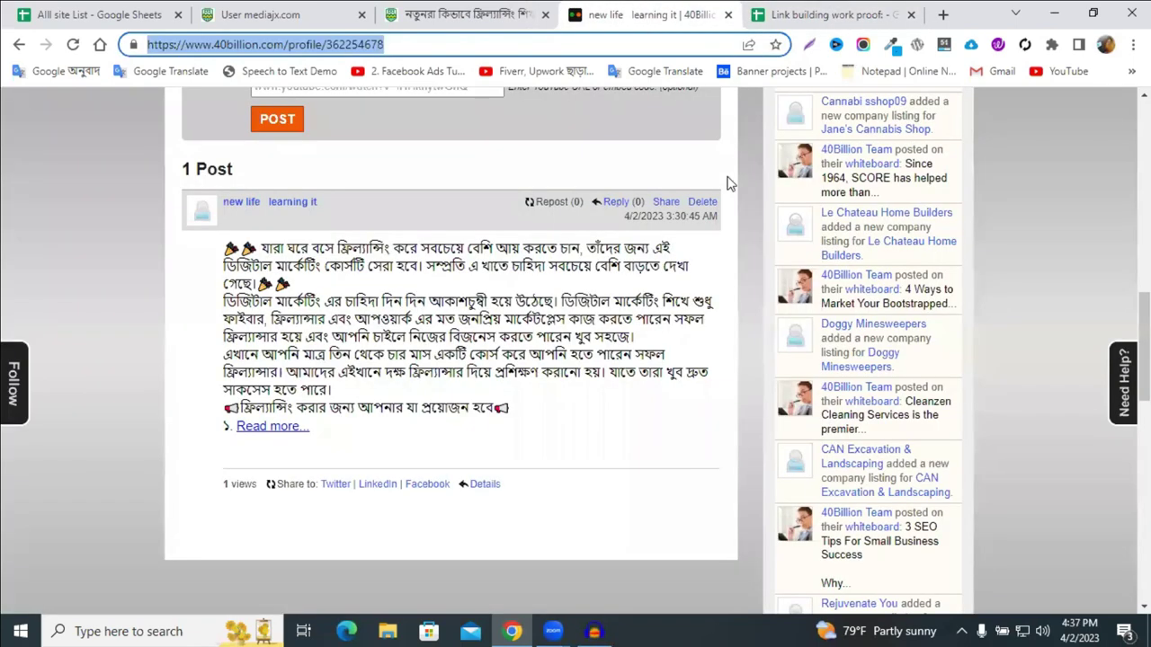
{"action": "key", "text": "Return"}
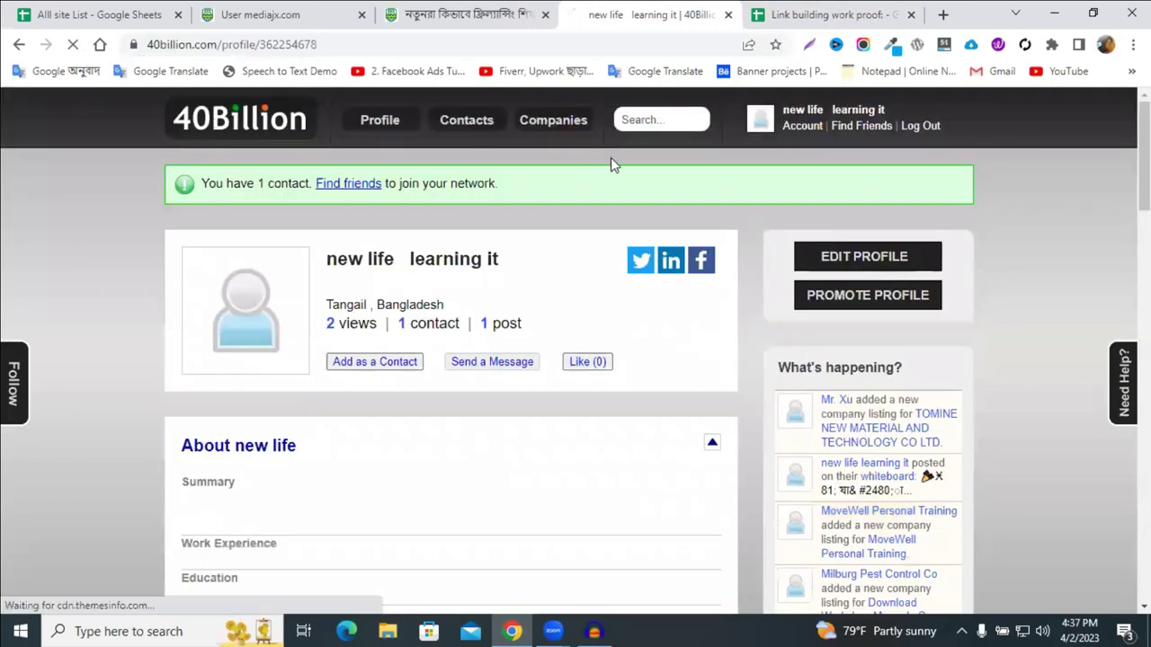
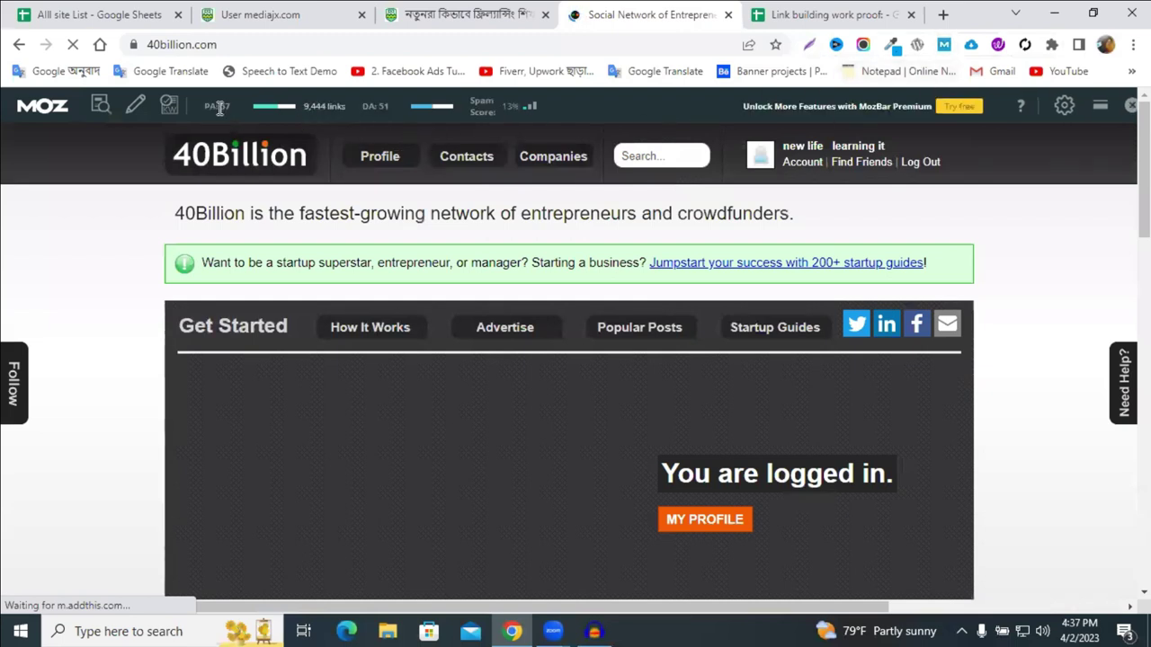
{"action": "double_click", "coordinate": [375, 107]}
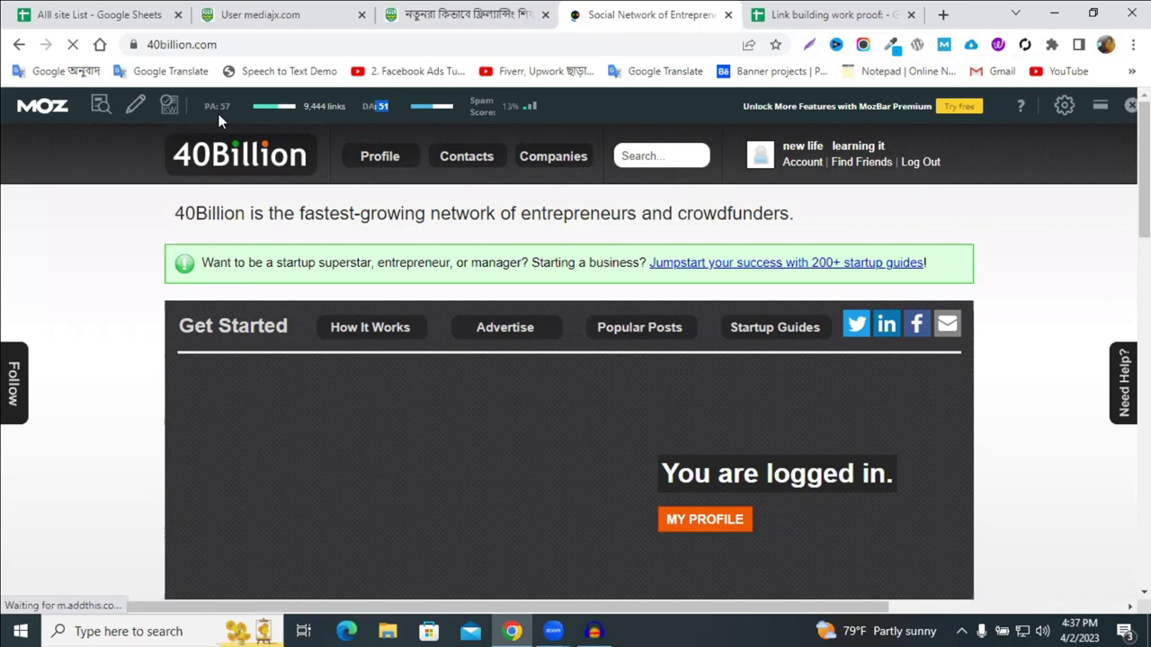
Enter 51 as the DA in cell D2 and 57 as the PA in cell E2 of the work-proof sheet
{"action": "left_click", "coordinate": [832, 14]}
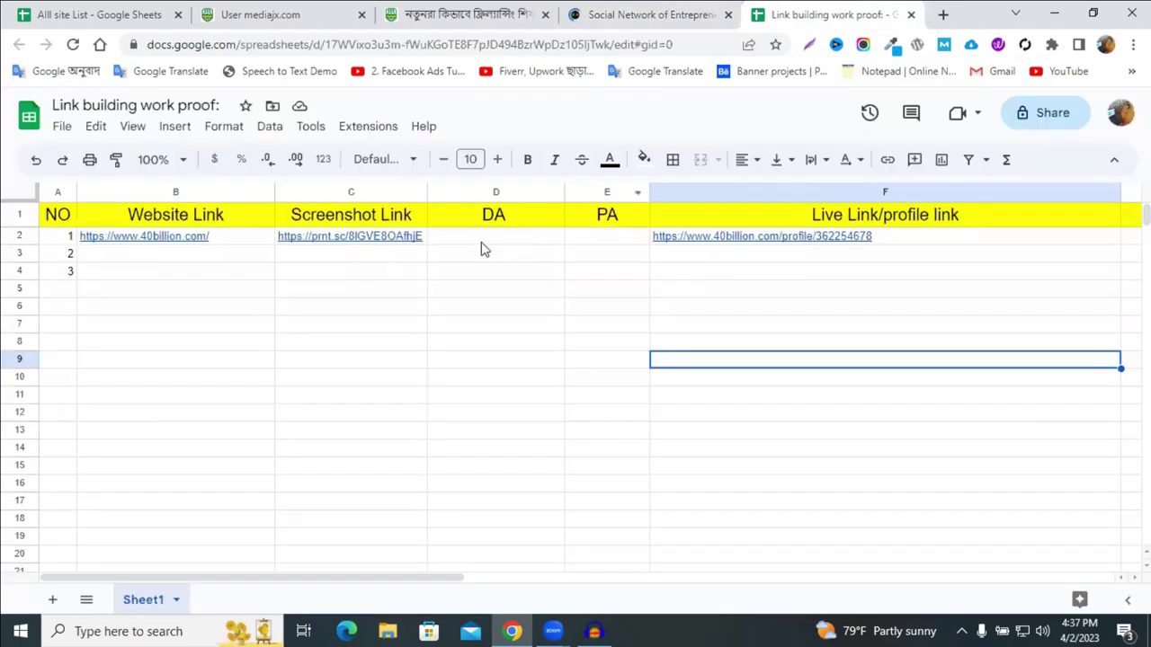
{"action": "left_click", "coordinate": [483, 238]}
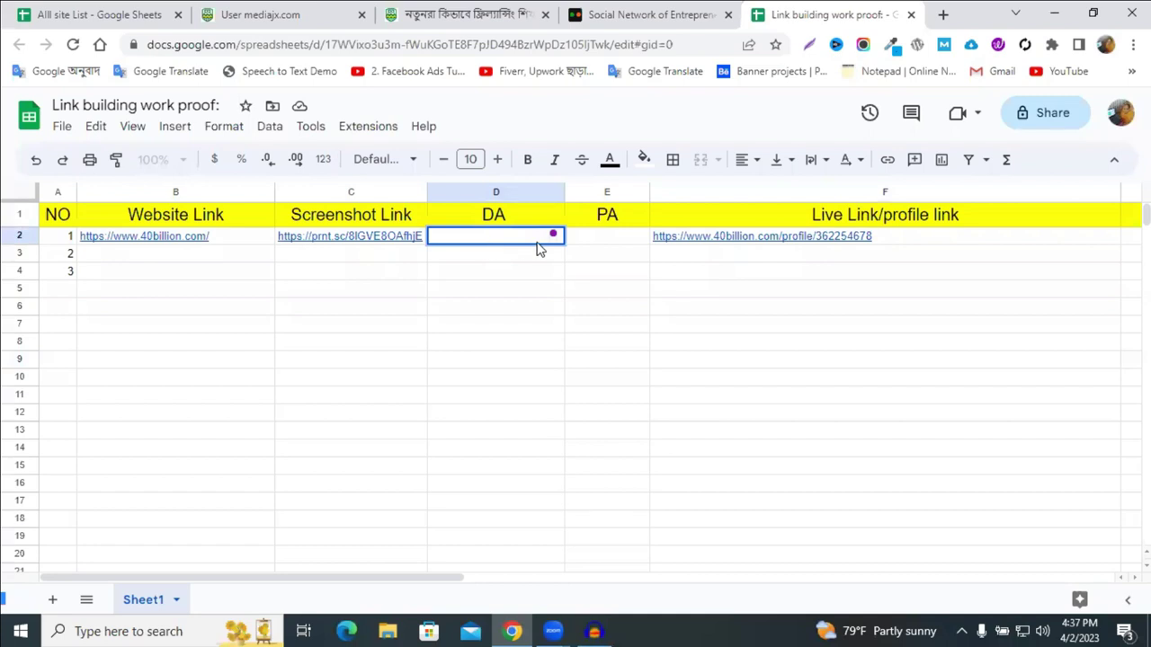
{"action": "left_click", "coordinate": [597, 241]}
{"action": "left_click", "coordinate": [489, 236]}
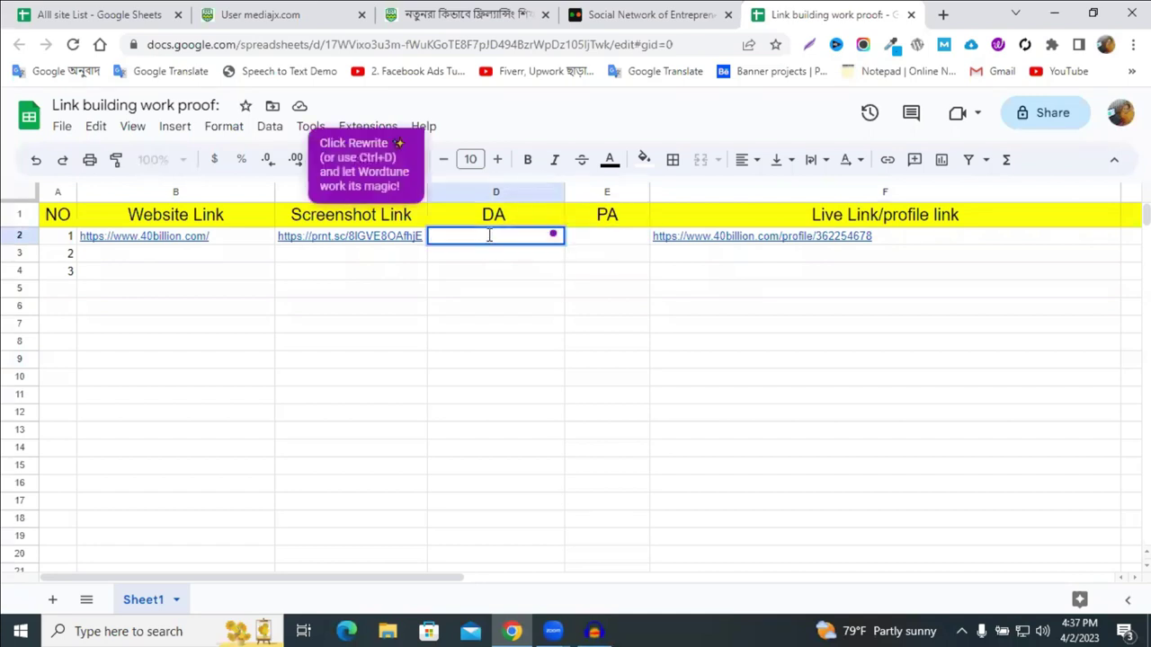
{"action": "type", "text": "51"}
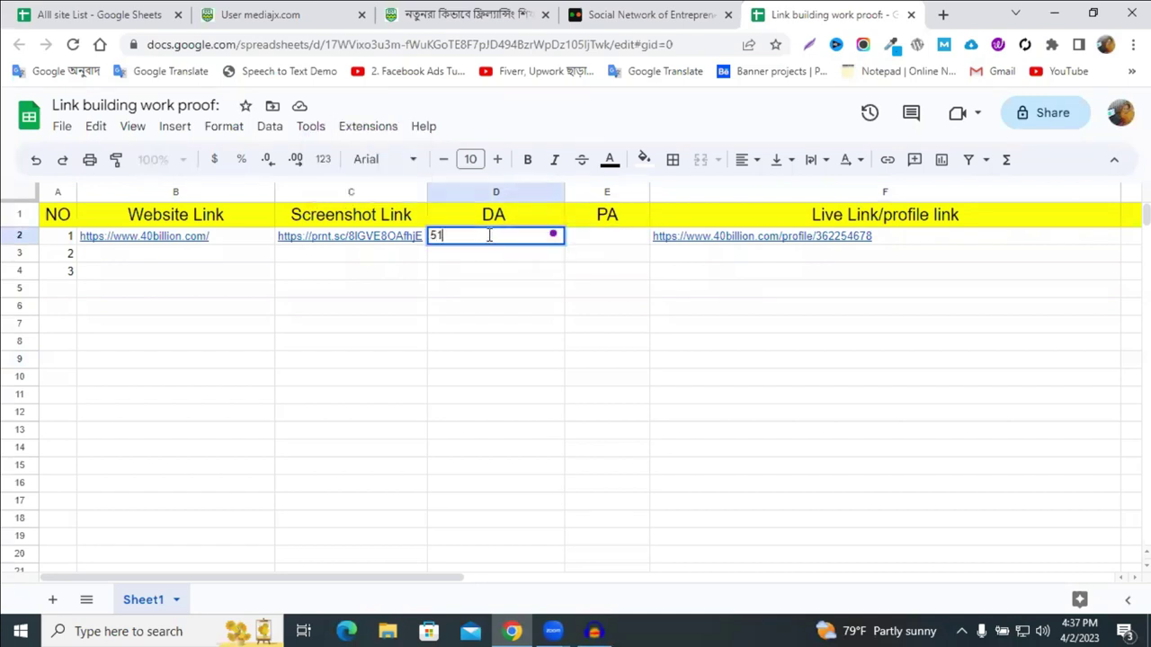
{"action": "left_click", "coordinate": [629, 240]}
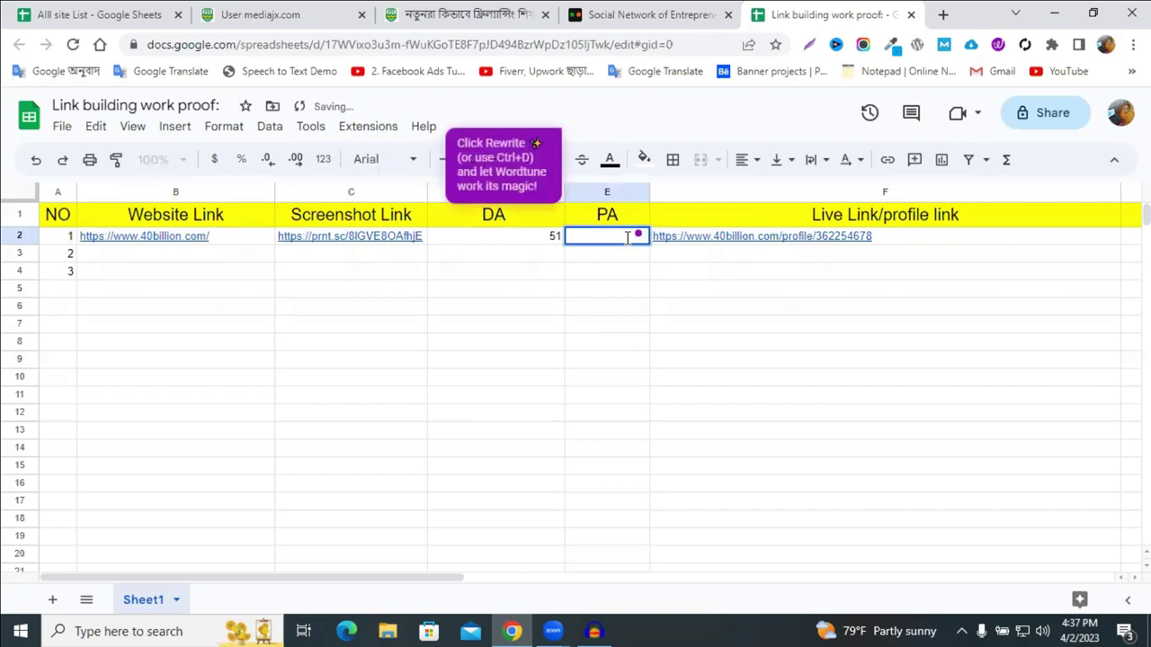
{"action": "type", "text": "57"}
{"action": "left_click", "coordinate": [743, 342]}
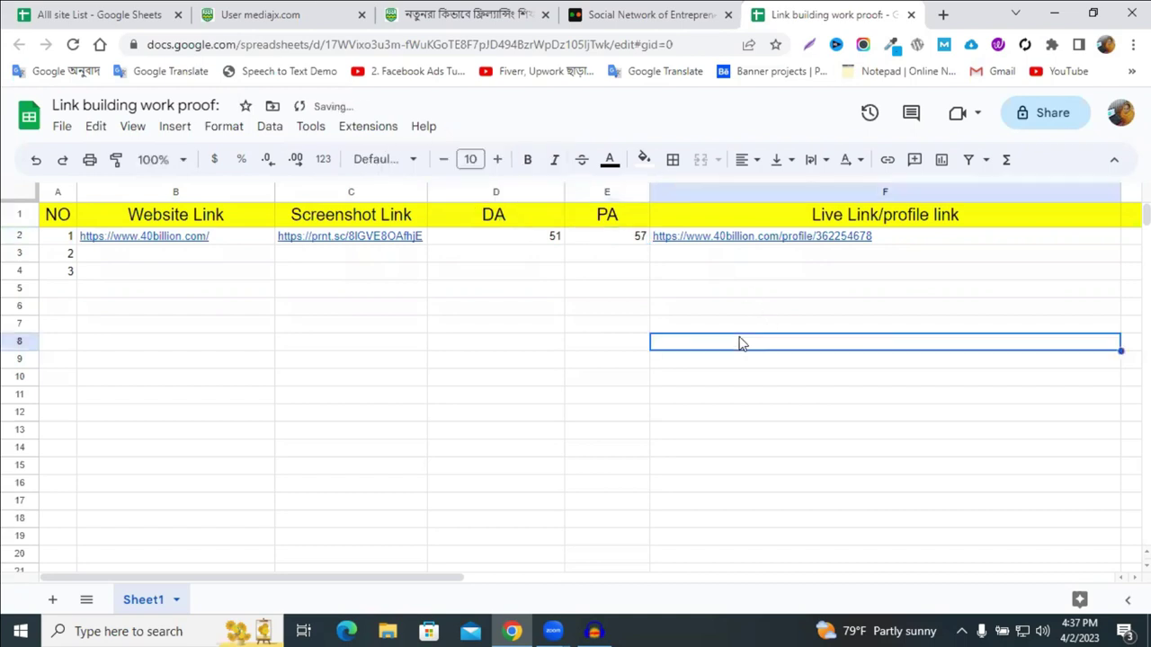
Open the institute's mediajx.com user profile from the published story and show its list of published stories
{"action": "left_click", "coordinate": [468, 14]}
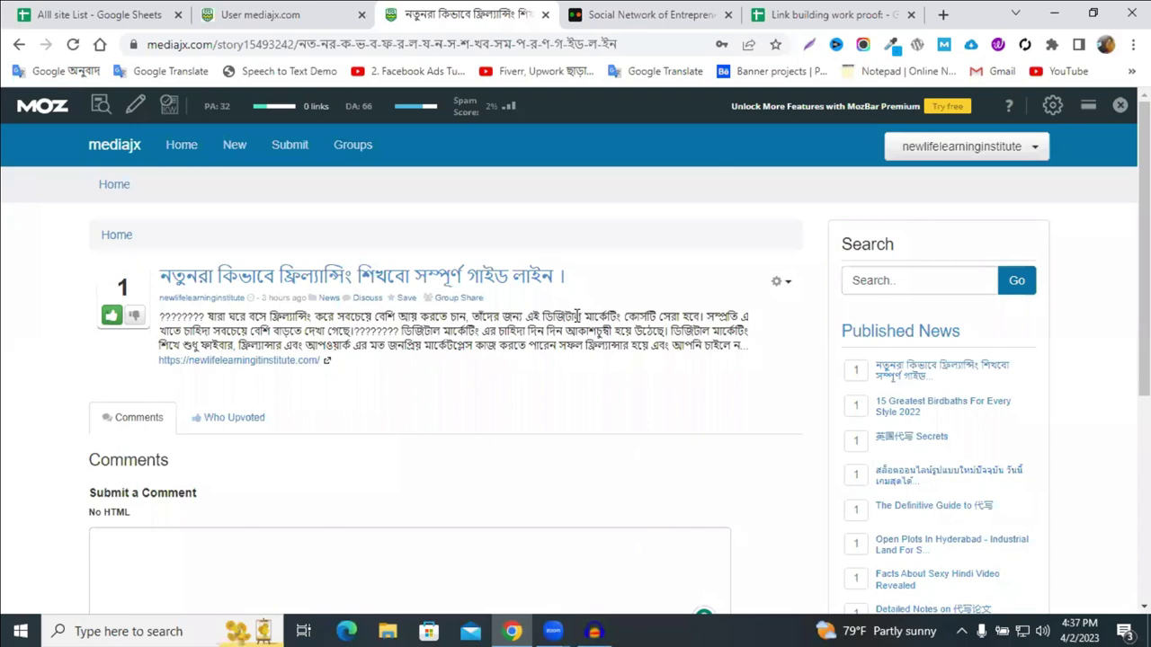
{"action": "scroll", "coordinate": [850, 301], "scroll_direction": "down", "scroll_amount": 3}
{"action": "scroll", "coordinate": [851, 303], "scroll_direction": "up", "scroll_amount": 3}
{"action": "left_click", "coordinate": [997, 151]}
{"action": "left_click", "coordinate": [953, 176]}
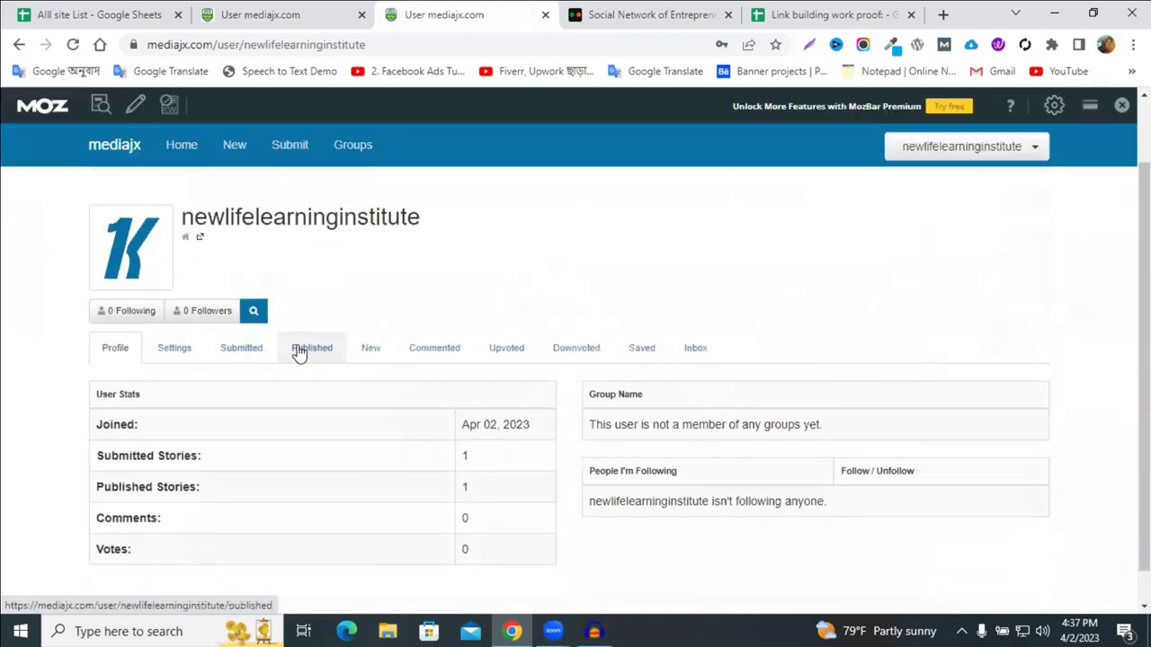
{"action": "left_click", "coordinate": [313, 352]}
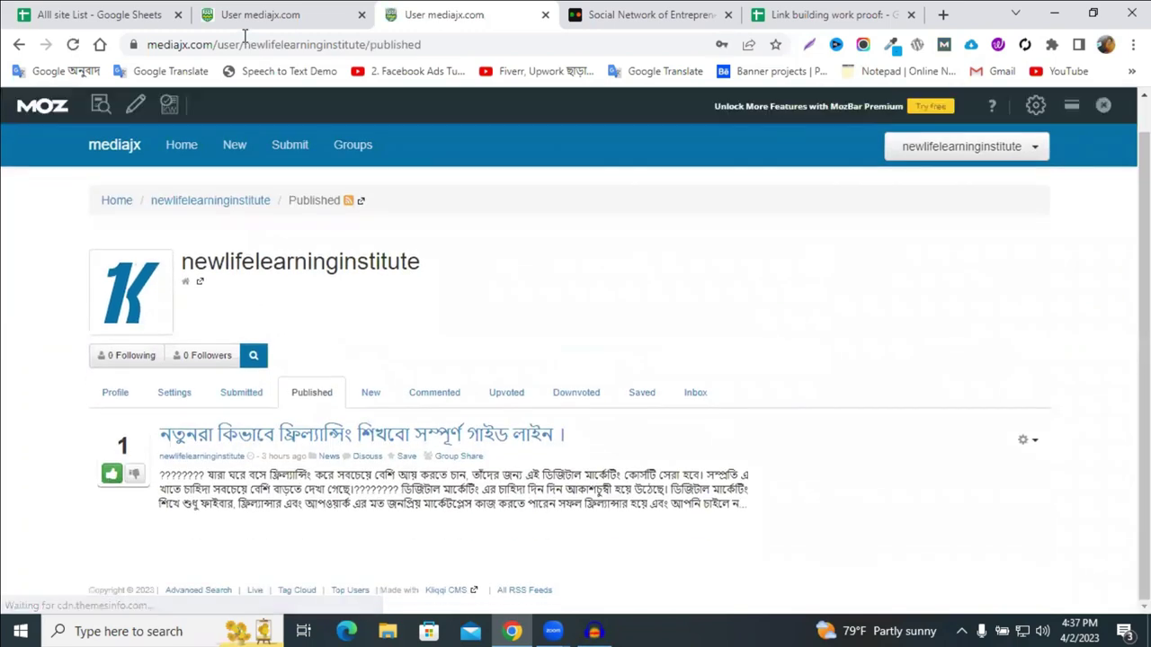
Copy the URL of the mediajx.com published-stories page into cell F3 of the work-proof sheet
{"action": "left_click", "coordinate": [364, 47]}
{"action": "right_click", "coordinate": [365, 47]}
{"action": "left_click", "coordinate": [496, 172]}
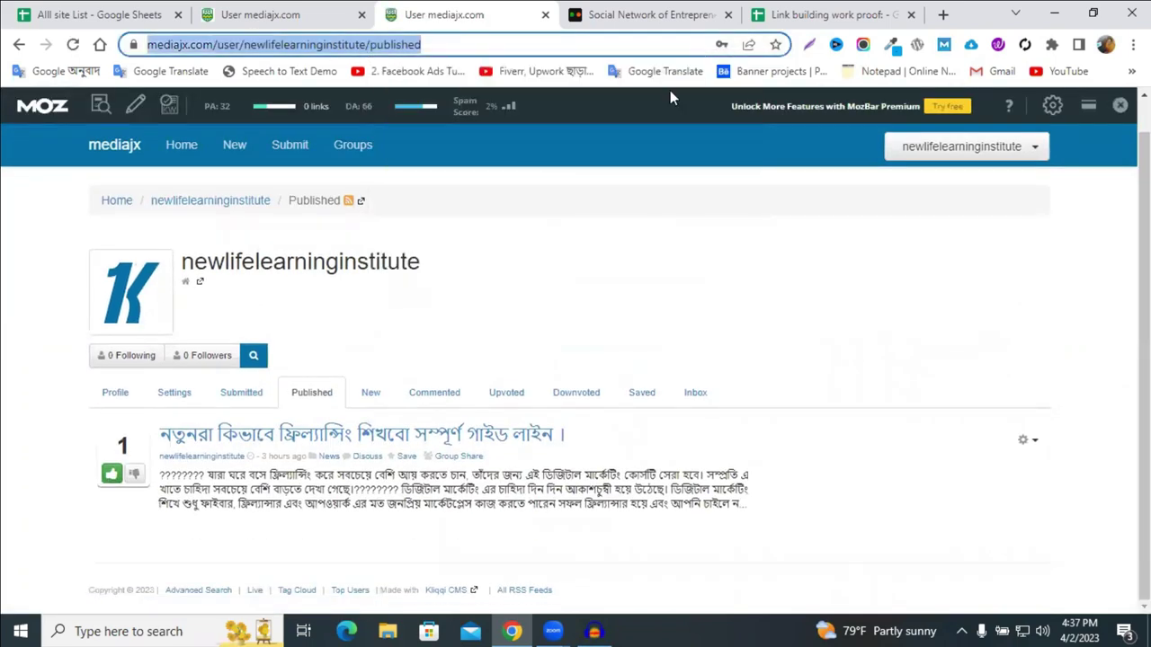
{"action": "left_click", "coordinate": [820, 14]}
{"action": "left_click", "coordinate": [704, 253]}
{"action": "key", "text": "ctrl+v"}
{"action": "left_click_drag", "start_coordinate": [678, 327], "coordinate": [677, 306]}
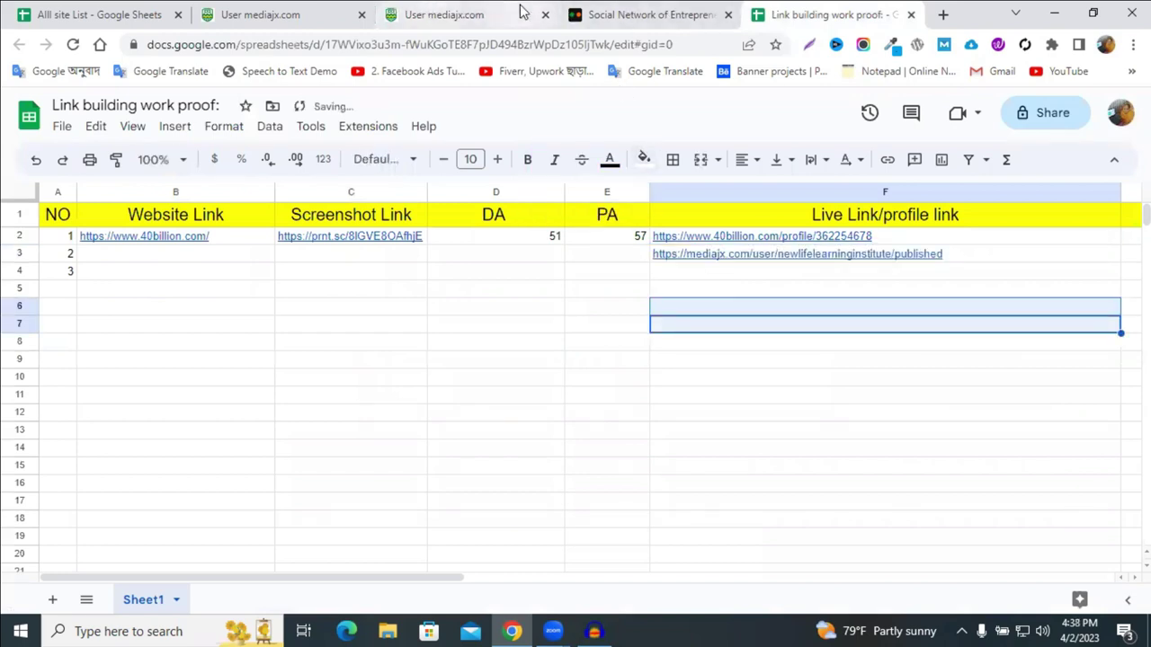
{"action": "left_click", "coordinate": [459, 7]}
{"action": "left_click", "coordinate": [217, 44]}
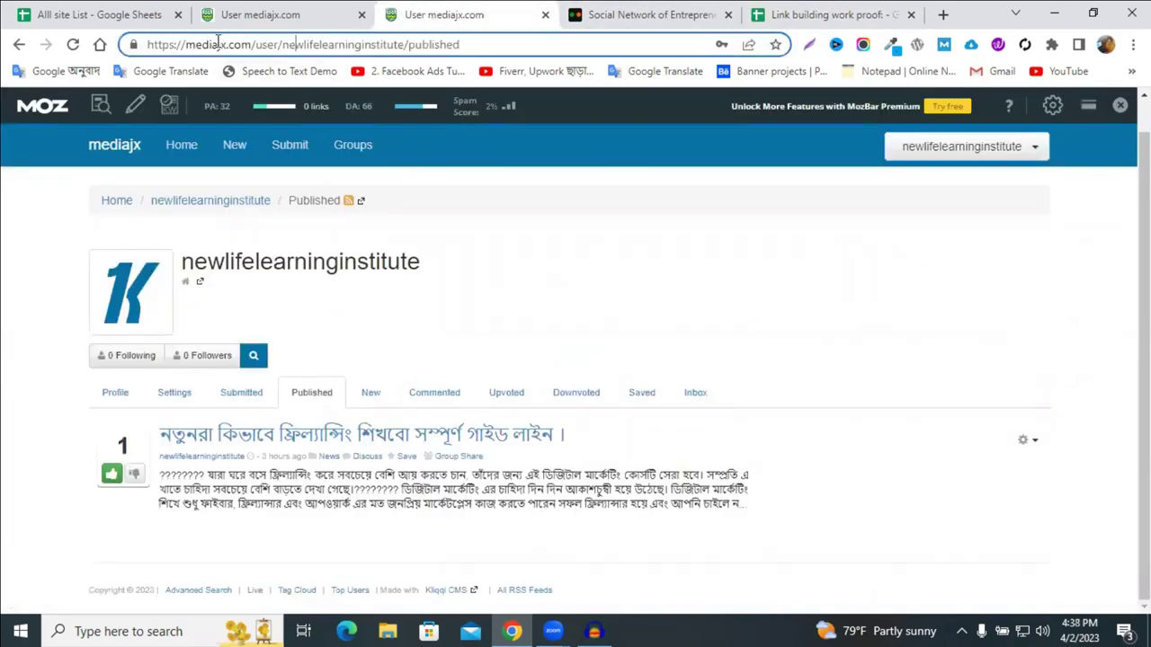
{"action": "left_click_drag", "start_coordinate": [251, 44], "coordinate": [148, 44]}
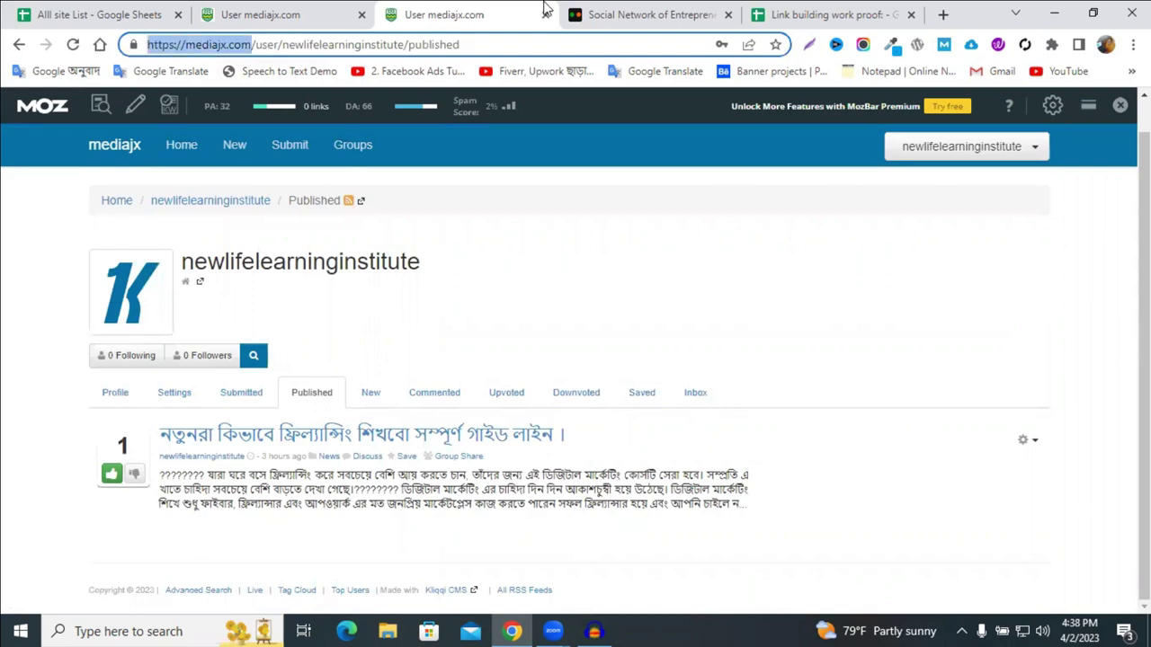
{"action": "left_click", "coordinate": [635, 8]}
{"action": "left_click", "coordinate": [787, 11]}
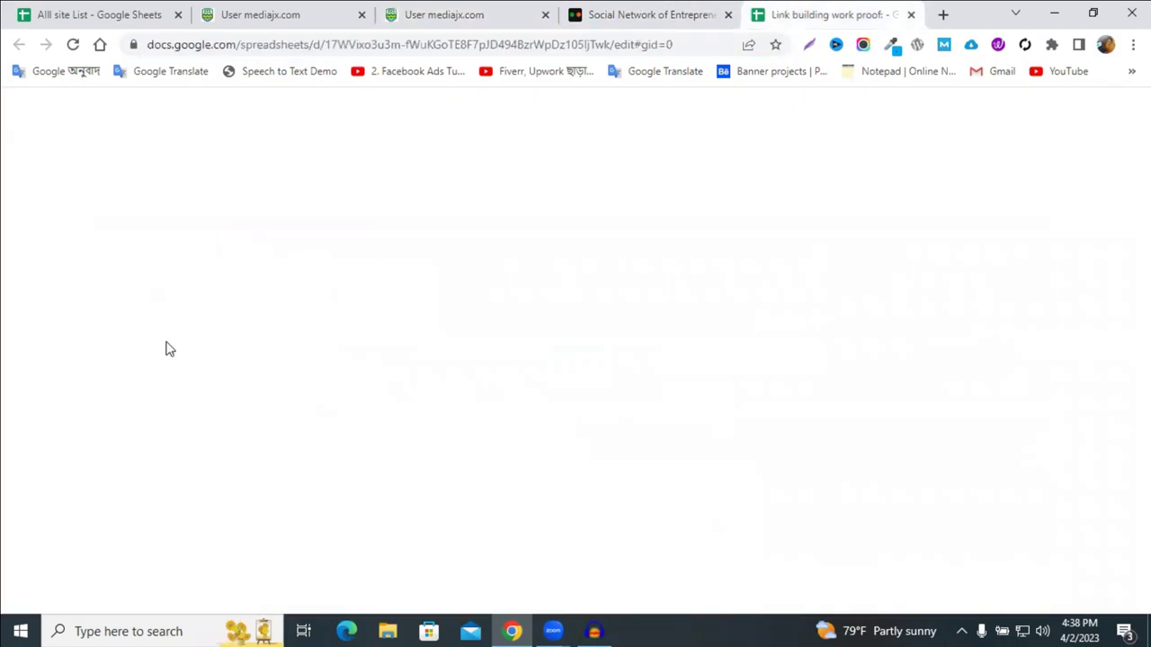
{"action": "left_click", "coordinate": [173, 252]}
{"action": "key", "text": "ctrl+v"}
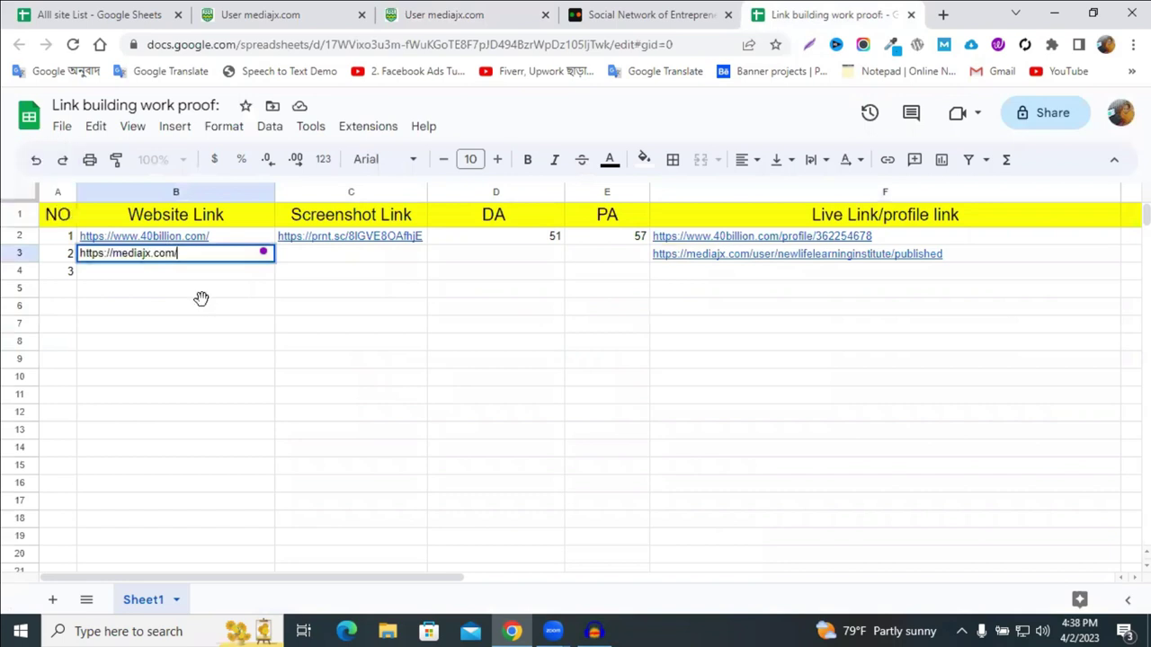
{"action": "left_click", "coordinate": [200, 305]}
Capture nearly the whole mediajx.com published-stories page with Lightshot, including the MozBar, and upload the screenshot
{"action": "left_click", "coordinate": [454, 13]}
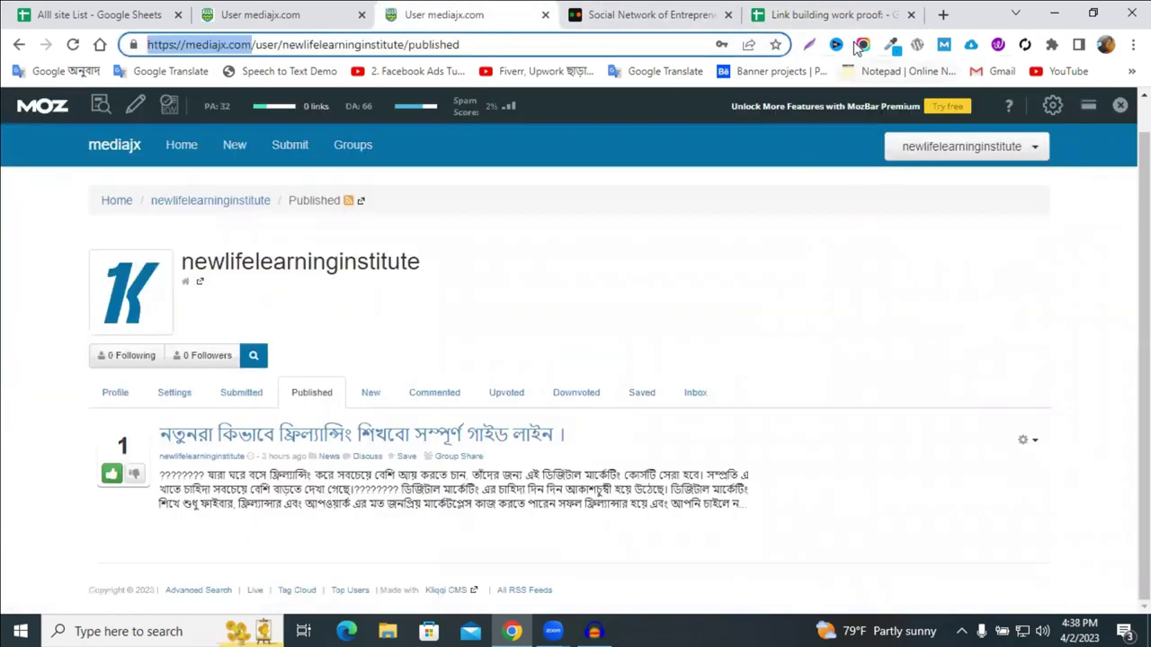
{"action": "left_click", "coordinate": [809, 45]}
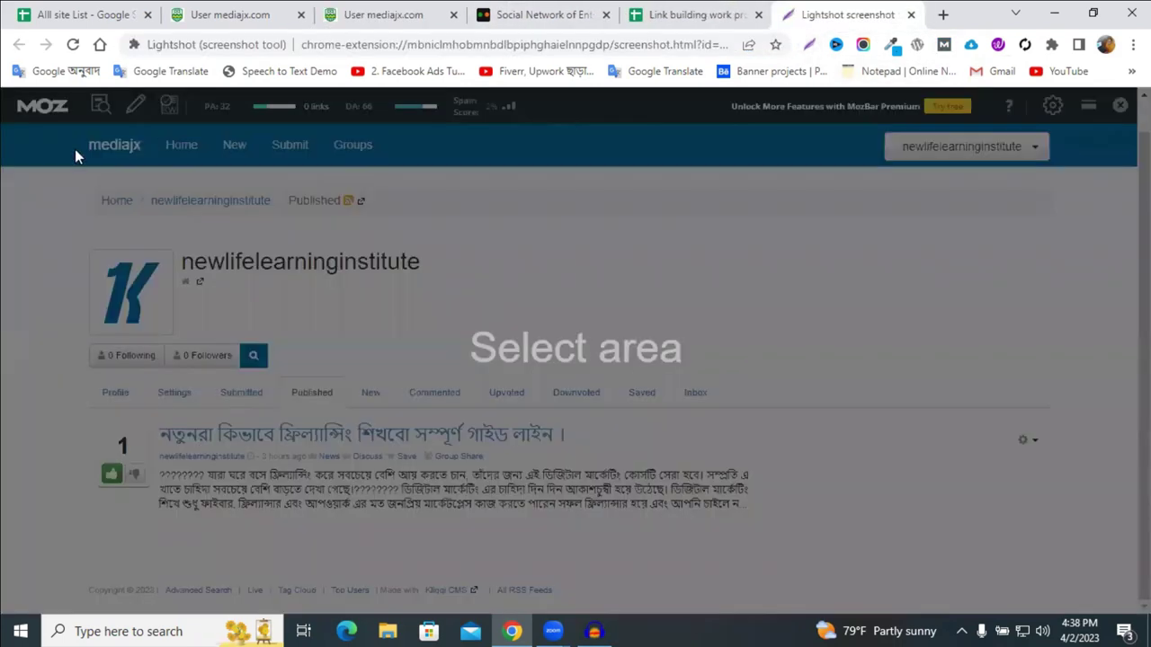
{"action": "mouse_move", "coordinate": [5, 105]}
{"action": "left_mouse_down"}
{"action": "mouse_move", "coordinate": [786, 257]}
{"action": "mouse_move", "coordinate": [1142, 593]}
{"action": "mouse_move", "coordinate": [1129, 630]}
{"action": "mouse_move", "coordinate": [1074, 625]}
{"action": "left_mouse_up"}
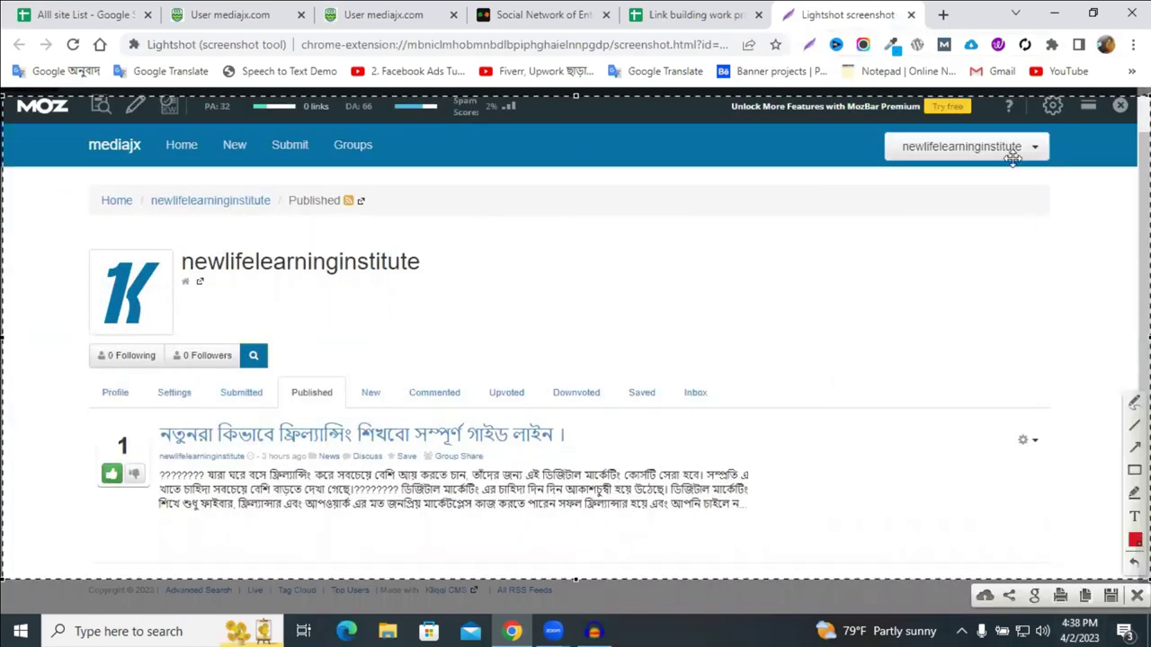
{"action": "left_click", "coordinate": [983, 598]}
Check the mediajx.com metrics in MozBar and enter 66 as the DA in cell D3 and 32 as the PA in cell E3
{"action": "left_click", "coordinate": [483, 14]}
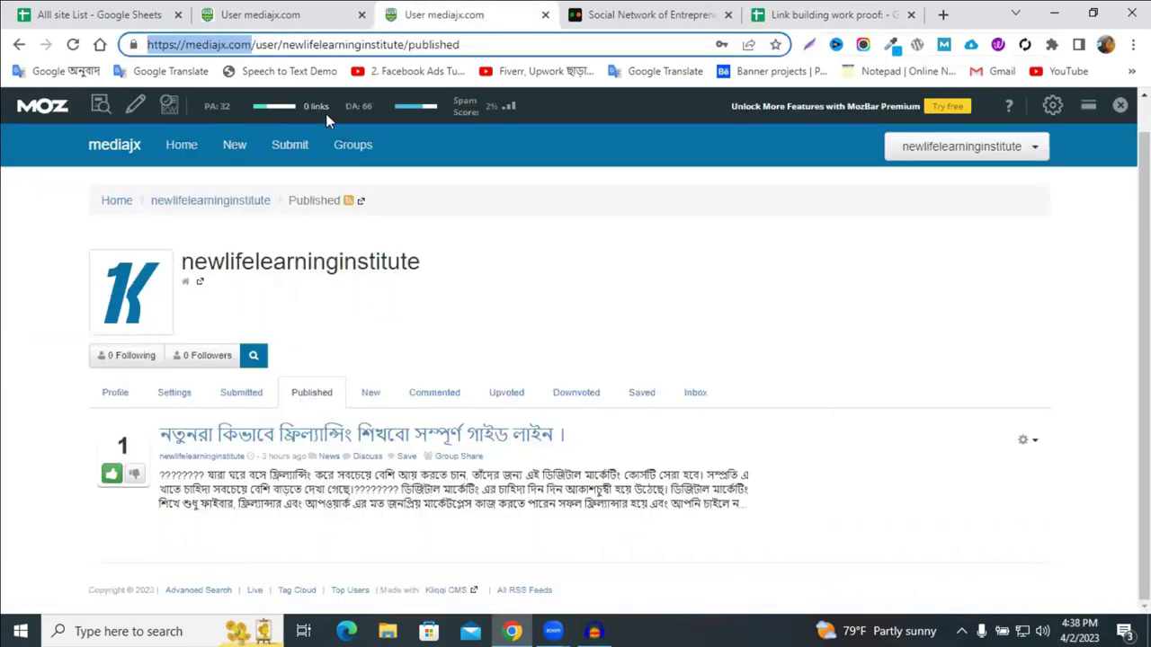
{"action": "left_click", "coordinate": [530, 14]}
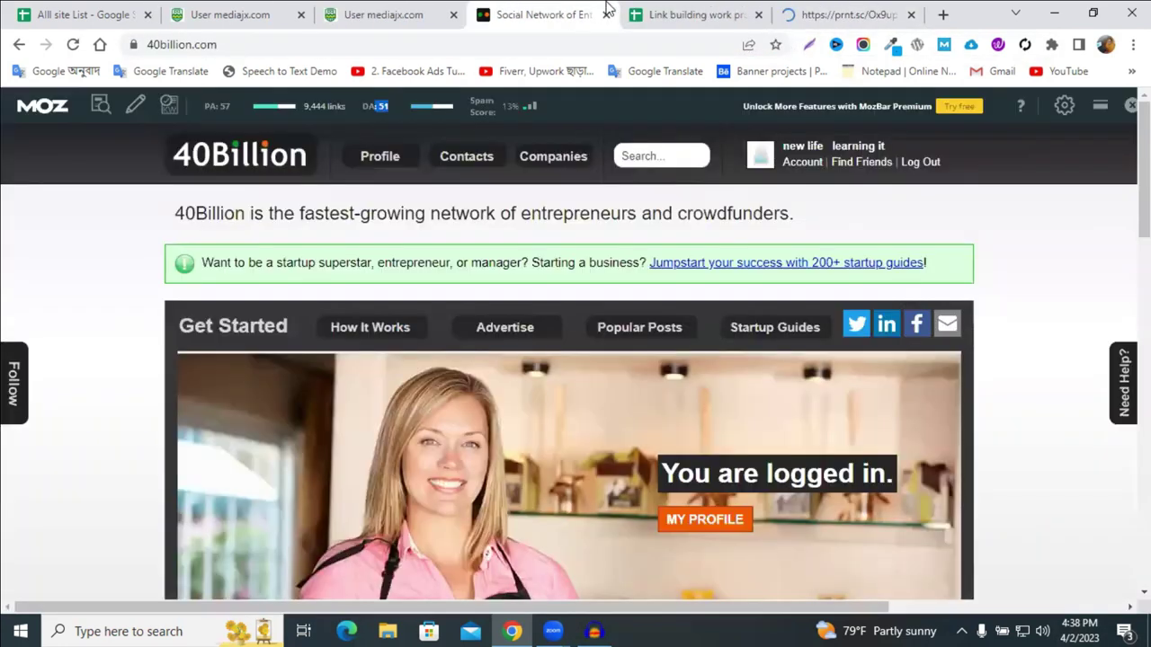
{"action": "left_click", "coordinate": [655, 9]}
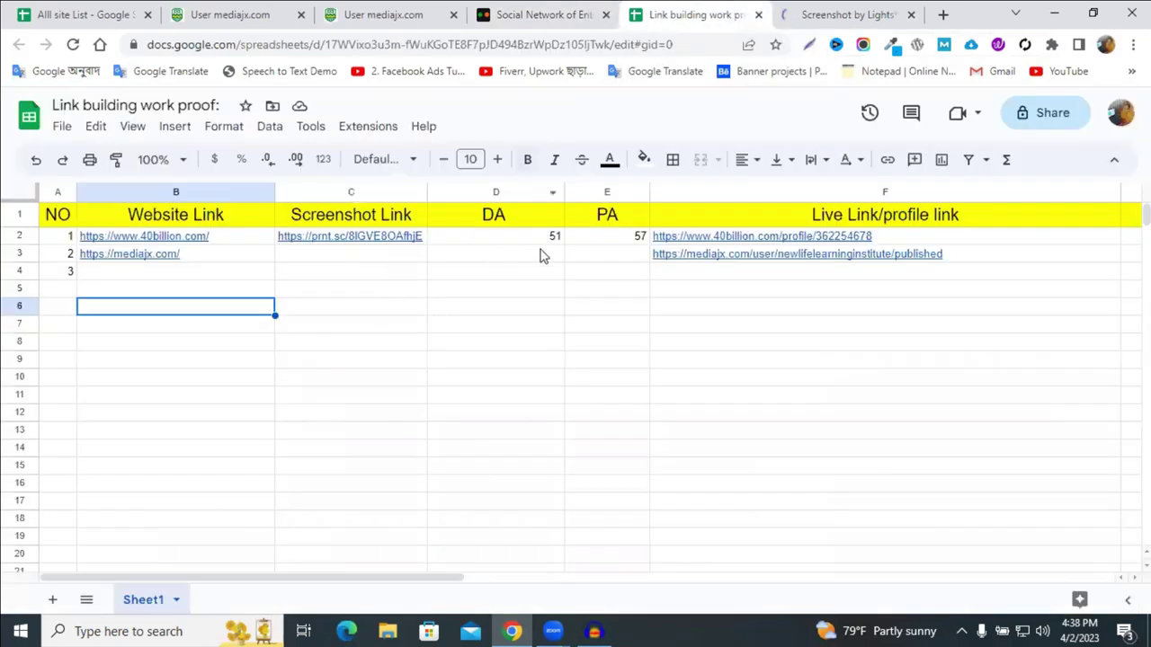
{"action": "left_click", "coordinate": [513, 255]}
{"action": "double_click", "coordinate": [513, 255]}
{"action": "type", "text": "66"}
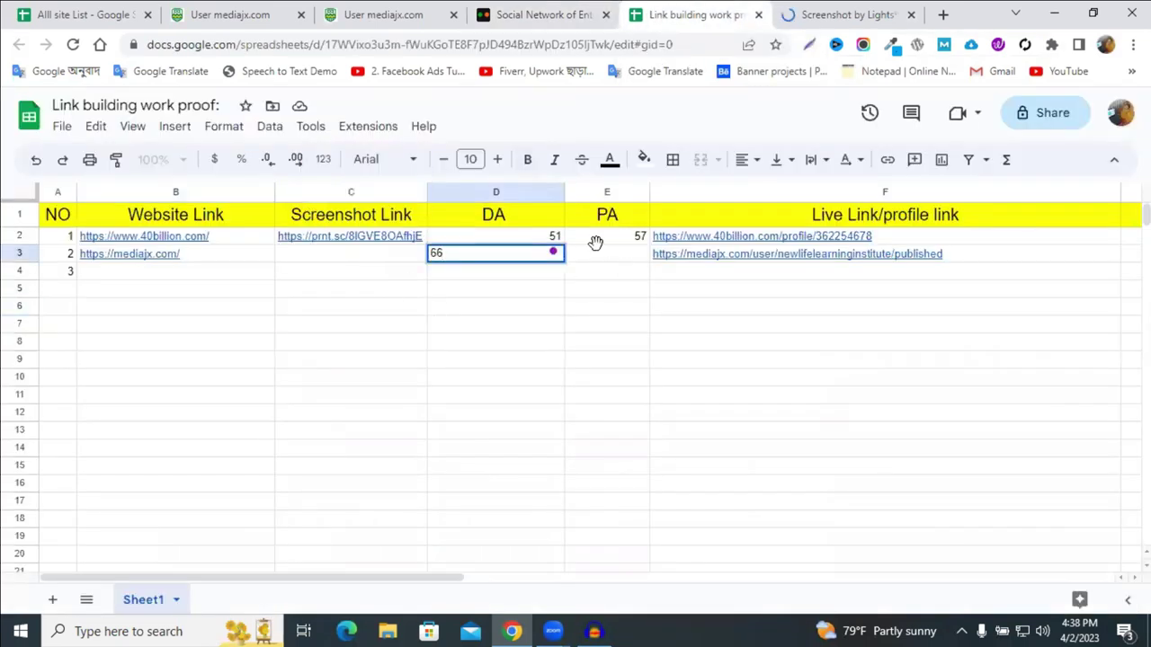
{"action": "key", "text": "Tab"}
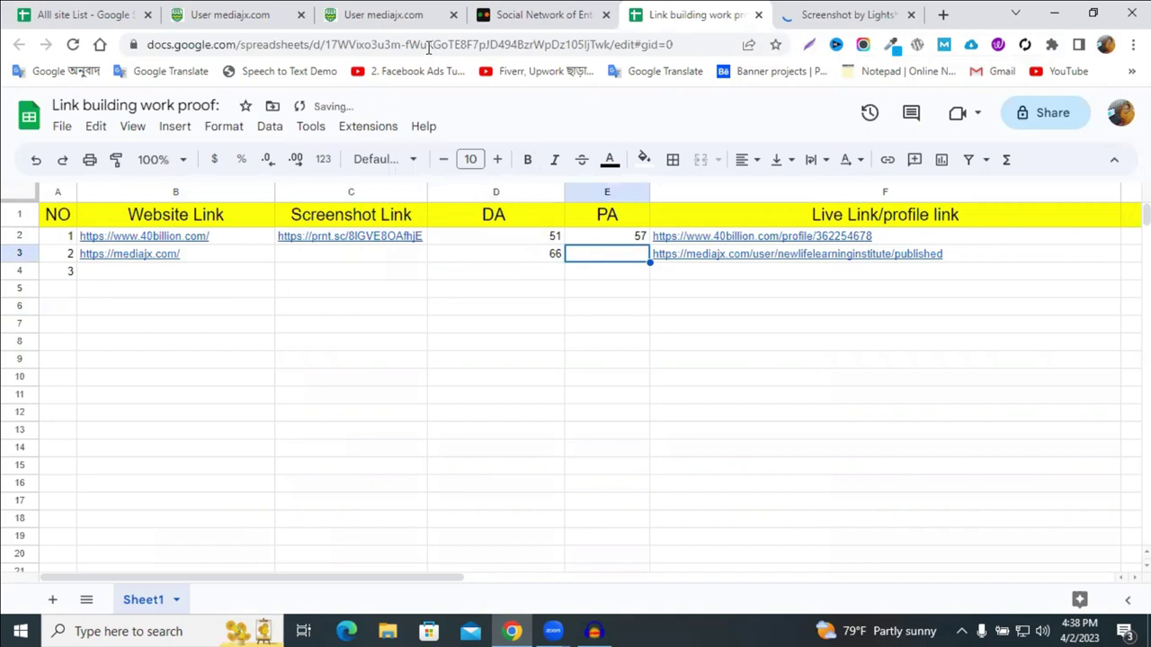
{"action": "left_click", "coordinate": [417, 11]}
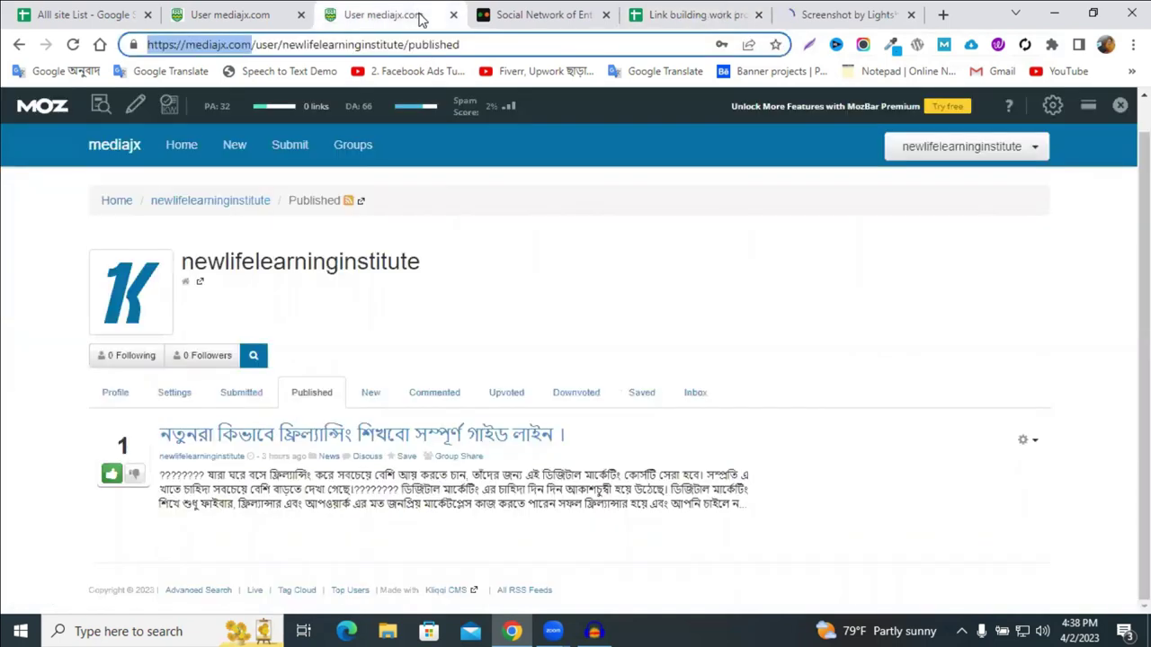
{"action": "left_click", "coordinate": [670, 13]}
{"action": "double_click", "coordinate": [630, 256]}
{"action": "type", "text": "32"}
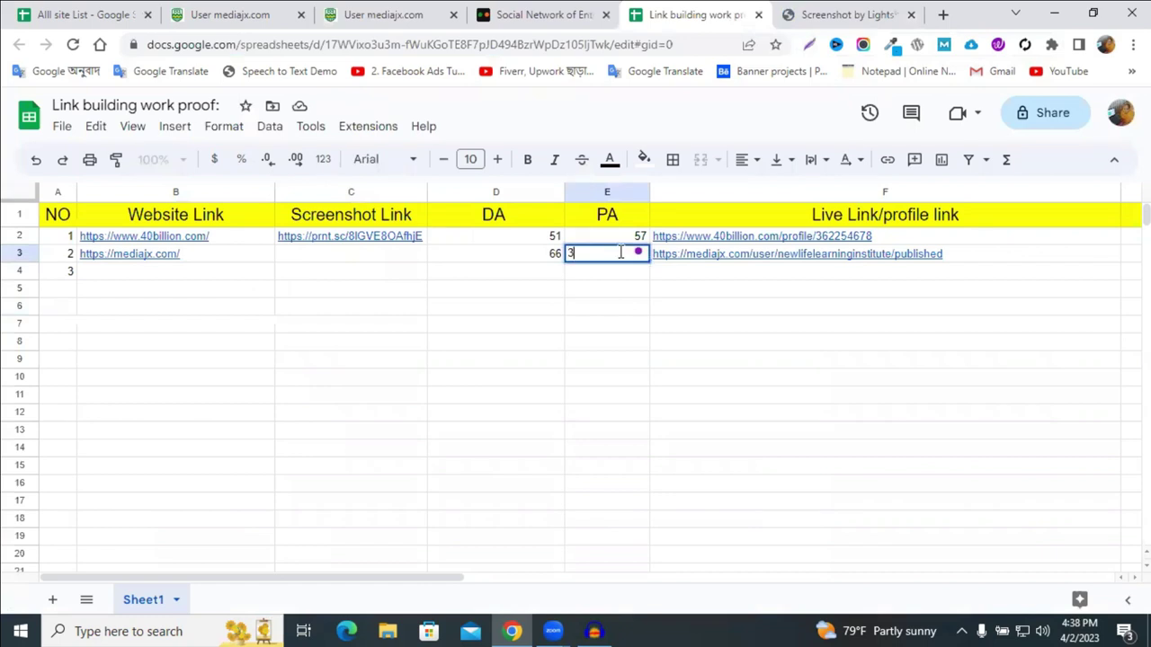
{"action": "left_click", "coordinate": [607, 345]}
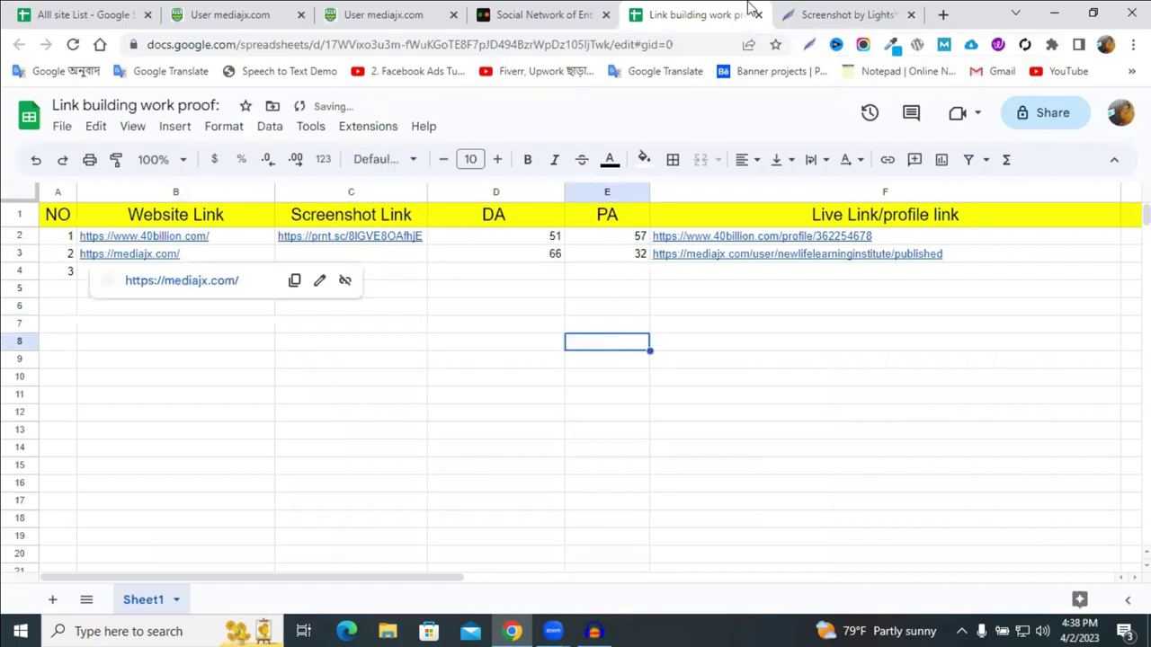
{"action": "key", "text": "ctrl+Tab"}
{"action": "right_click", "coordinate": [291, 45]}
{"action": "key", "text": "ctrl+c"}
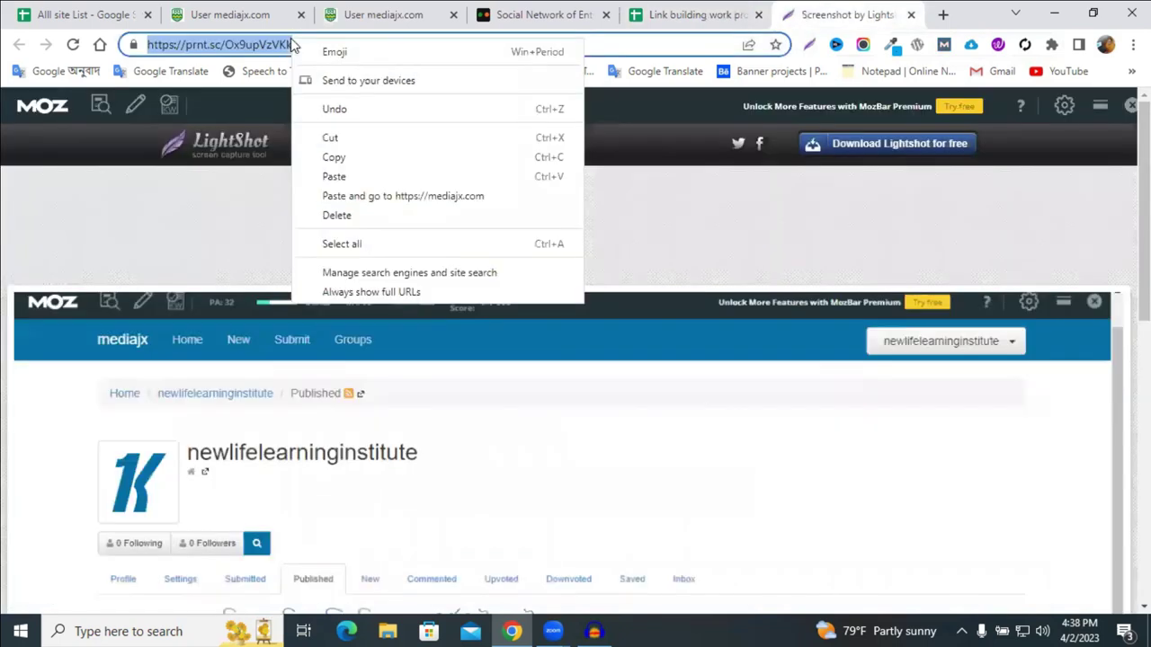
{"action": "left_click", "coordinate": [396, 14]}
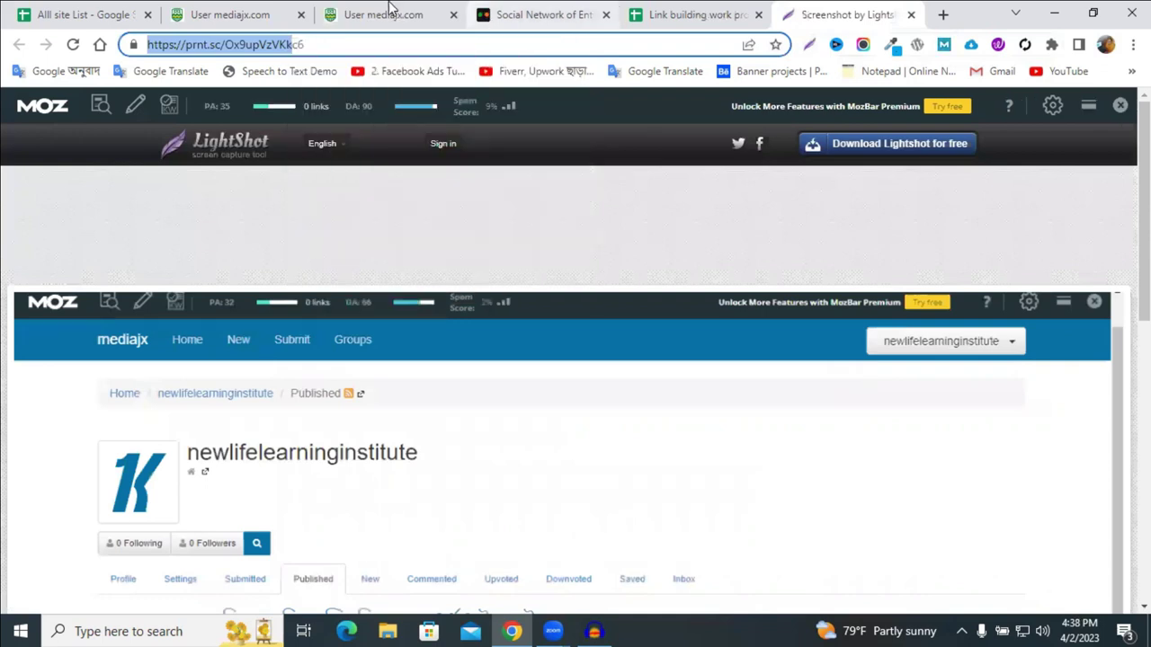
{"action": "left_click", "coordinate": [396, 14]}
{"action": "key", "text": "ctrl+Tab"}
{"action": "key", "text": "ctrl+Tab"}
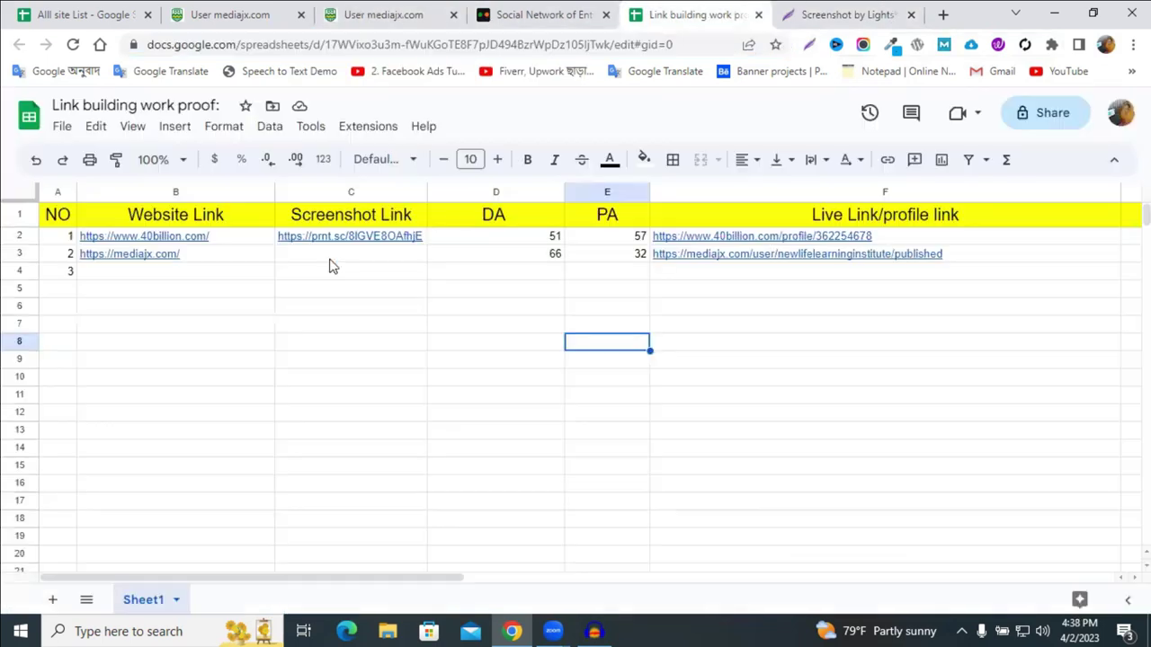
{"action": "double_click", "coordinate": [329, 259]}
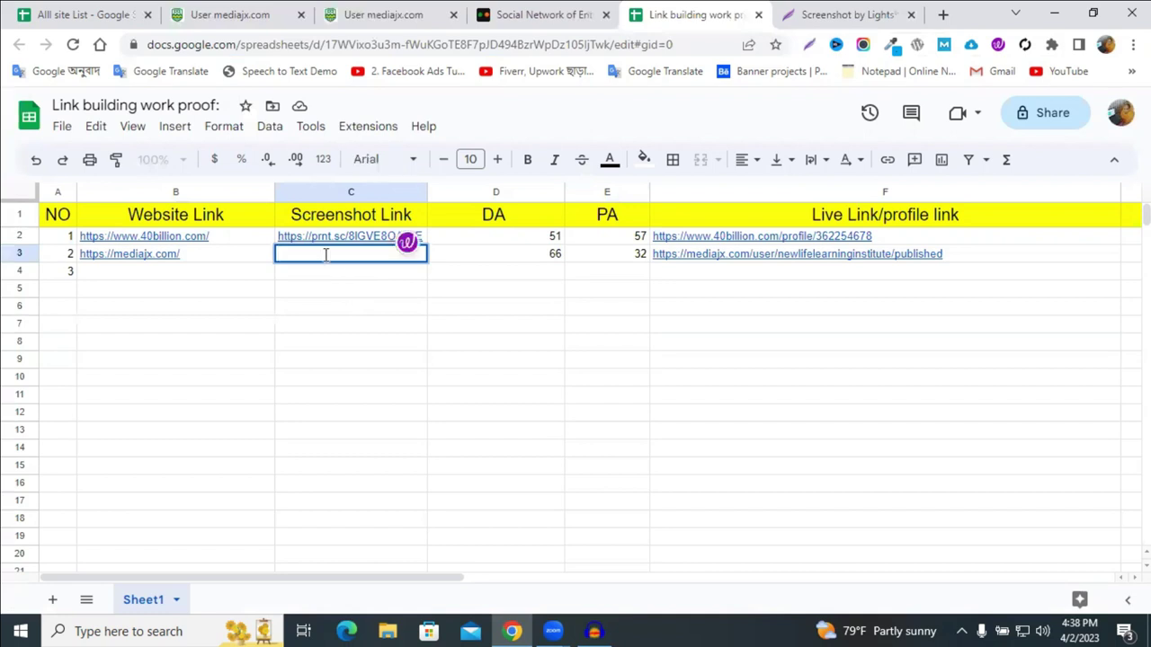
{"action": "key", "text": "ctrl+v"}
{"action": "left_click", "coordinate": [351, 342]}
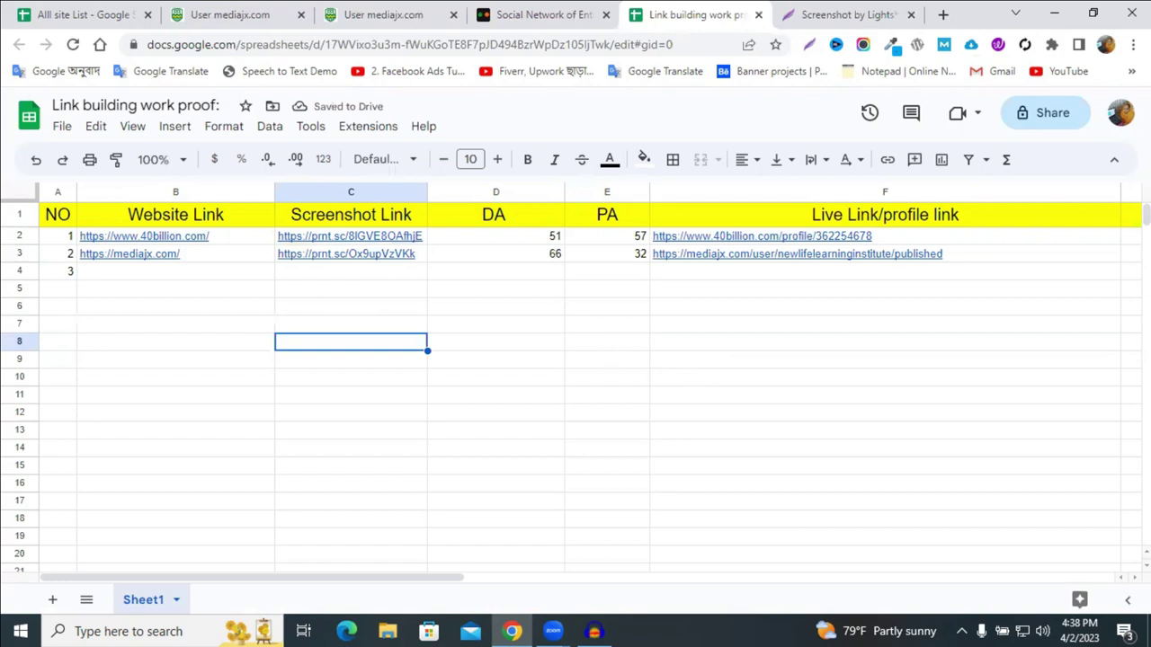
Share the work-proof sheet with anyone with the link as Editor and copy its sharing link
{"action": "left_click", "coordinate": [1027, 117]}
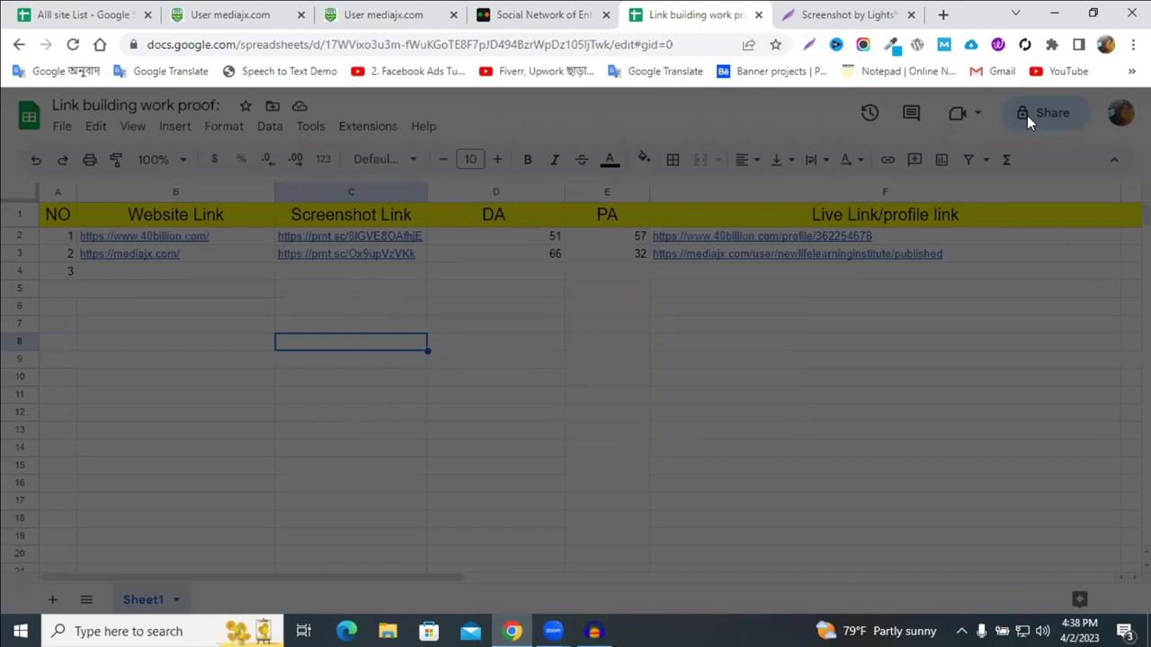
{"action": "left_click", "coordinate": [474, 435]}
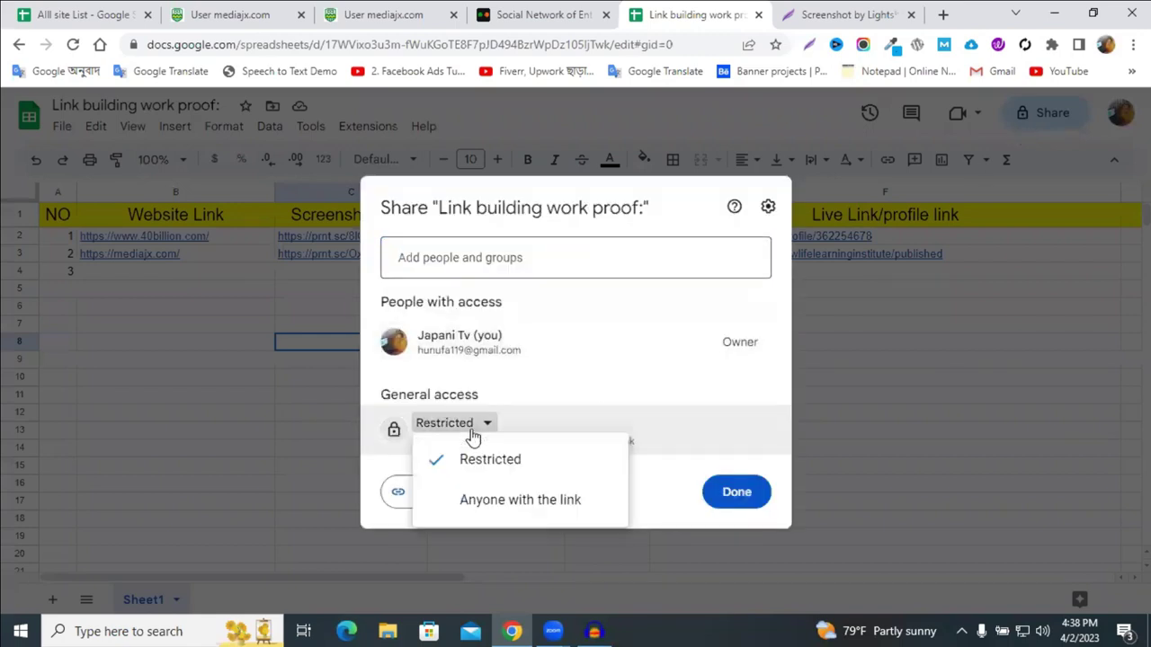
{"action": "left_click", "coordinate": [511, 507]}
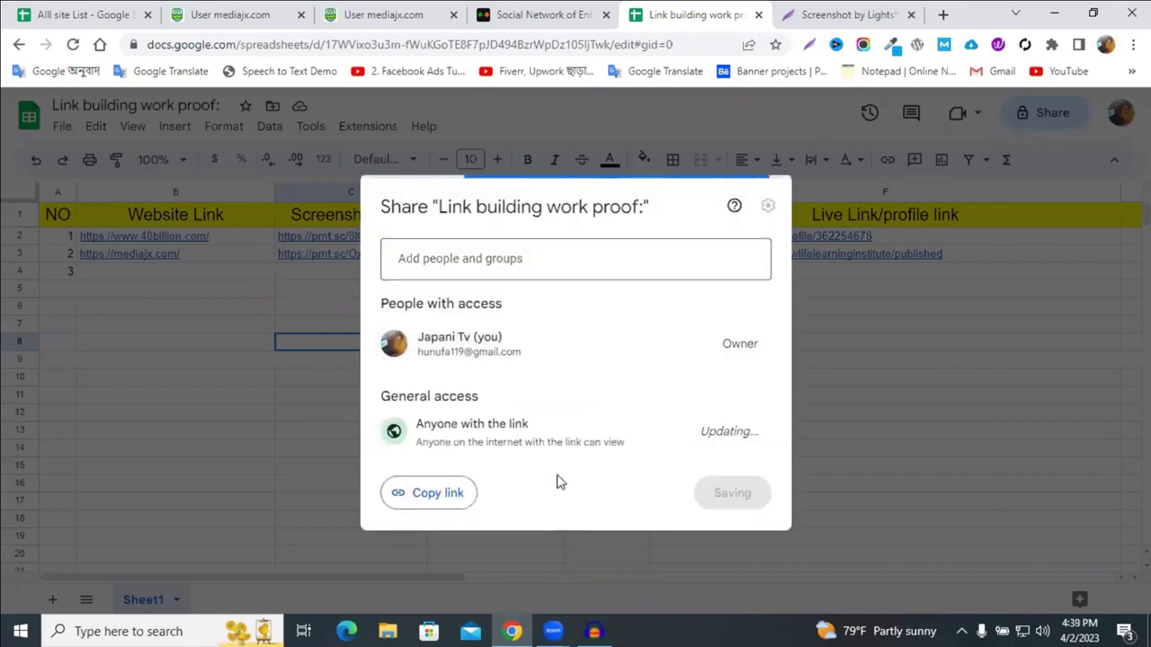
{"action": "left_click", "coordinate": [726, 439]}
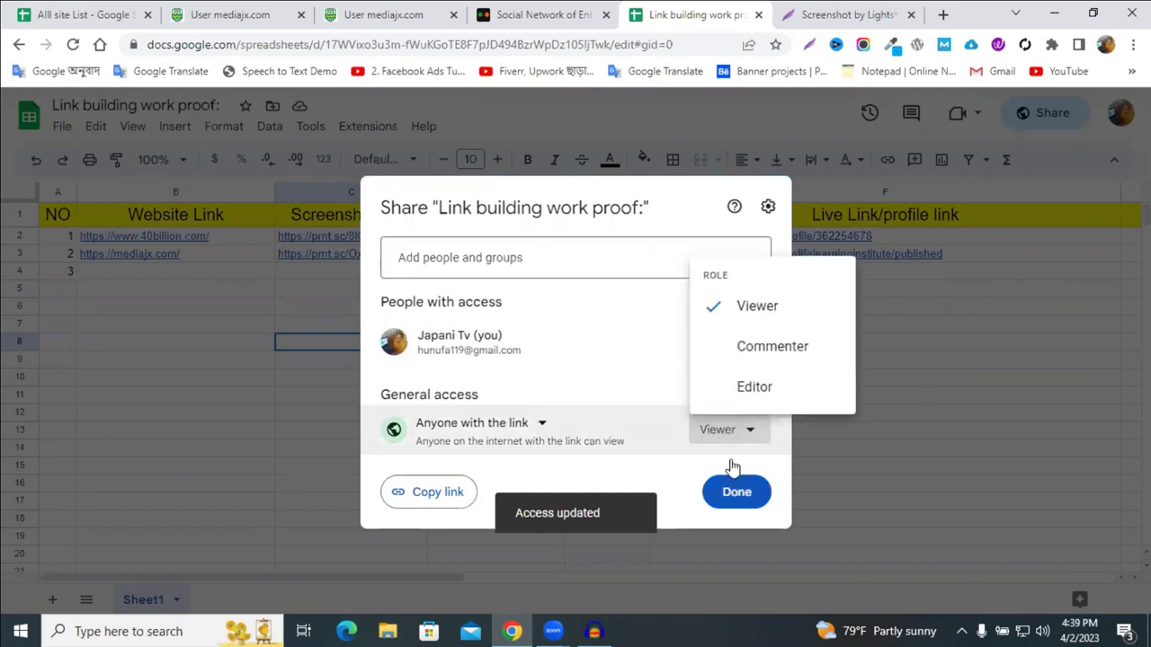
{"action": "left_click", "coordinate": [754, 386]}
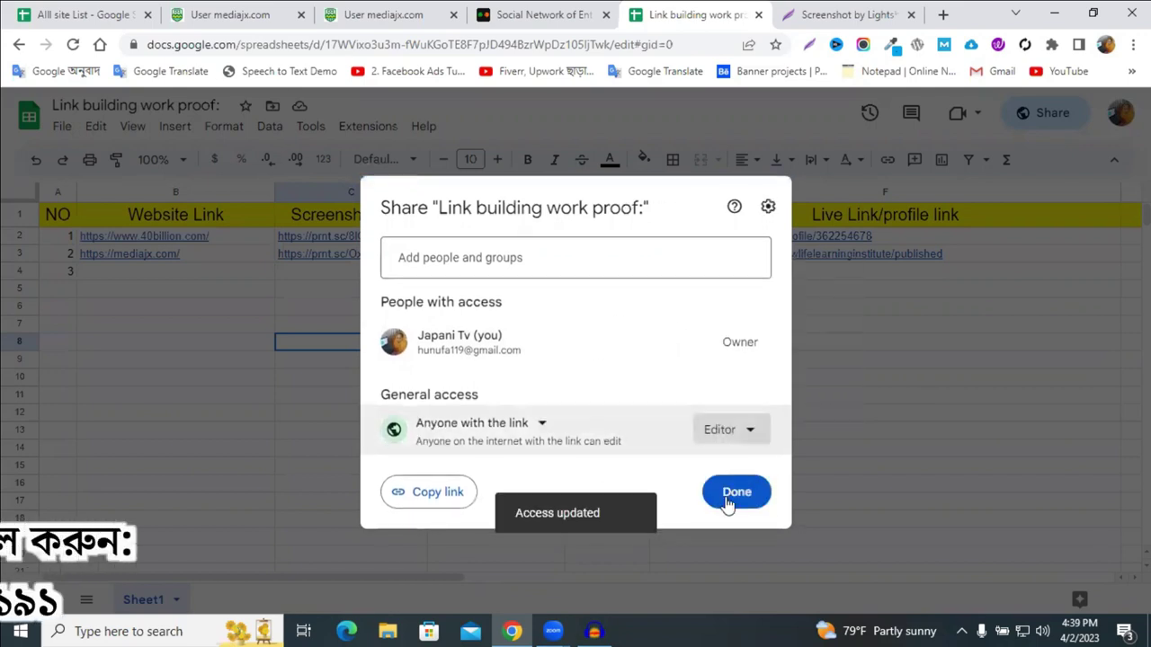
{"action": "left_click", "coordinate": [435, 499]}
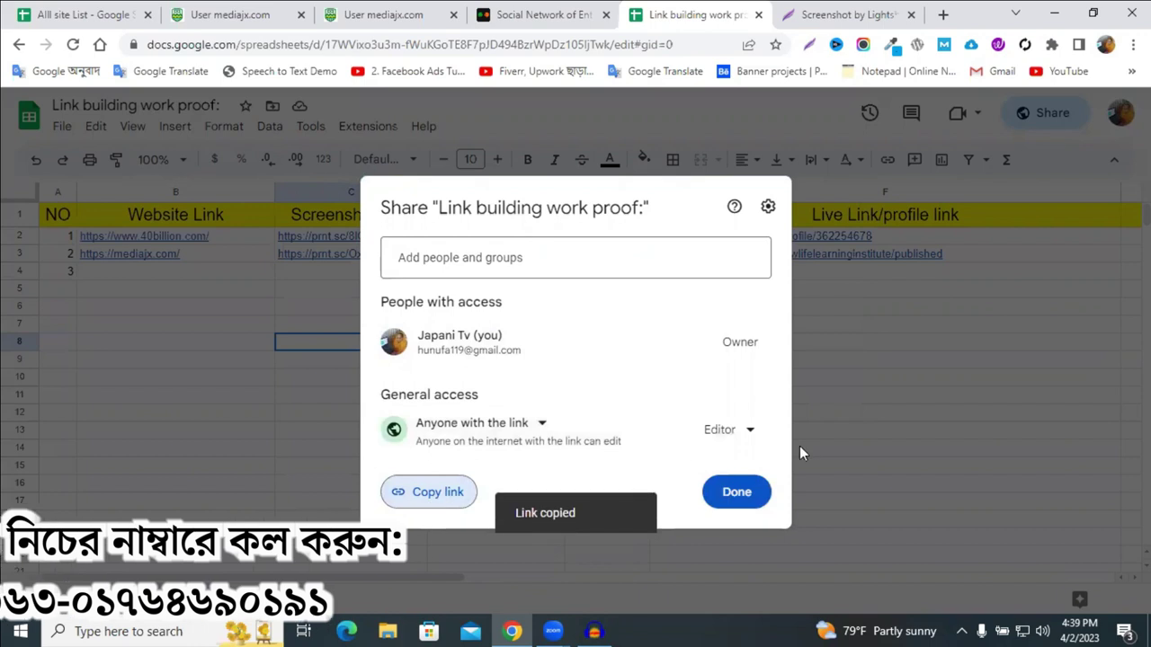
{"action": "left_click", "coordinate": [951, 413]}
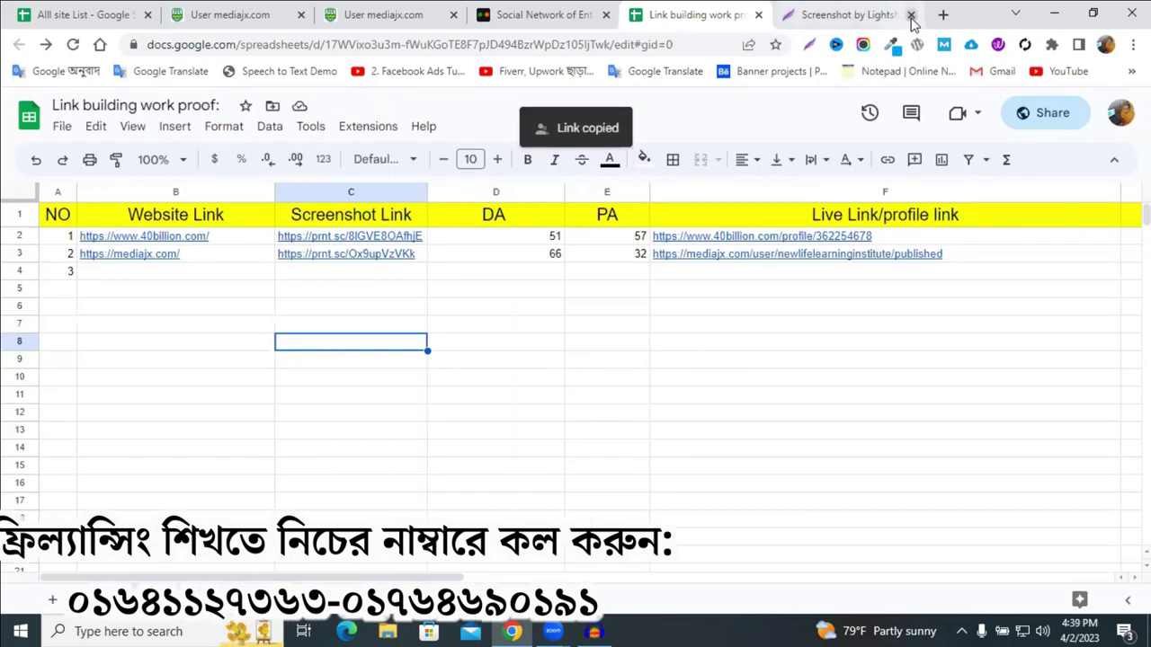
Close the Lightshot screenshot, mediajx.com published-stories and 40billion.com pages
{"action": "left_click", "coordinate": [910, 15]}
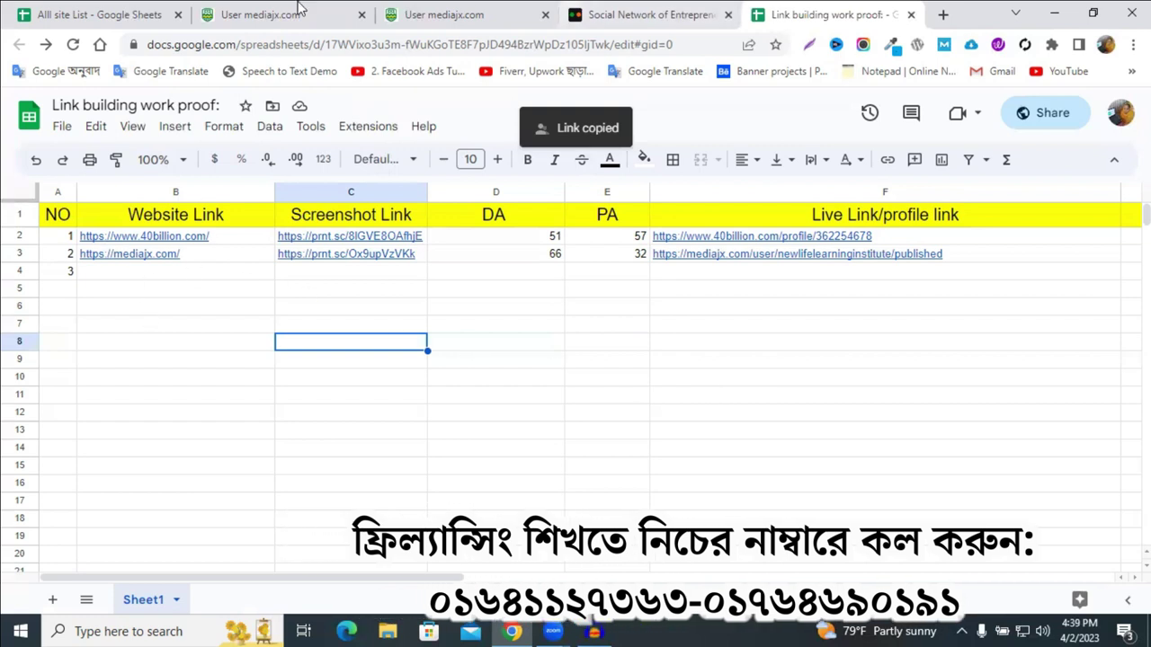
{"action": "left_click", "coordinate": [544, 15]}
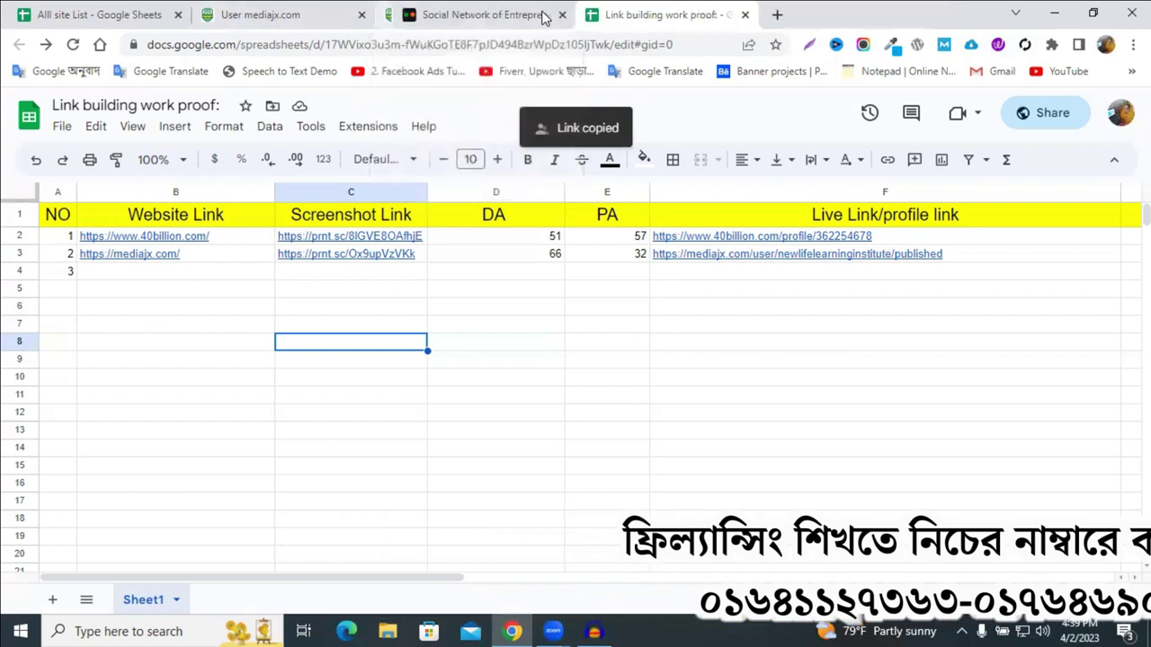
{"action": "left_click", "coordinate": [544, 15]}
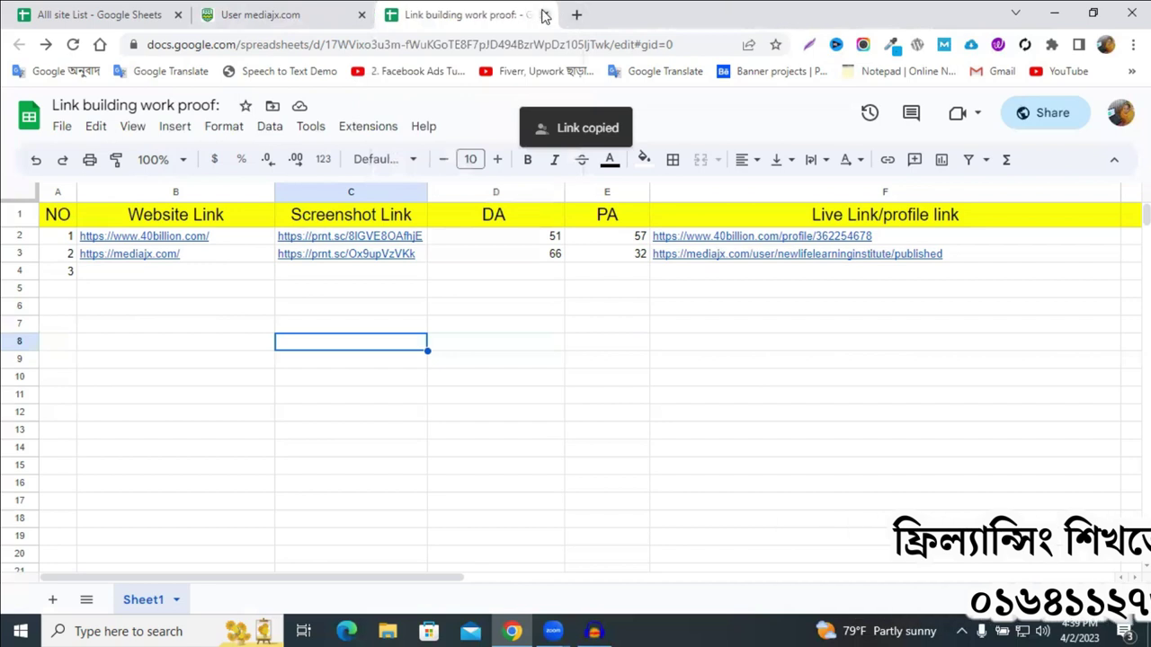
Turn off MozBar on the mediajx.com profile settings page and close the work-proof sheet
{"action": "left_click", "coordinate": [300, 11]}
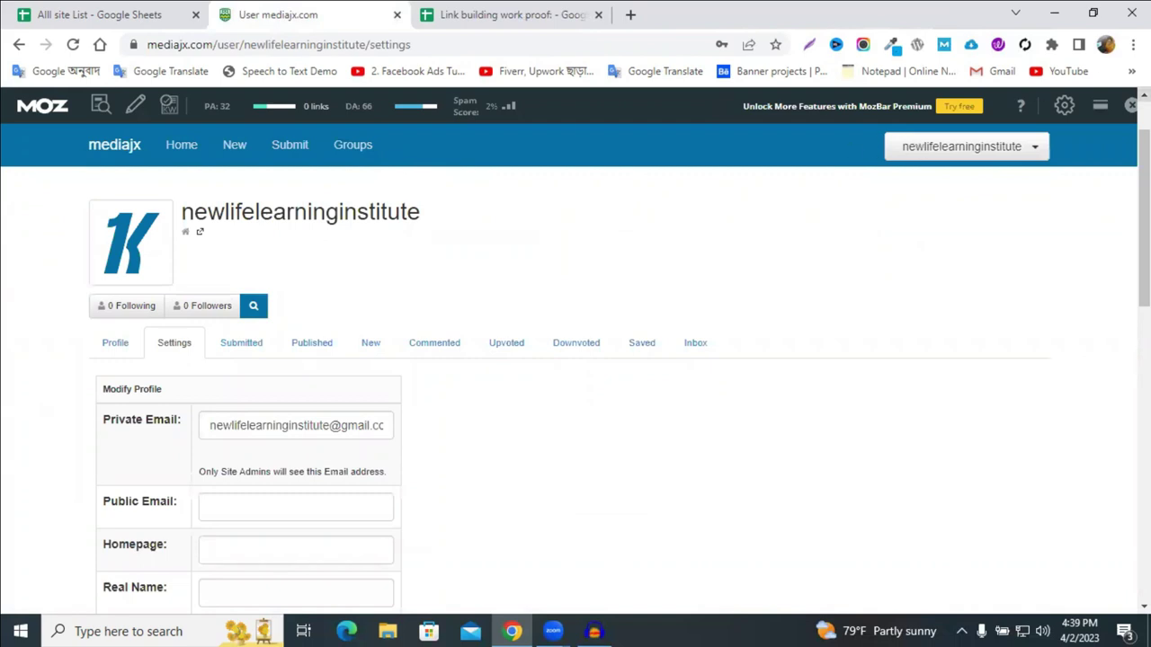
{"action": "left_click", "coordinate": [1131, 105]}
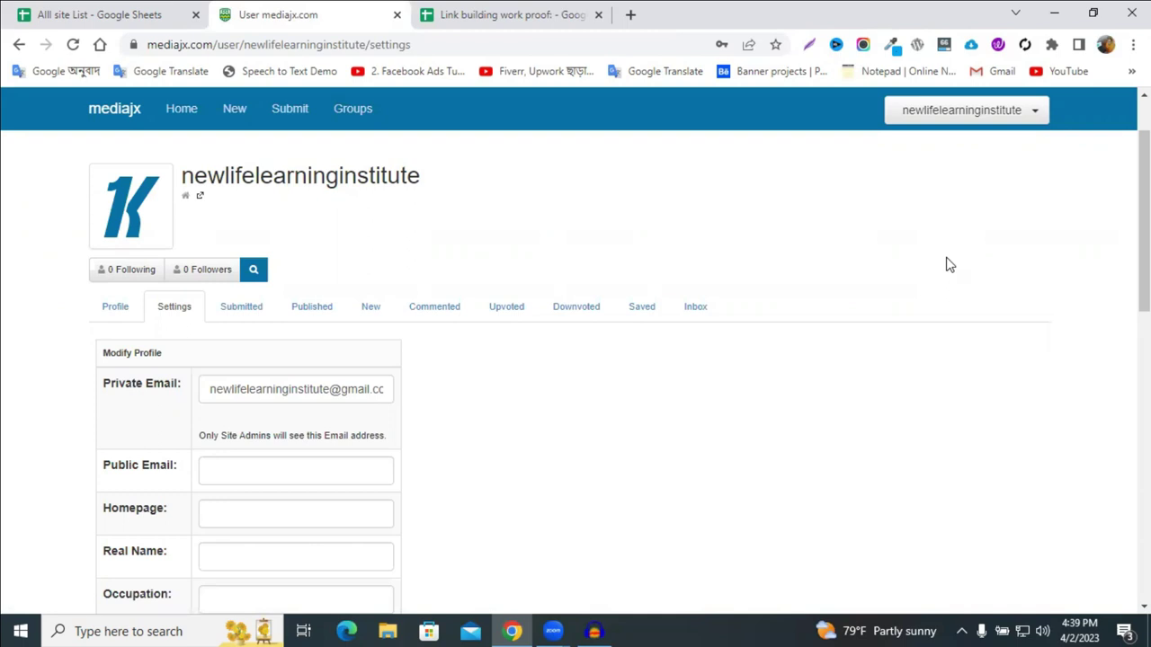
{"action": "left_click", "coordinate": [549, 15]}
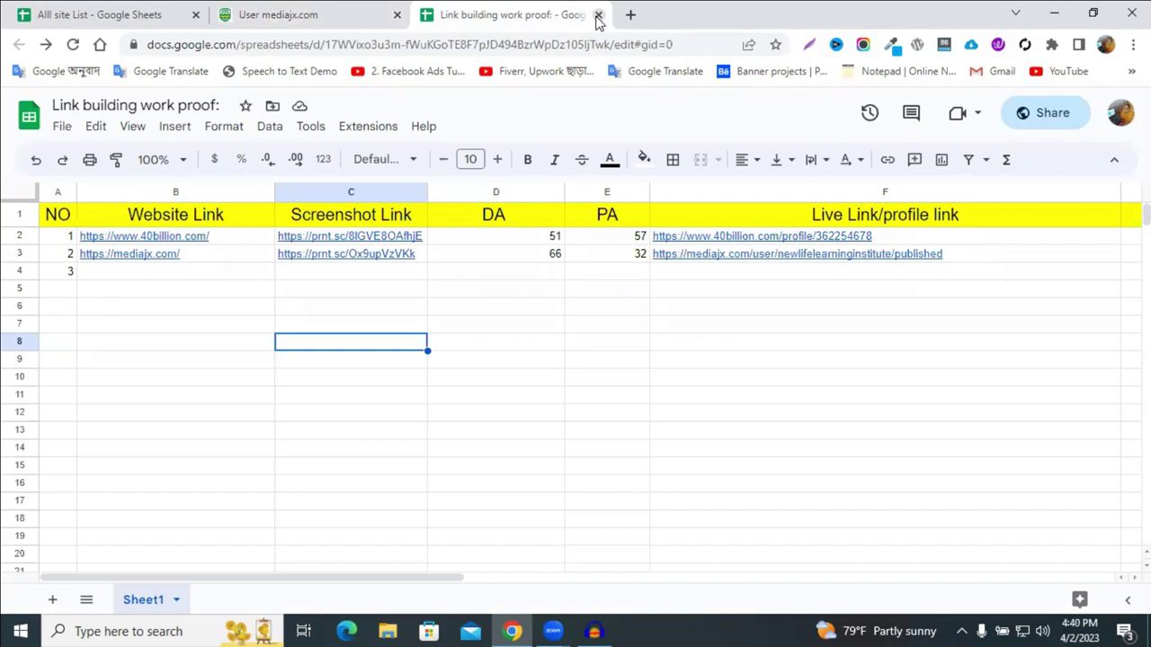
{"action": "left_click", "coordinate": [598, 16]}
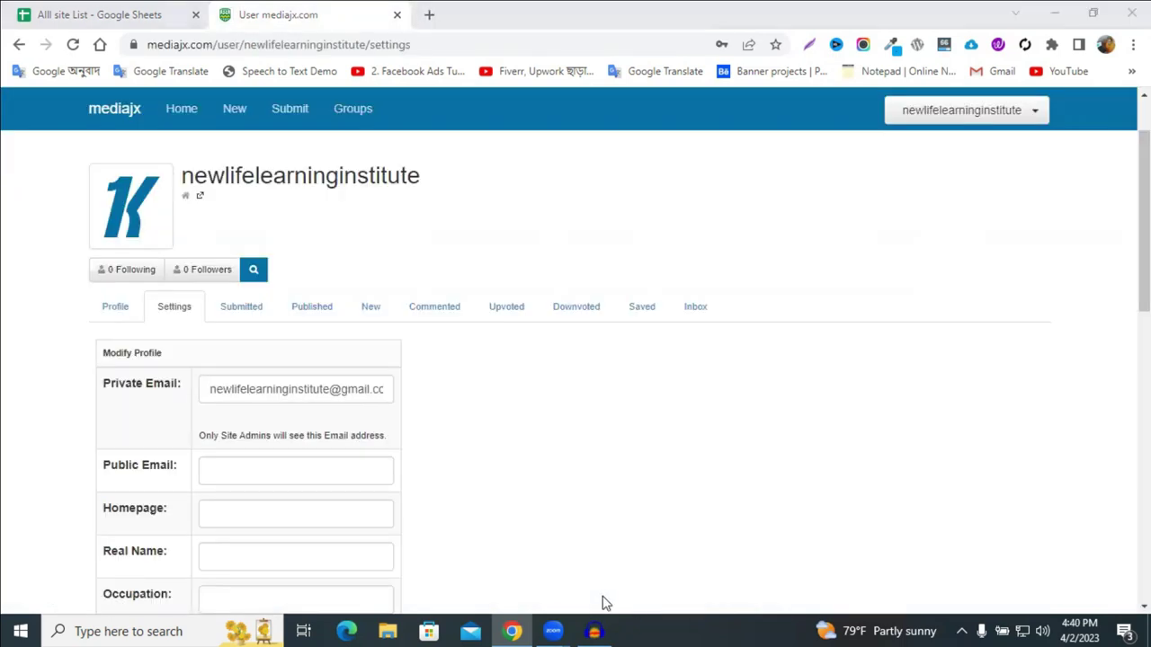